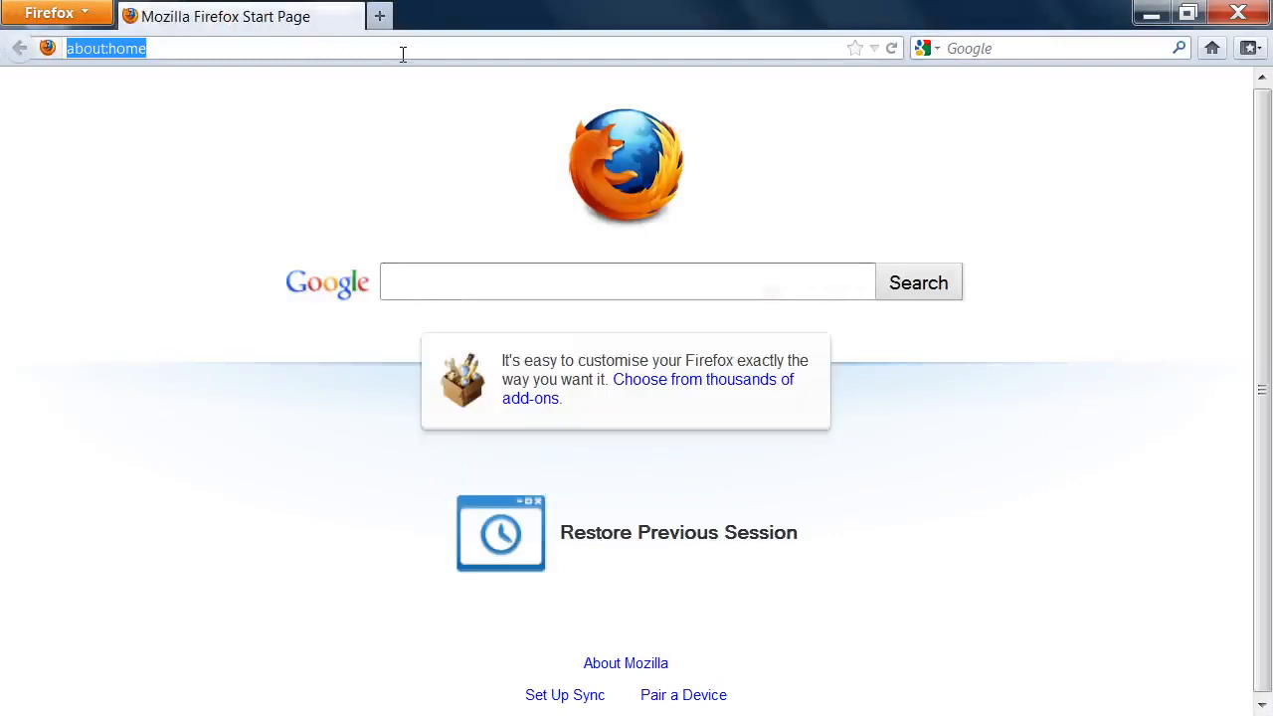
Open the CalemEAM login page at localhost/cmms.
type("lo")
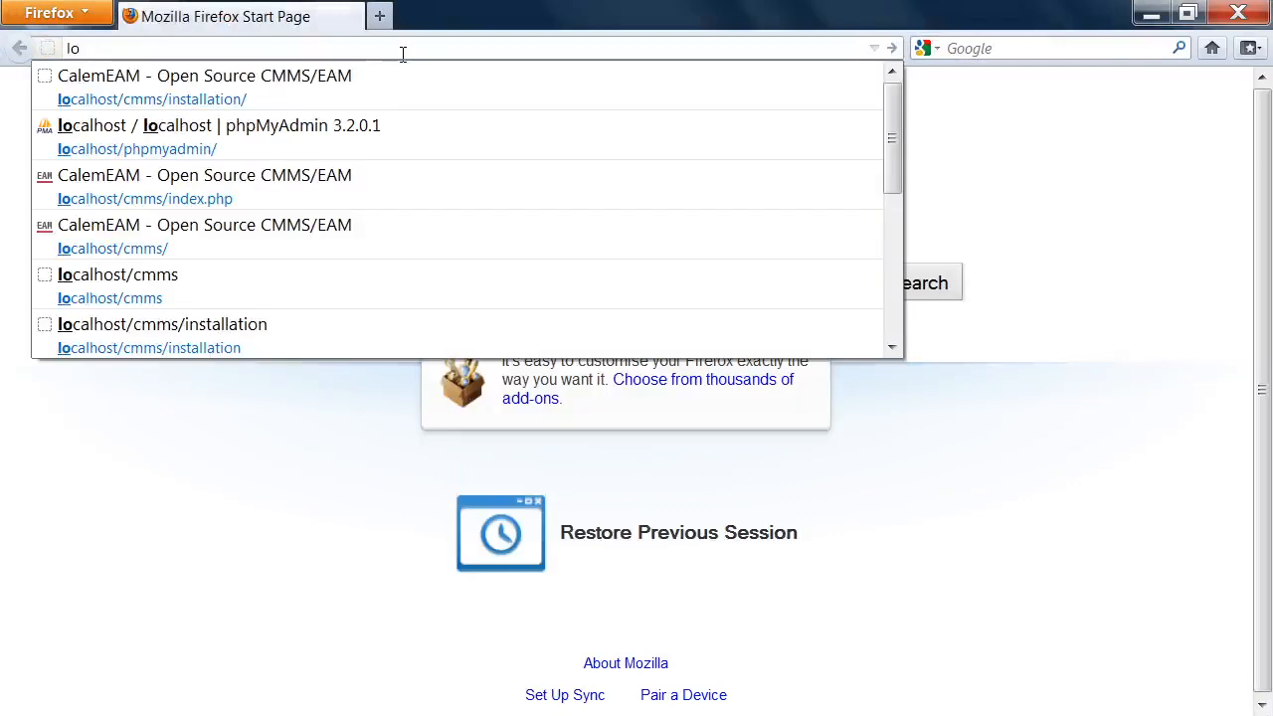
type("calh")
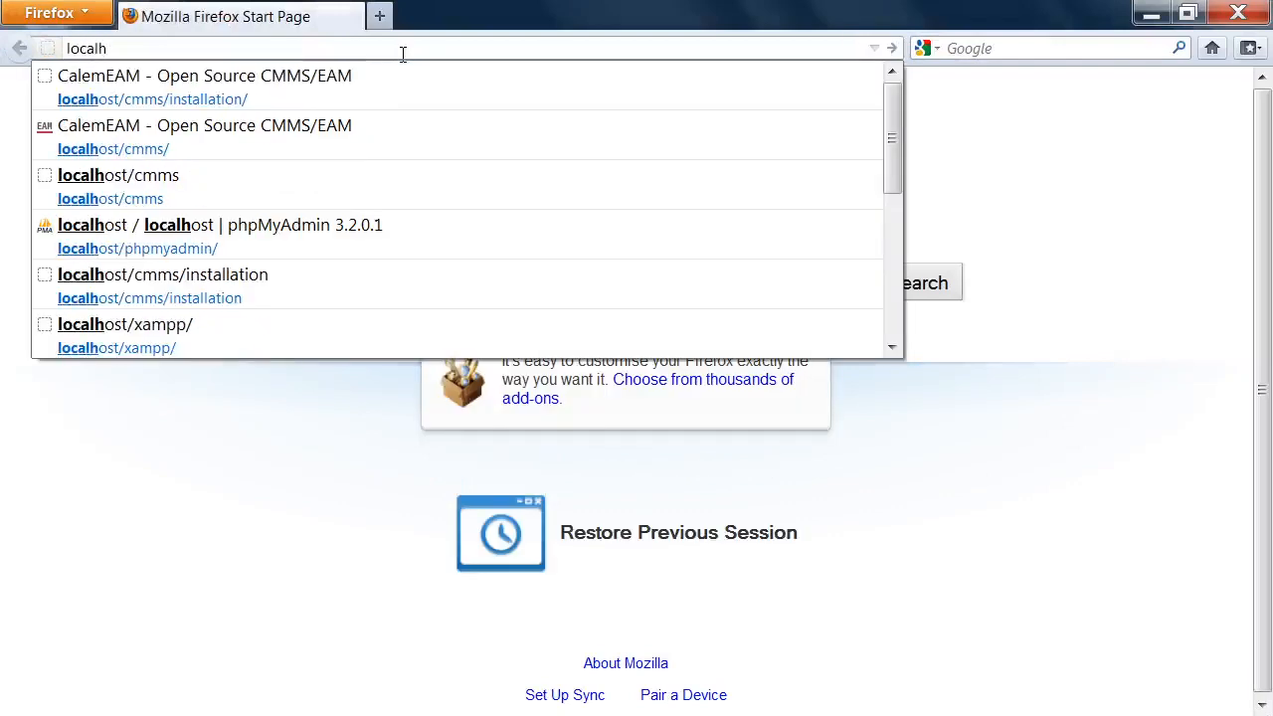
type("ost/cmmd")
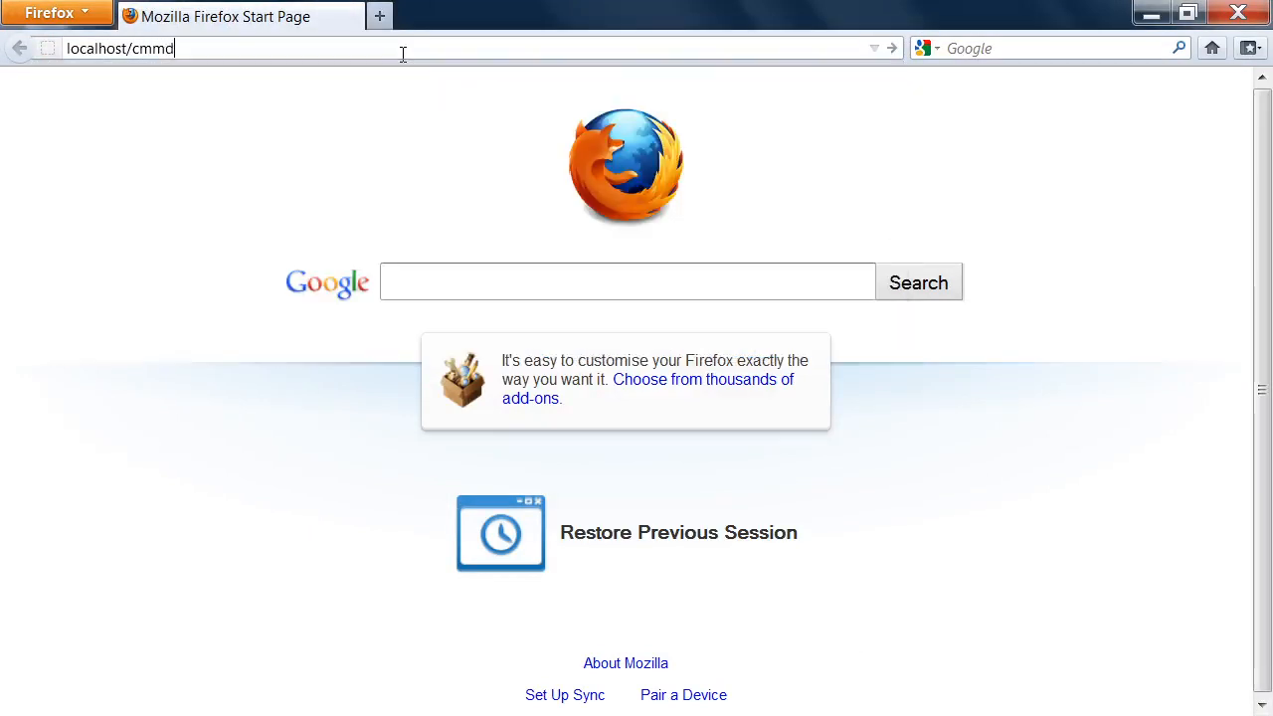
key("BackSpace")
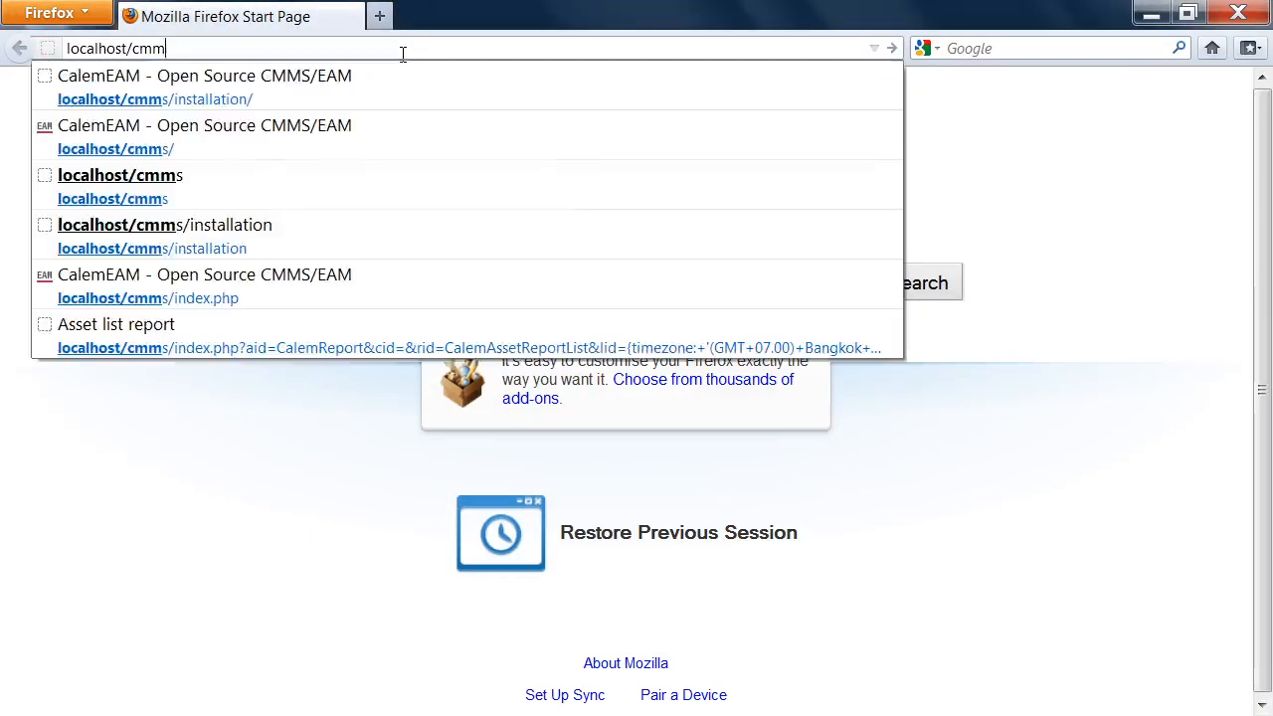
type("s")
key("Return")
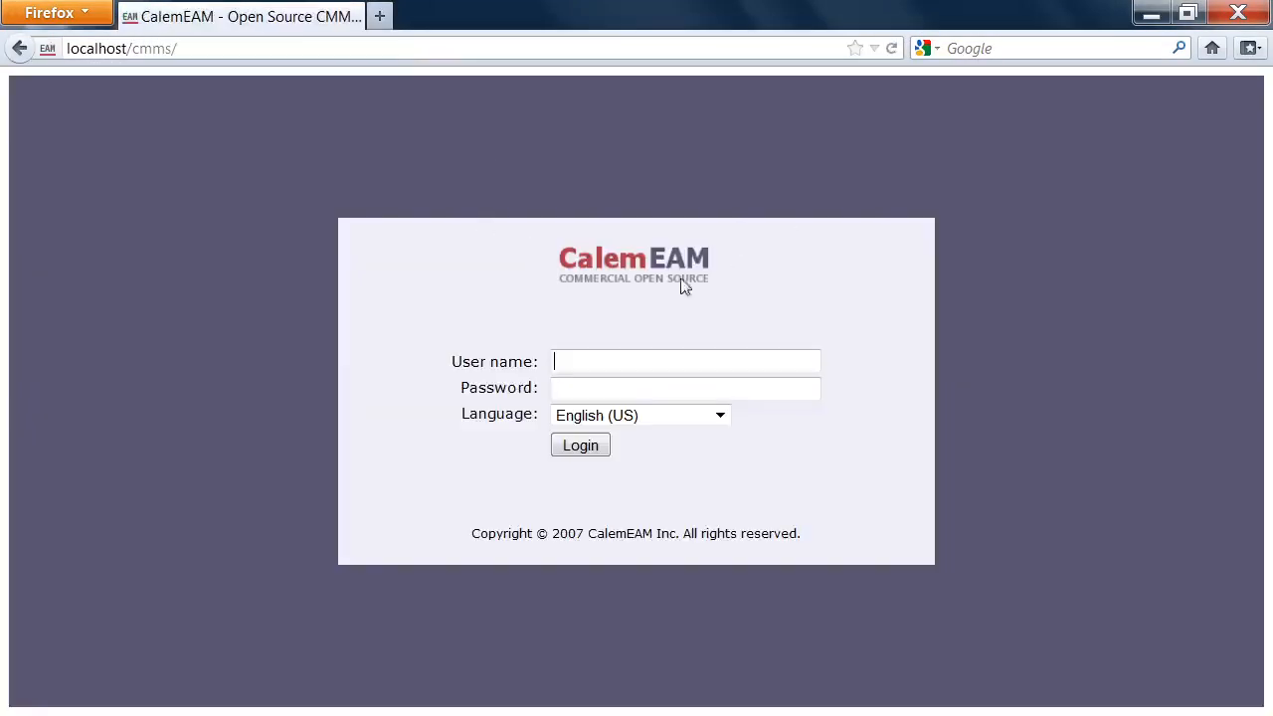
Log in as admin with the account password and dismiss the browser's offer to remember it.
type("admi")
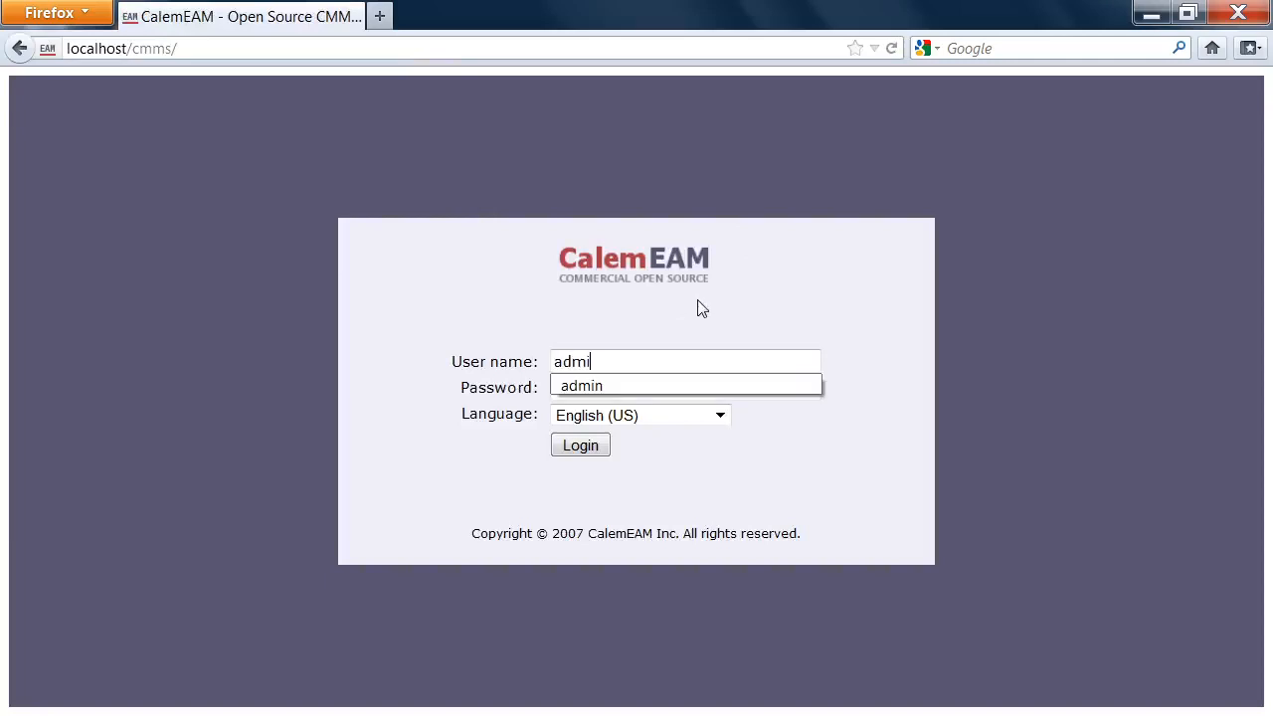
type("n")
key("Tab")
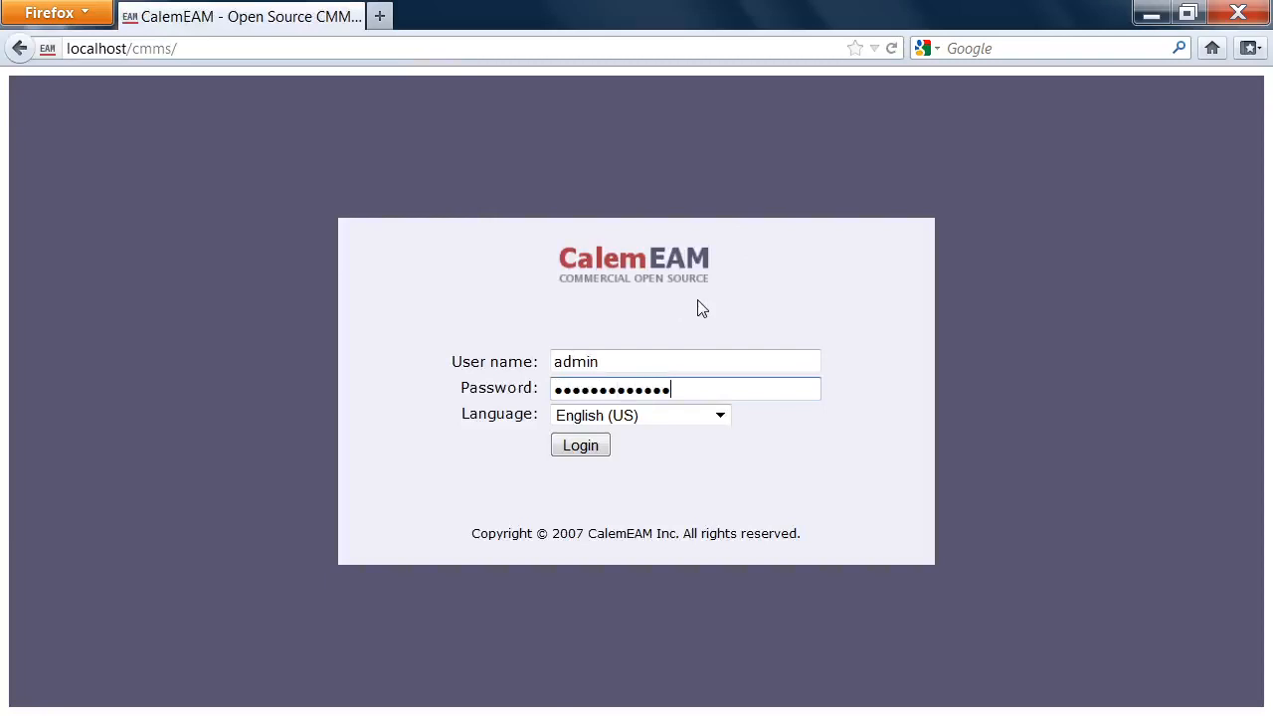
key("Return")
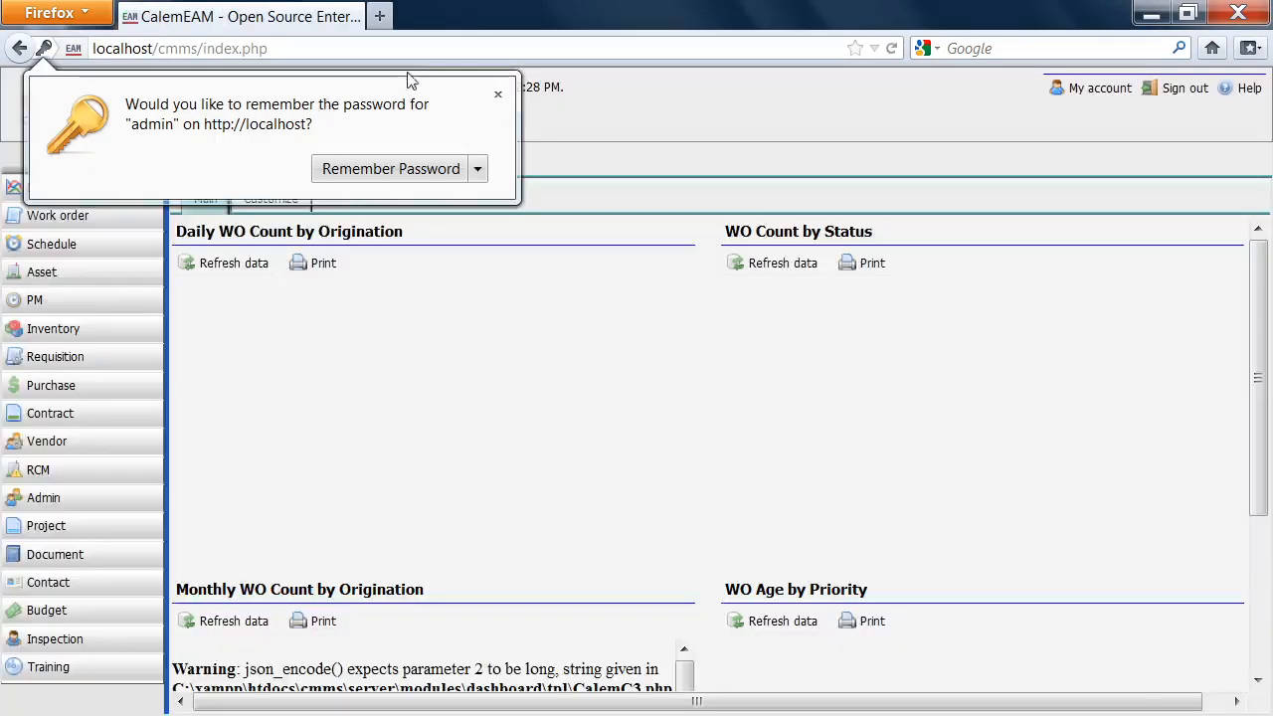
left_click(497, 95)
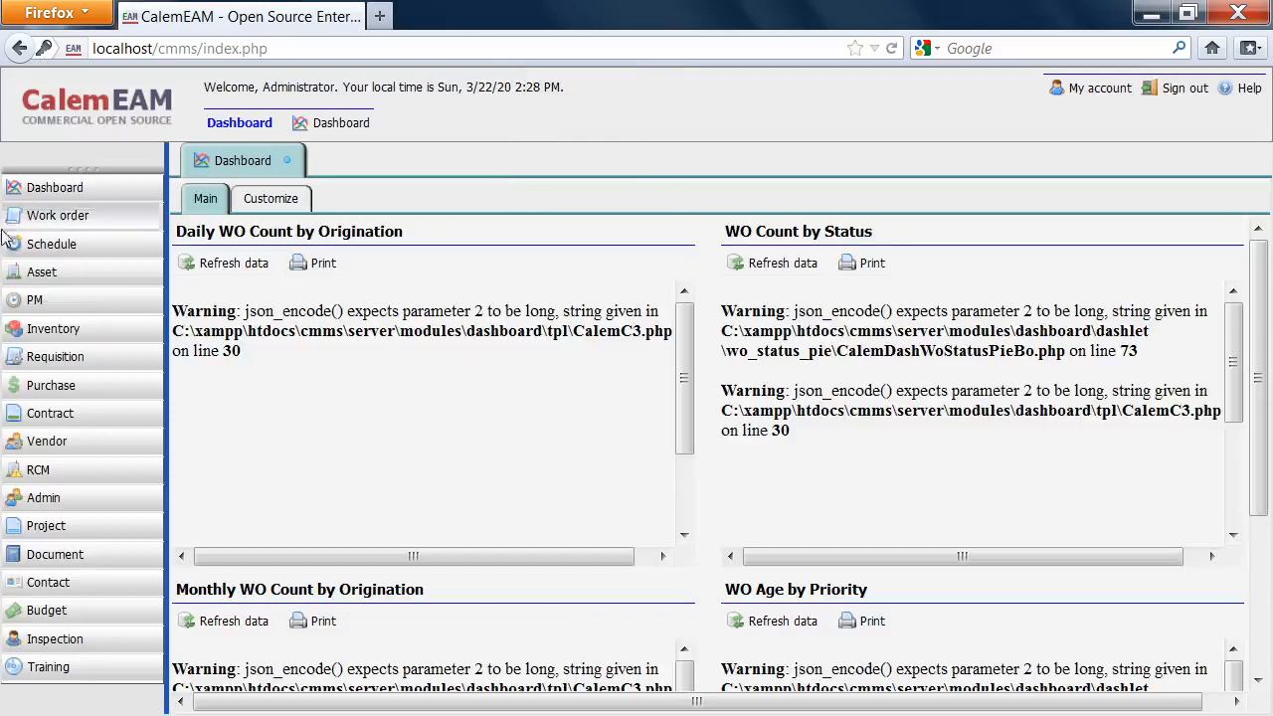
Open the asset list, switch to soal studi kasus cmms.pdf in Acrobat Reader and examine its asset and asset type tables.
left_click(46, 275)
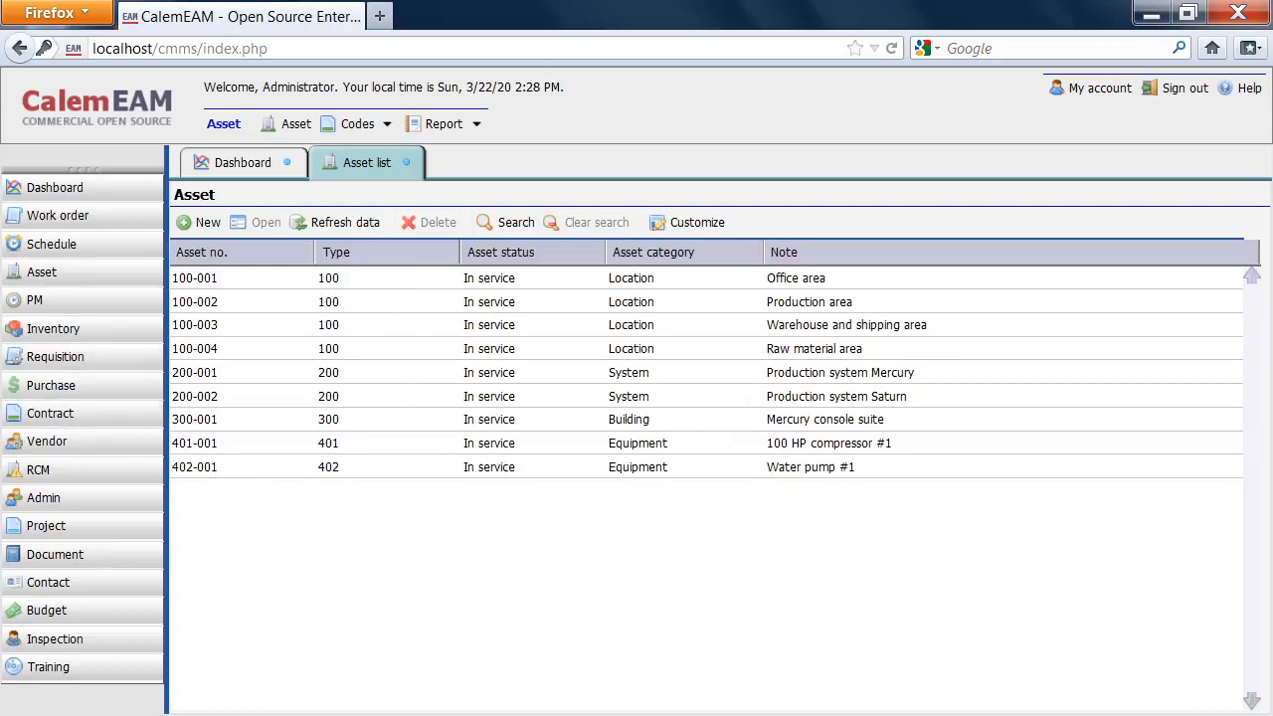
left_click(714, 706)
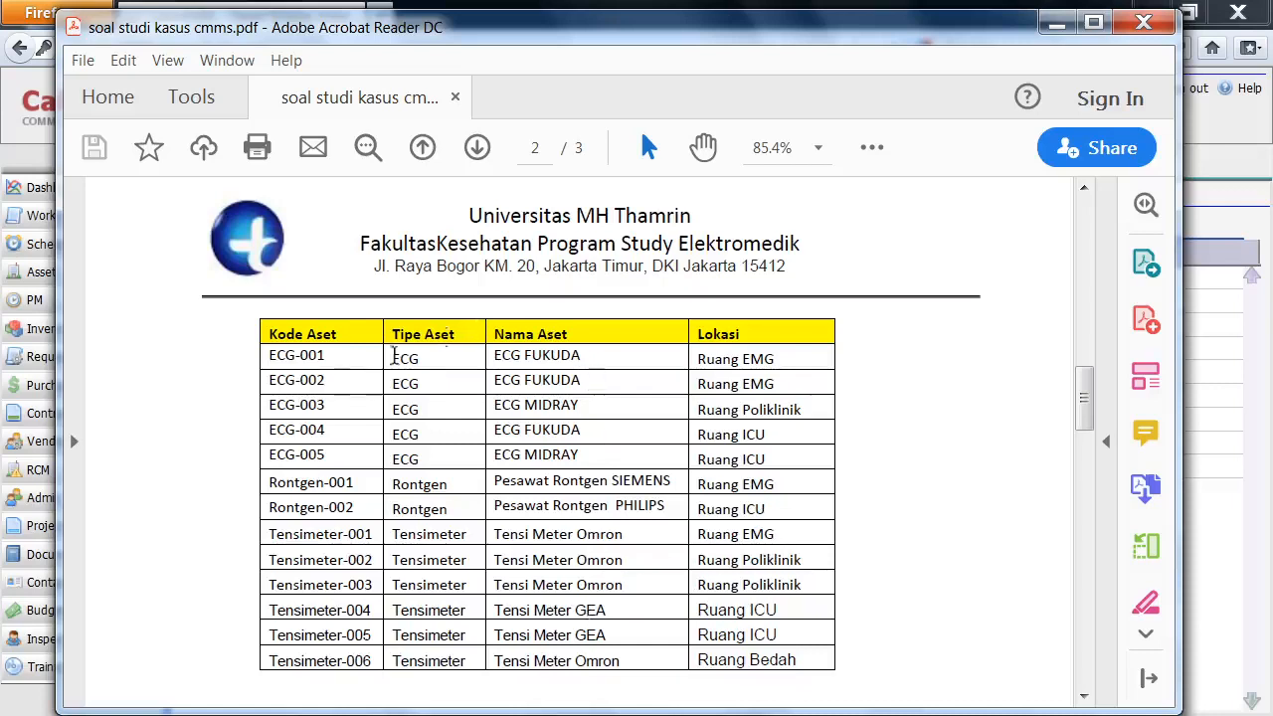
left_click_drag(329, 358, 260, 356)
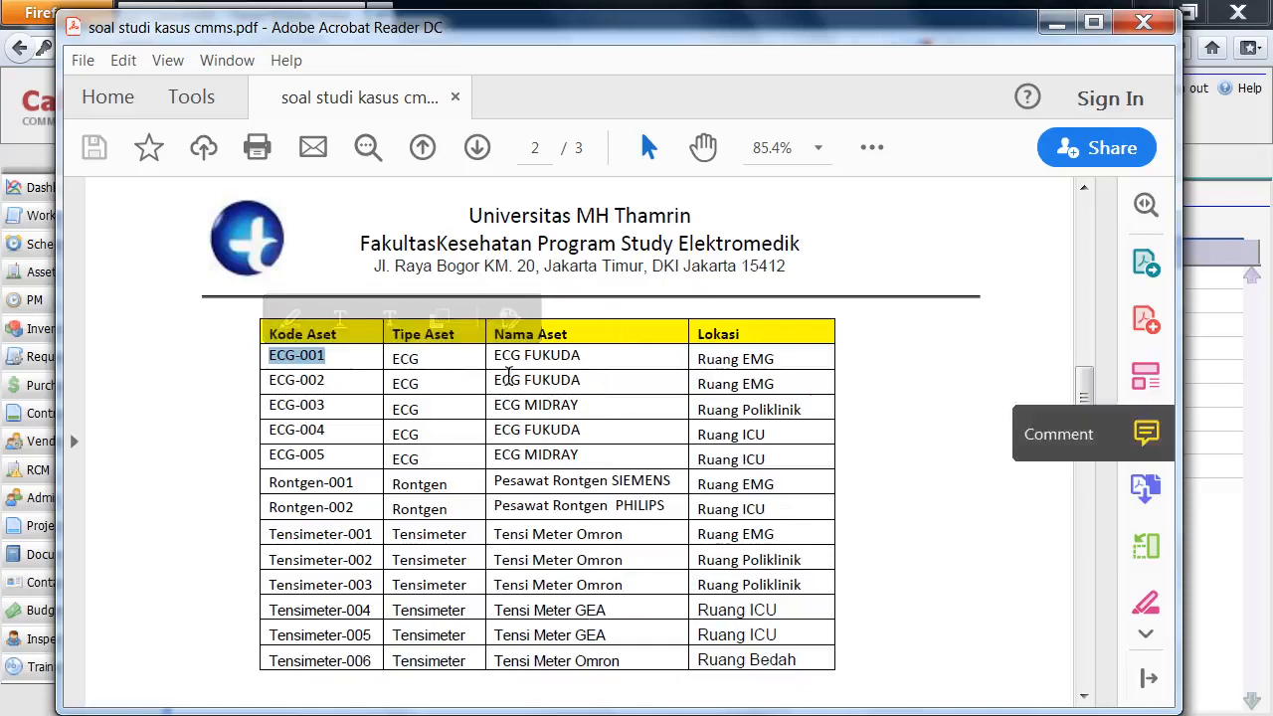
left_click(438, 360)
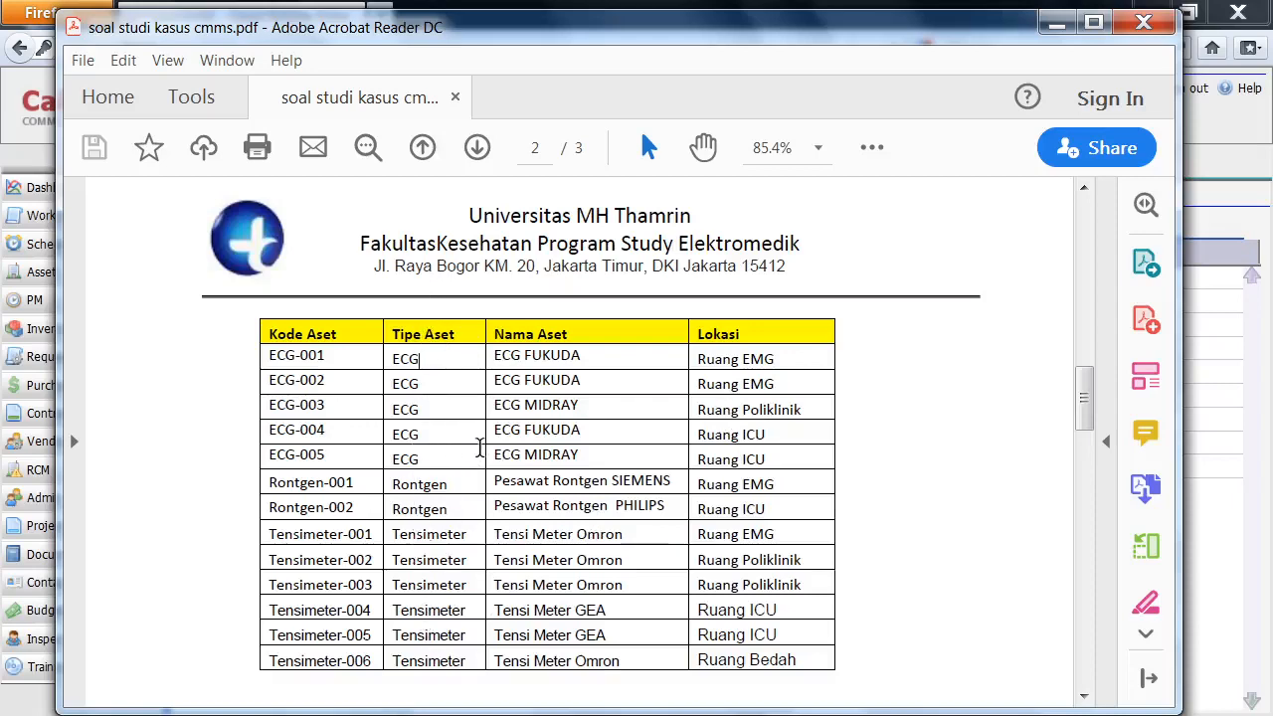
scroll(480, 450, "up", 3)
scroll(481, 457, "up", 10)
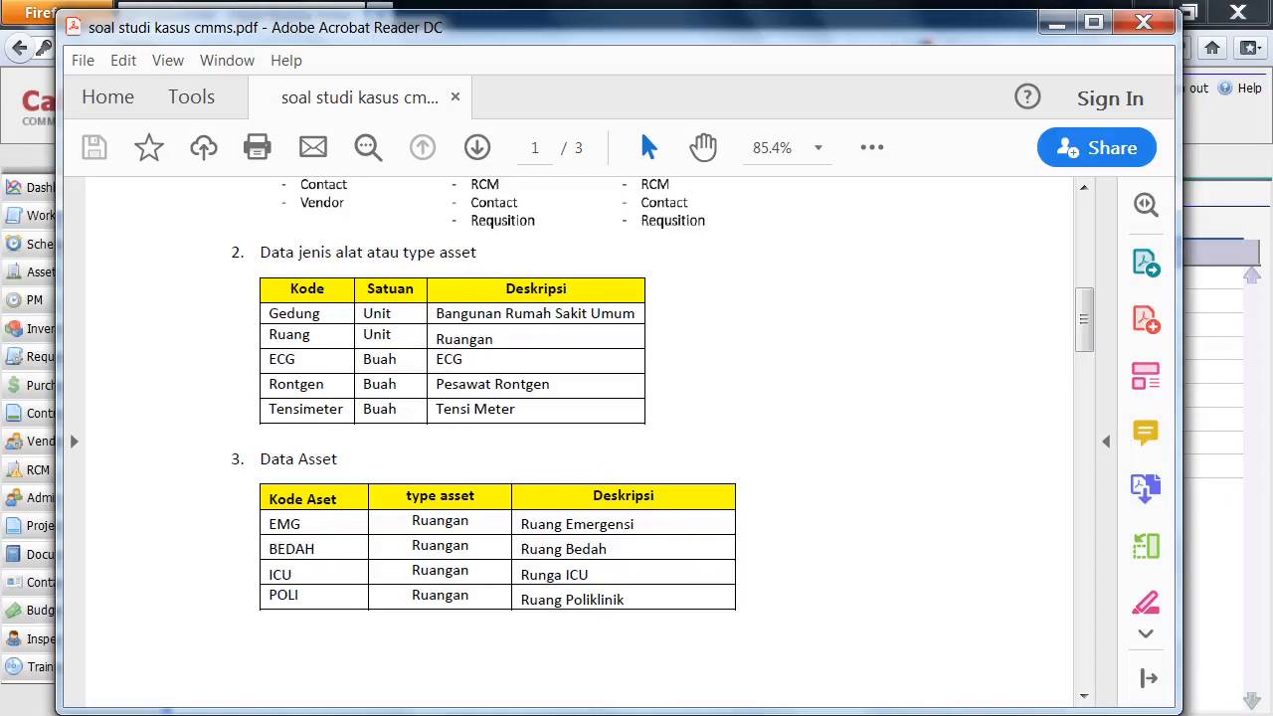
Switch back to CalemEAM in Firefox and open the list of asset type codes.
mouse_move(451, 715)
left_click(481, 656)
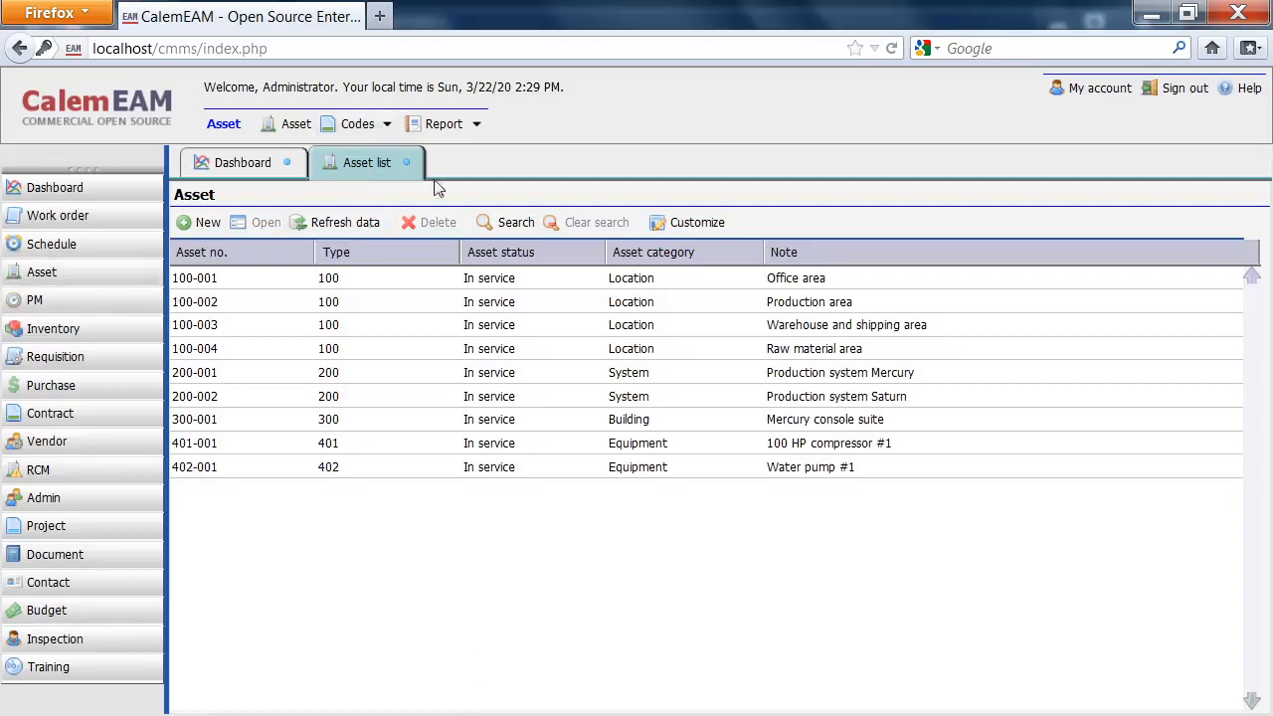
left_click(387, 124)
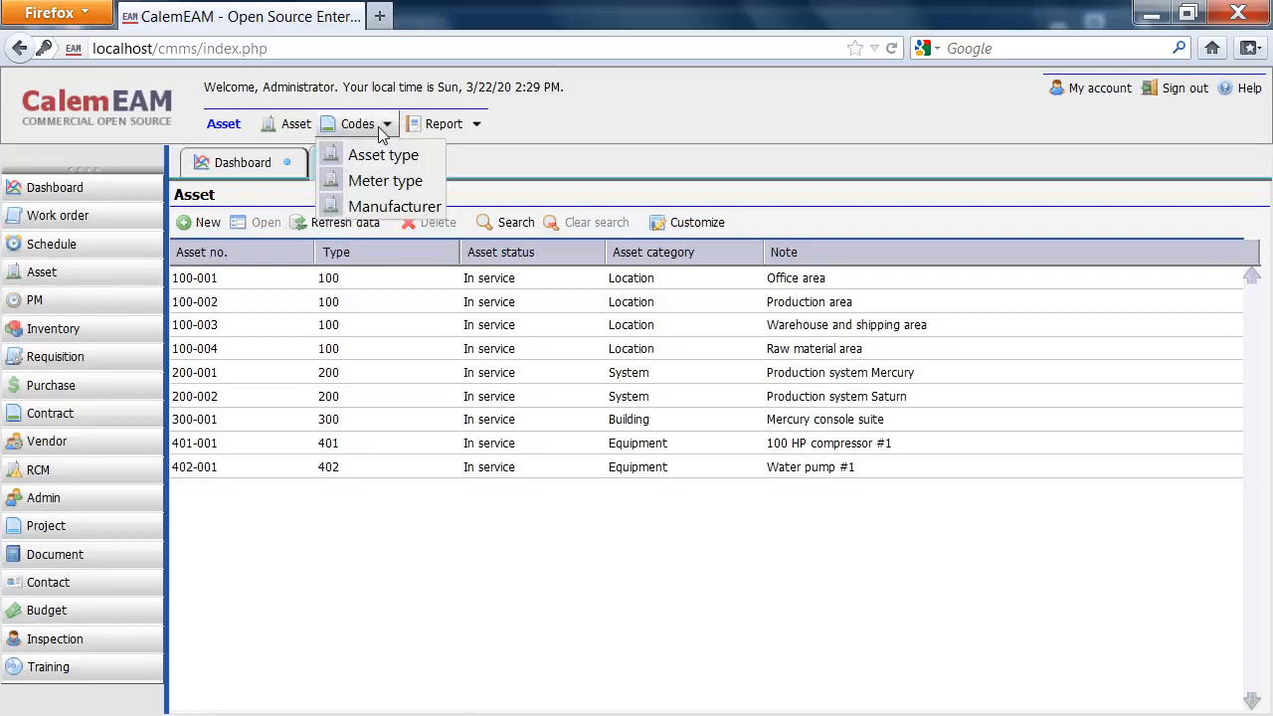
left_click(384, 156)
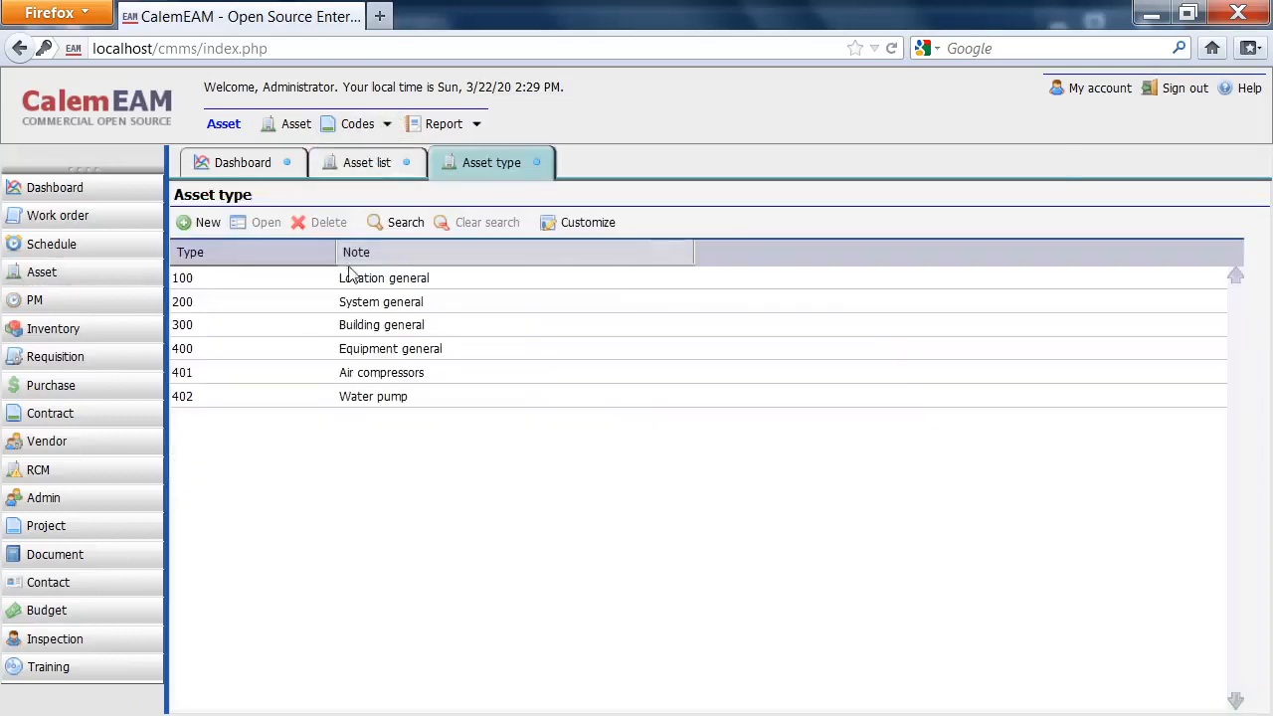
Start a new asset type and fill its Type with the code Gedung copied from the PDF's asset type table.
left_click(204, 223)
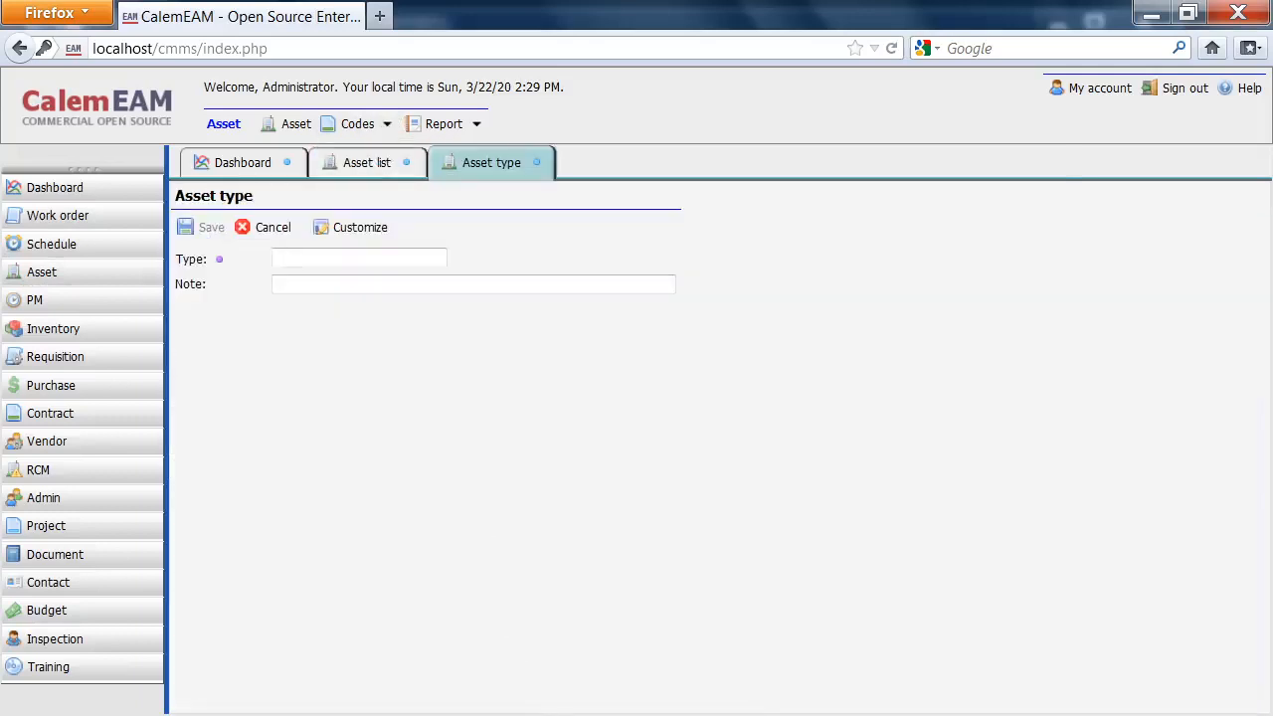
key("alt+Tab")
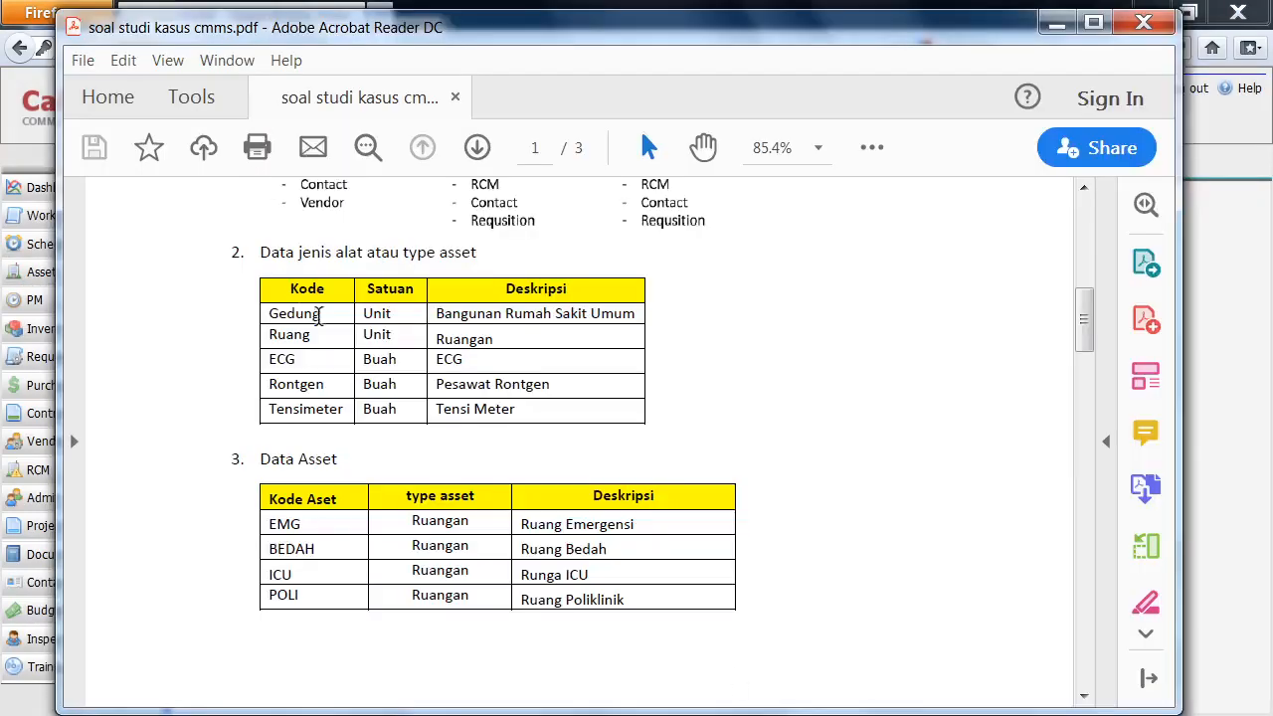
left_click_drag(326, 317, 249, 313)
key("ctrl+c")
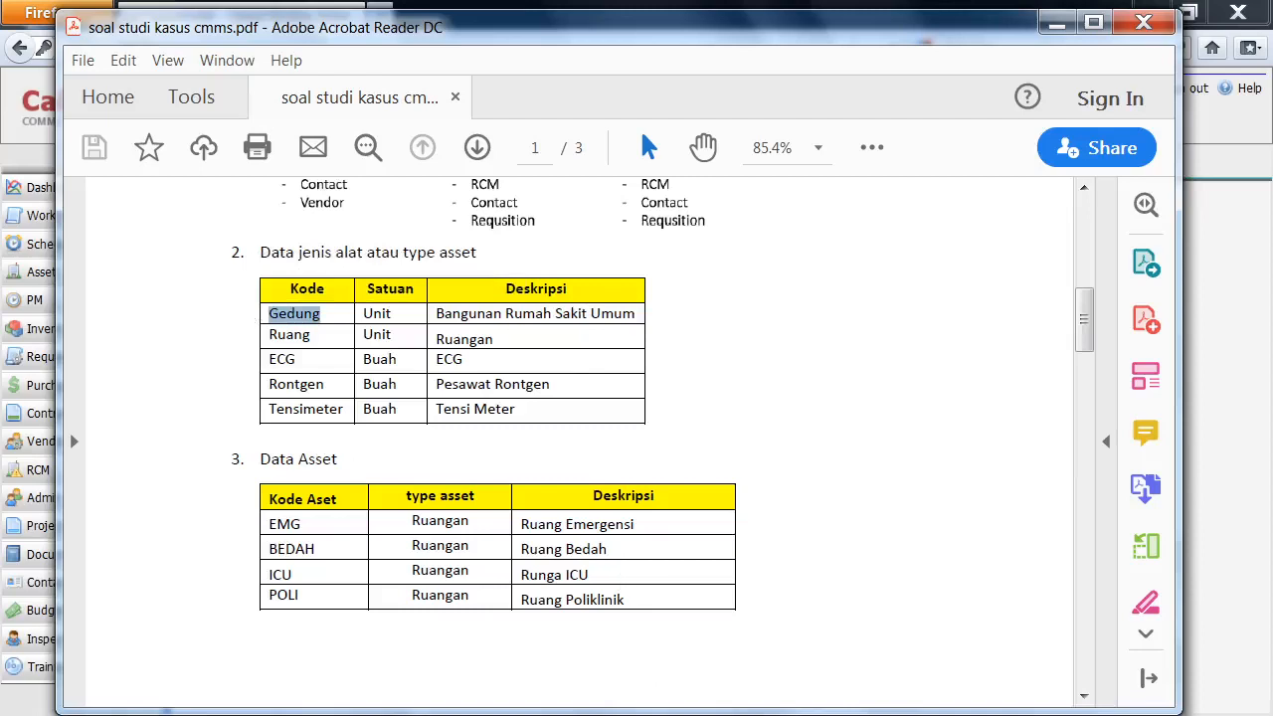
left_click(453, 688)
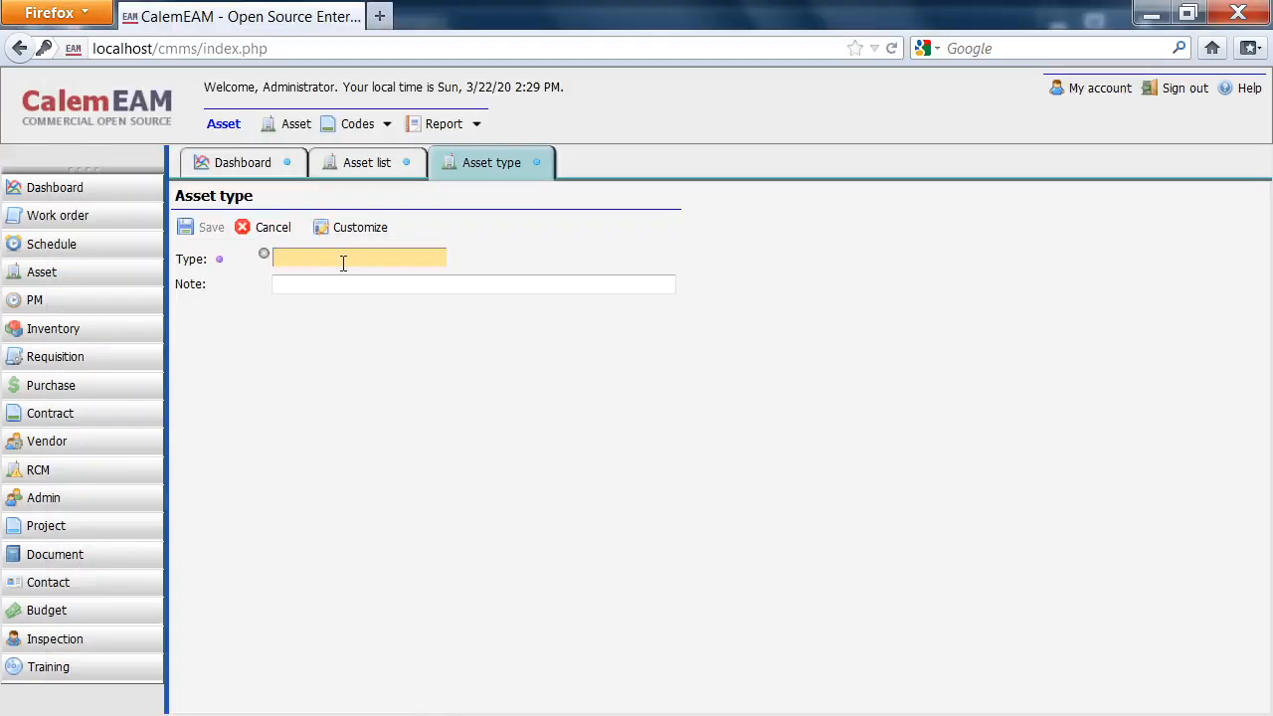
key("ctrl+v")
Copy the description Bangunan Rumah Sakit Umum from the PDF into the Gedung type's Note and save the record.
left_click(772, 714)
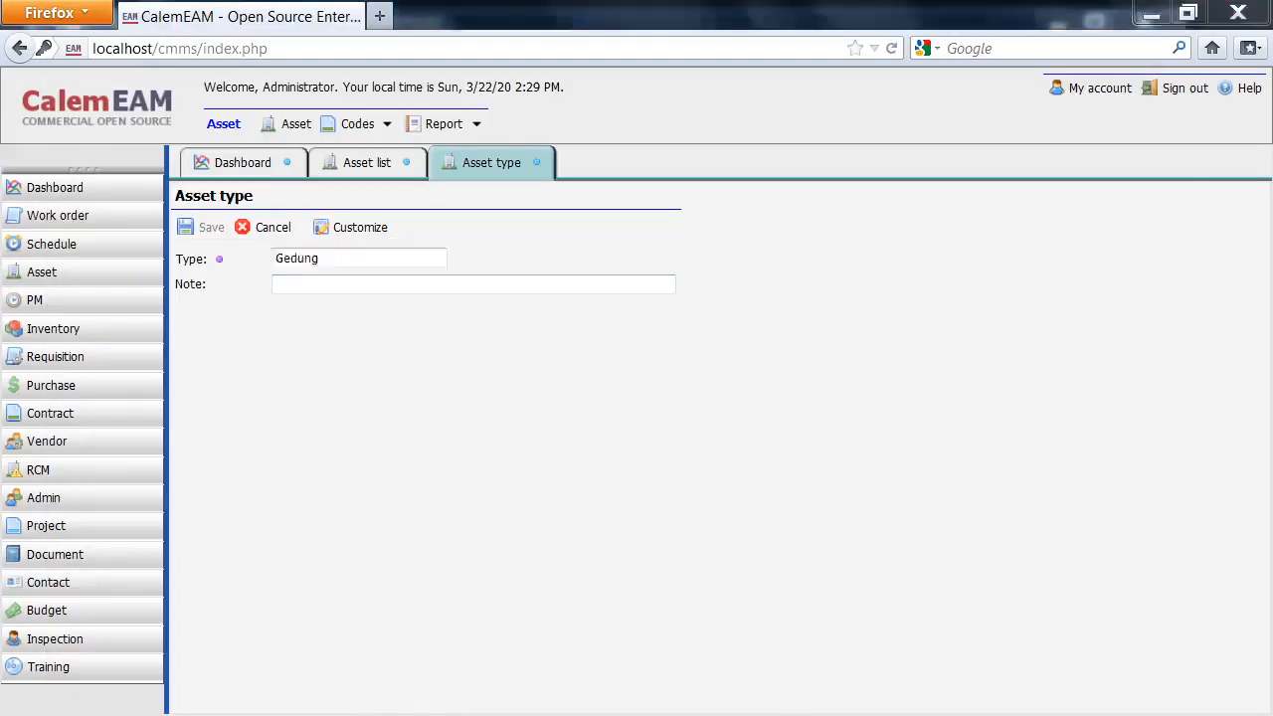
left_click_drag(637, 315, 433, 300)
key("ctrl+c")
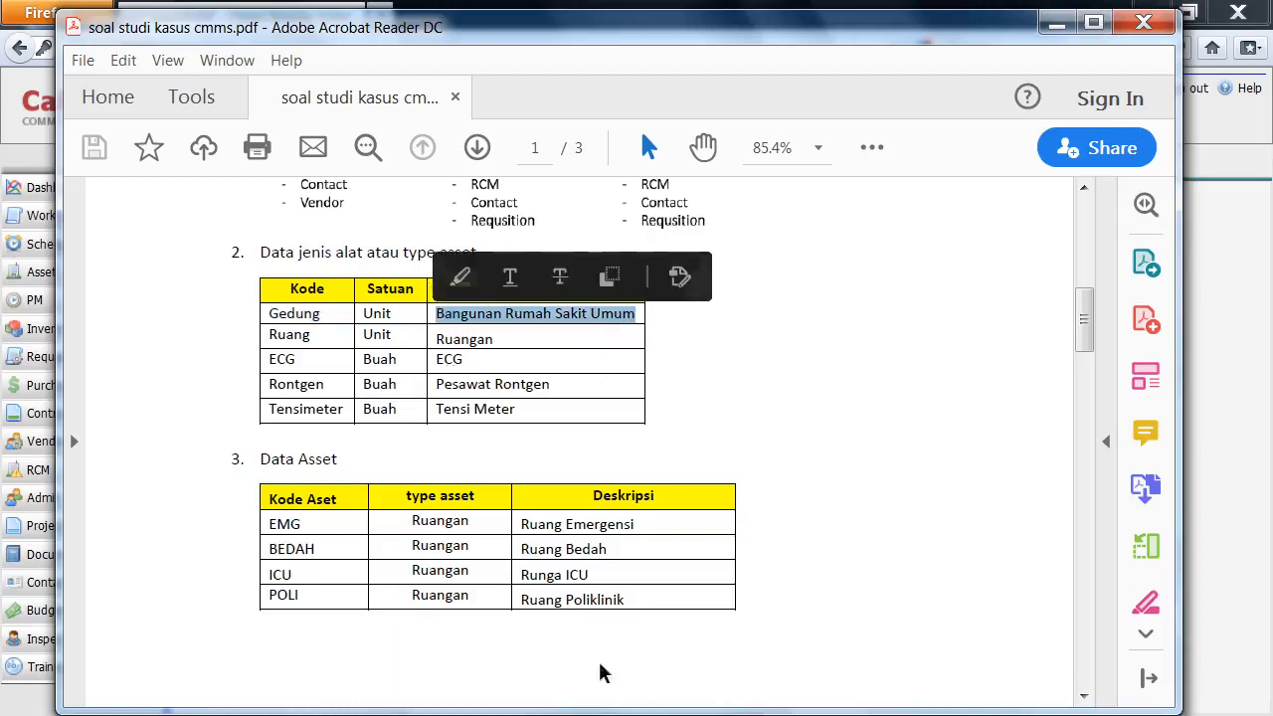
left_click(462, 714)
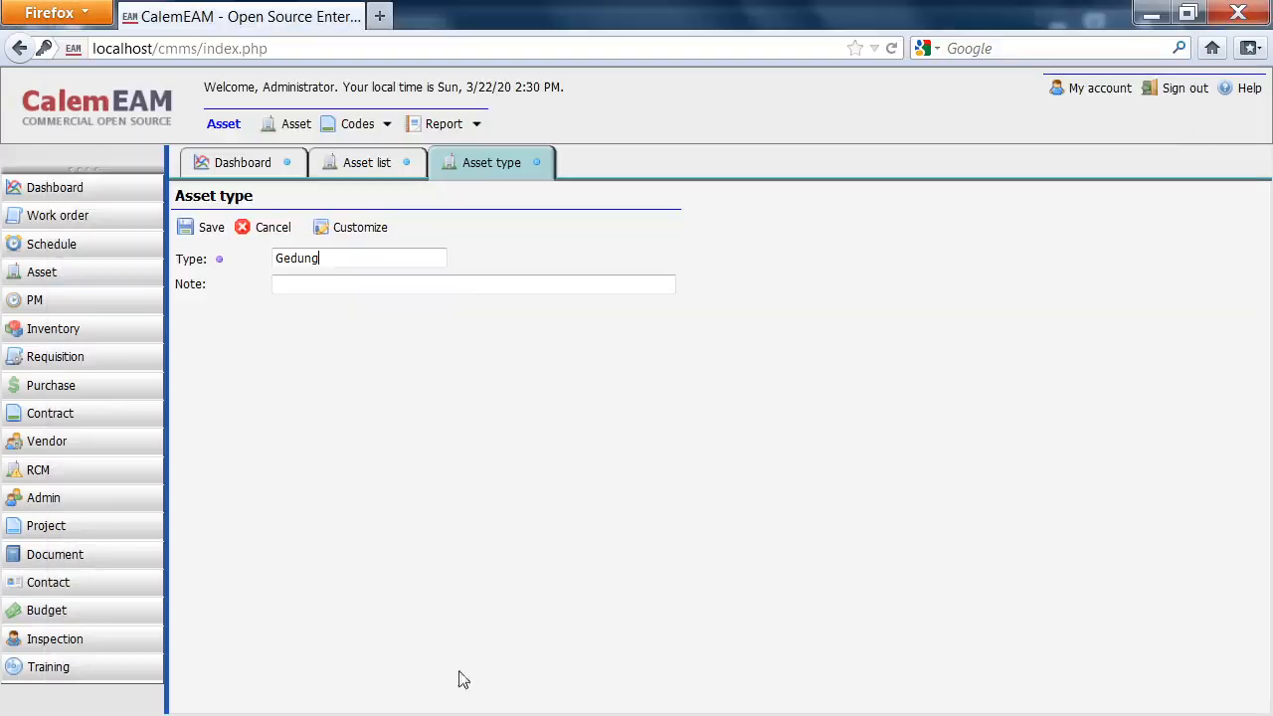
left_click(397, 287)
key("ctrl+v")
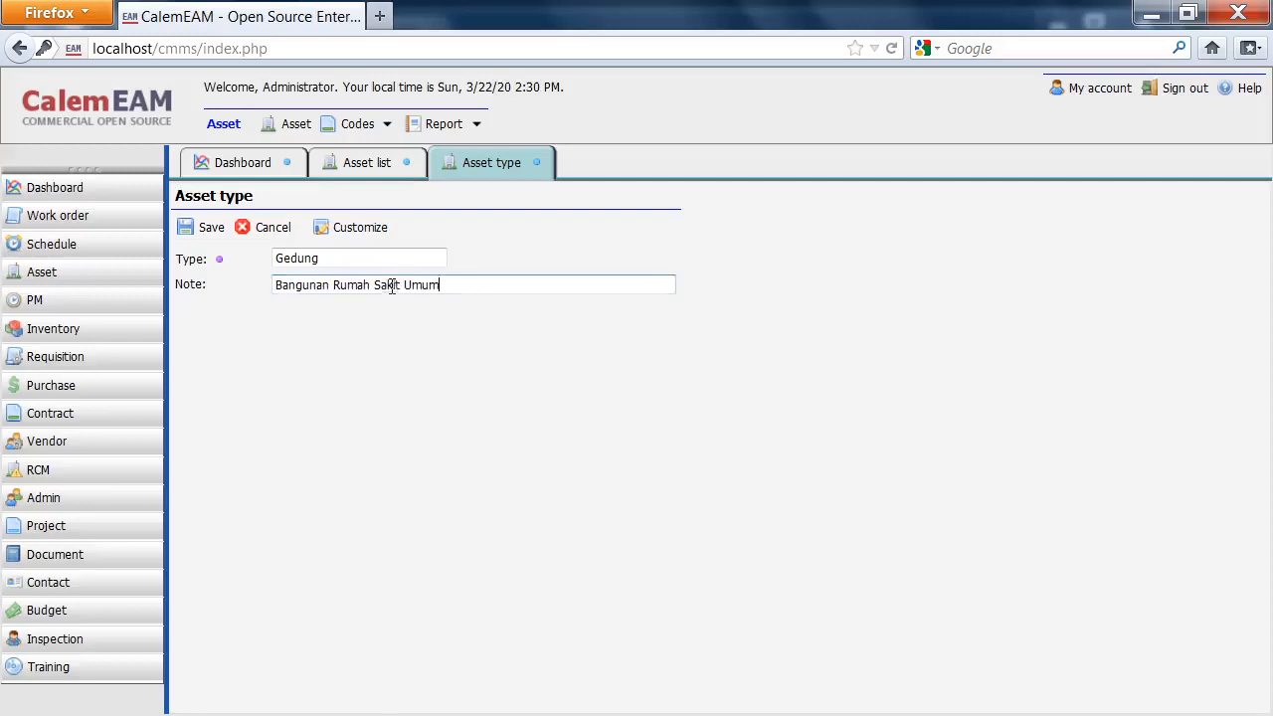
left_click(202, 230)
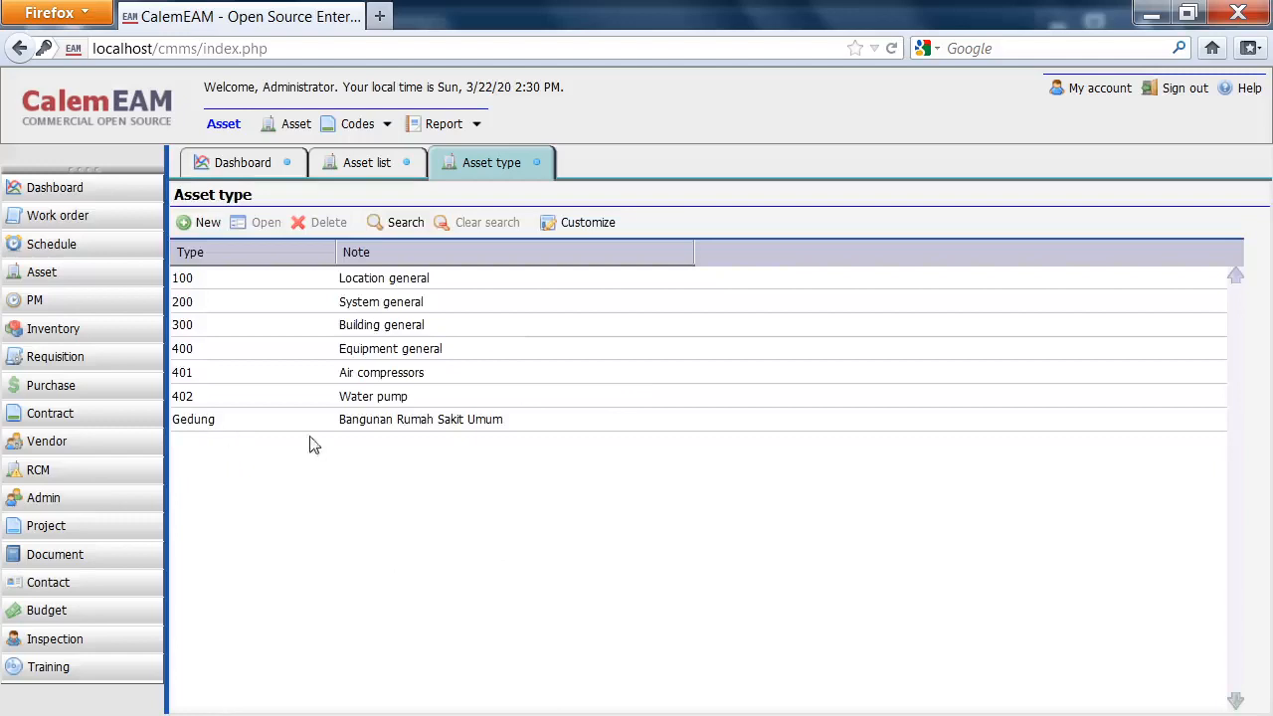
Start another asset type and fill its Type with the code Ruang copied from the PDF.
left_click(202, 222)
key("alt+Tab")
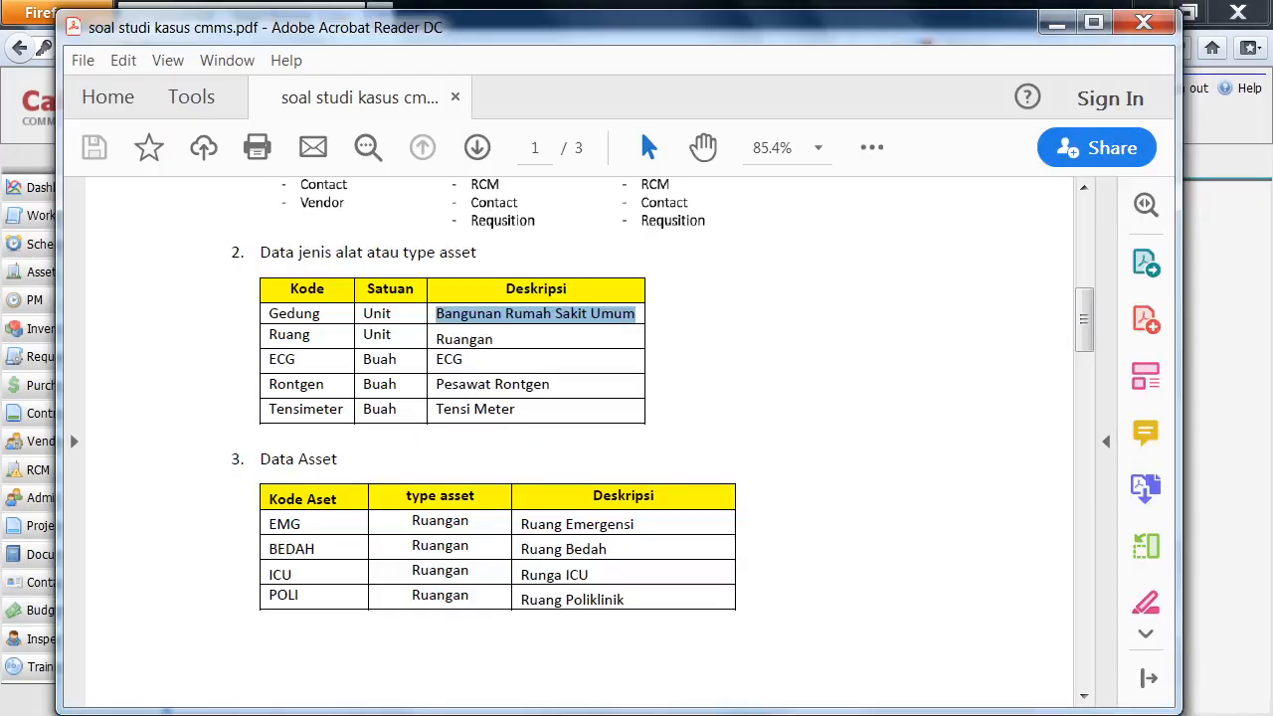
left_click_drag(328, 334, 265, 336)
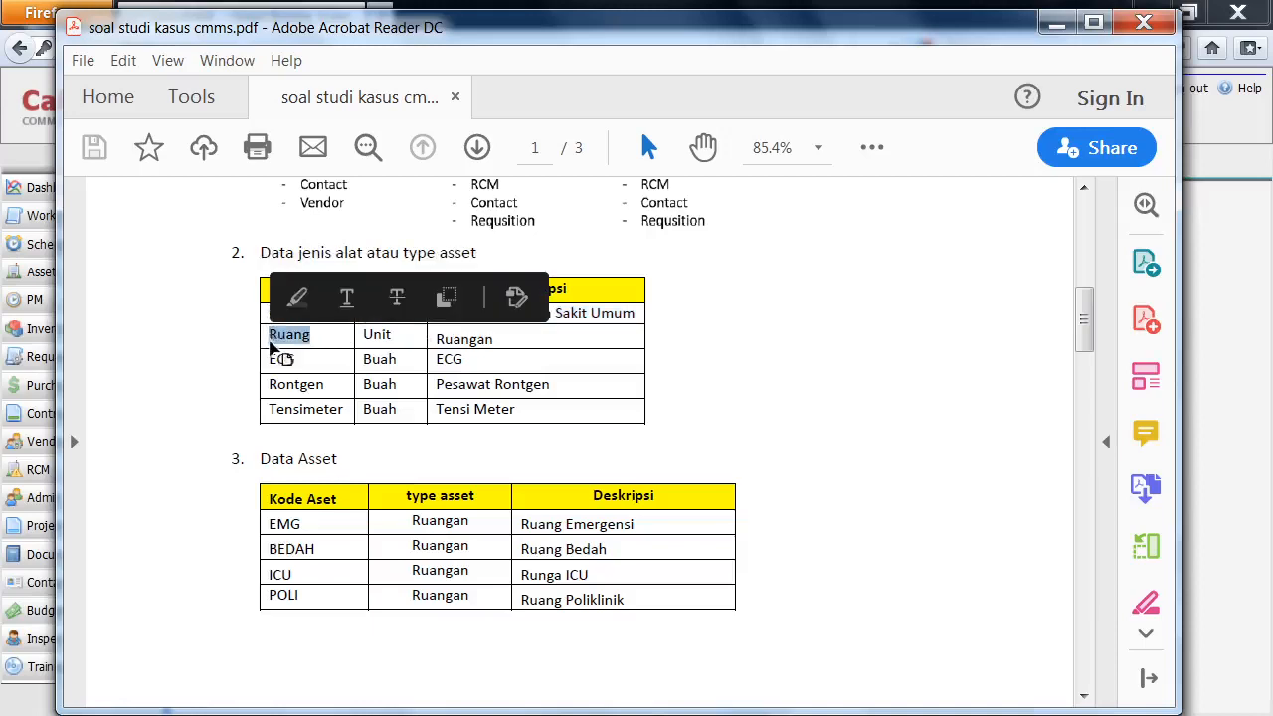
key("ctrl+c")
key("alt+Tab")
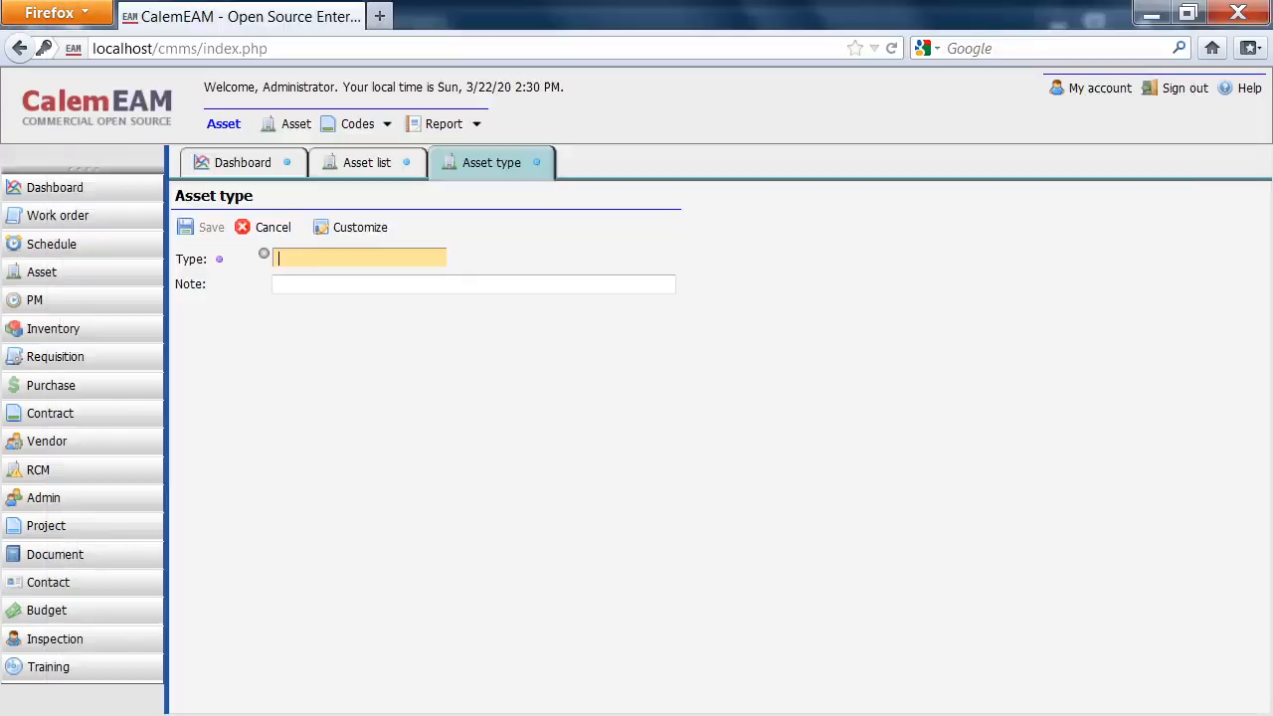
key("ctrl+v")
Copy the description Ruangan from the PDF into the Ruang type's Note and save the record.
key("alt+Tab")
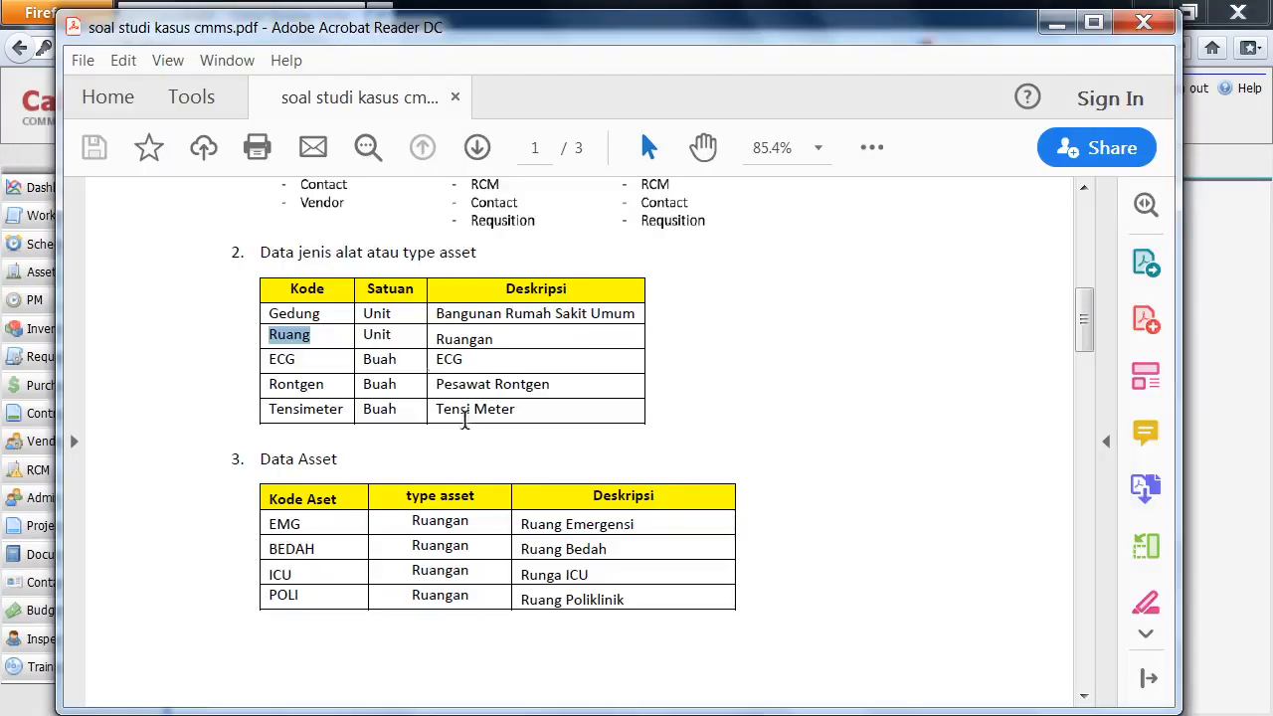
left_click_drag(498, 339, 433, 340)
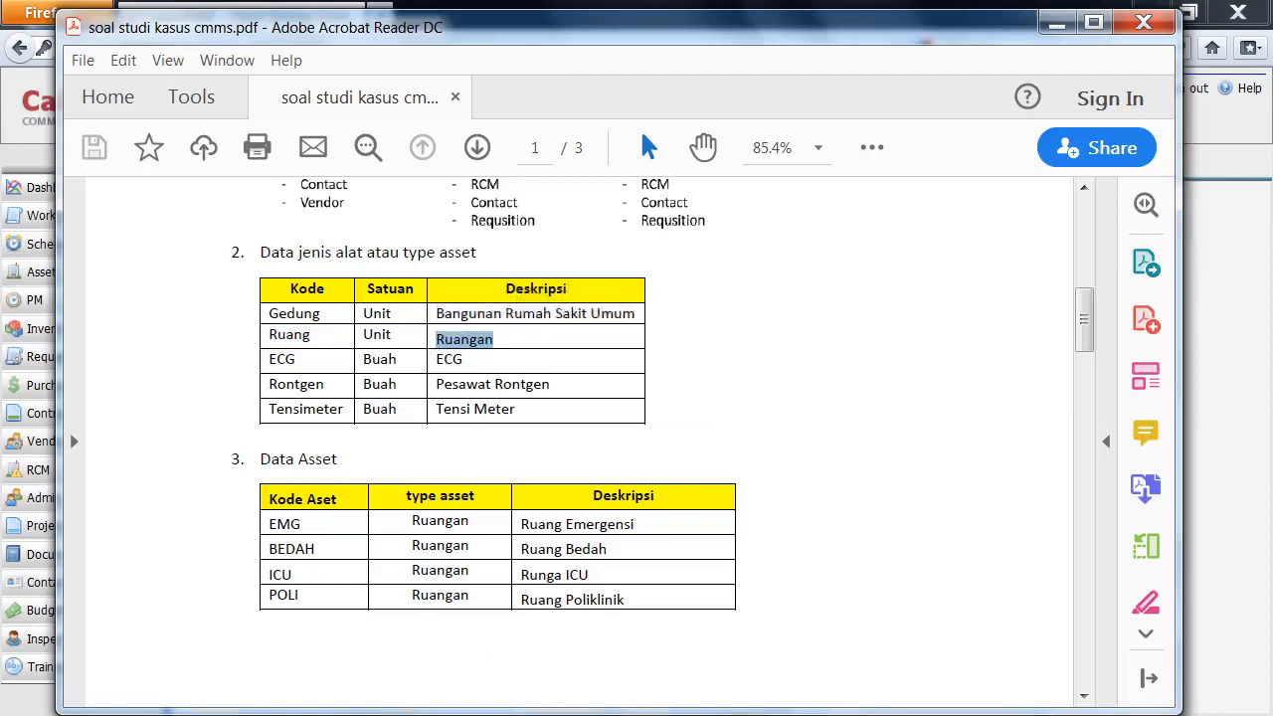
key("alt+Tab")
left_click(351, 285)
key("ctrl+v")
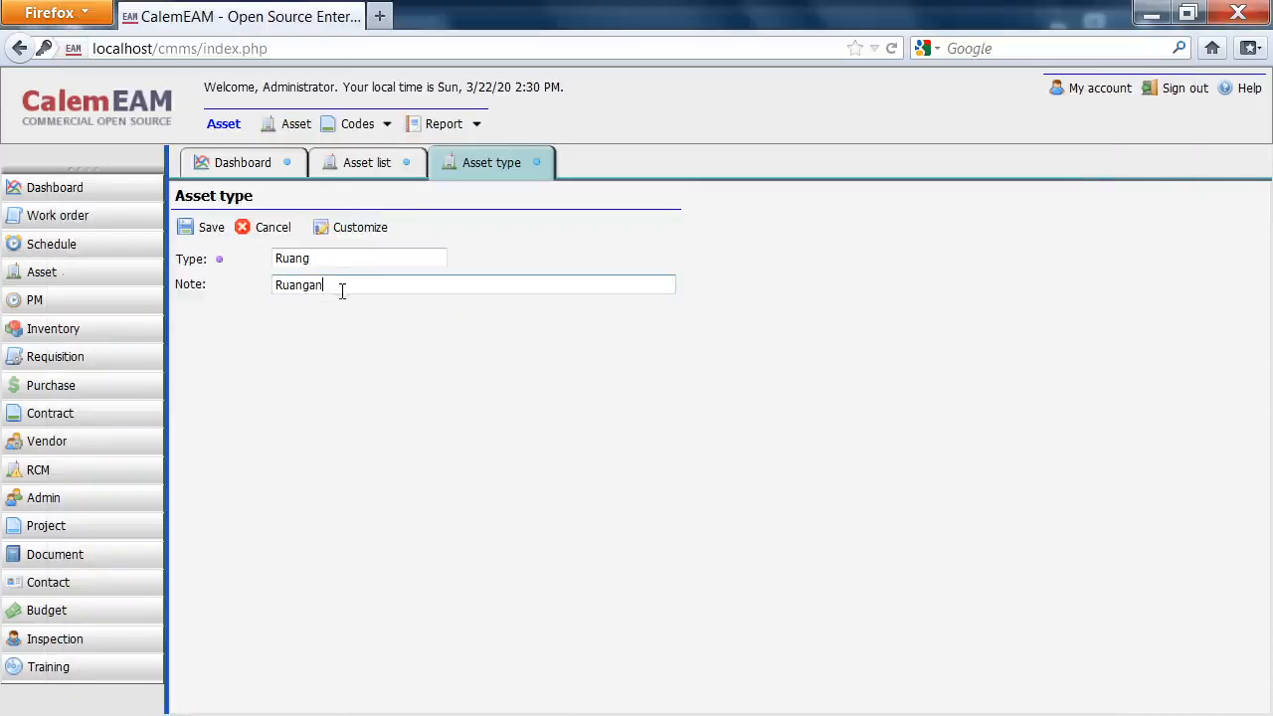
left_click(208, 227)
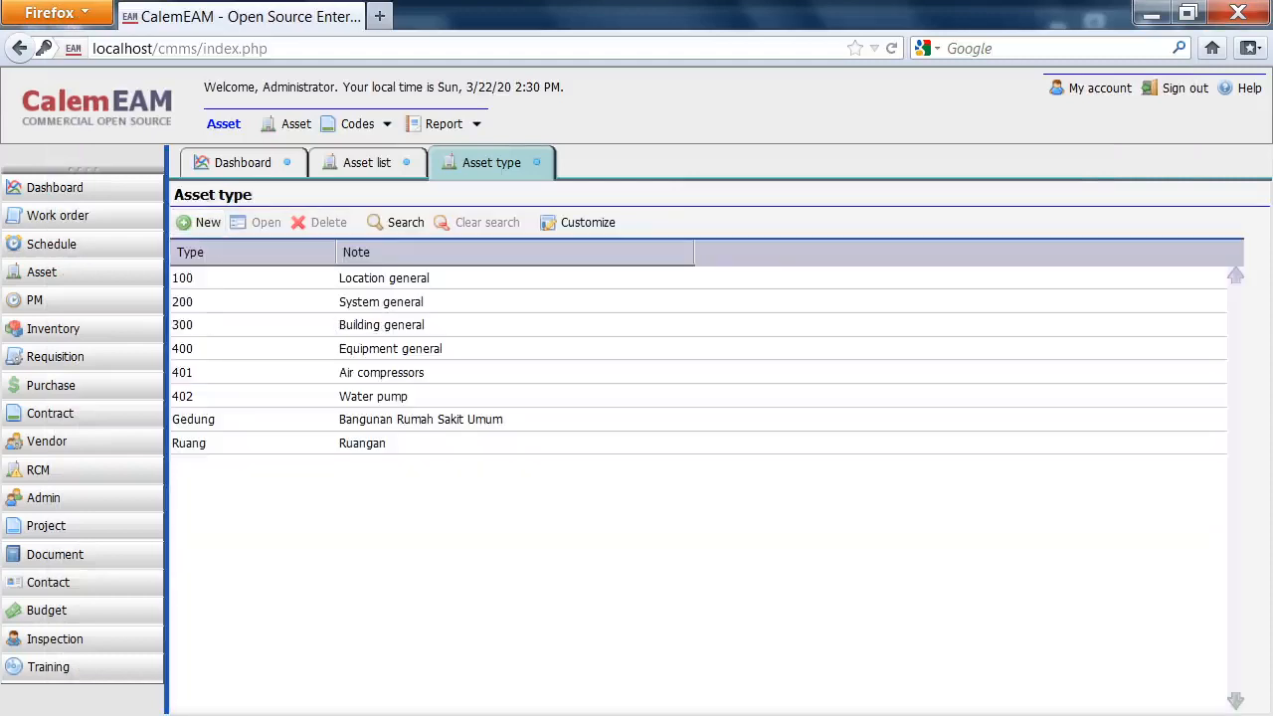
Copy the code ECG from the PDF's asset type table and enter it as the Type of a new asset type.
key("alt+Tab")
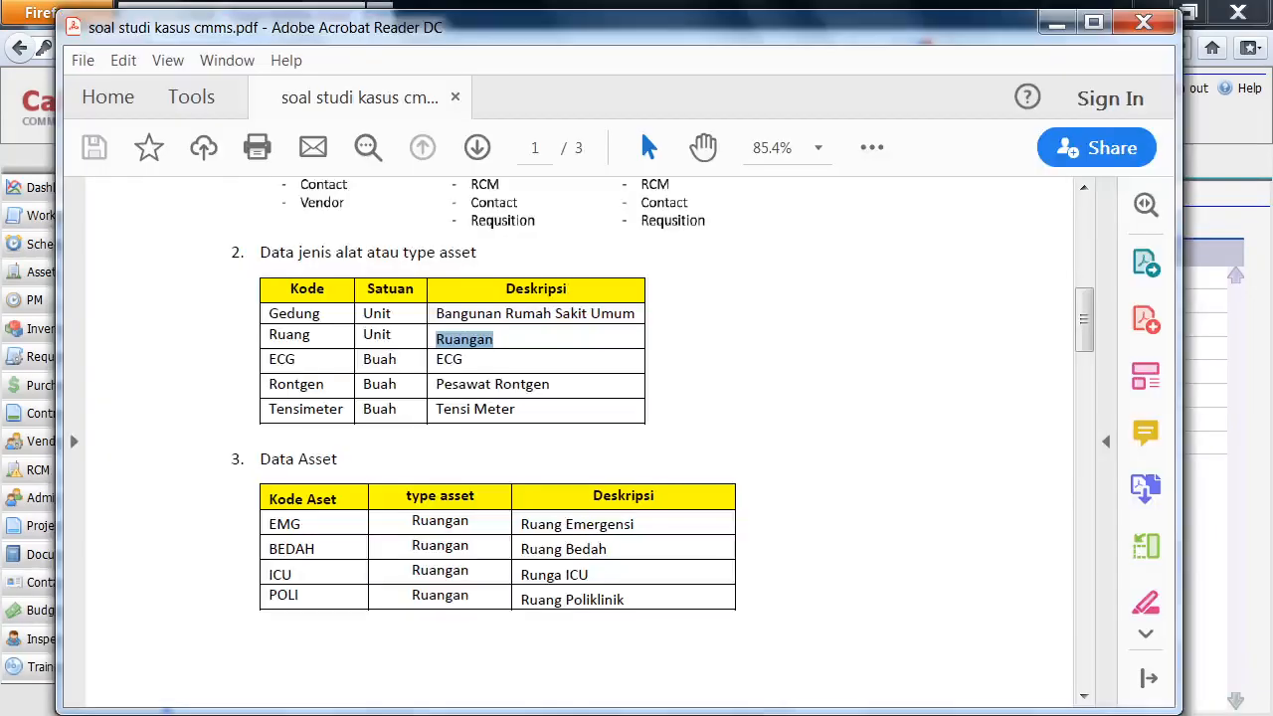
left_click_drag(338, 368, 268, 364)
left_click(306, 364)
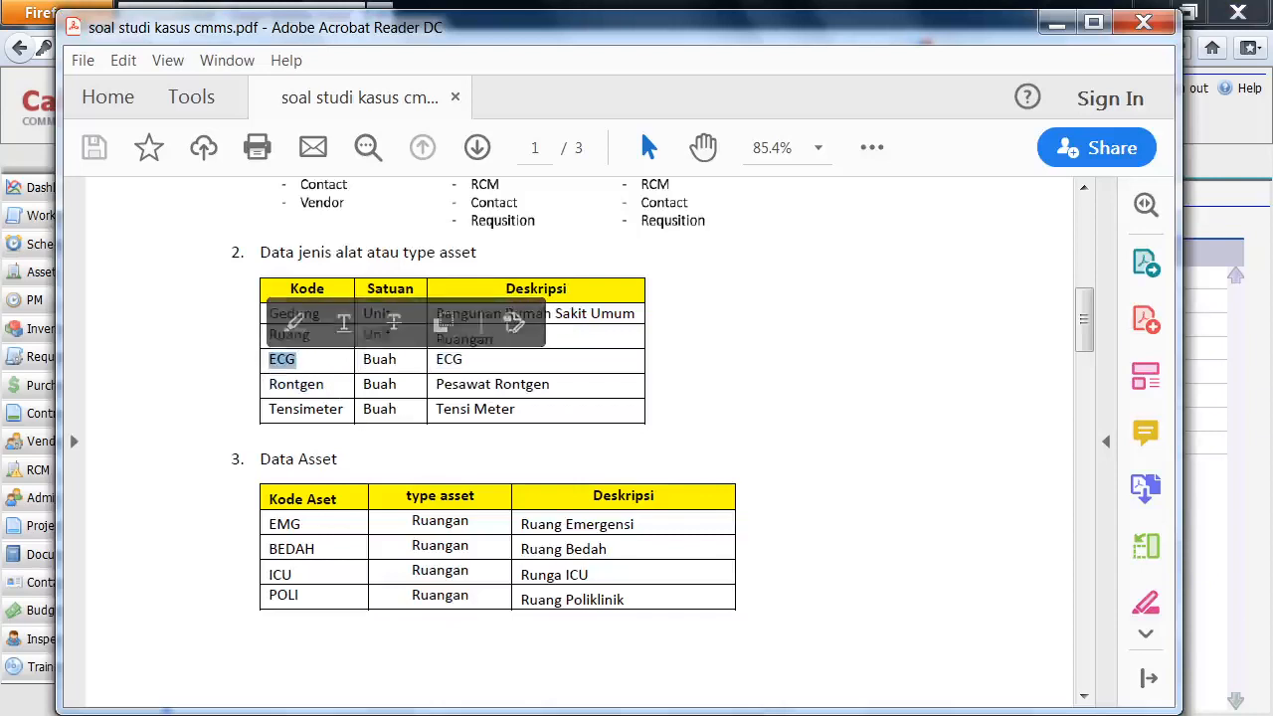
key("alt+Tab")
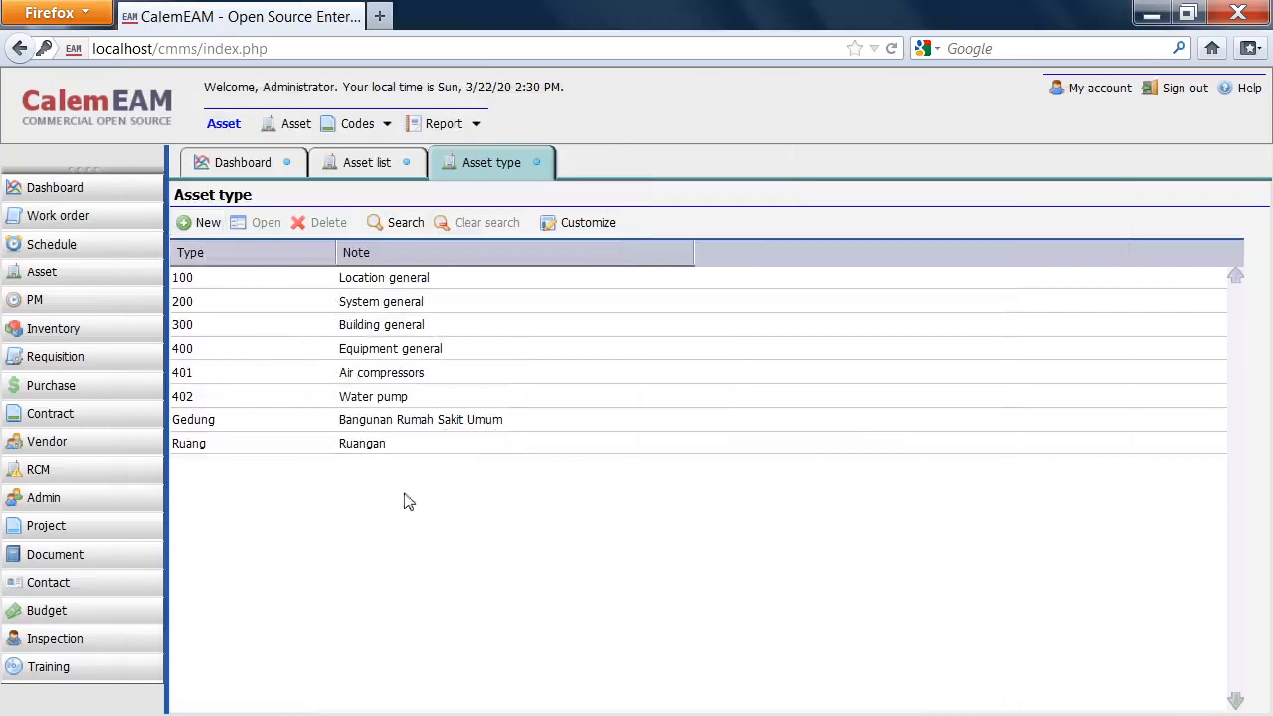
left_click(199, 223)
key("ctrl+v")
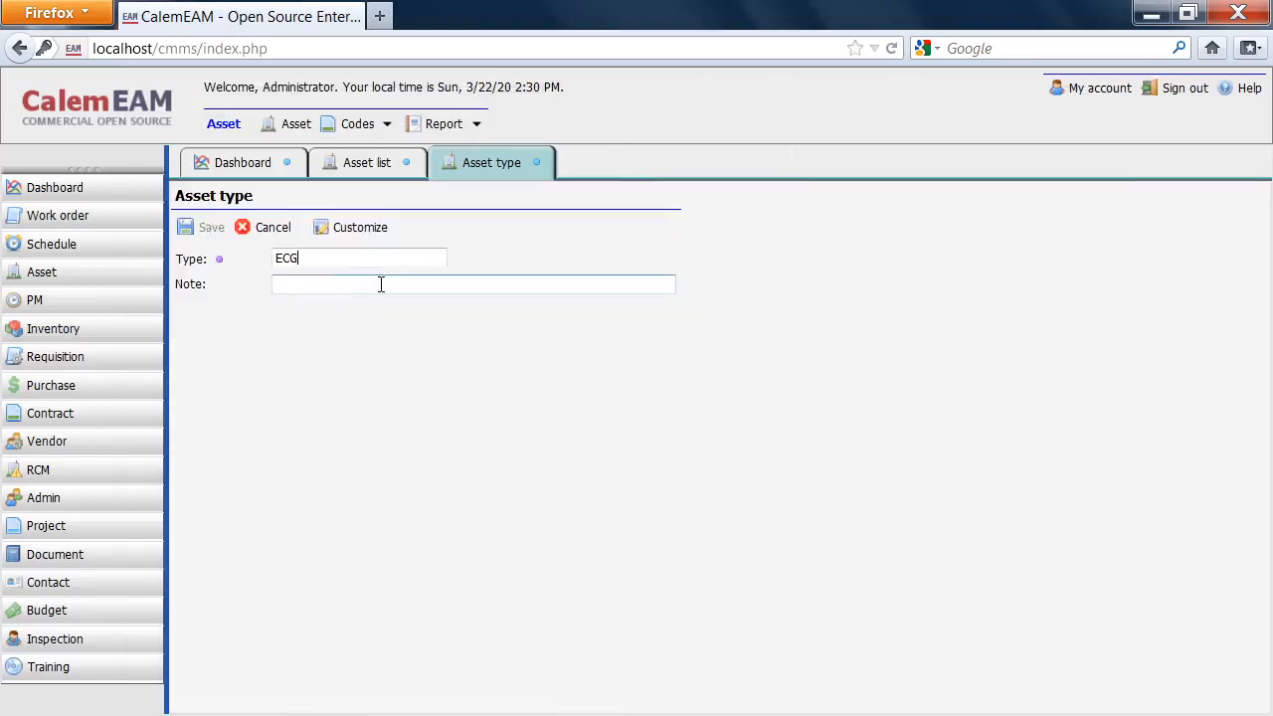
Fill the ECG type's Note with ECG and save the record.
left_click(377, 292)
key("ctrl+v")
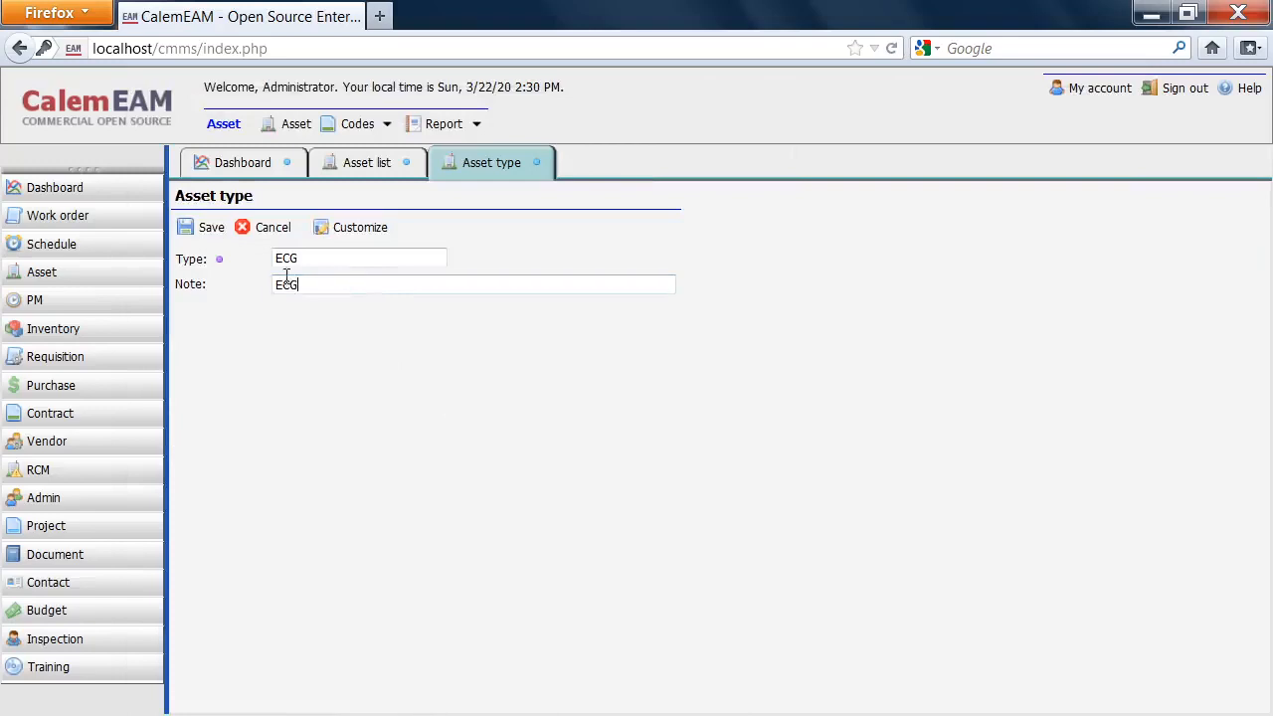
left_click(206, 228)
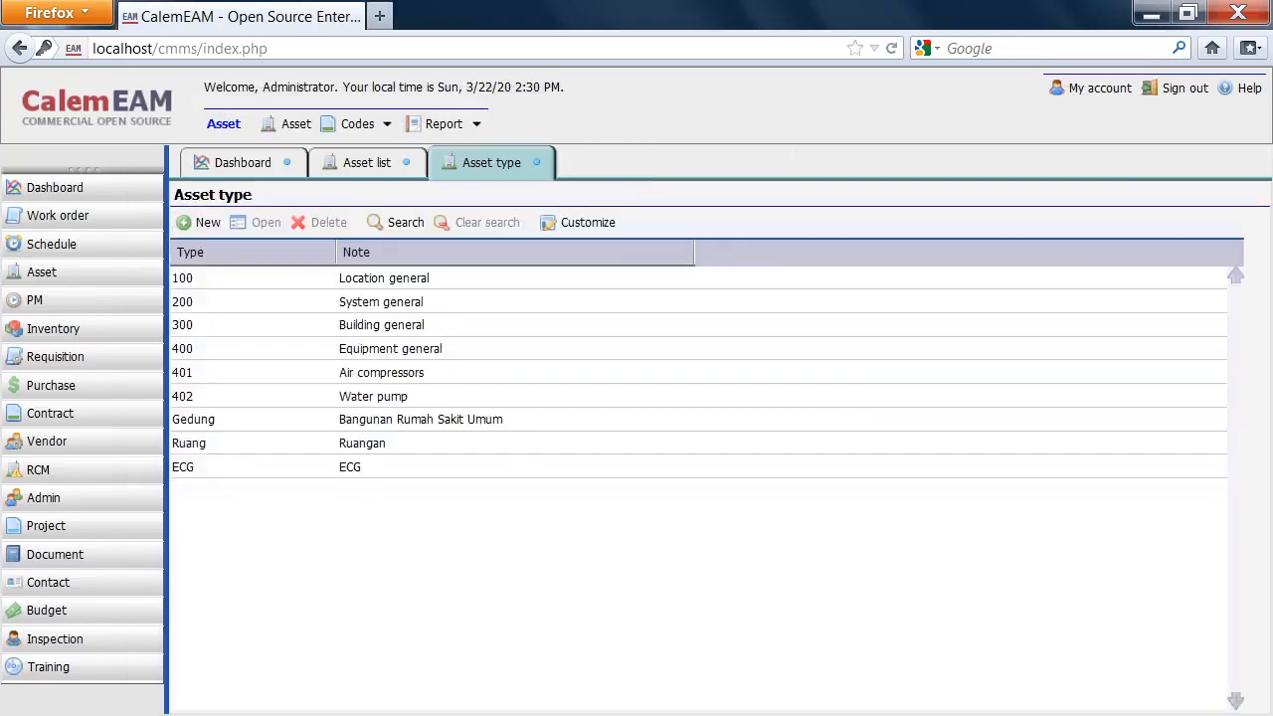
Start another asset type and fill its Type with the code Rontgen copied from the PDF.
left_click(204, 223)
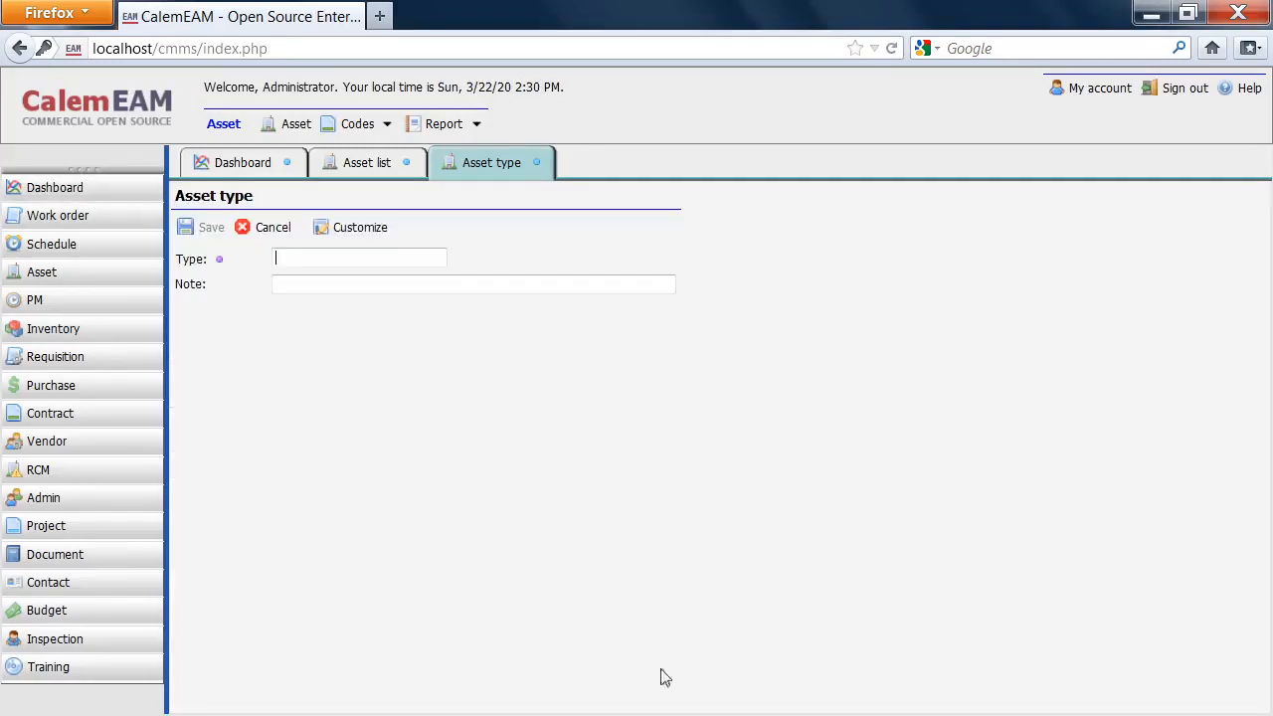
key("alt+Tab")
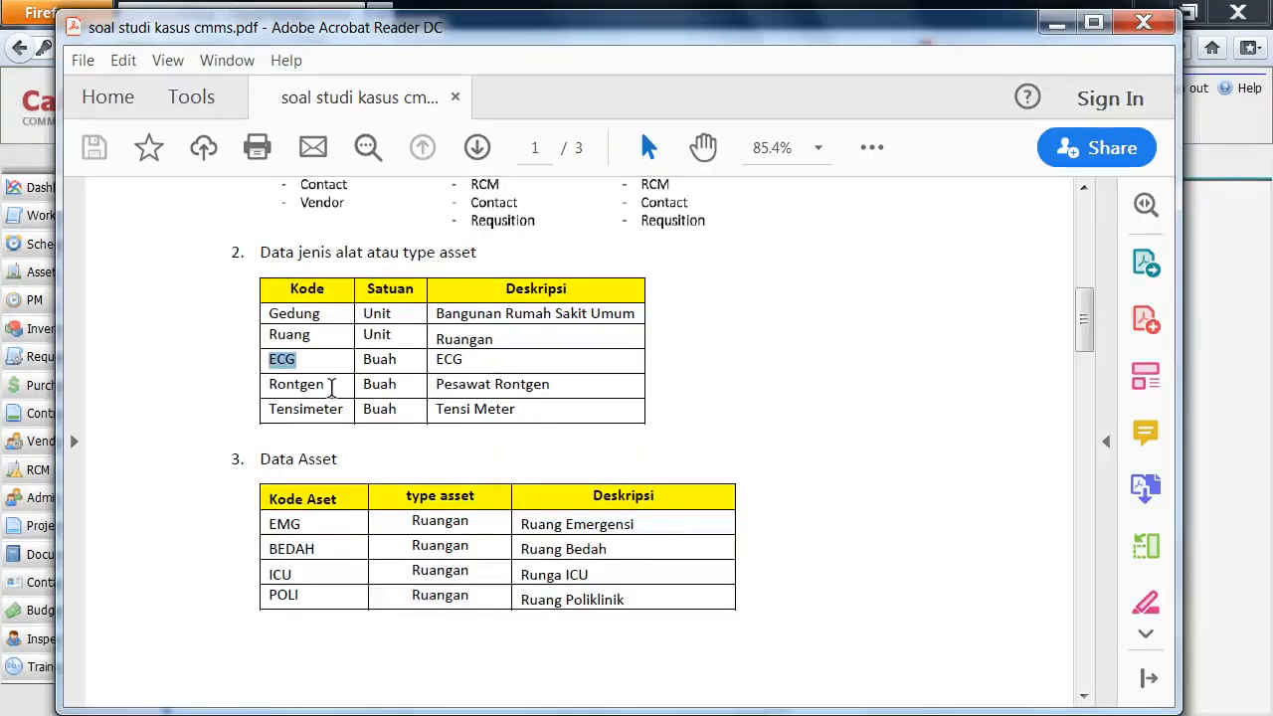
left_click_drag(328, 386, 267, 388)
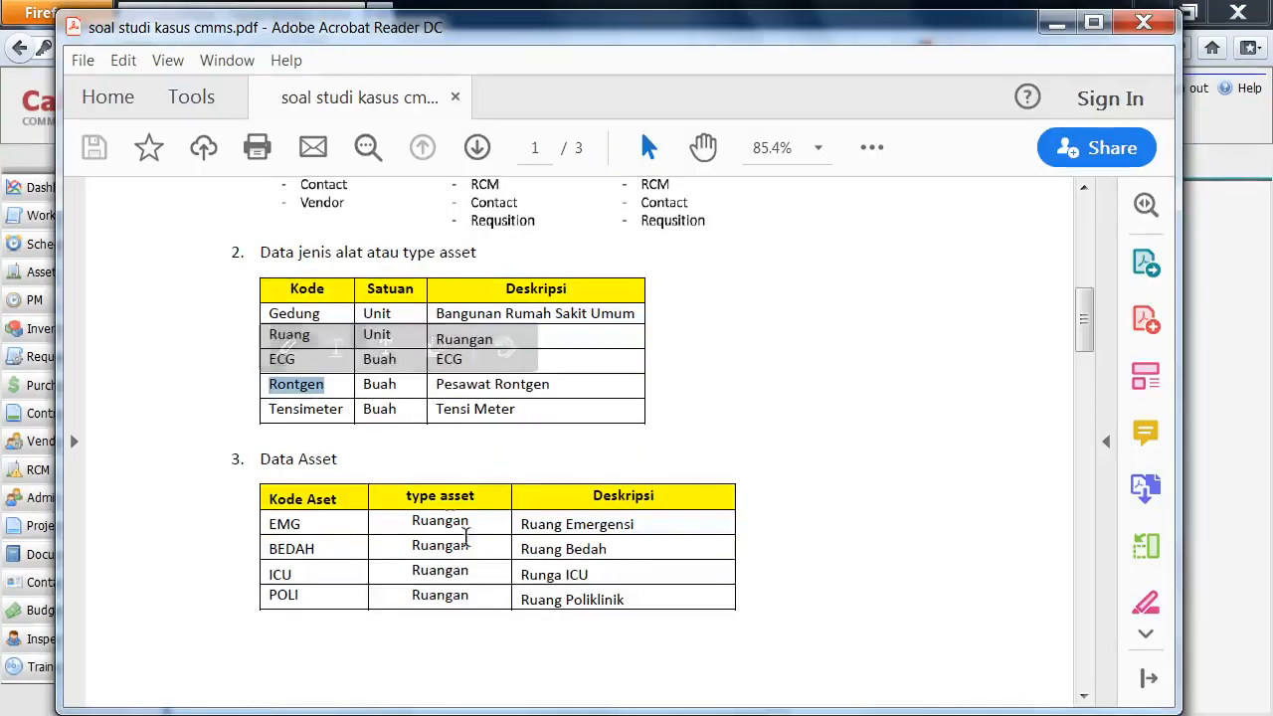
key("alt+Tab")
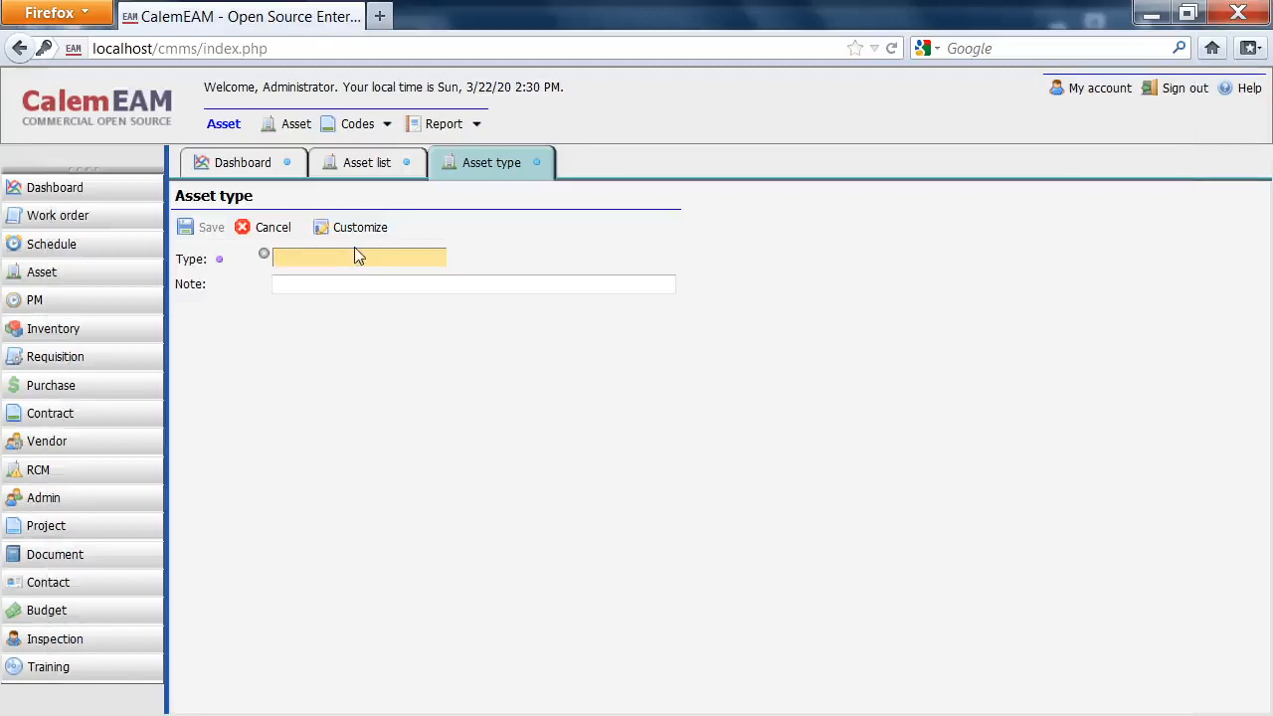
key("ctrl+v")
Copy the description Pesawat Rontgen from the PDF into the Rontgen type's Note and save the record.
key("alt+Tab")
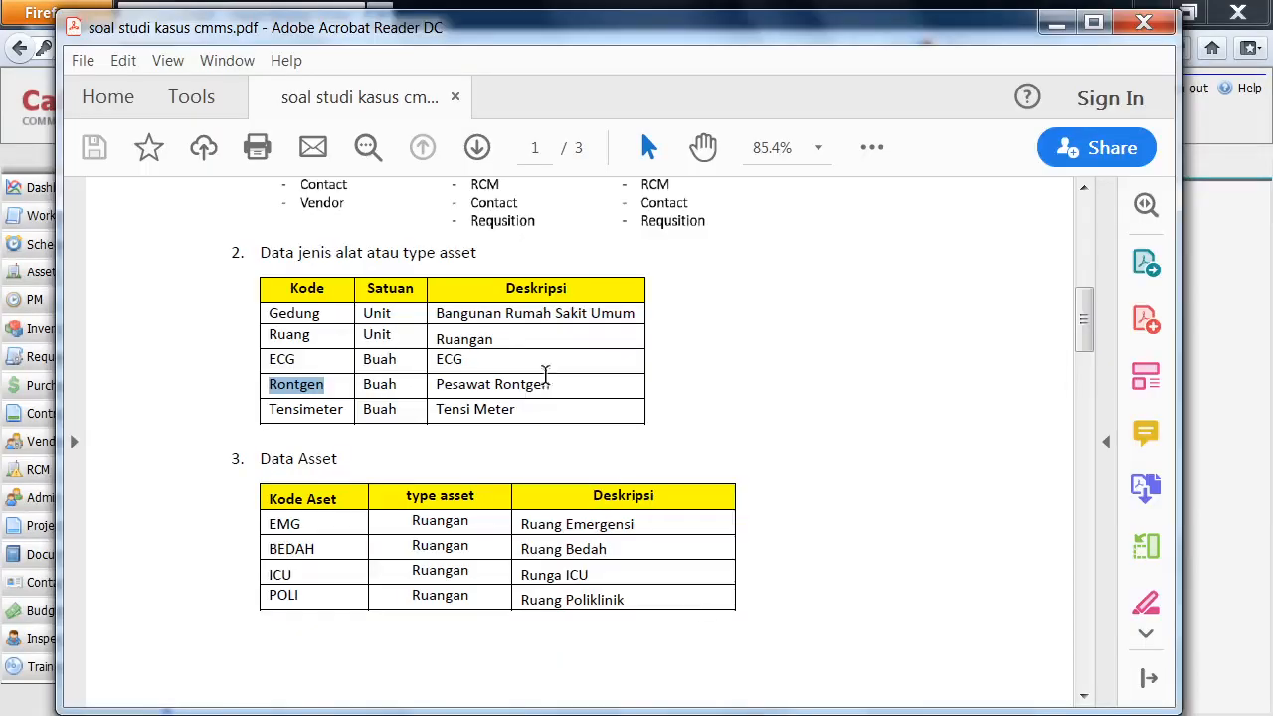
left_click_drag(547, 385, 435, 386)
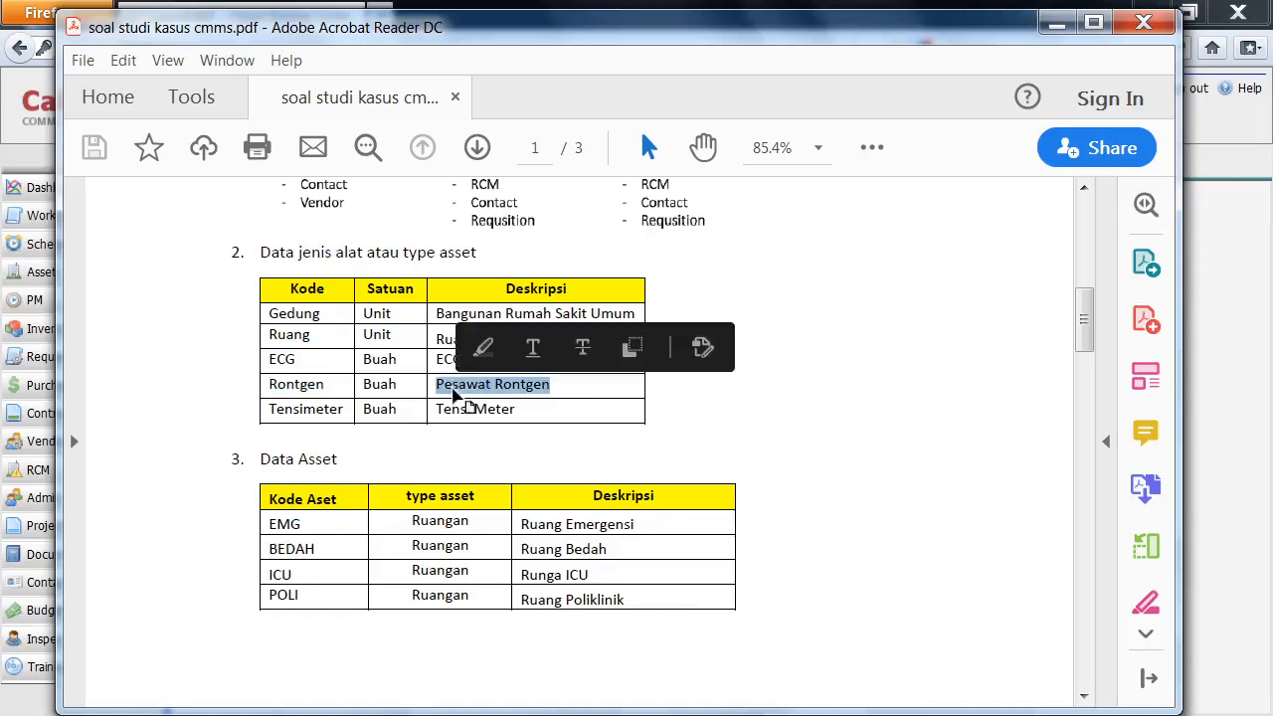
left_click(511, 713)
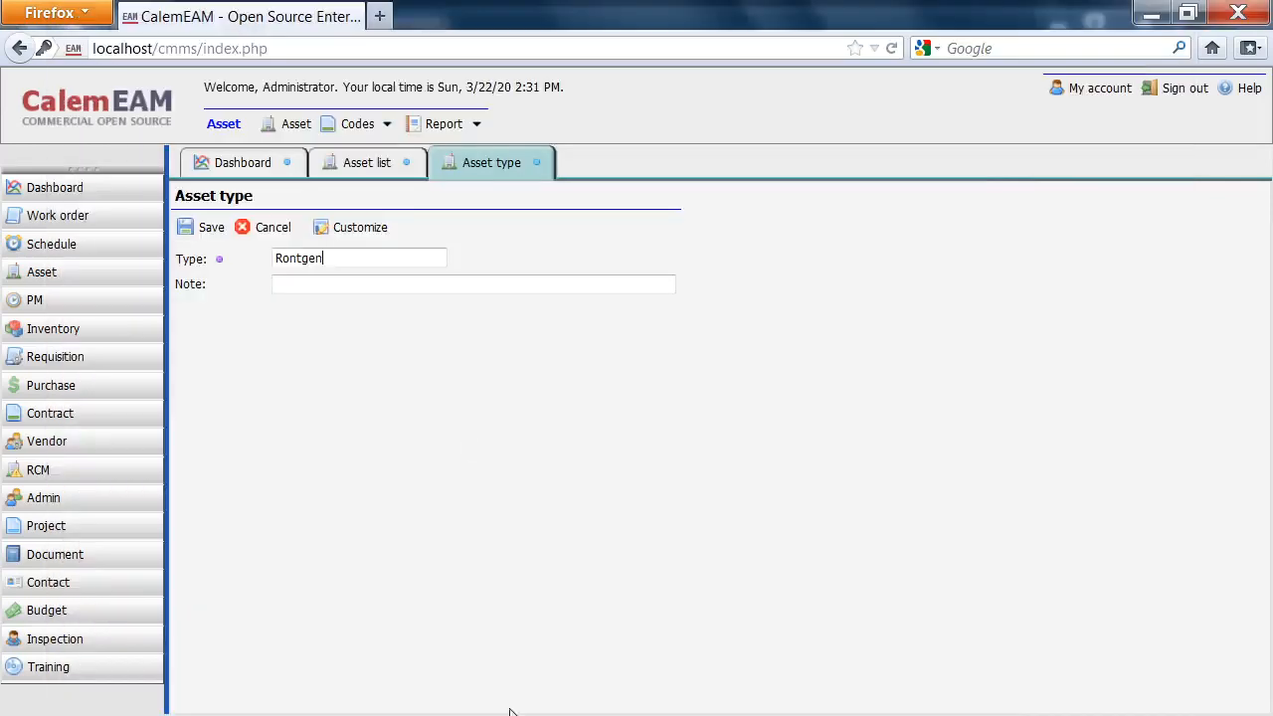
left_click(290, 283)
key("ctrl+v")
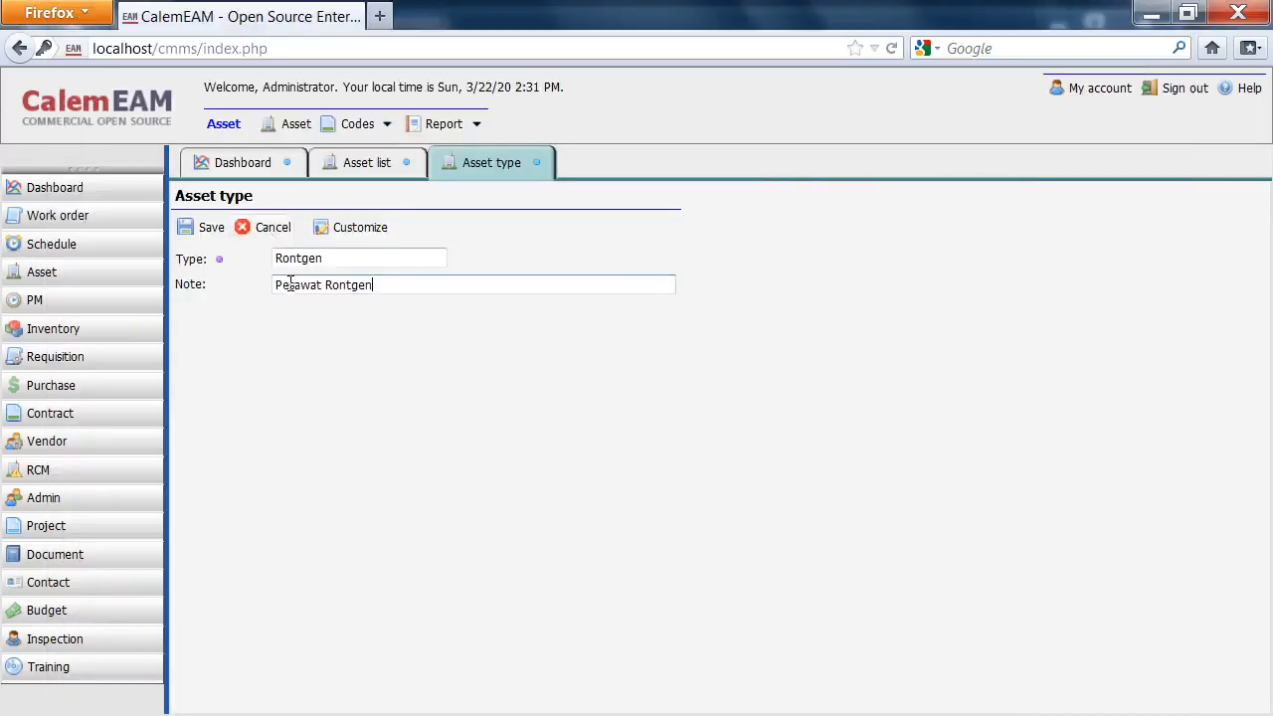
left_click(208, 228)
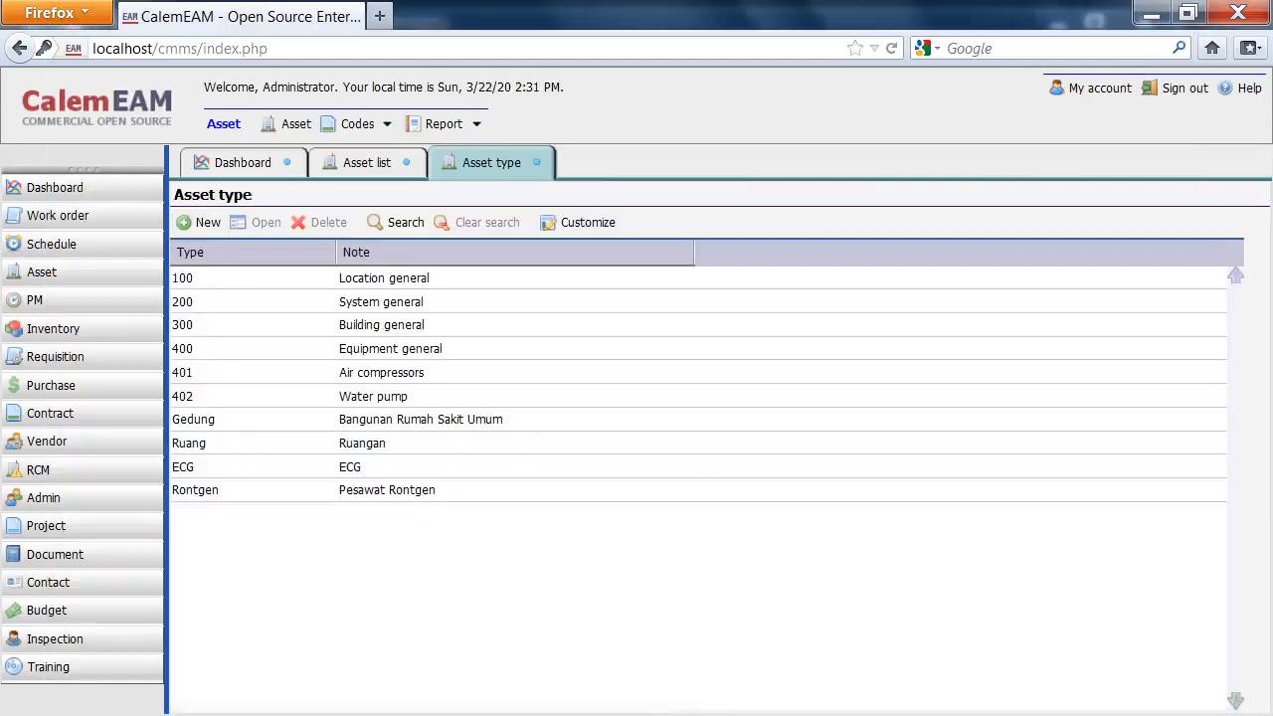
Copy the code Tensimeter from the PDF and enter it as the Type of a new asset type.
left_click(506, 713)
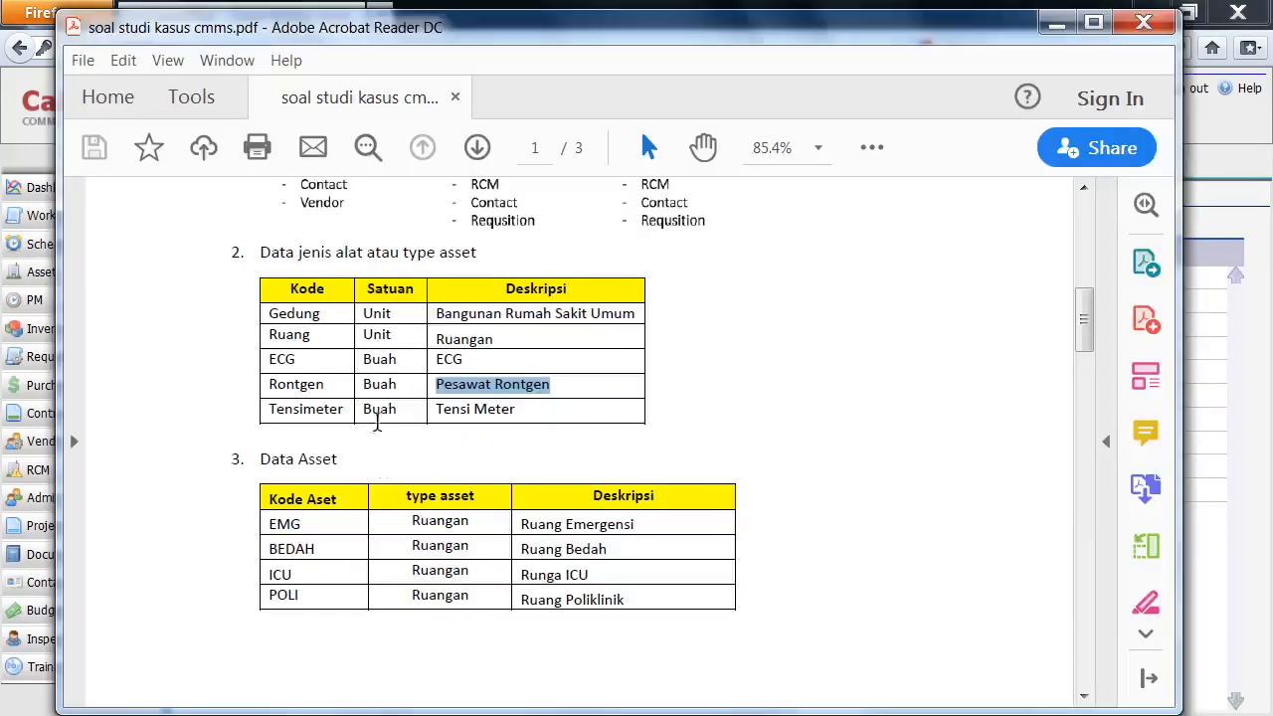
left_click_drag(354, 410, 242, 403)
key("ctrl+c")
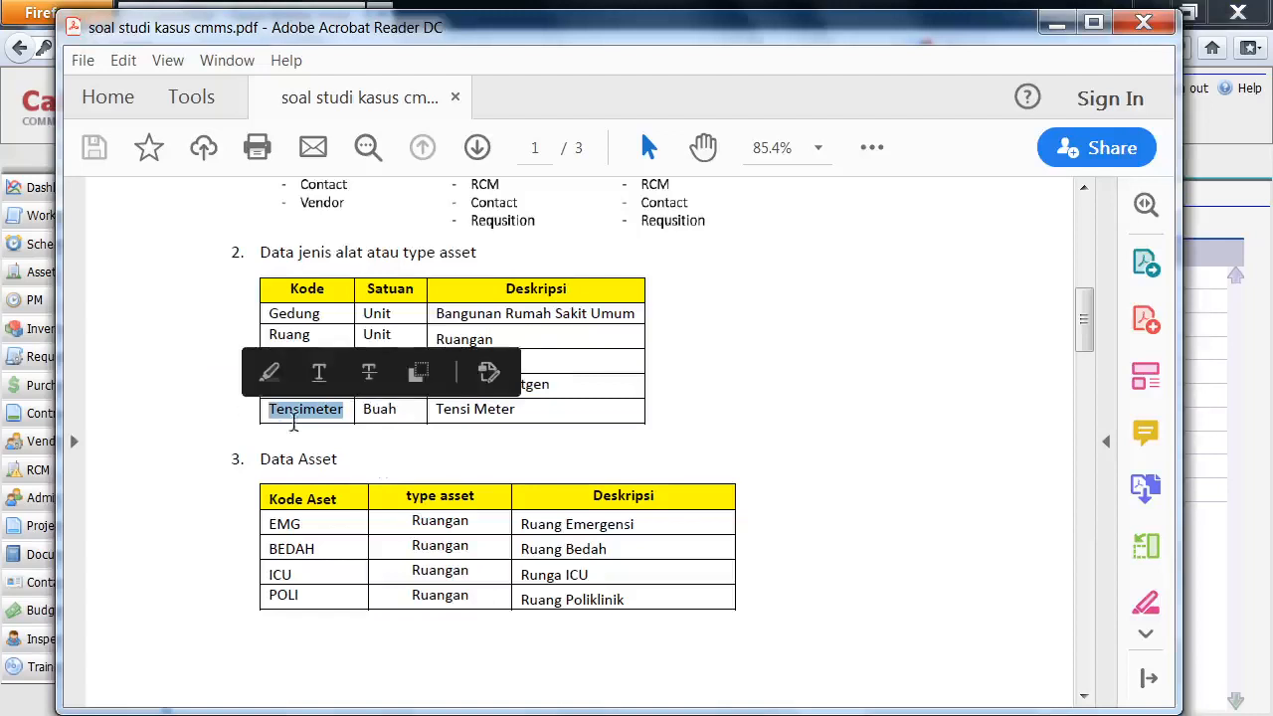
key("alt+Tab")
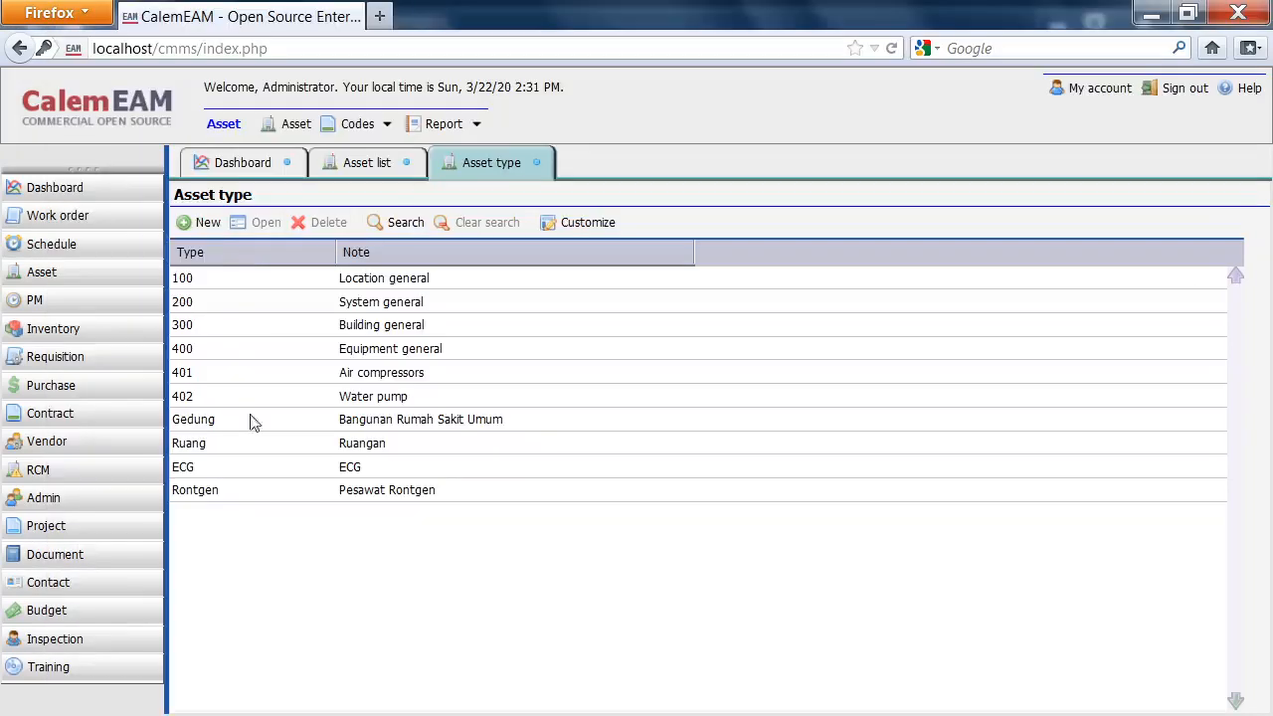
left_click(193, 220)
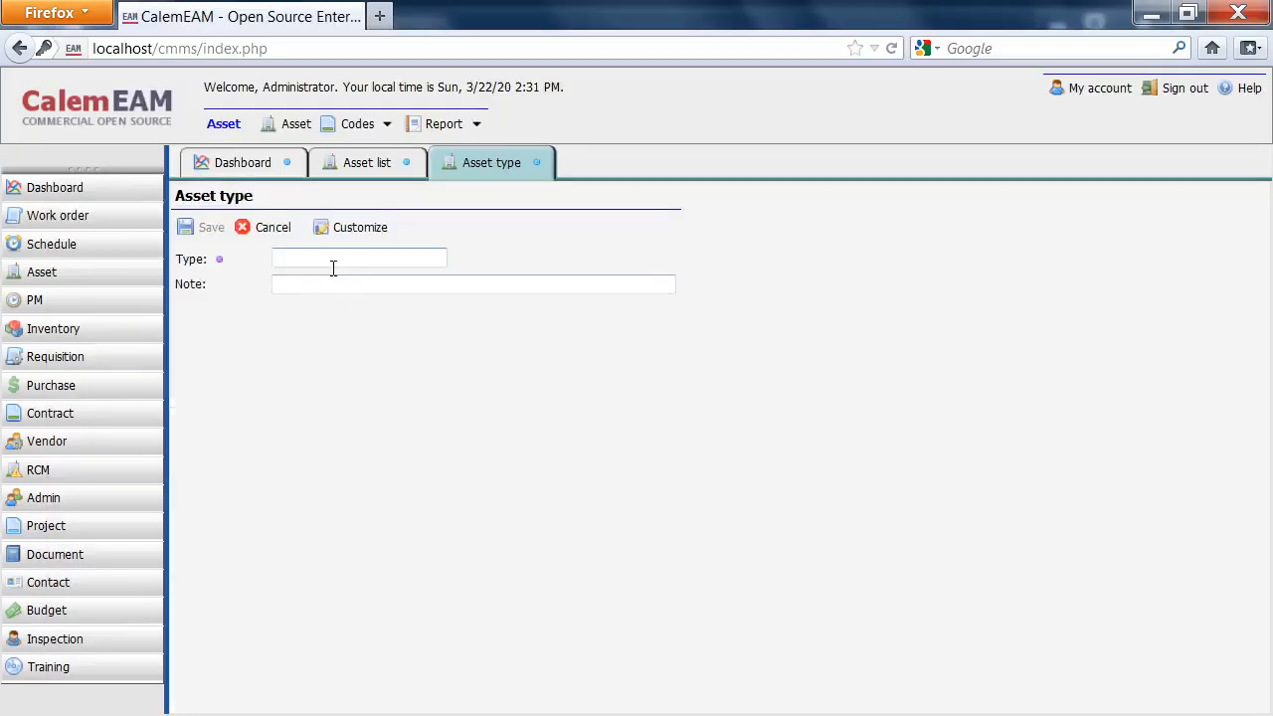
key("ctrl+v")
Copy the description Tensi Meter from the PDF into the Note, change the Type to Tensi meter, and save the record.
key("alt+Tab")
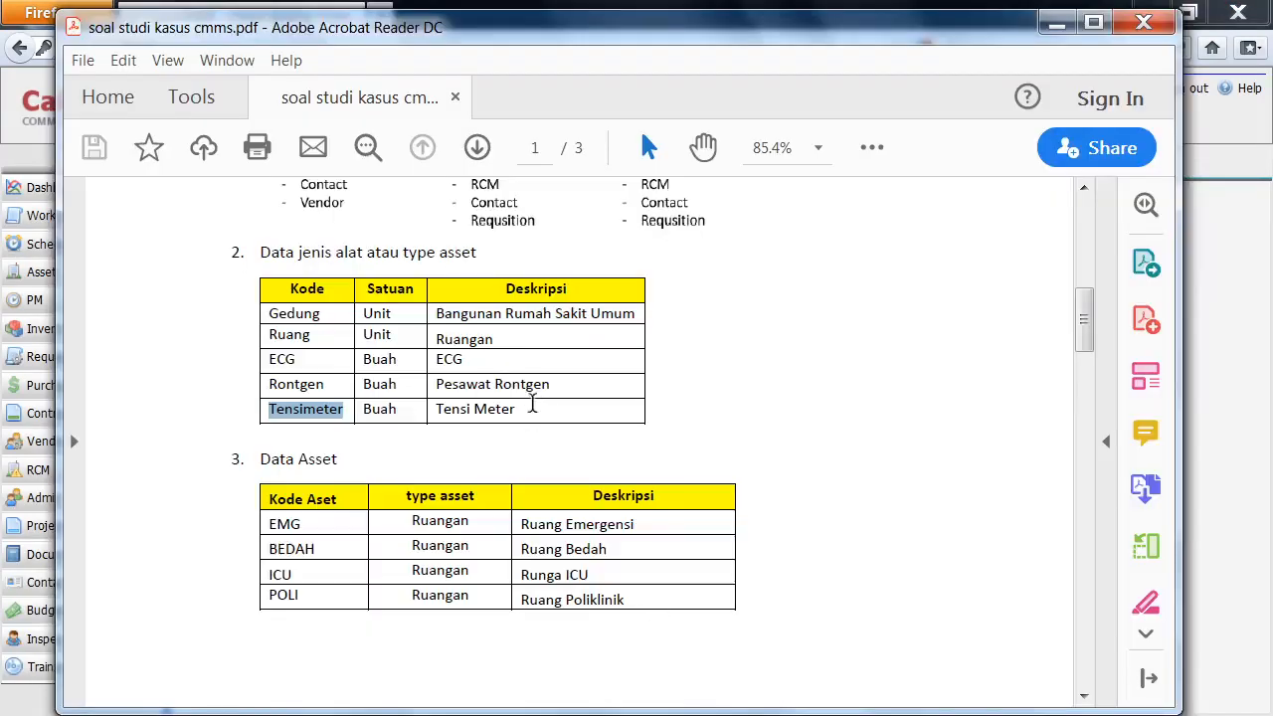
left_click_drag(515, 409, 434, 409)
key("ctrl+c")
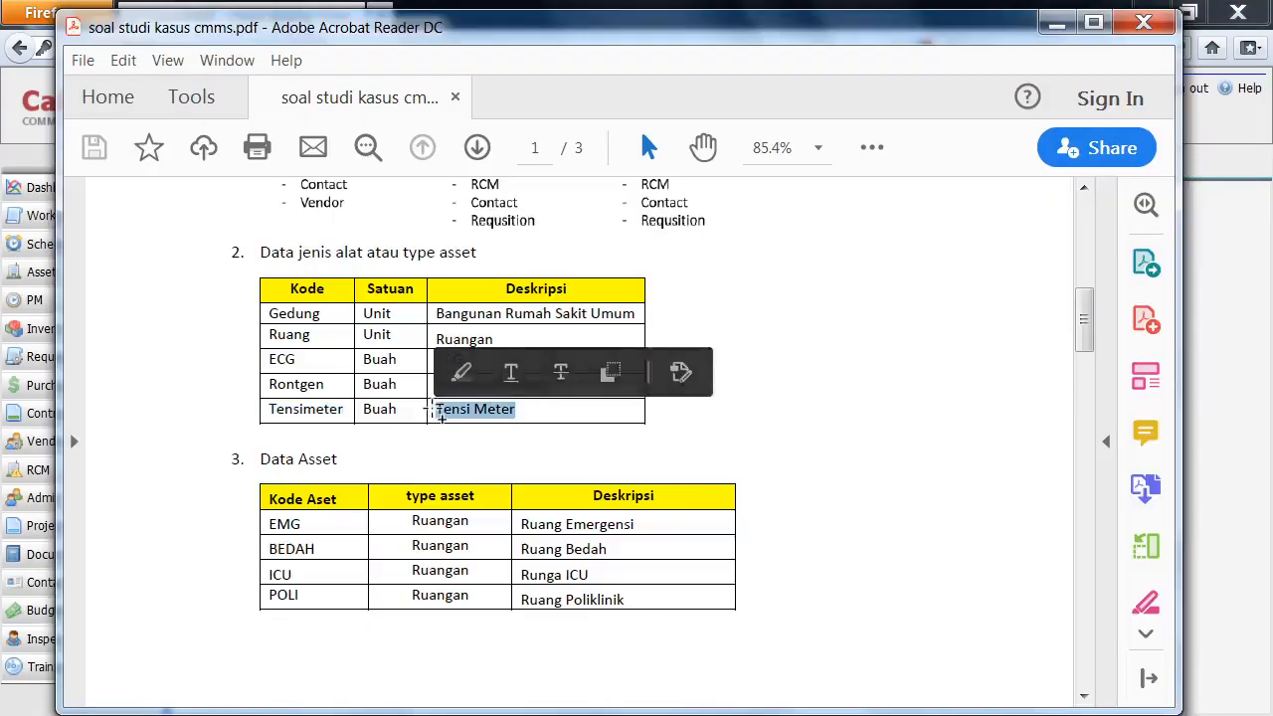
key("alt+Tab")
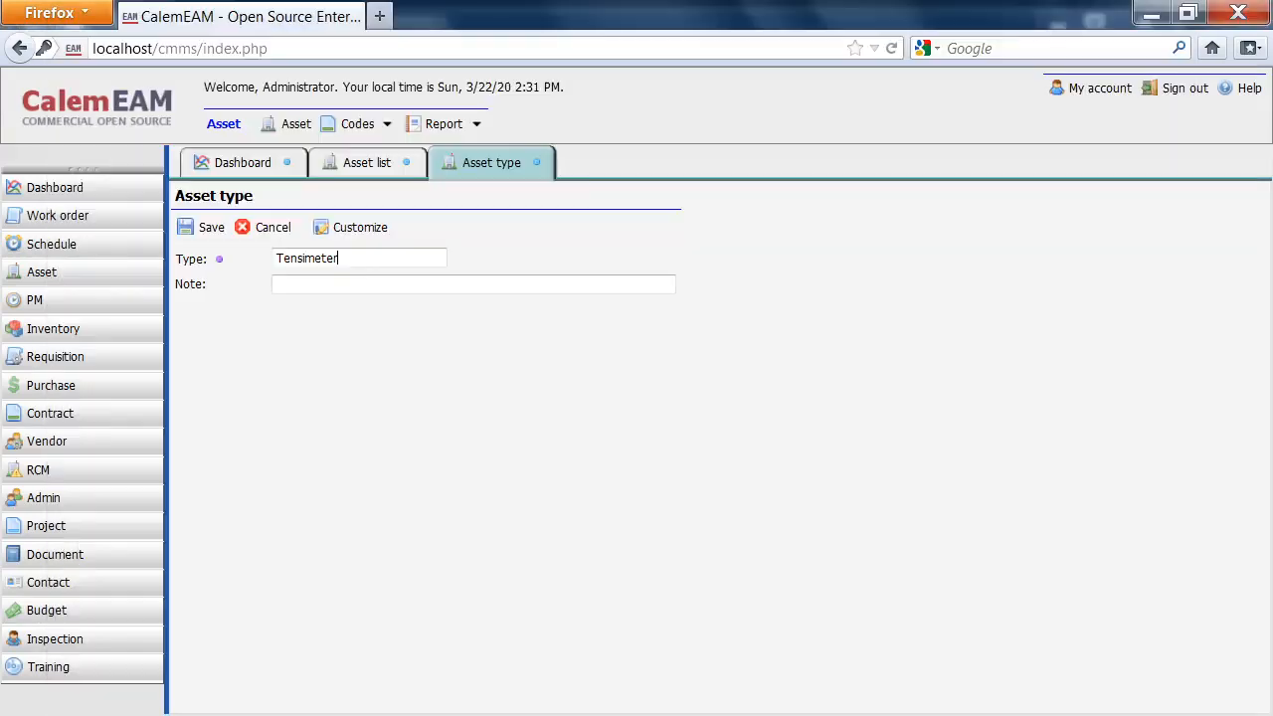
left_click(322, 281)
key("ctrl+v")
left_click(305, 258)
left_click(212, 230)
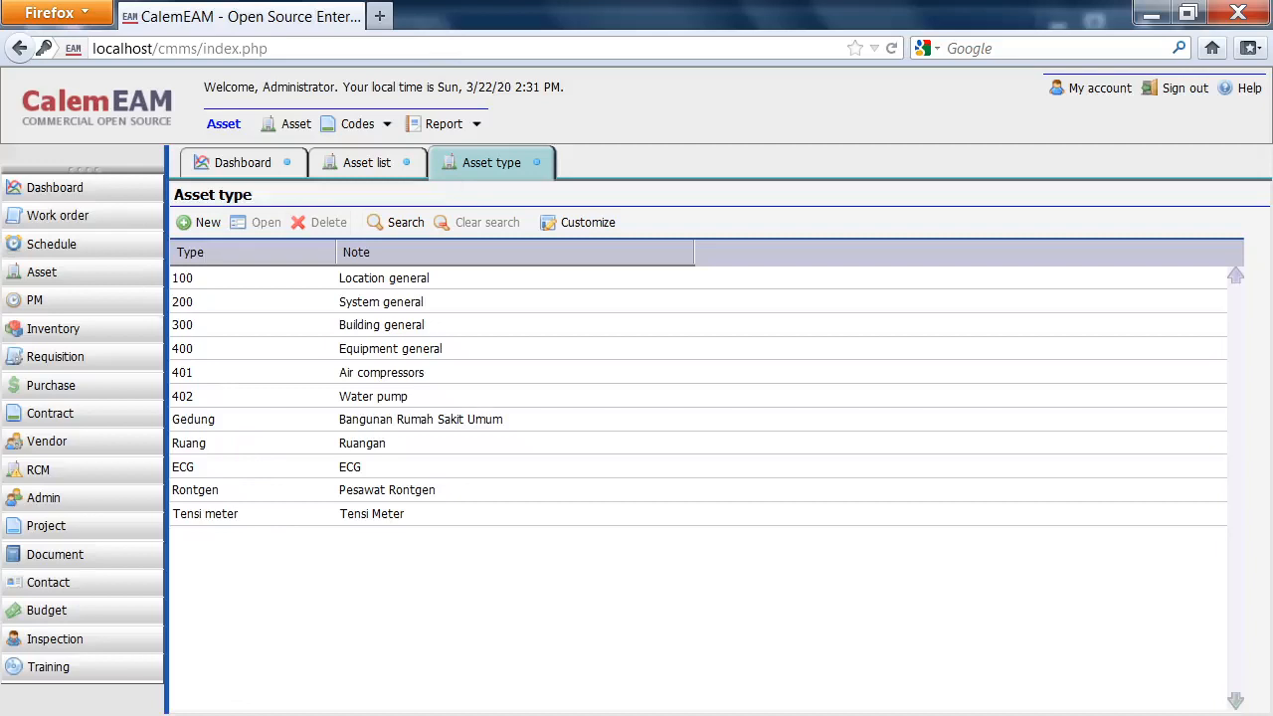
Copy the first asset code, EMG, from the PDF's Data Asset table and return to CalemEAM.
key("alt+Tab")
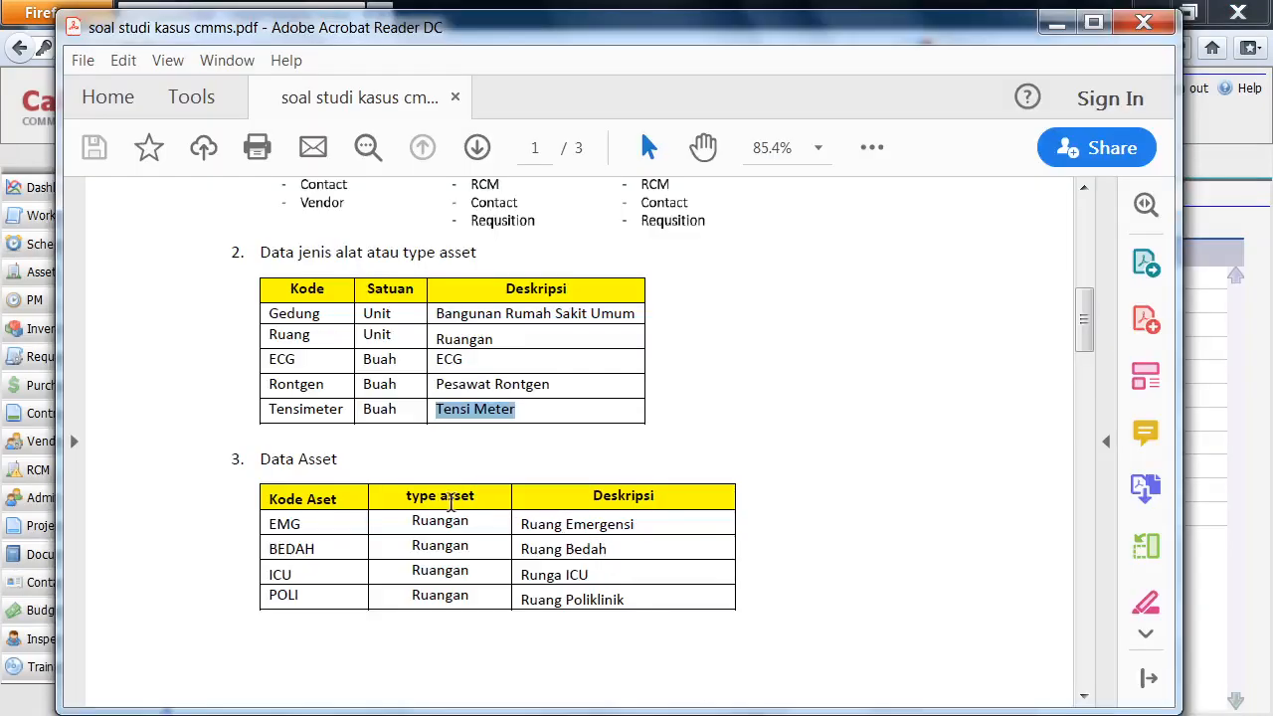
key("alt+Tab")
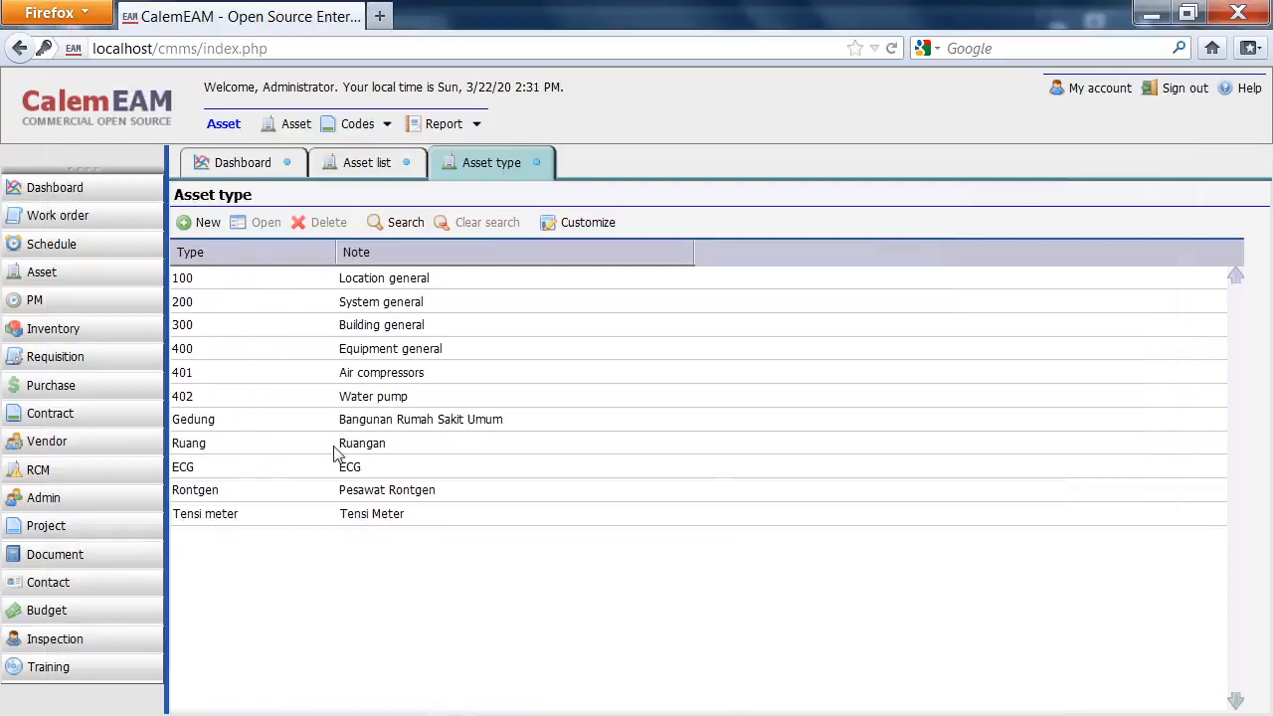
mouse_move(661, 715)
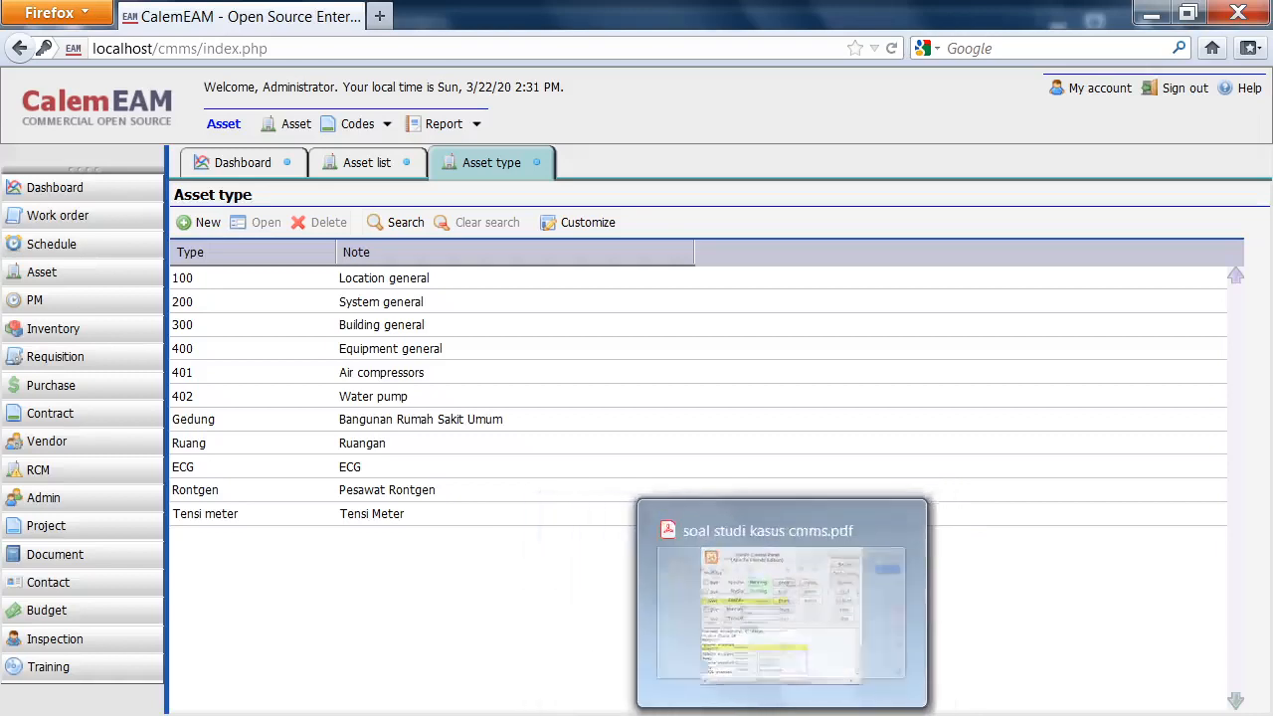
left_click(781, 715)
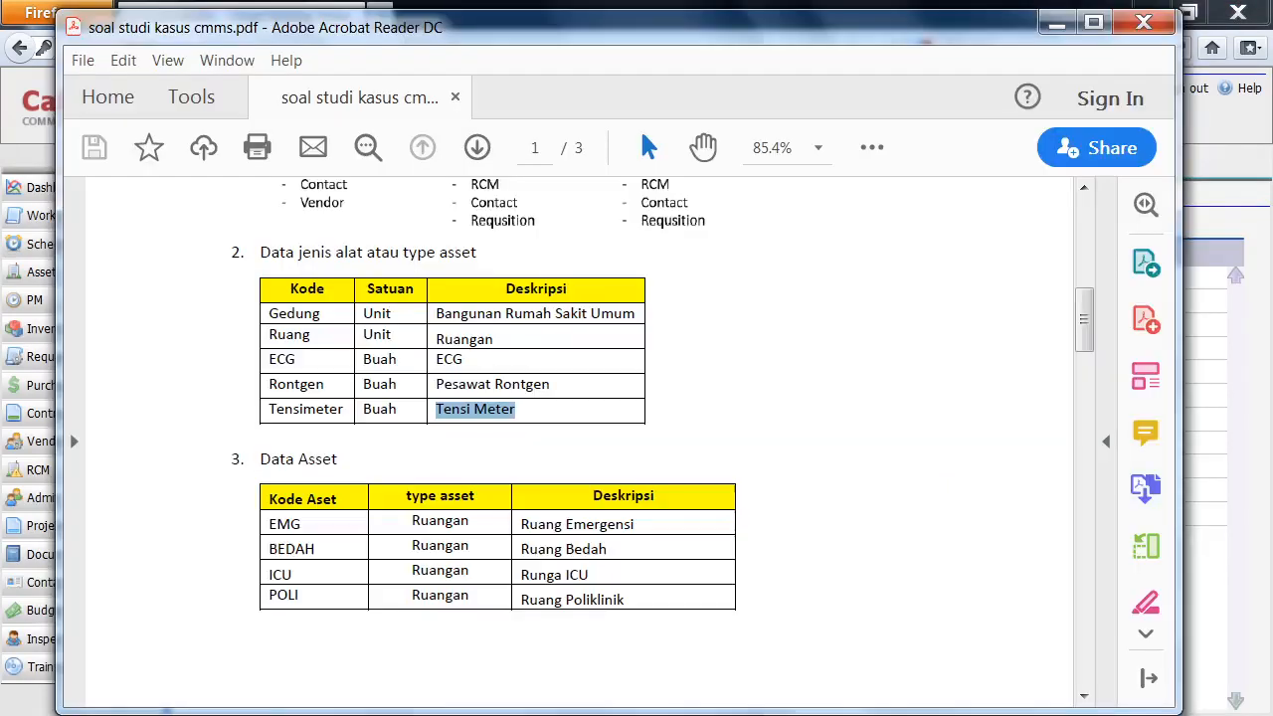
left_click_drag(344, 522, 267, 527)
left_click(319, 529)
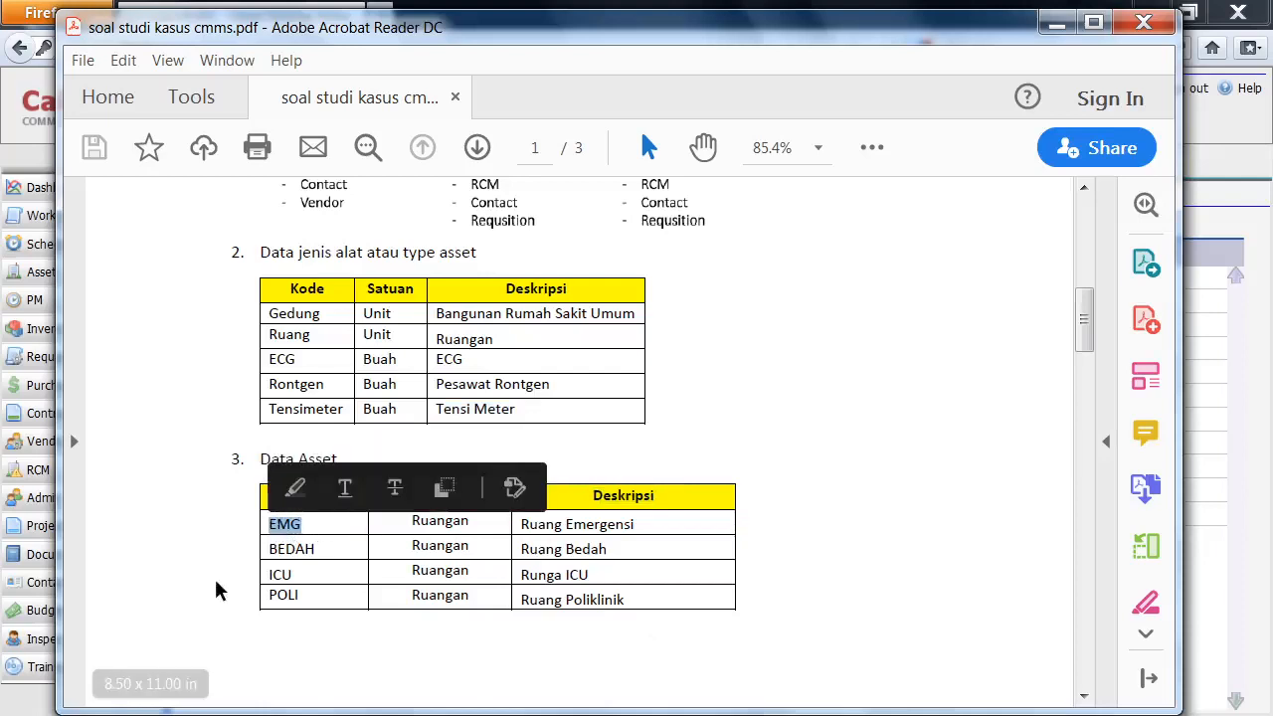
key("alt+Tab")
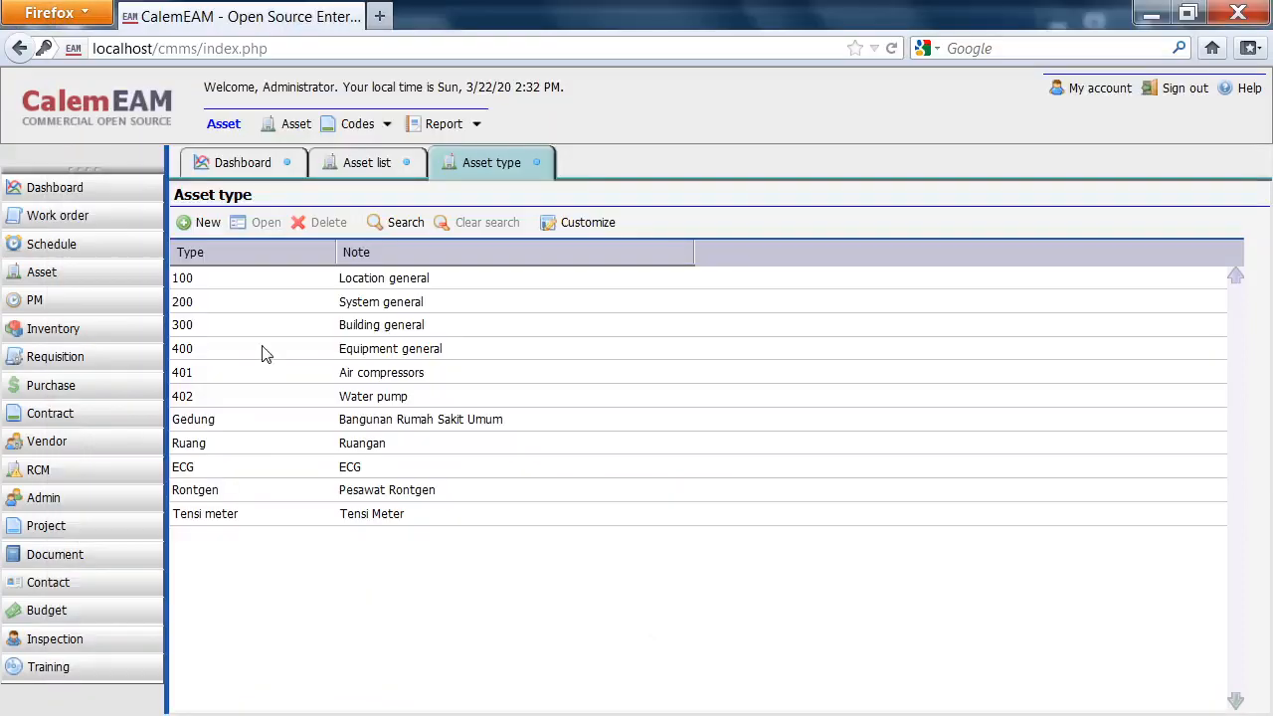
Close the asset type list and return to the asset list.
left_click(202, 225)
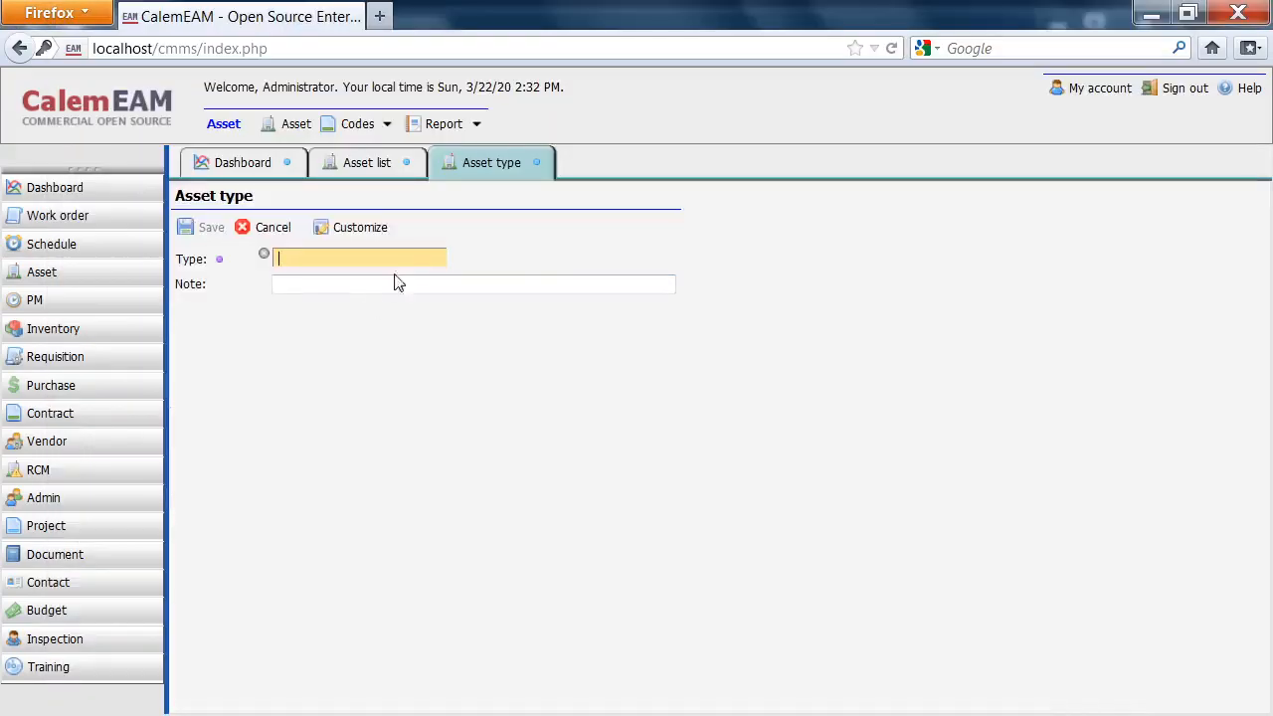
left_click(265, 229)
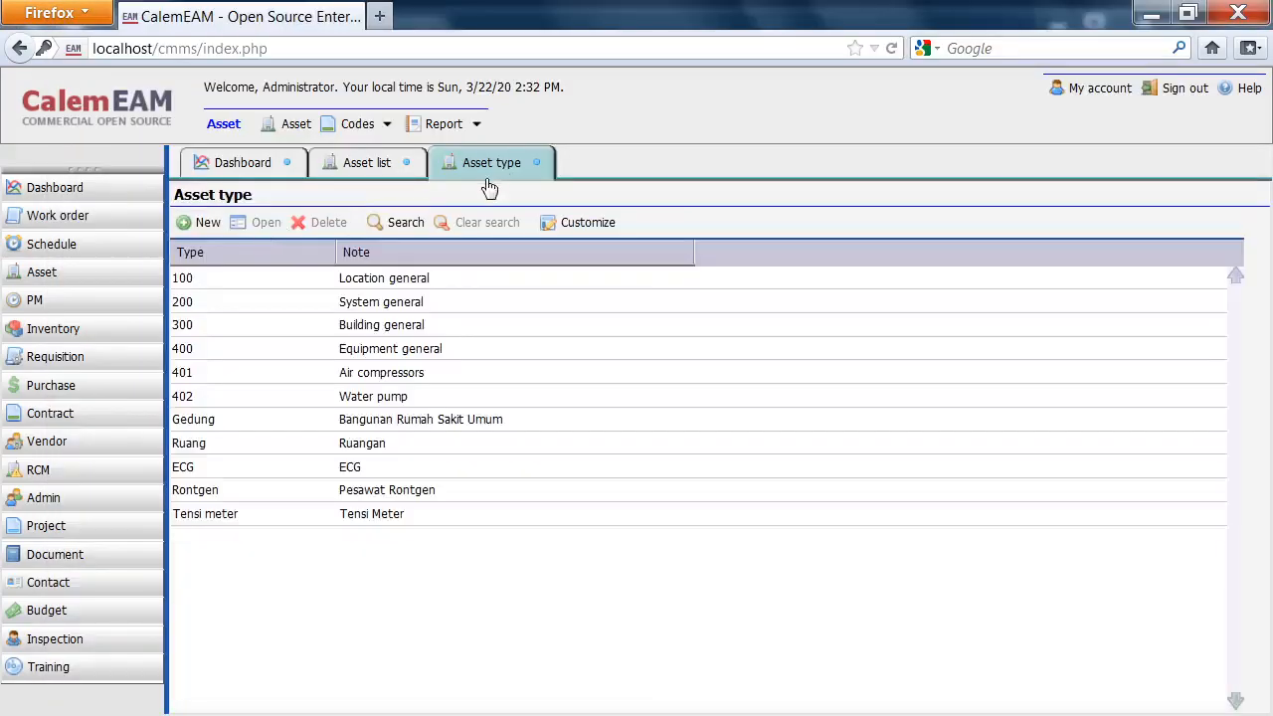
left_click(538, 162)
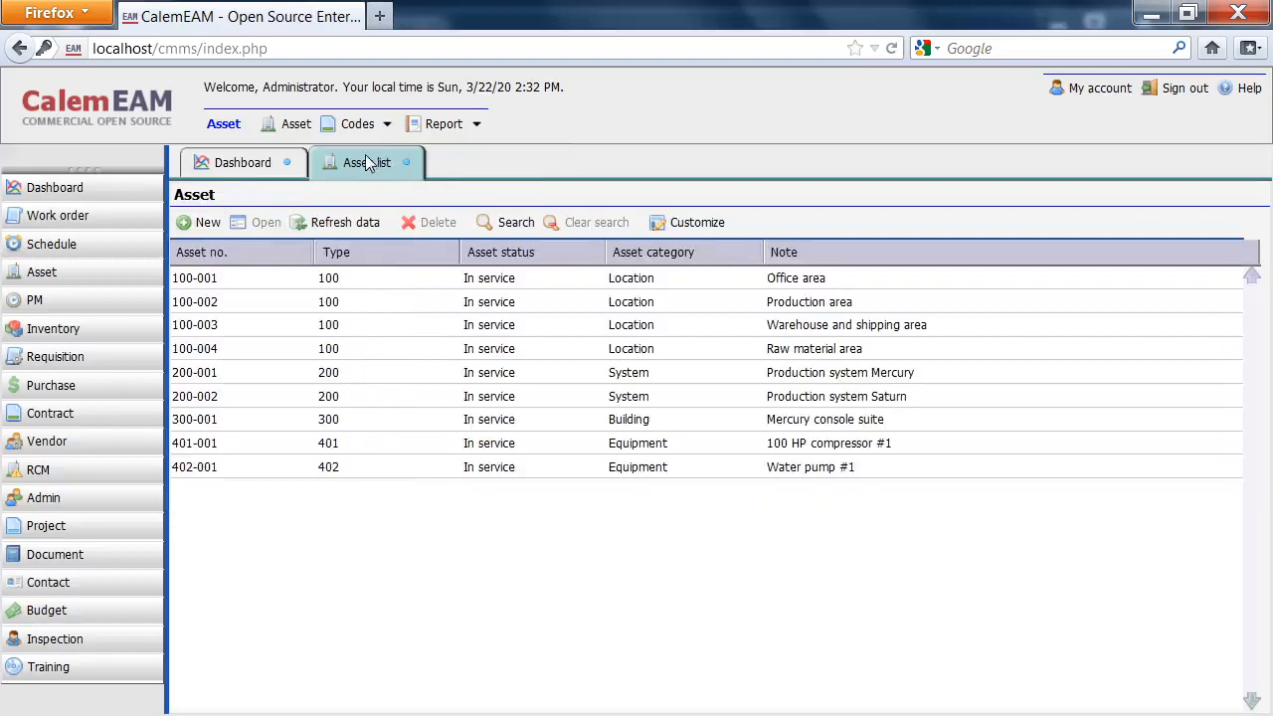
Start a new asset record and set its Asset no. to EMG.
left_click(202, 222)
left_click(438, 255)
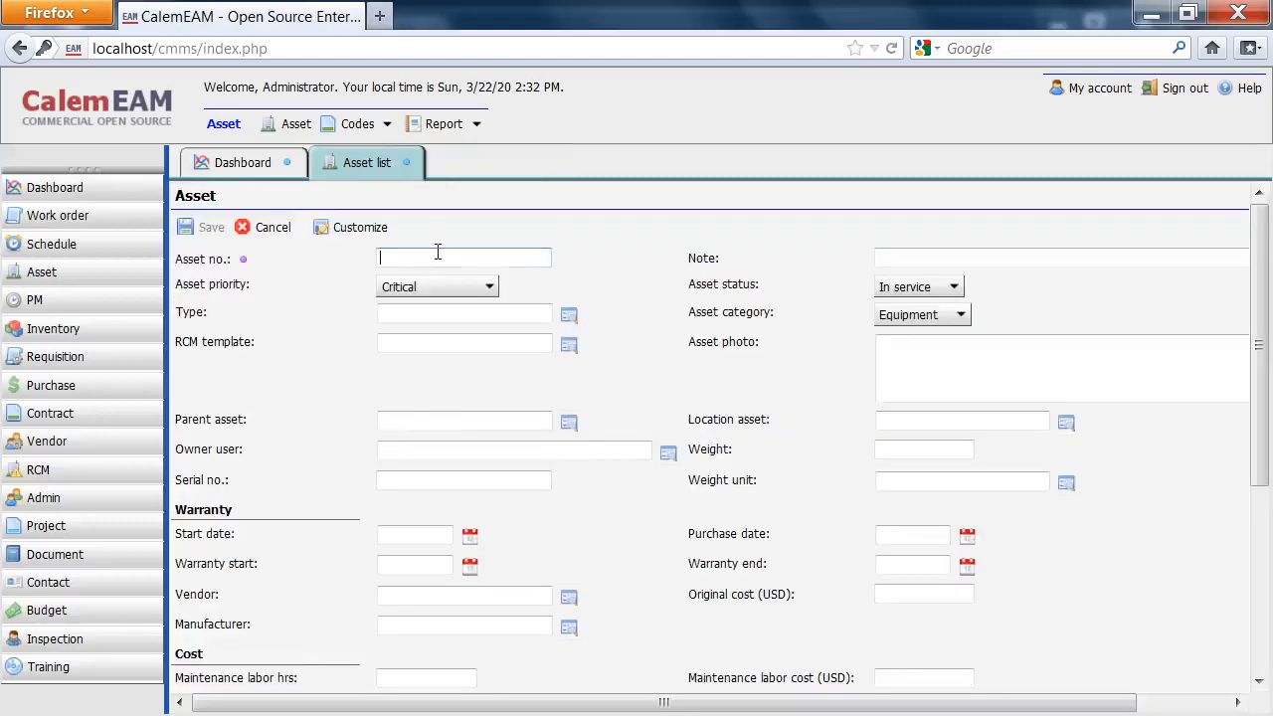
type("EMG")
Copy the description Ruang Emergensi from the PDF's Data Asset table into the EMG asset's Note in CalemEAM.
left_click(748, 713)
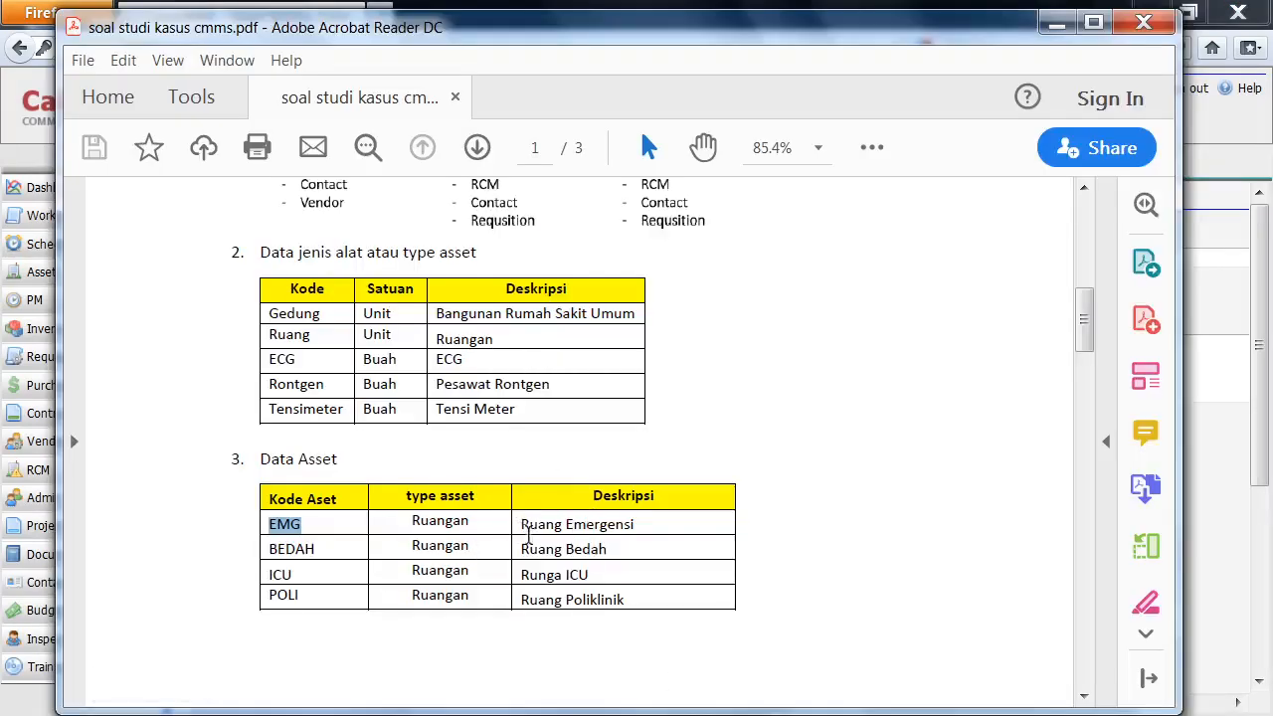
left_click(638, 524)
left_click_drag(633, 524, 505, 525)
key("ctrl+c")
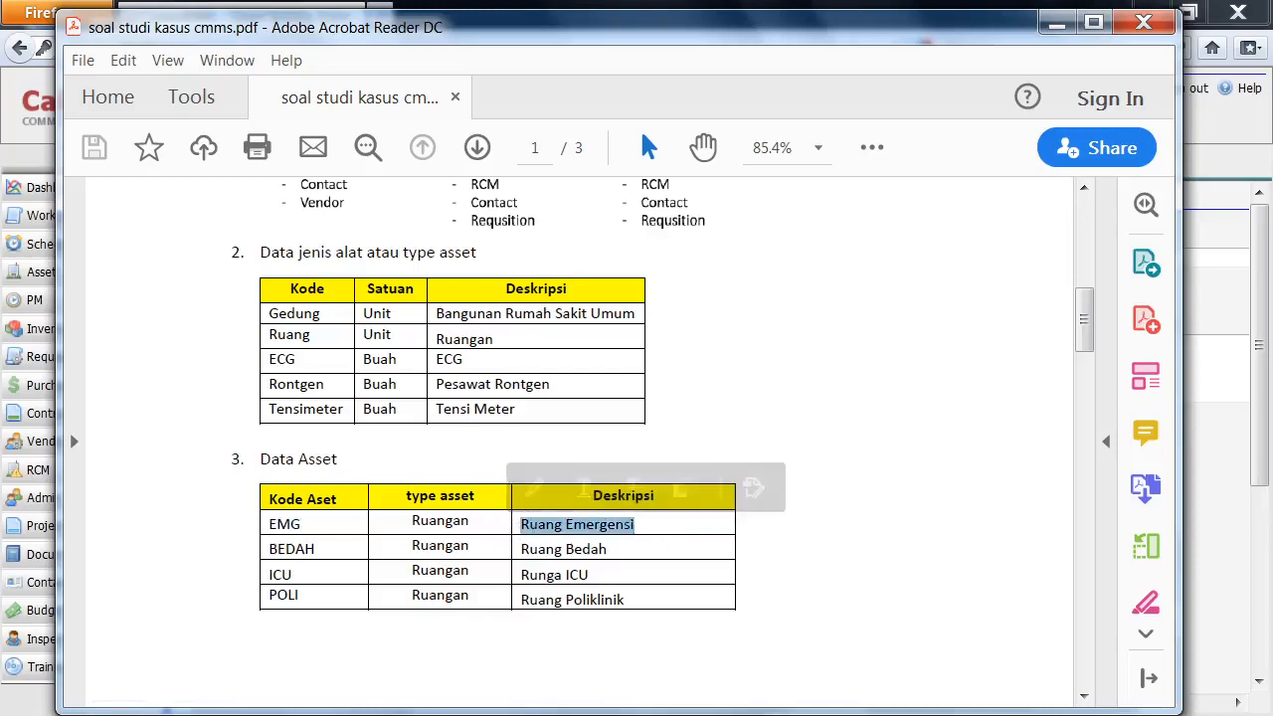
key("alt+Tab")
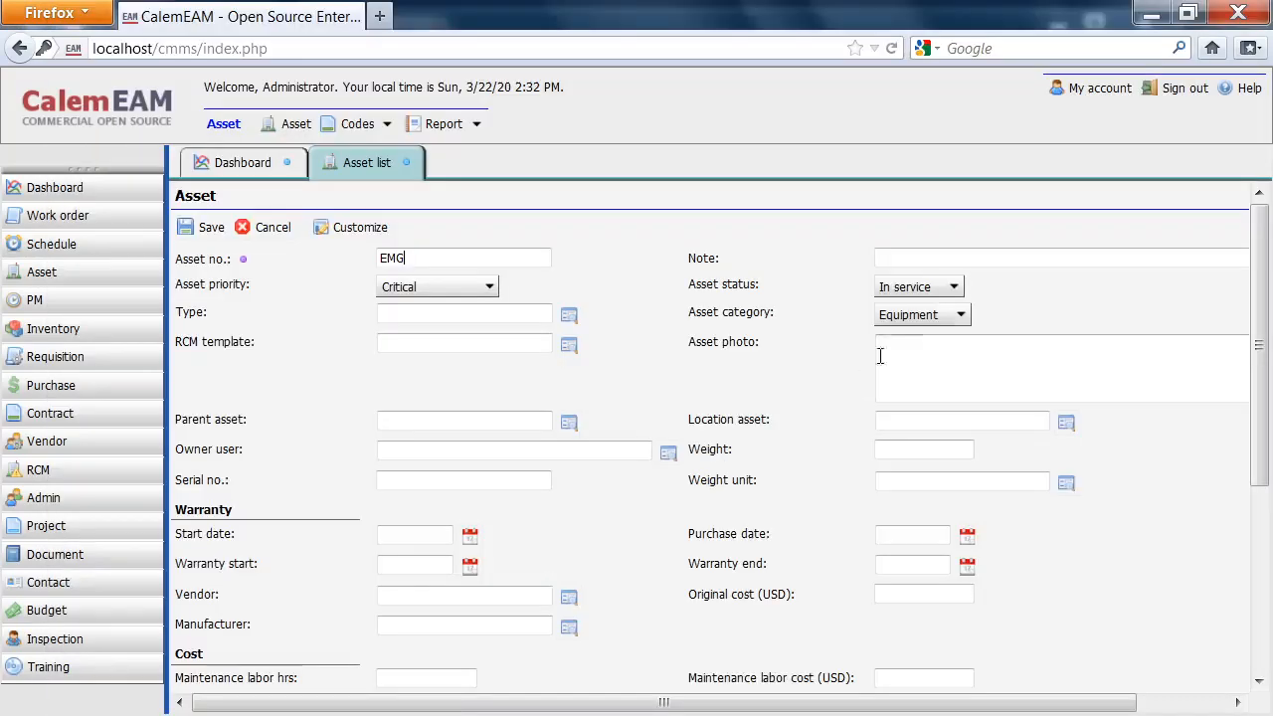
left_click(898, 260)
key("ctrl+v")
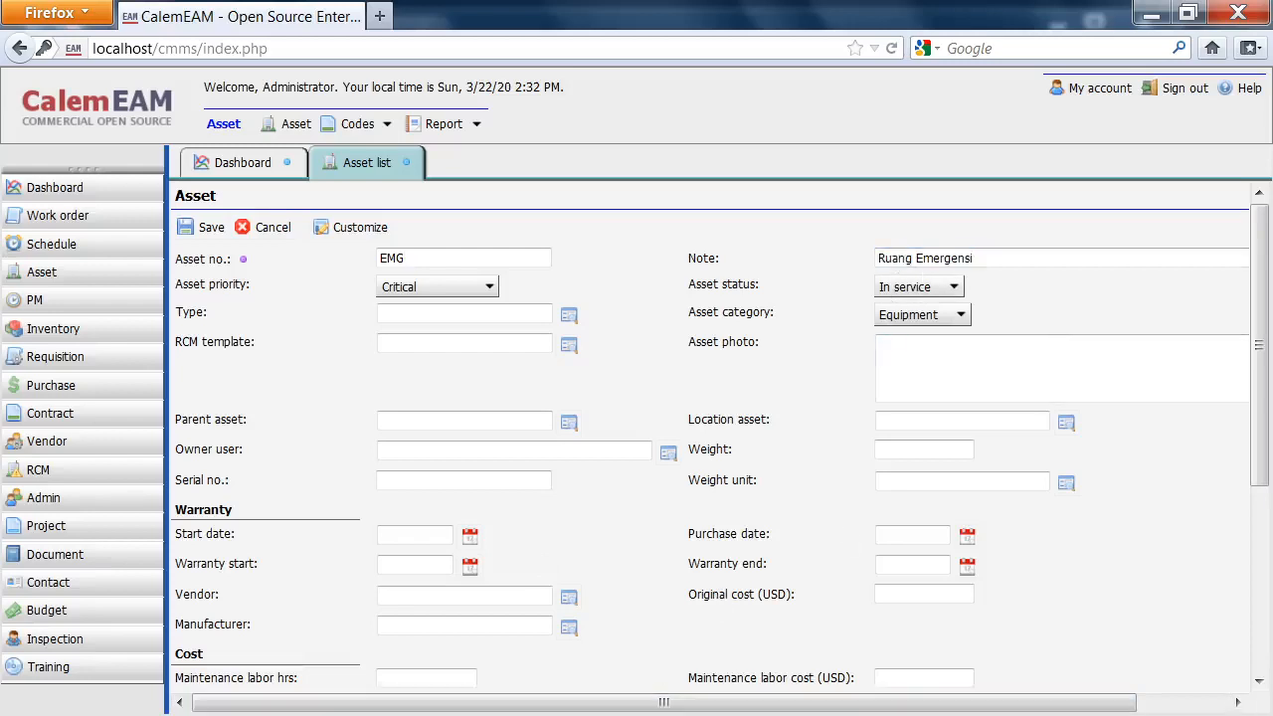
Check the EMG asset's type in the PDF and set its Type to Ruang in CalemEAM.
key("alt+Tab")
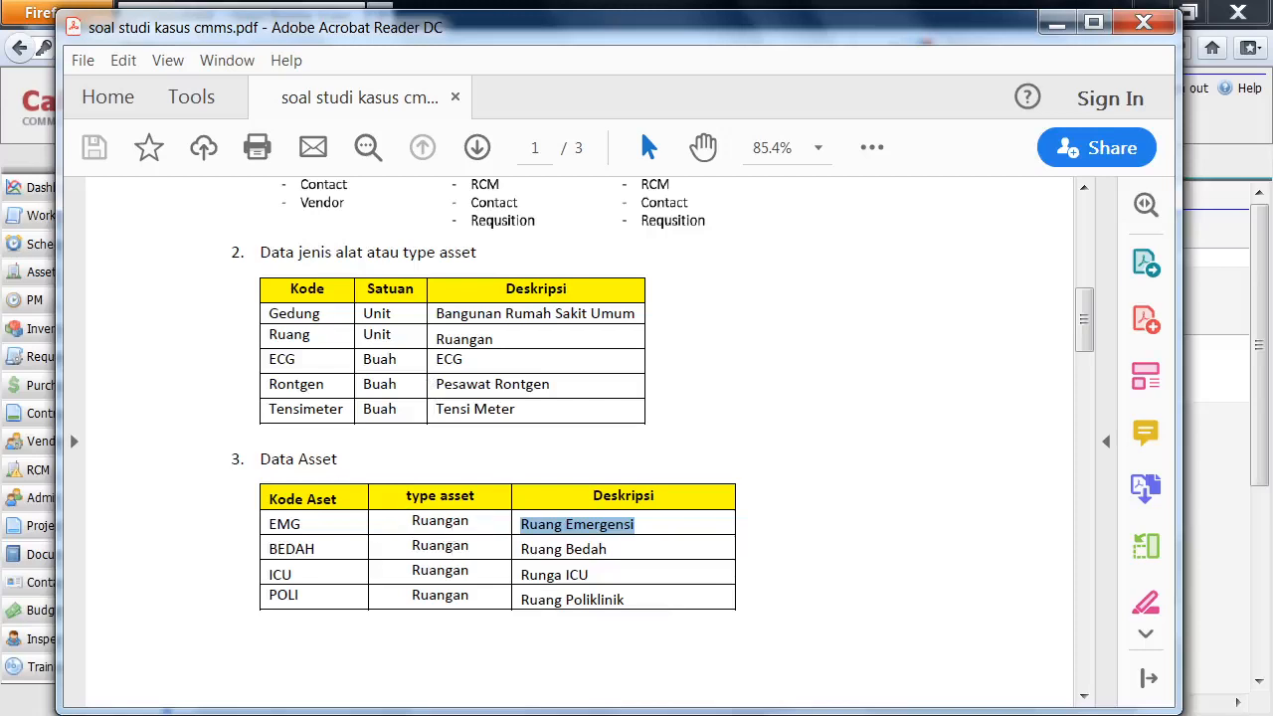
key("alt+Tab")
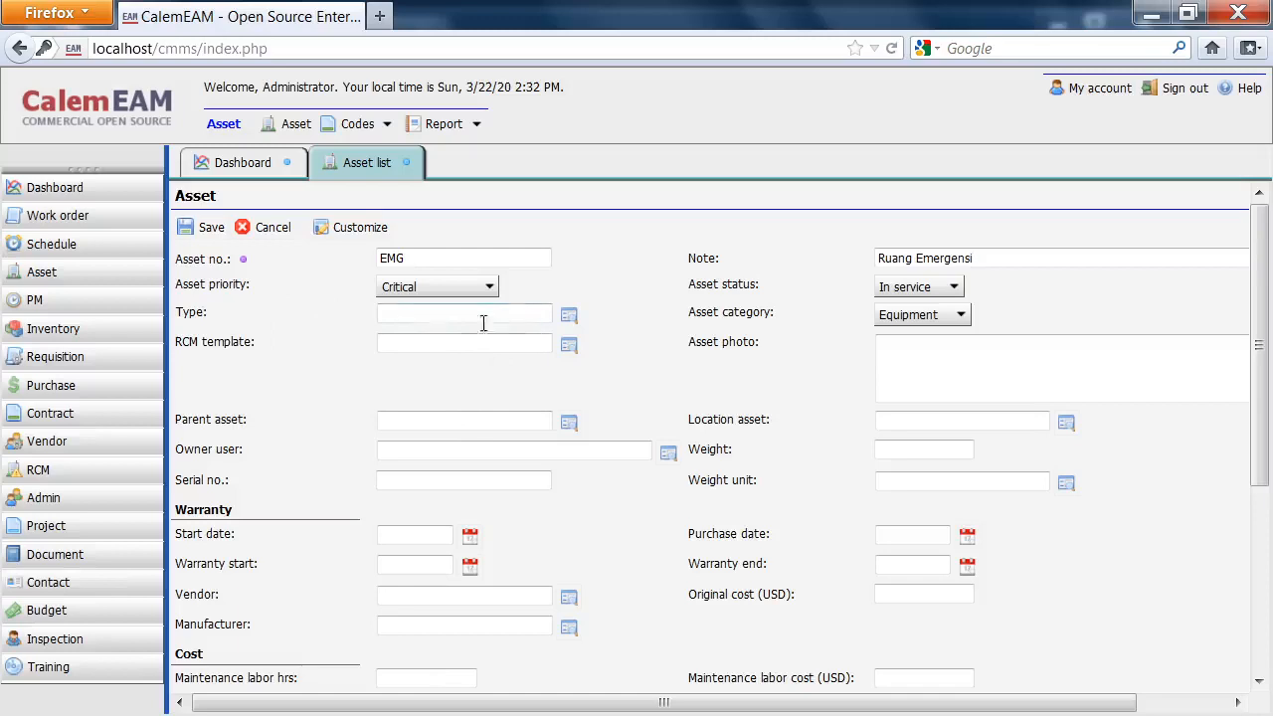
left_click(569, 315)
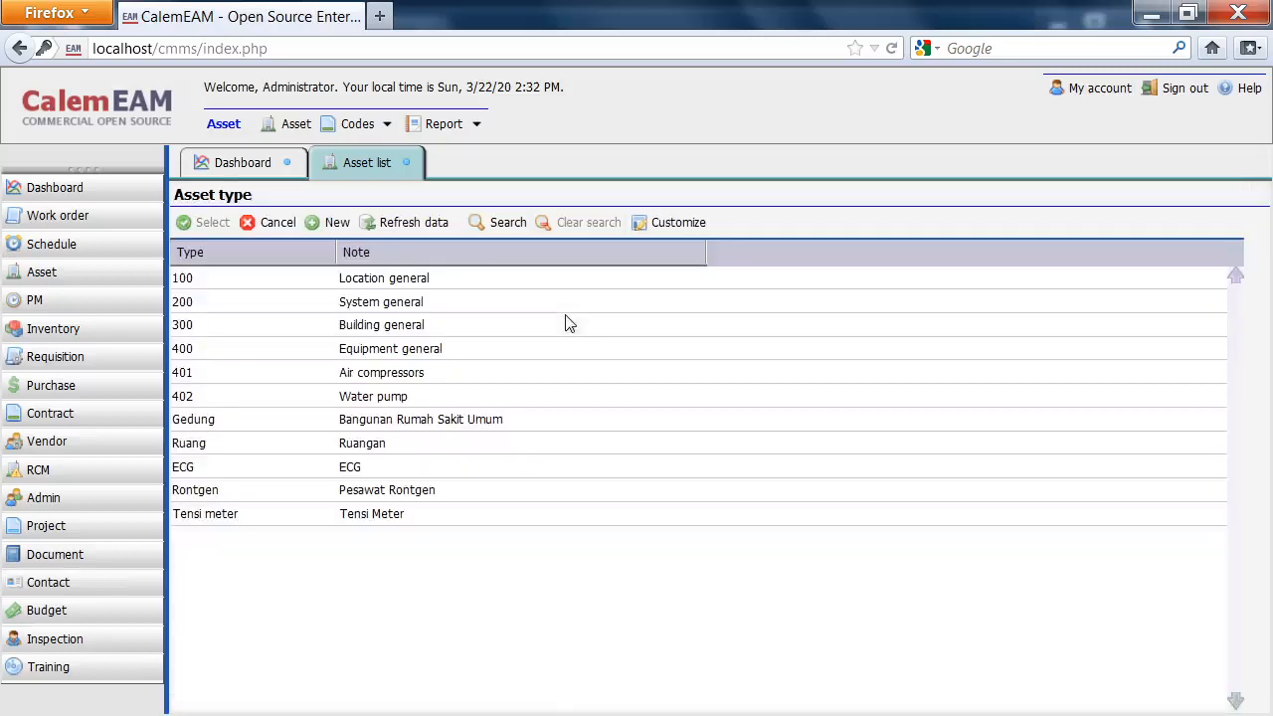
left_click(191, 444)
left_click(217, 226)
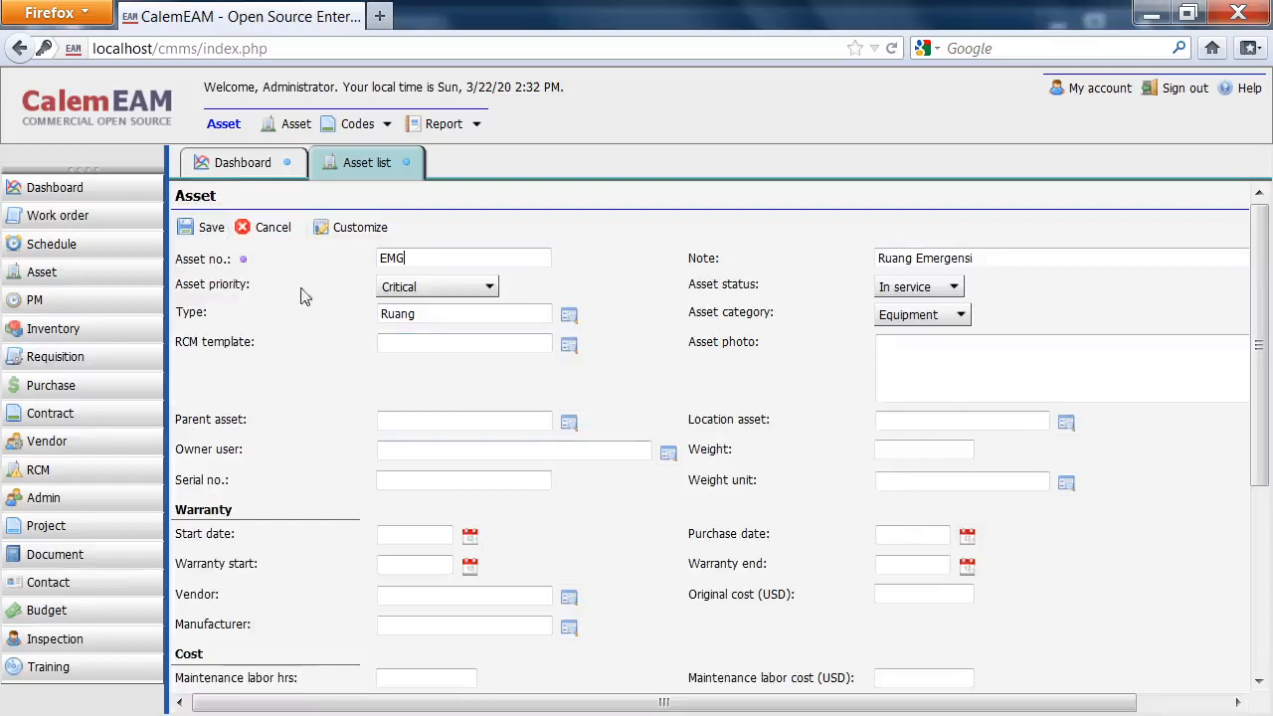
Set the EMG asset's category to Location and save the record.
left_click(966, 311)
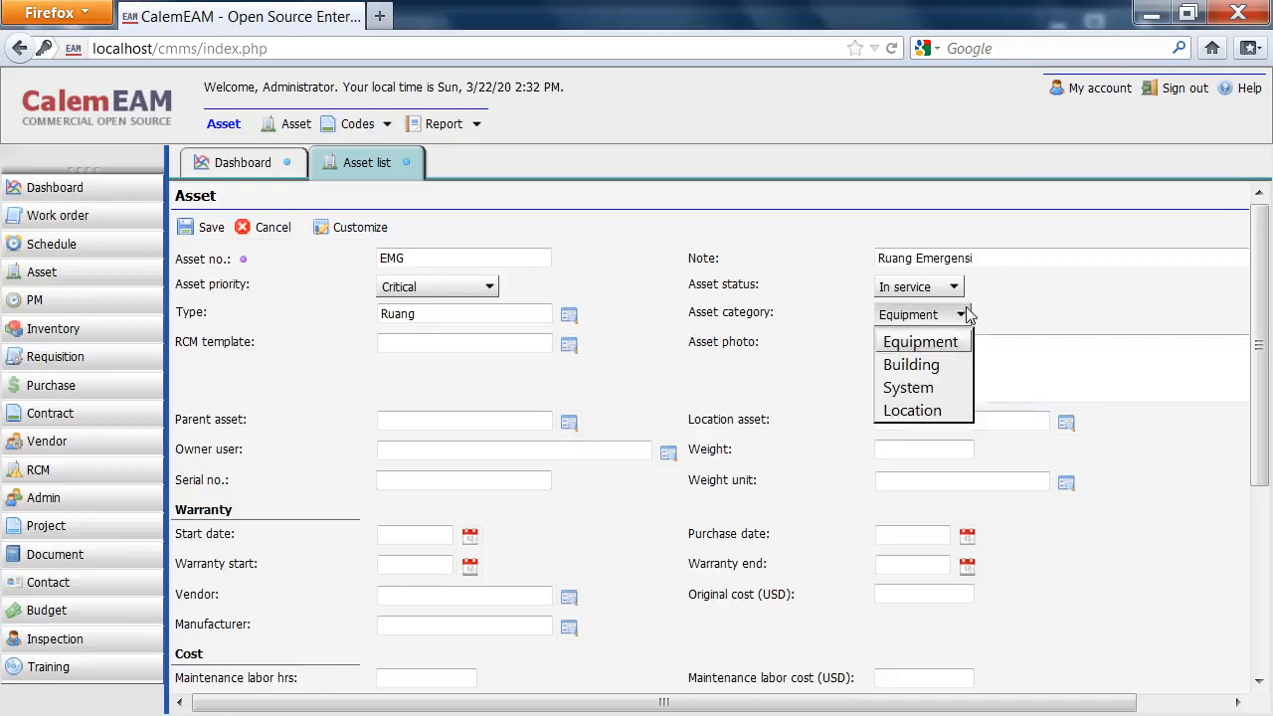
left_click(933, 410)
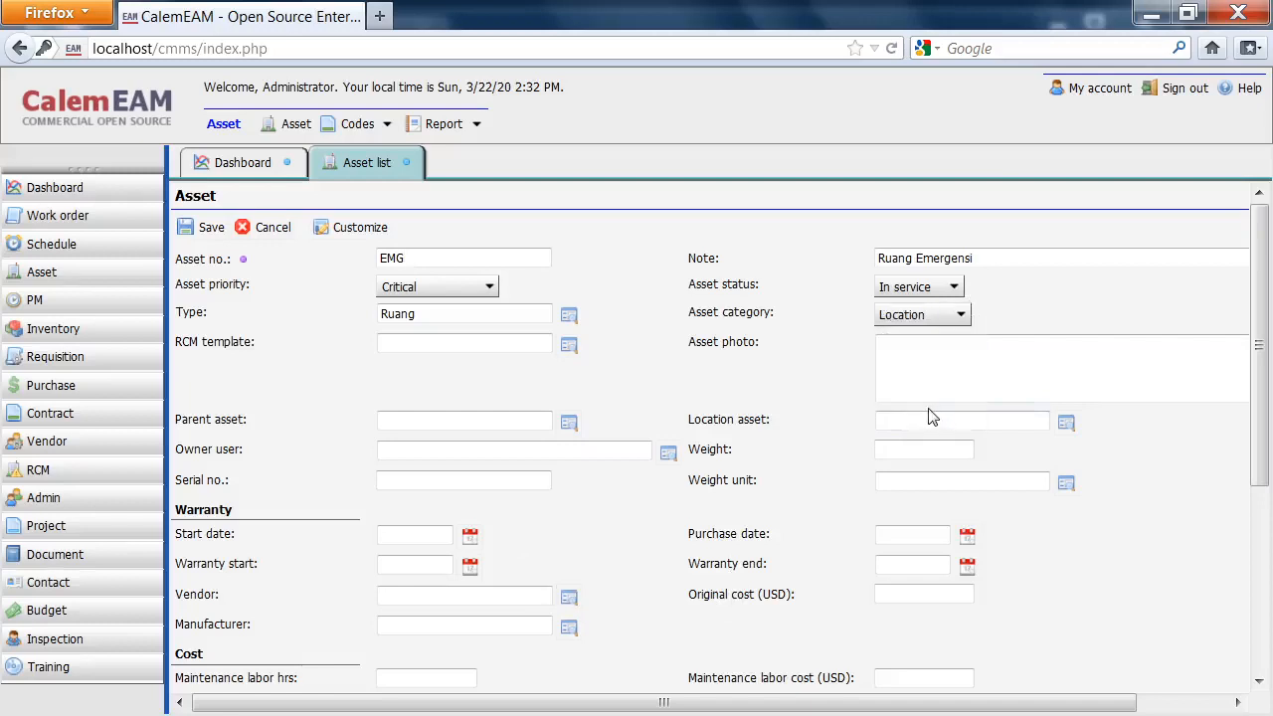
left_click(204, 227)
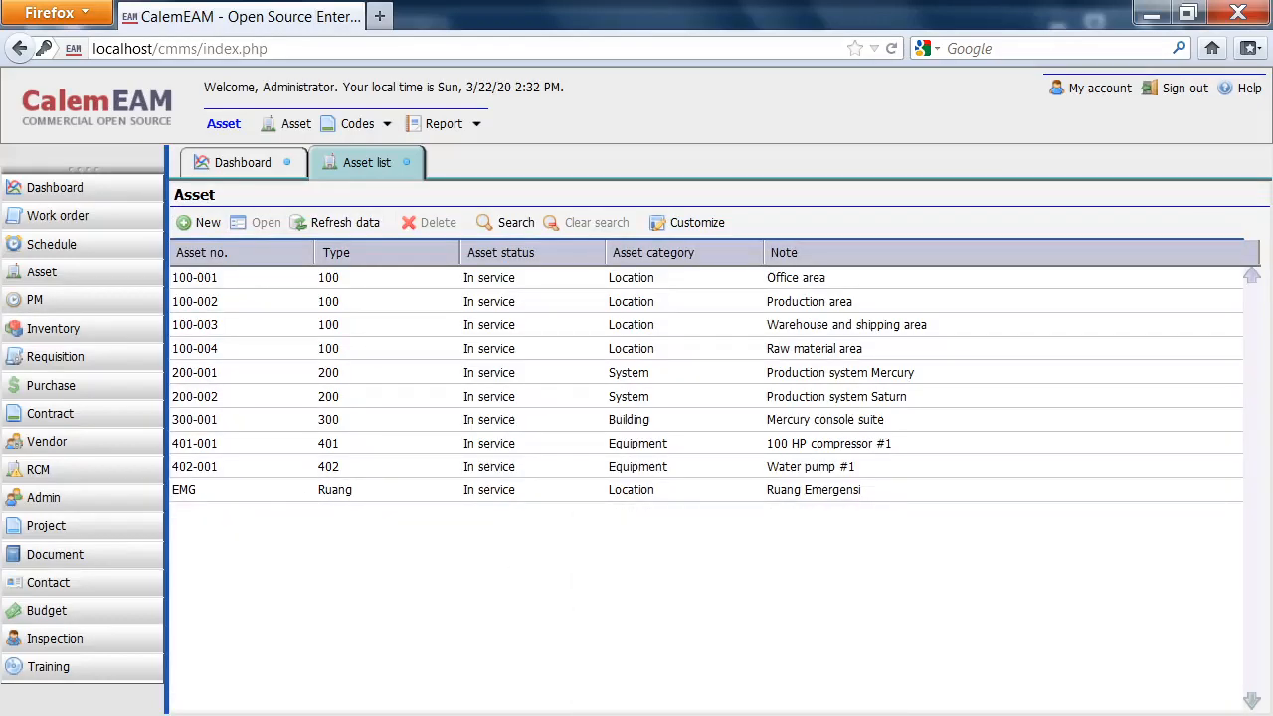
Copy the code BEDAH from the PDF's Data Asset table into the Asset no. of a new CalemEAM asset.
key("alt+Tab")
left_click_drag(327, 542, 257, 547)
key("ctrl+c")
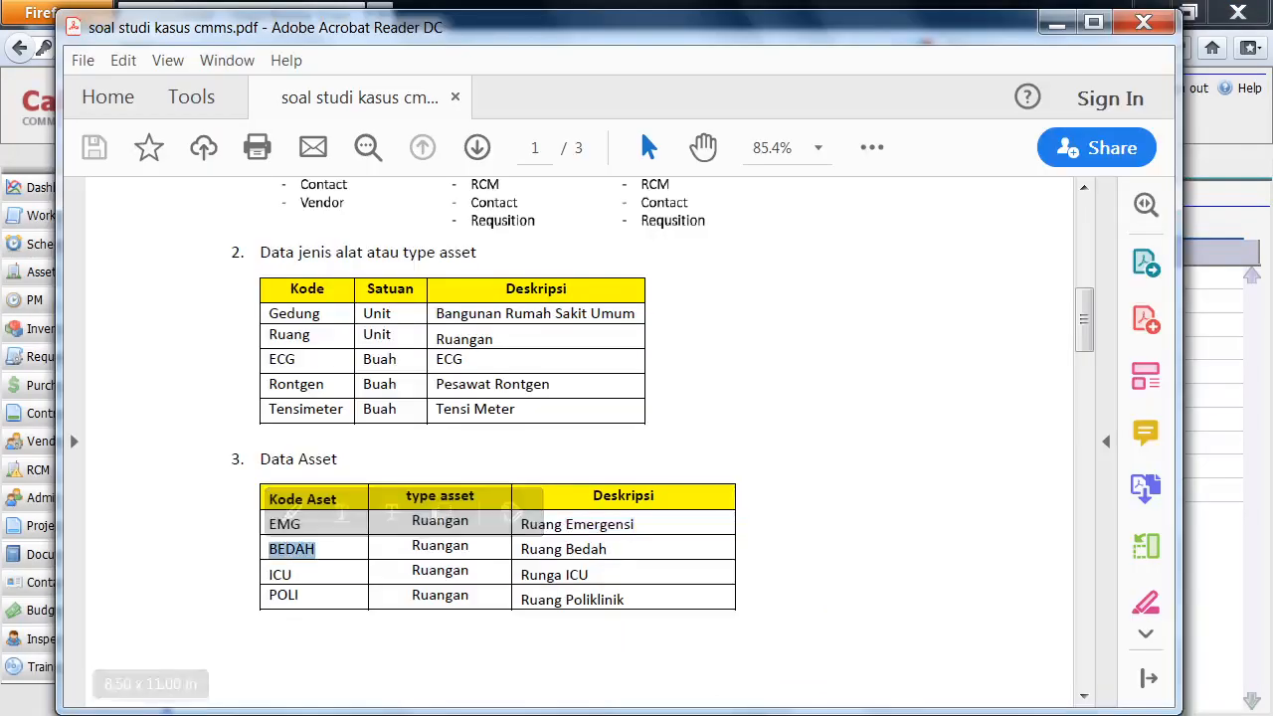
key("alt+Tab")
left_click(204, 223)
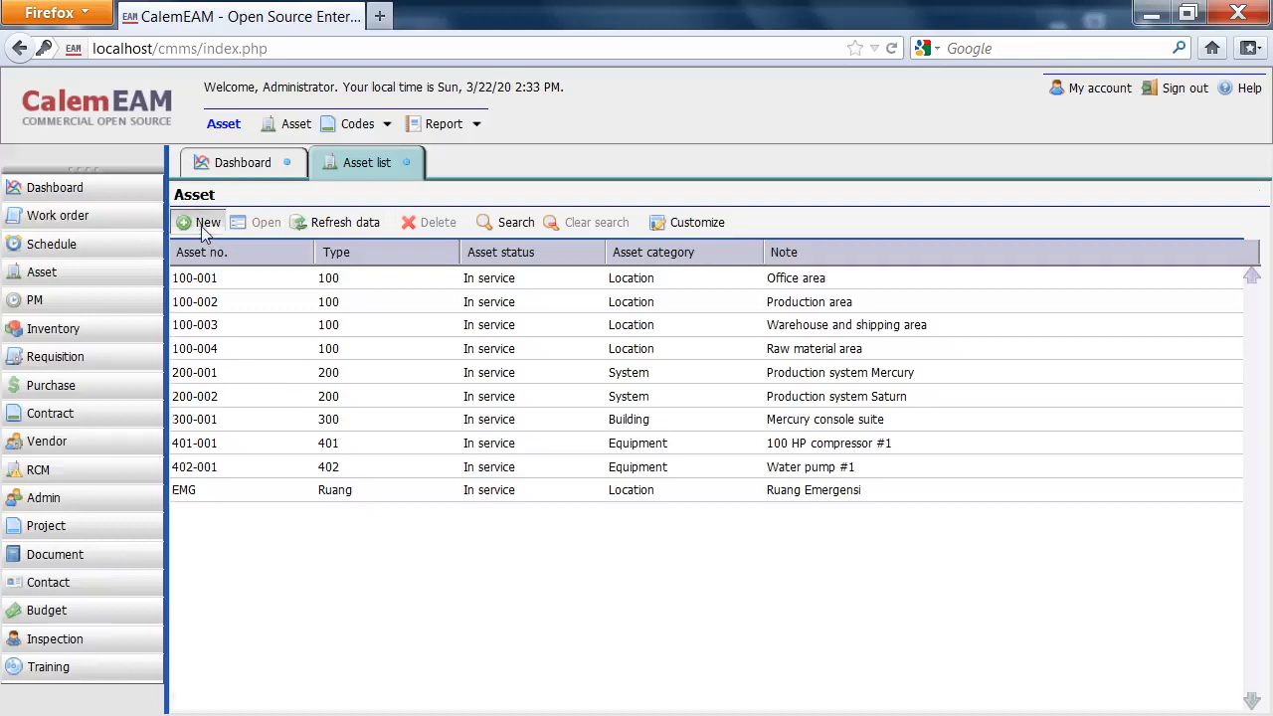
key("ctrl+v")
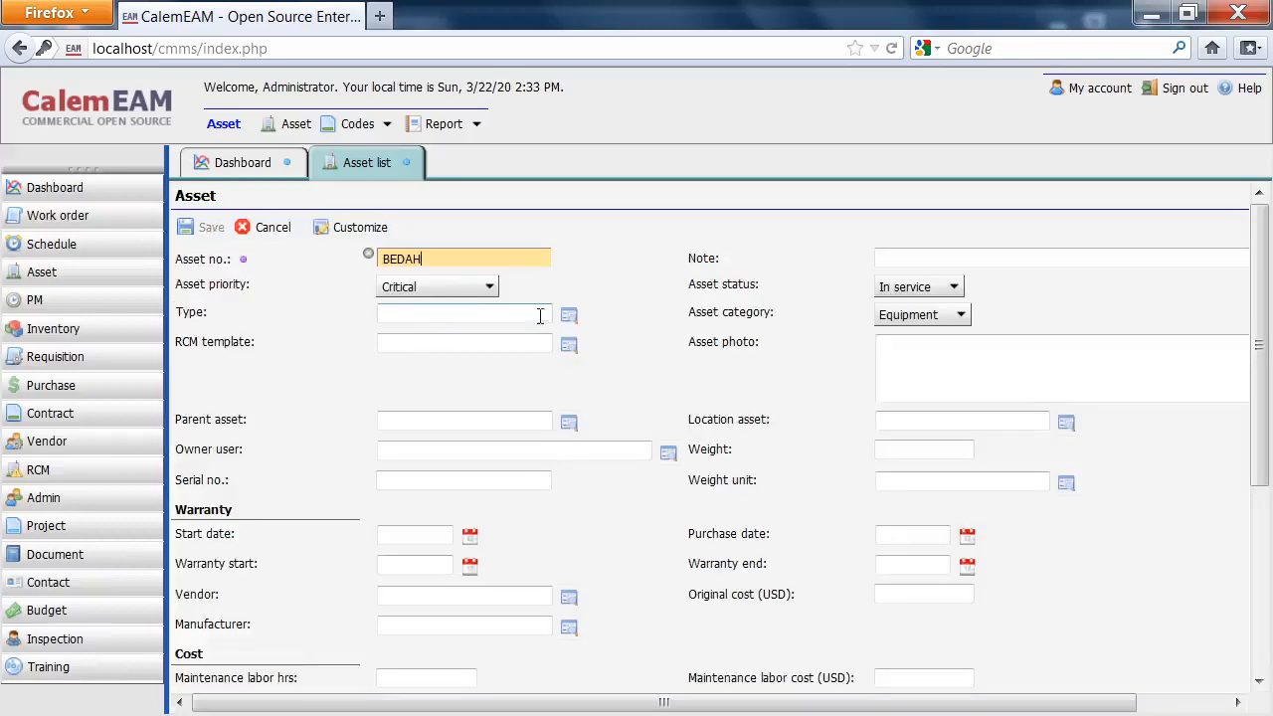
Copy the description Ruang Bedah from the PDF into the BEDAH asset's Note in CalemEAM.
key("alt+Tab")
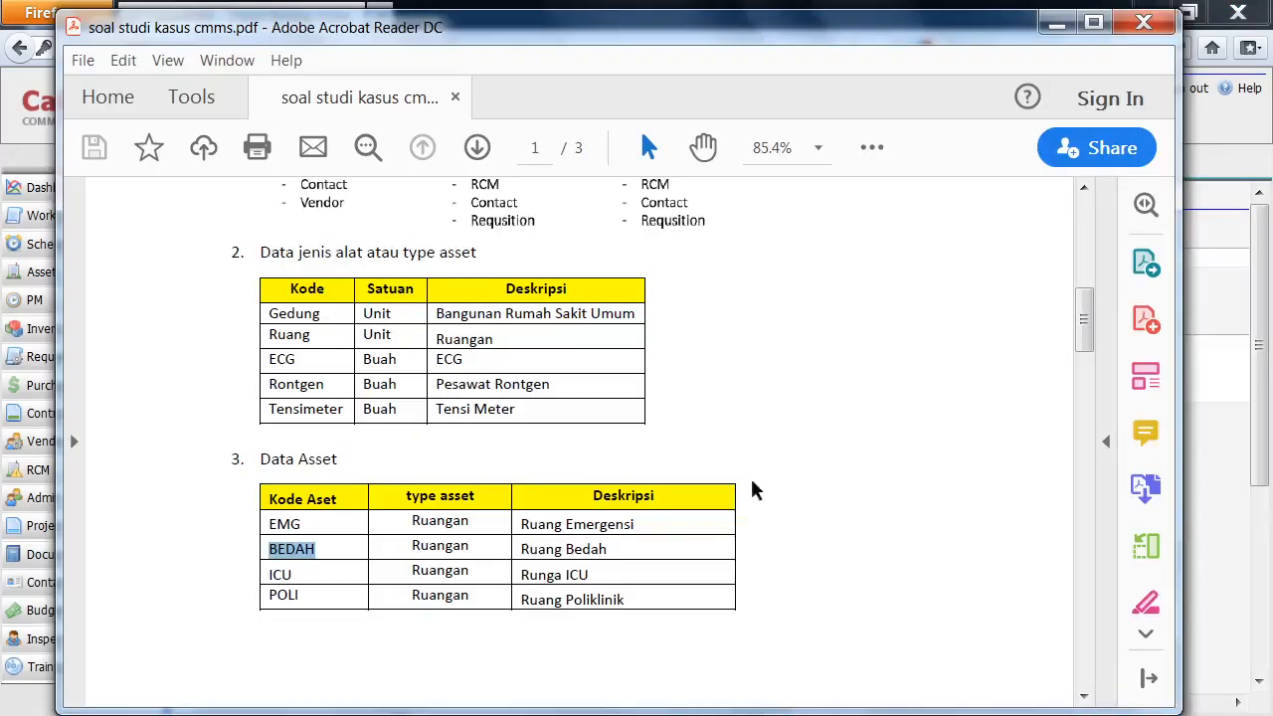
left_click_drag(607, 549, 516, 554)
key("ctrl+c")
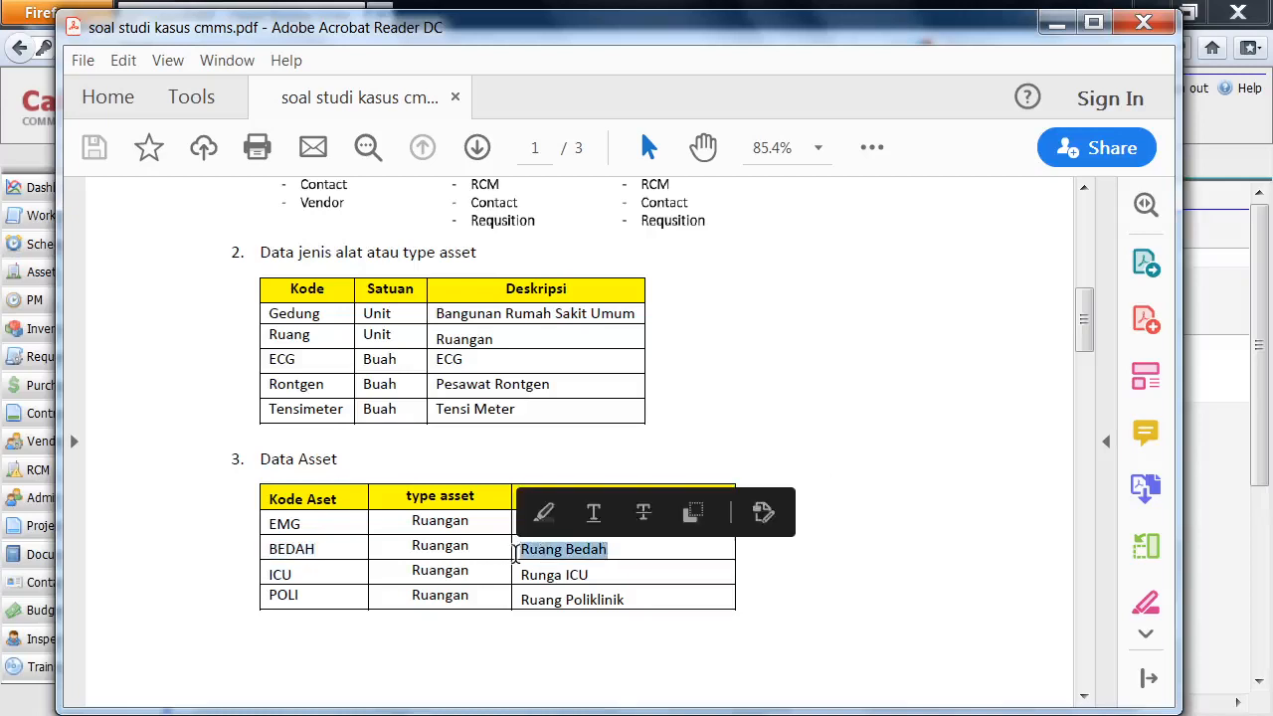
key("alt+Tab")
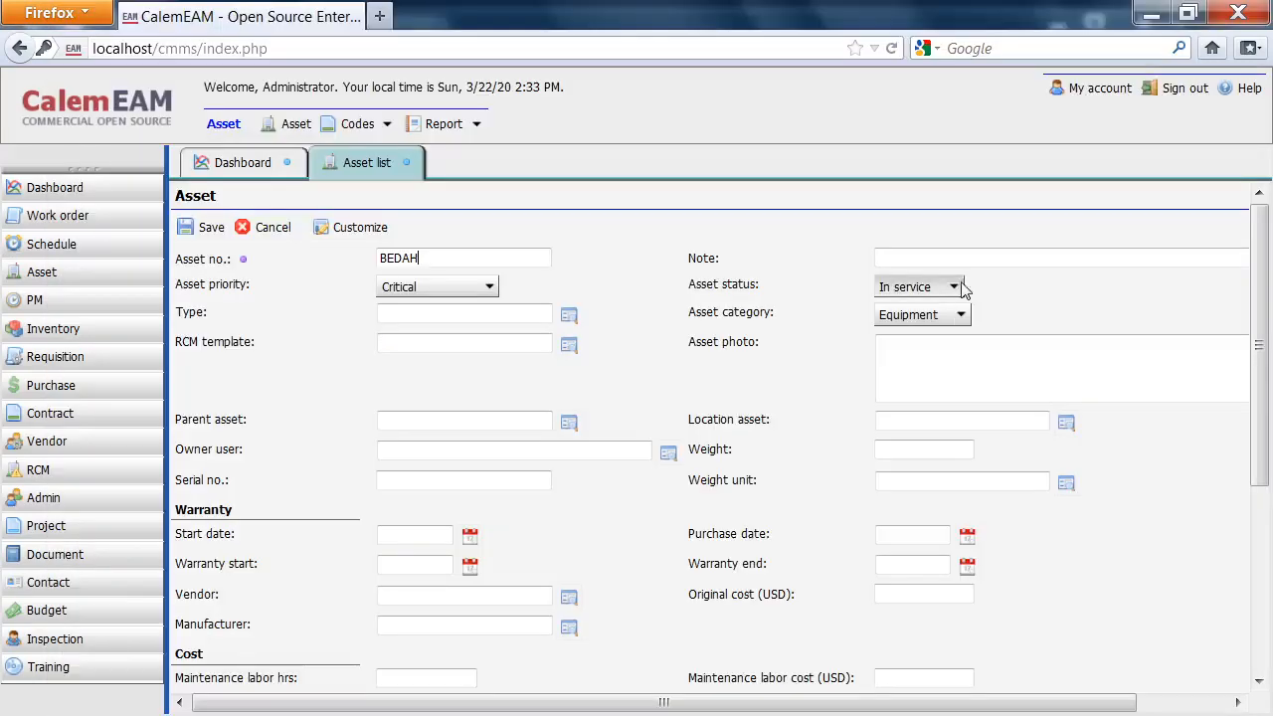
left_click(974, 252)
key("ctrl+v")
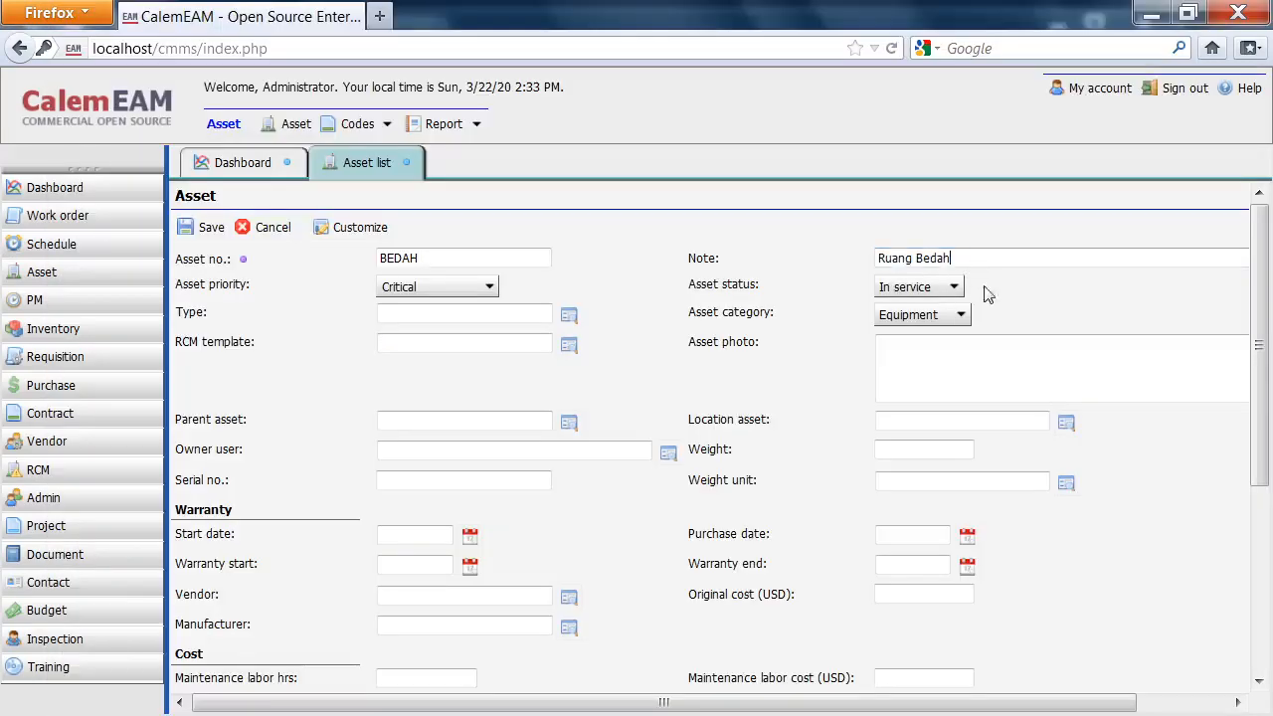
Set the BEDAH asset's category to Location and its Type to Ruang, and save the record.
left_click(961, 314)
left_click(917, 410)
left_click(574, 320)
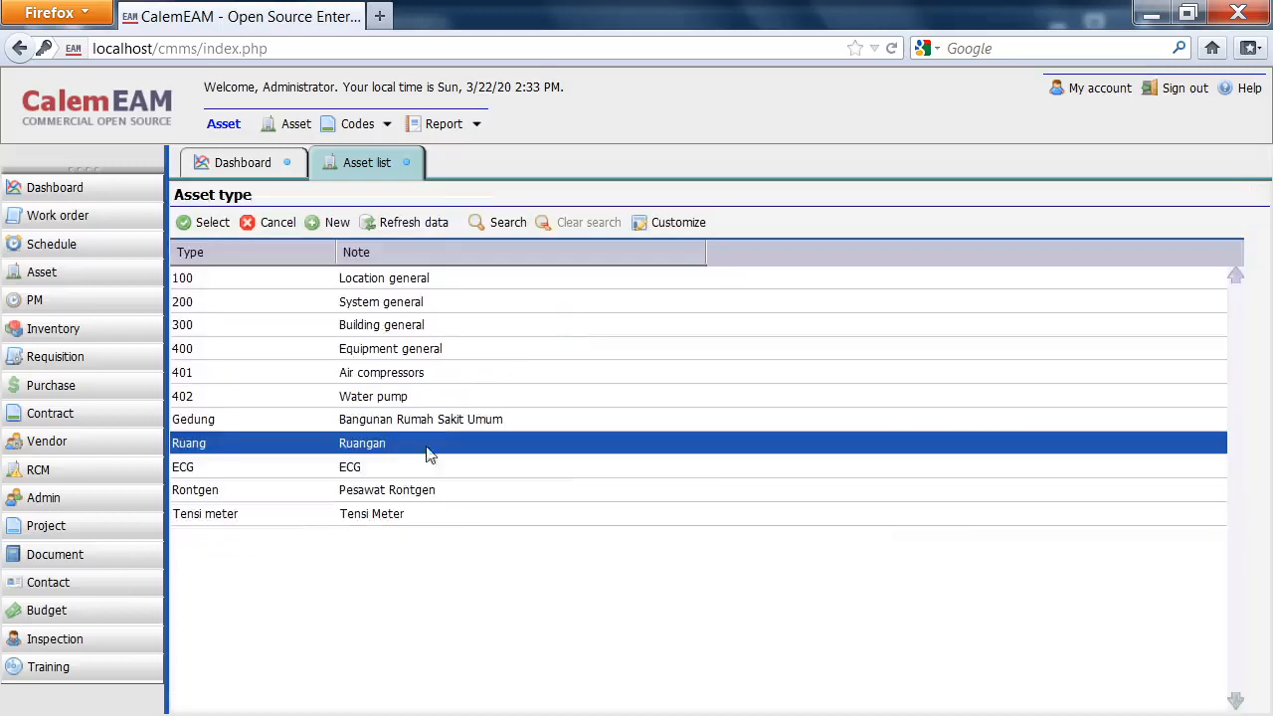
left_click(202, 221)
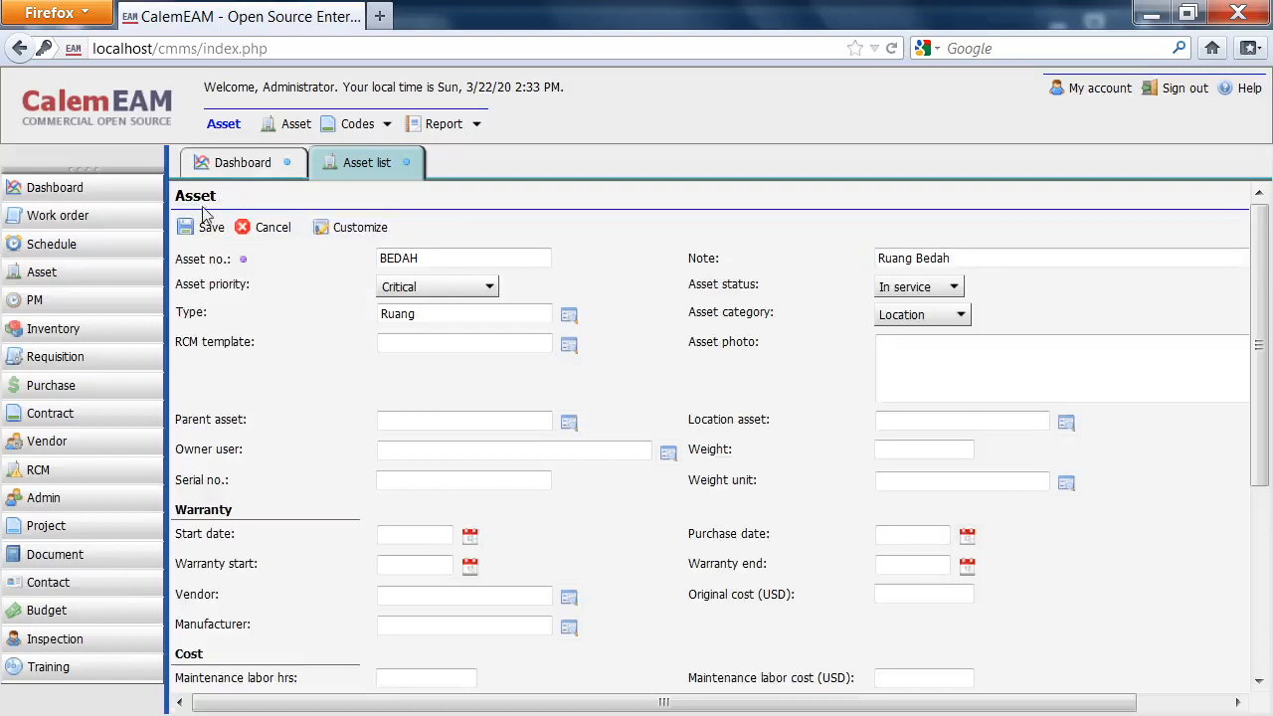
left_click(204, 228)
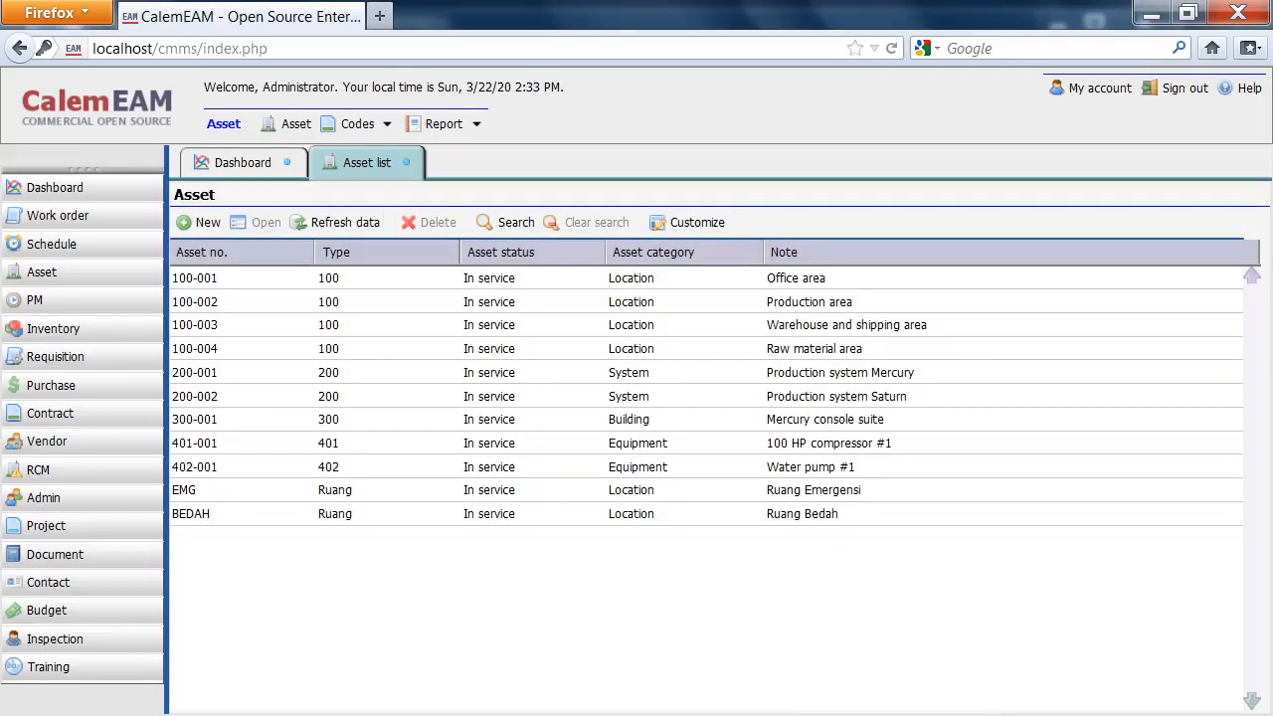
Copy the ICU asset's description, Runga ICU, from the PDF's Data Asset table and return to CalemEAM.
key("alt+Tab")
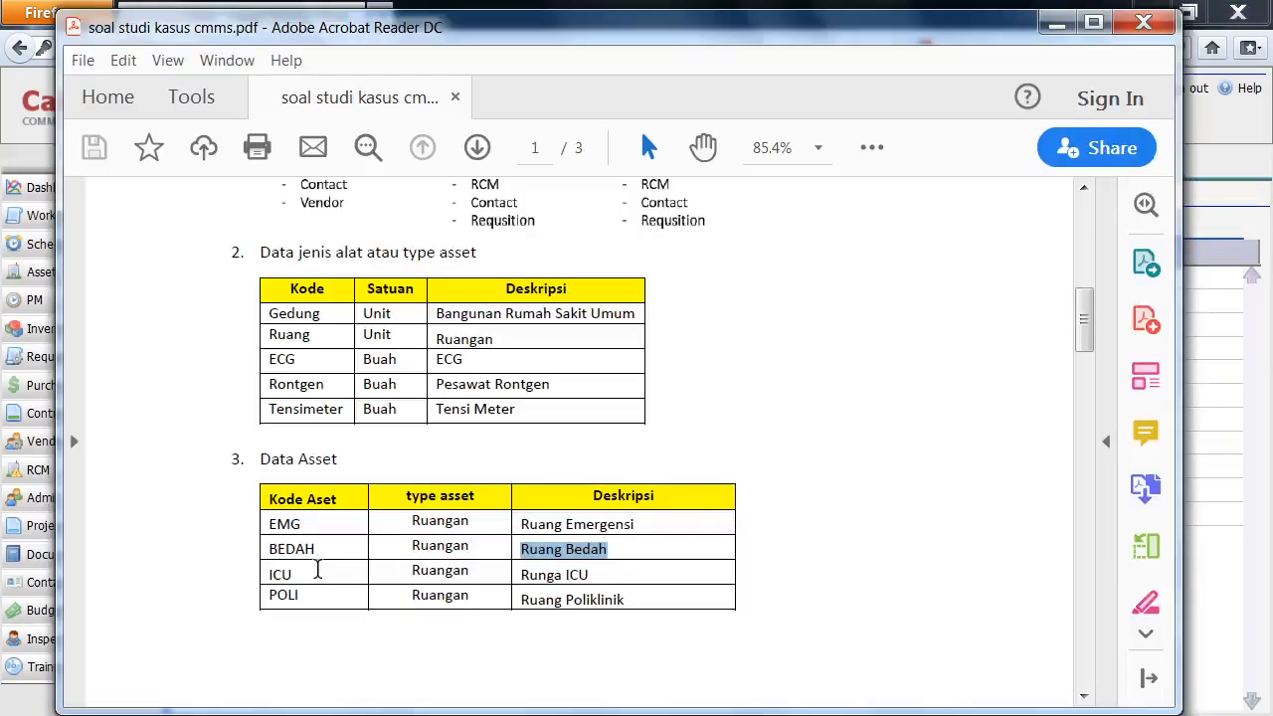
left_click_drag(319, 568, 278, 580)
left_click(473, 570)
left_click(306, 574)
left_click(297, 574)
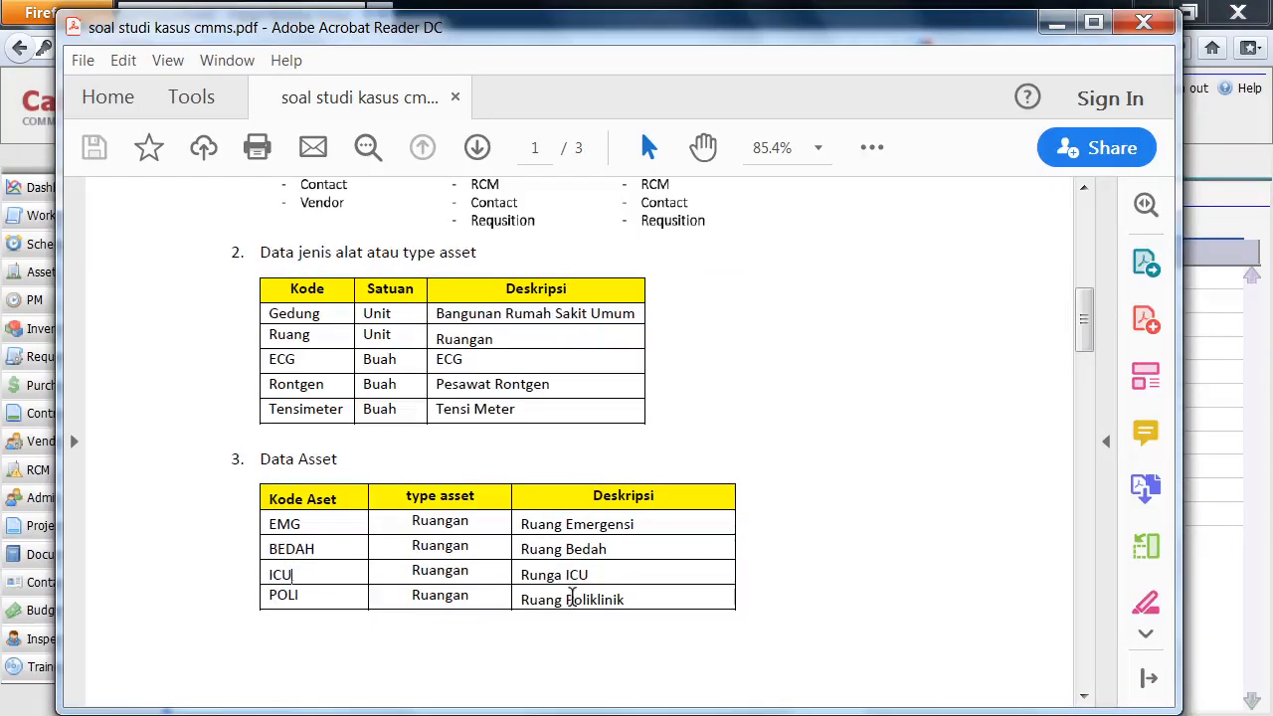
left_click_drag(601, 577, 521, 575)
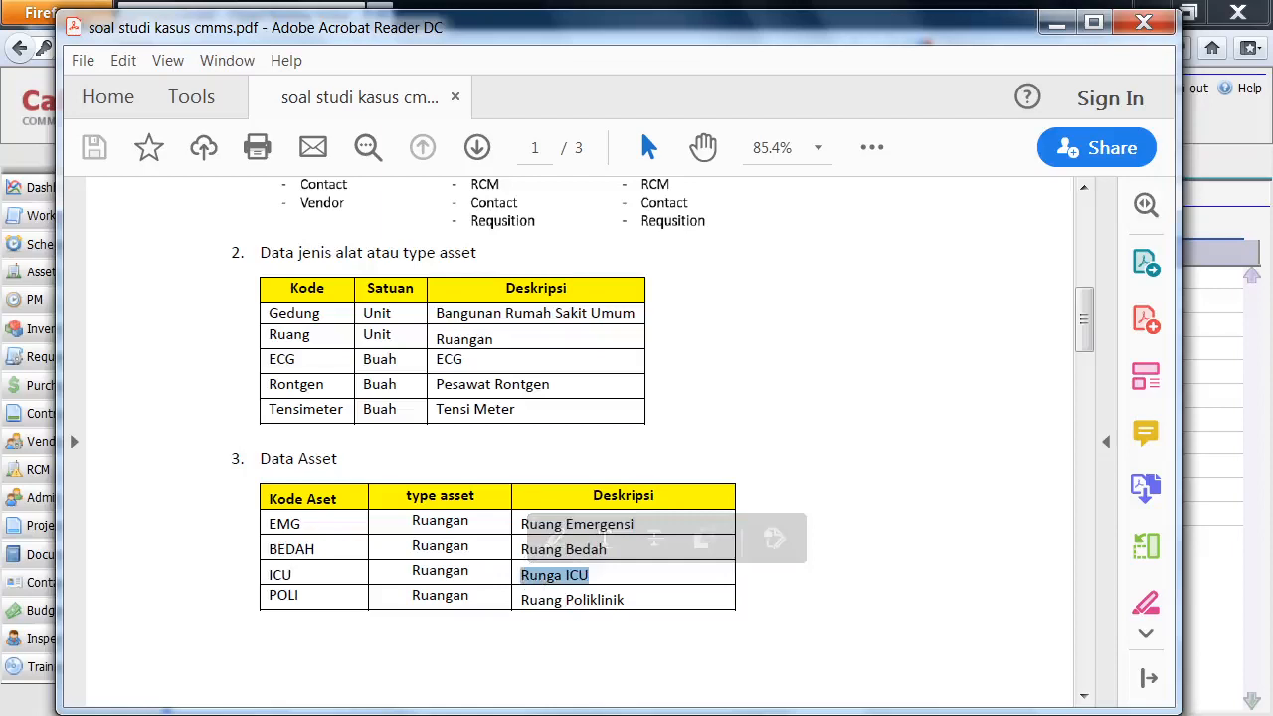
key("alt+Tab")
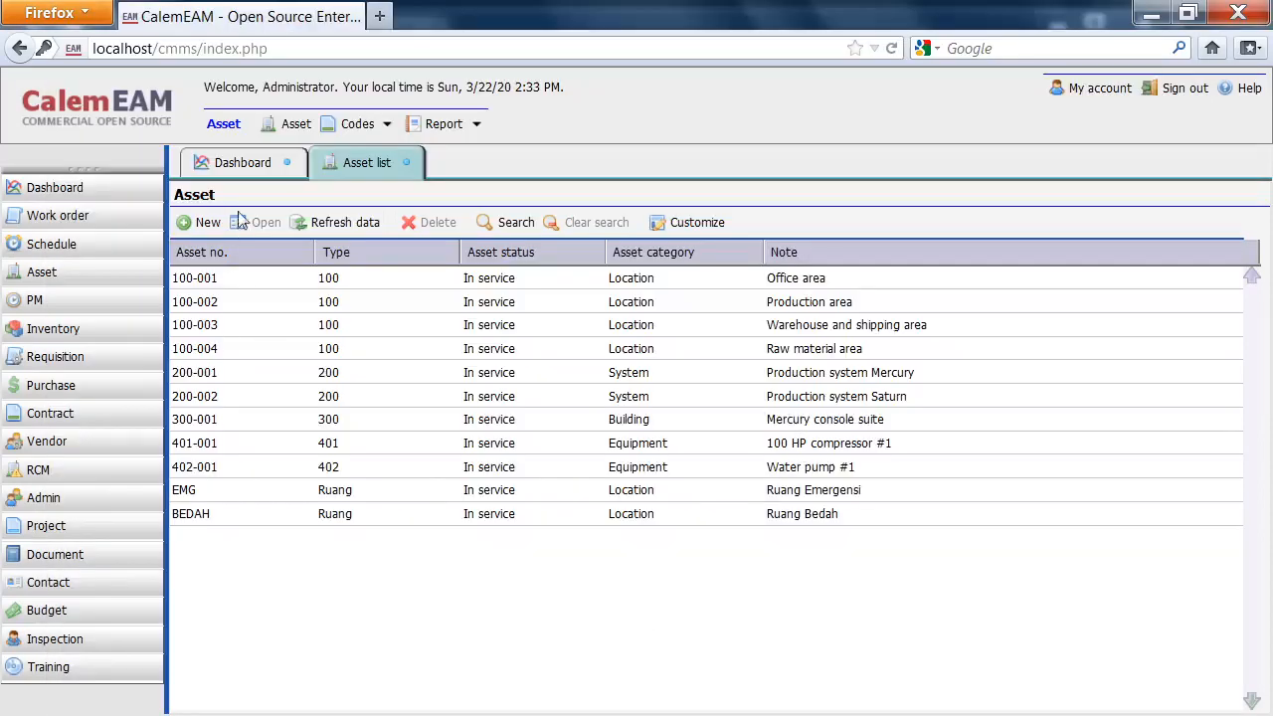
Create and save a new asset with Asset no. ICU and the Note Rungan ICU.
left_click(205, 223)
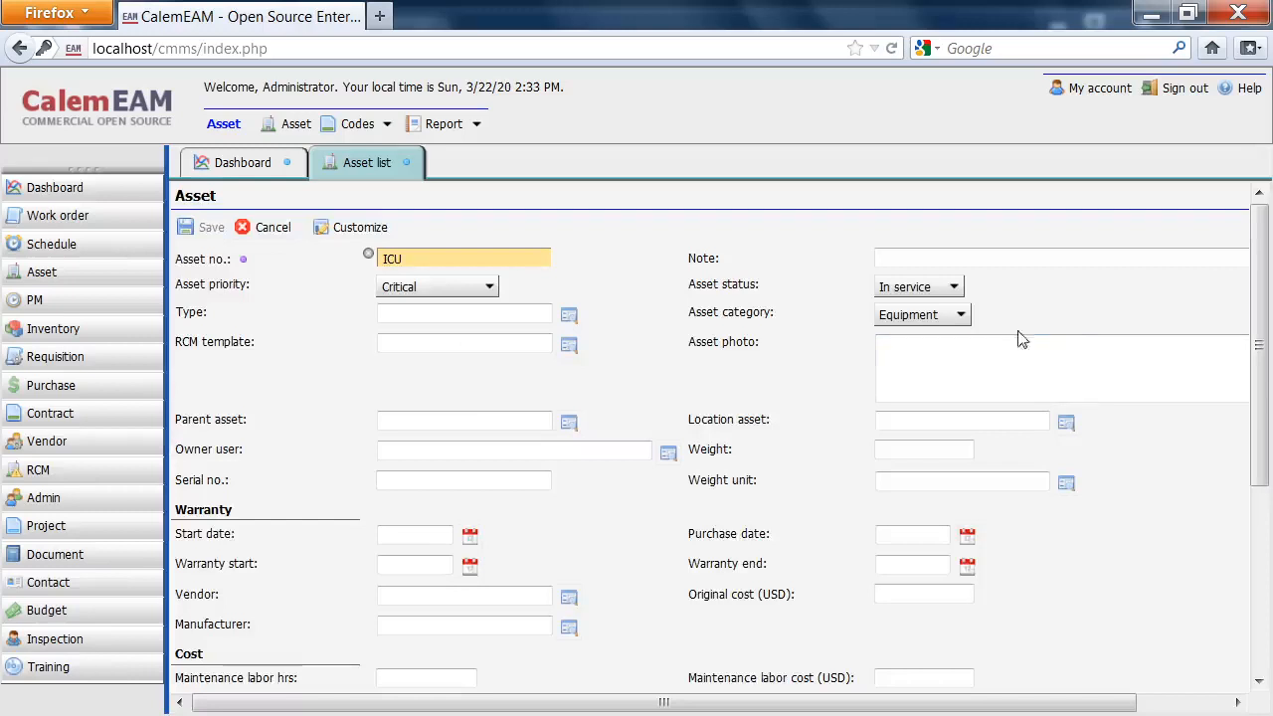
left_click(1100, 257)
type("Runga ICU")
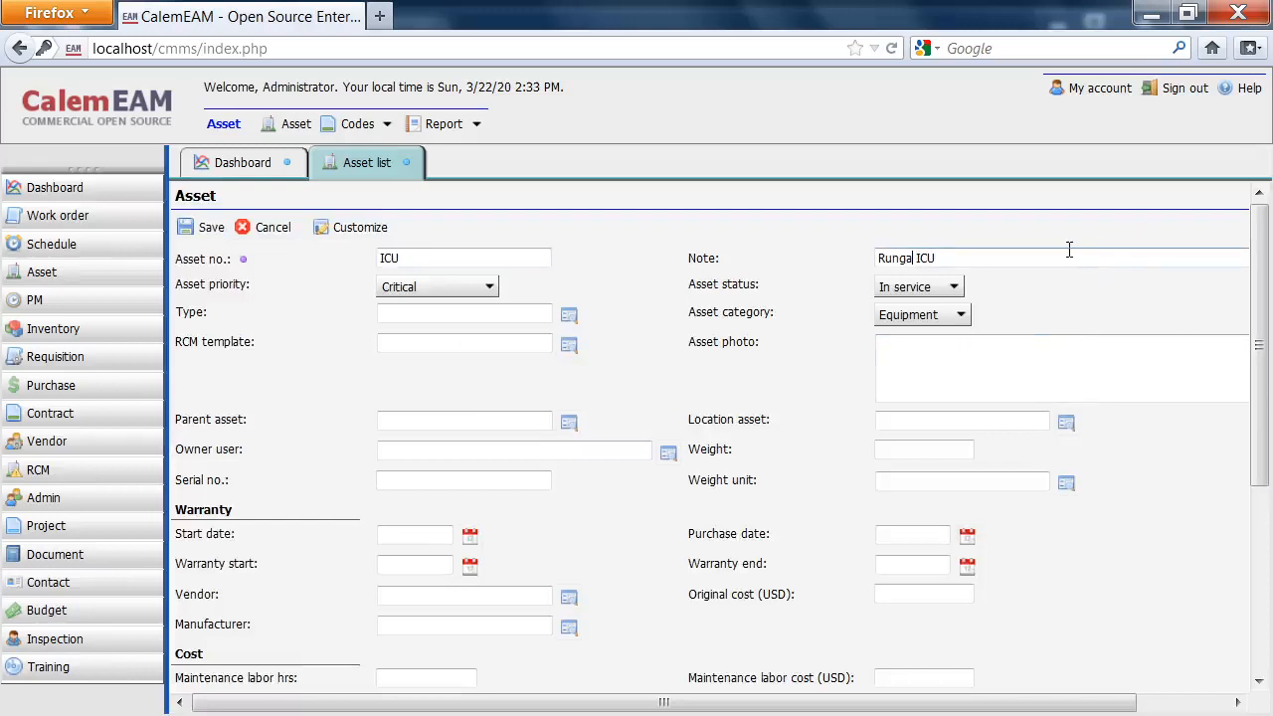
key("Left")
key("Left")
key("Left")
key("Left")
left_click(206, 226)
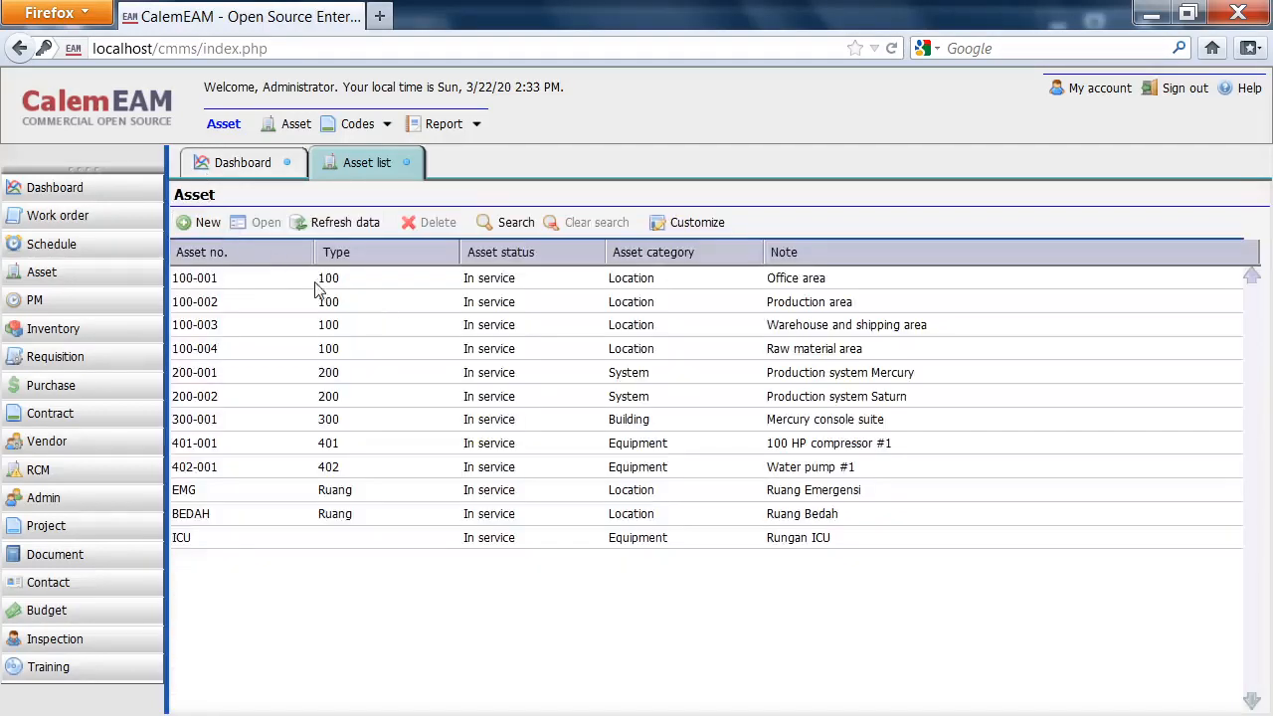
Open the saved ICU asset for editing and set its Asset category to Location.
left_click(211, 539)
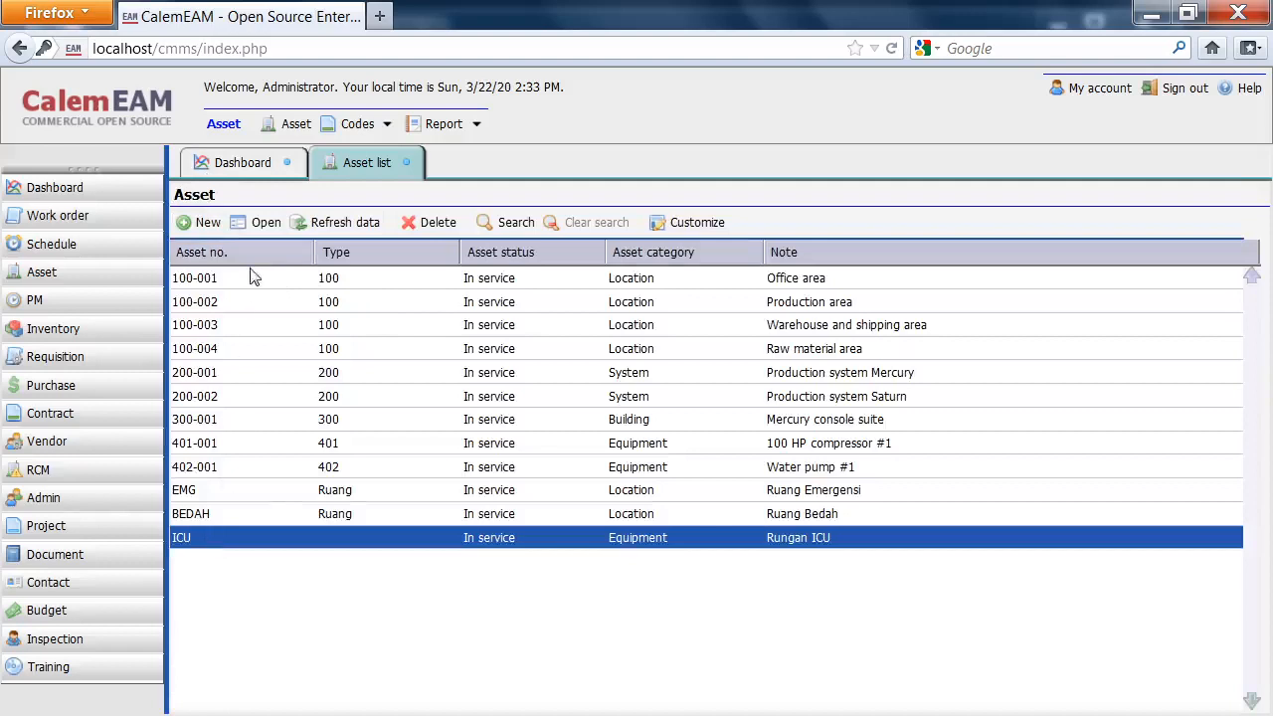
double_click(182, 543)
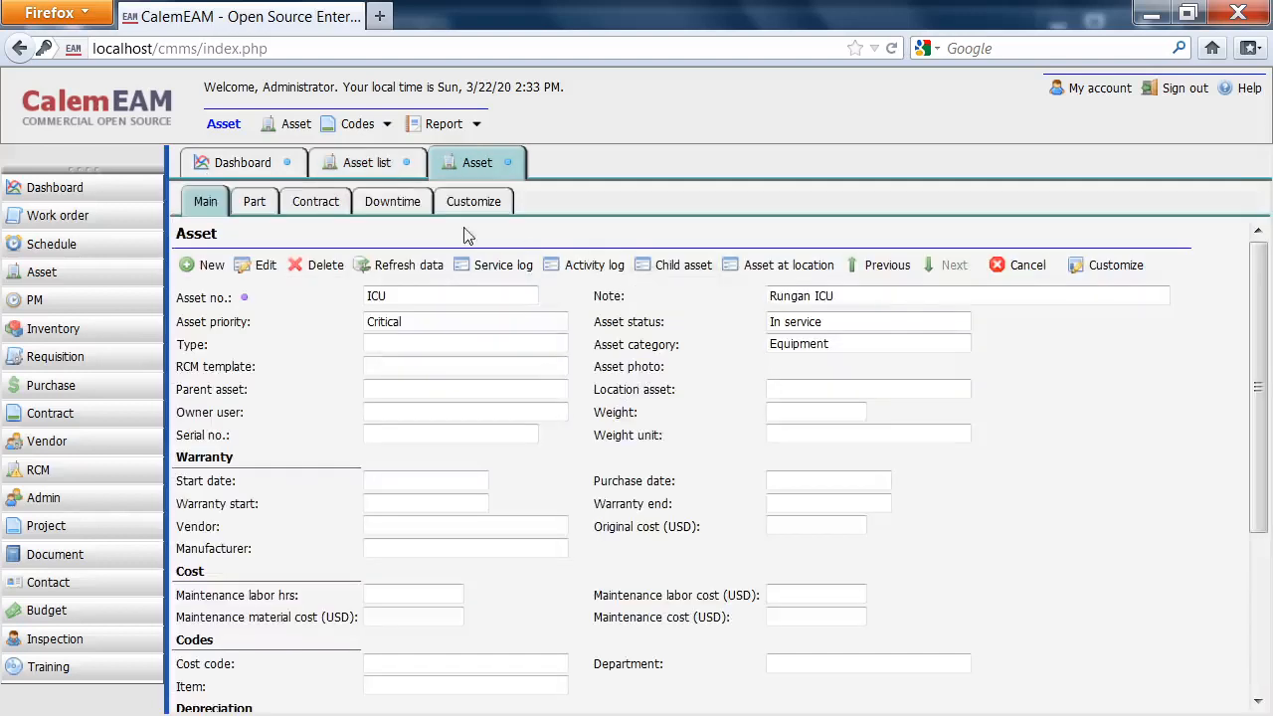
left_click(265, 265)
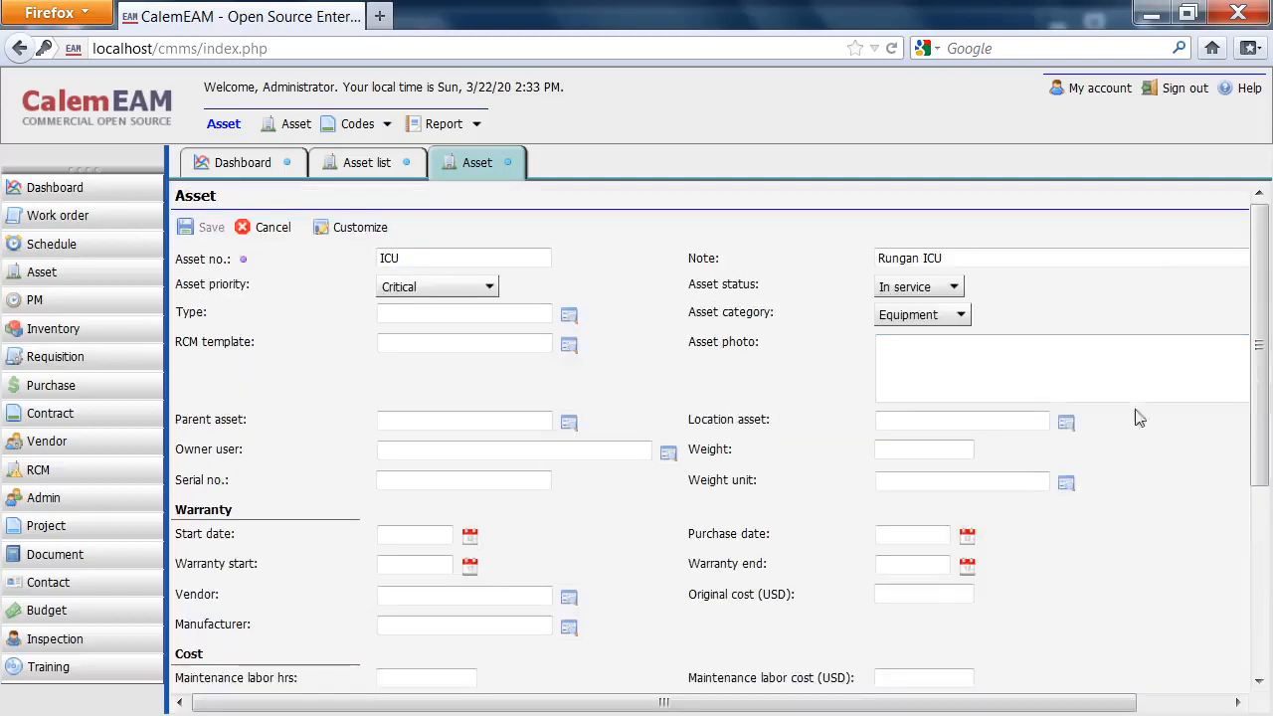
left_click(961, 316)
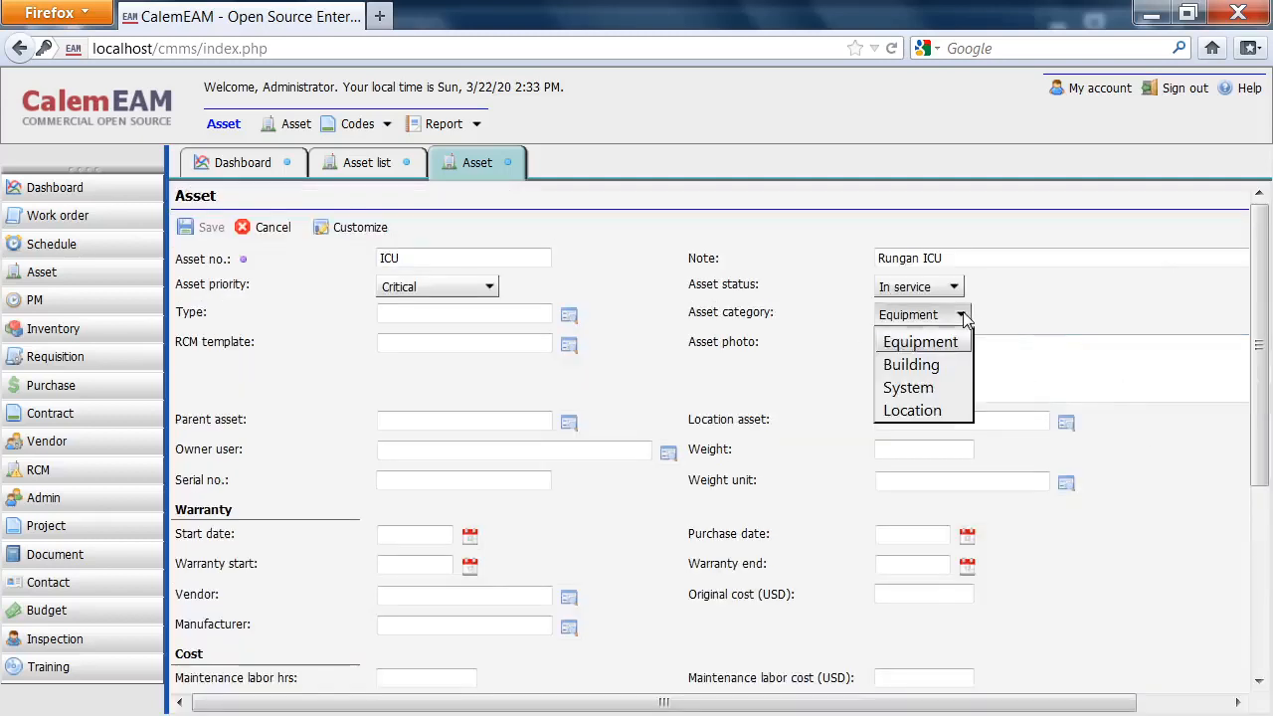
left_click(912, 411)
Set the ICU asset's Type to Ruang from the asset type list.
left_click(568, 315)
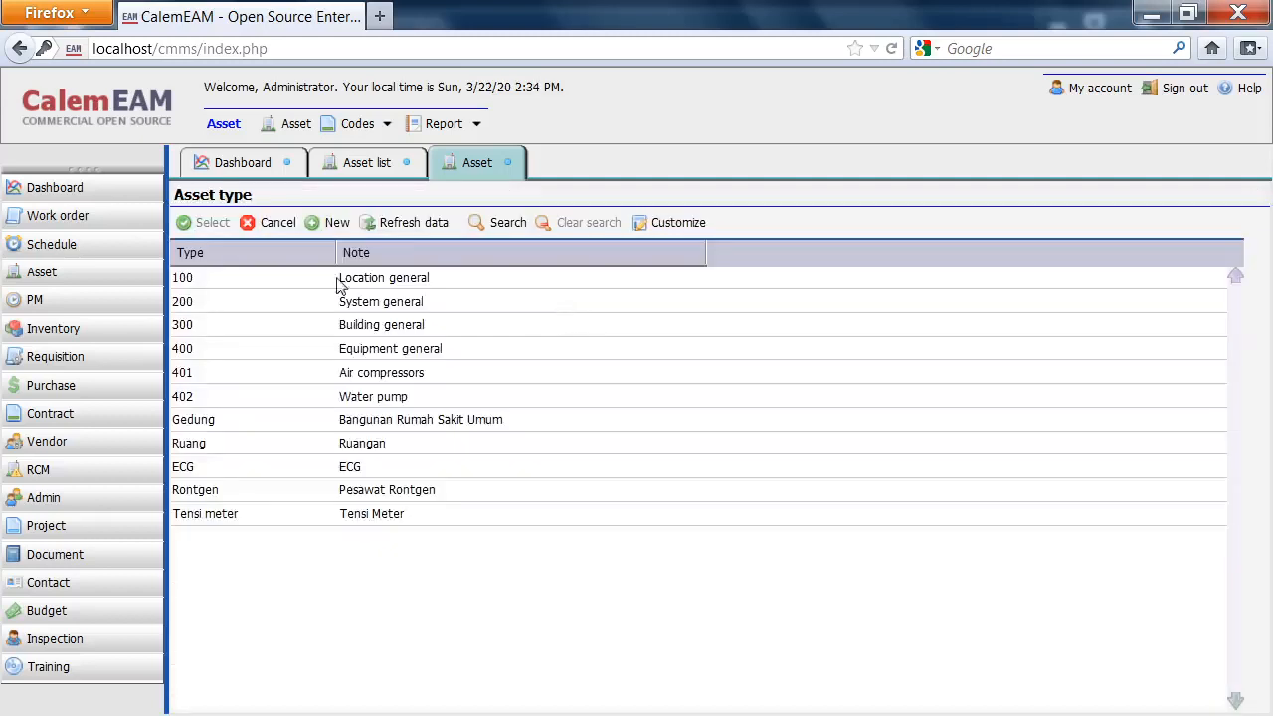
left_click(215, 448)
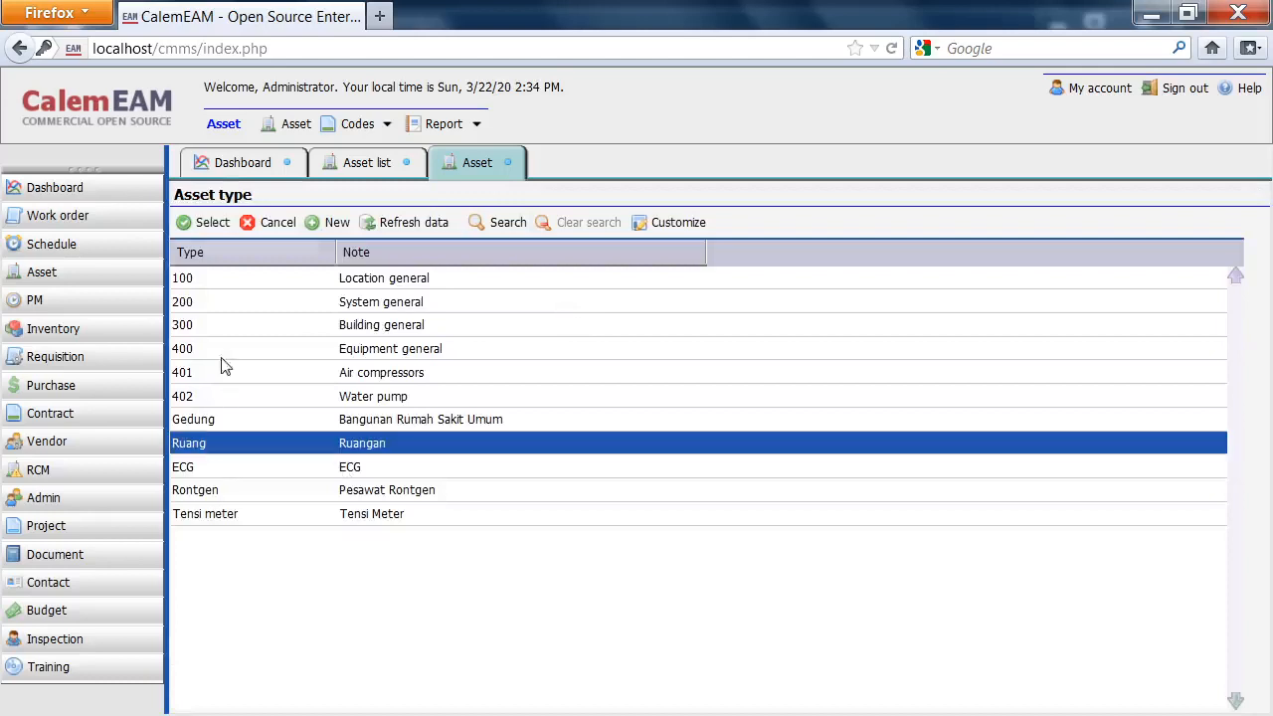
left_click(205, 222)
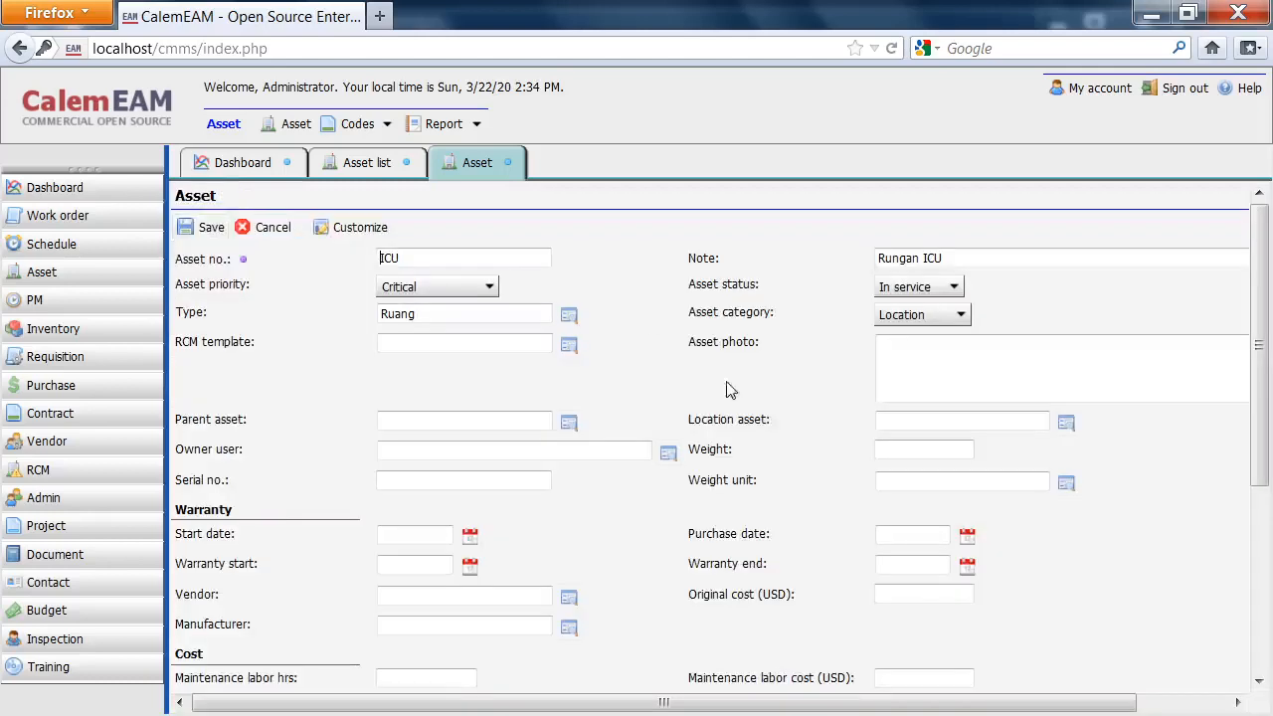
Save the ICU asset and close its record to return to the asset list.
left_click(204, 227)
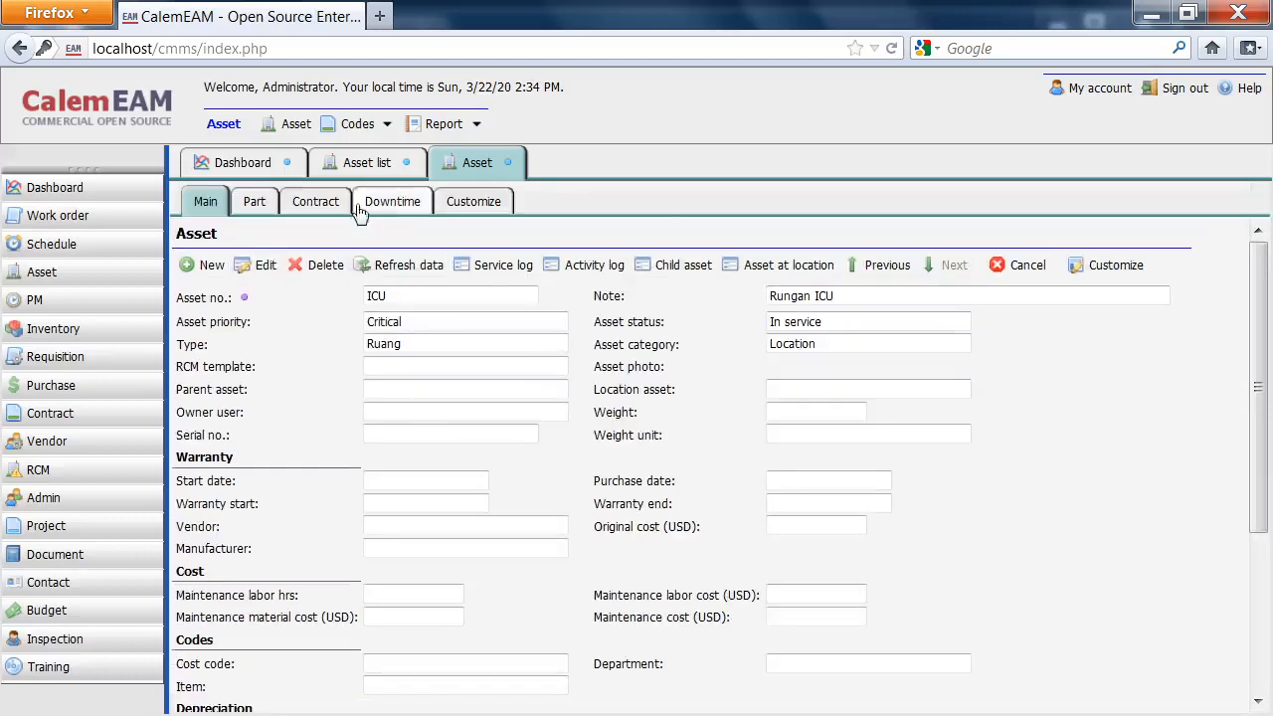
left_click(506, 165)
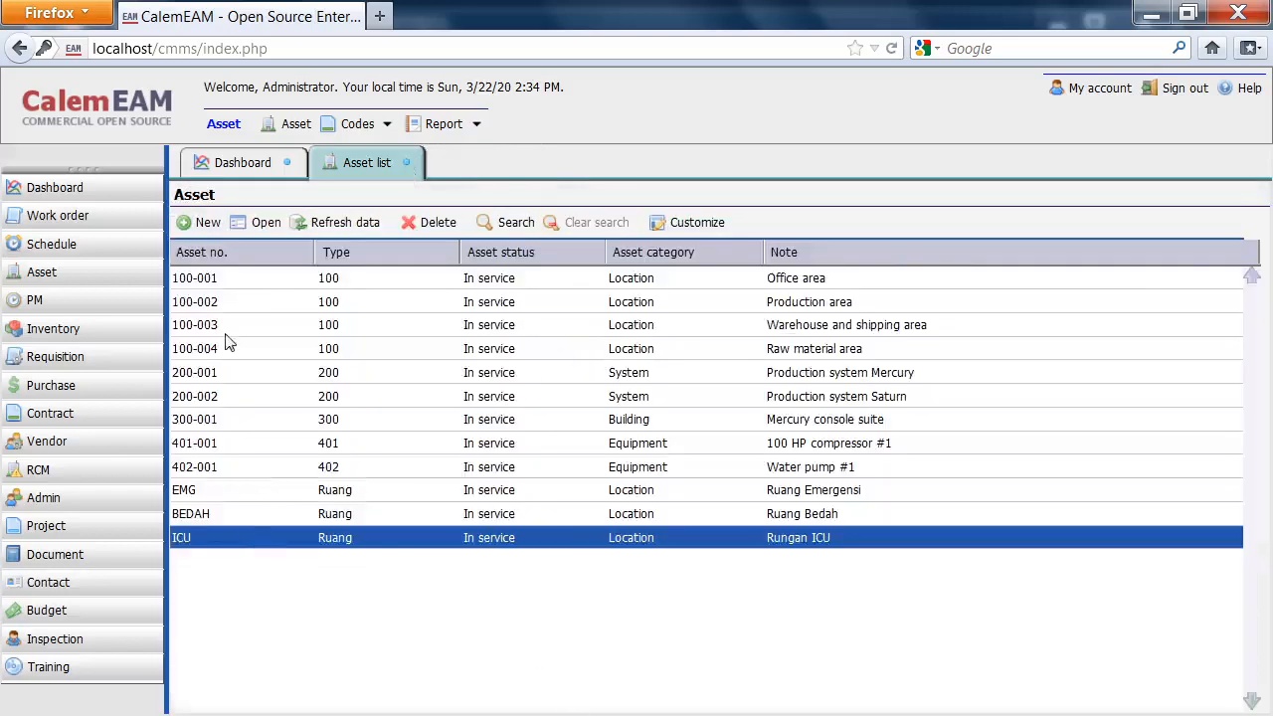
key("alt+Tab")
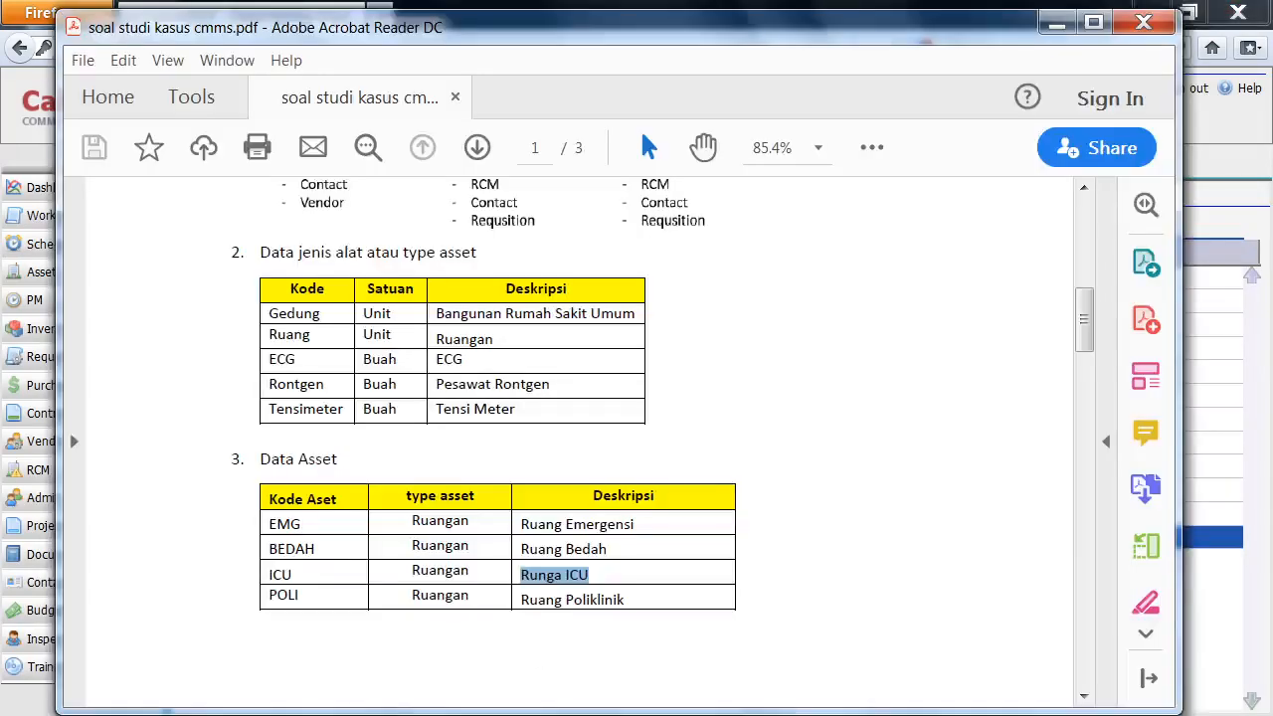
key("alt+Tab")
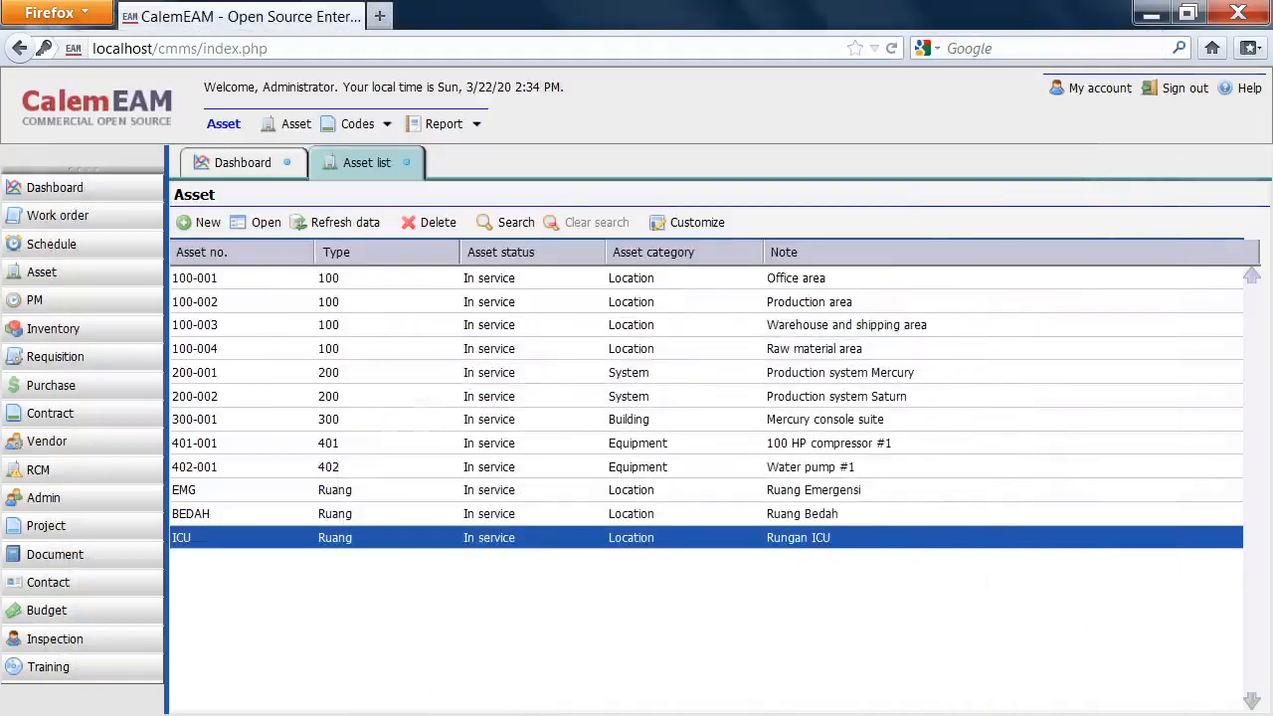
Copy the POLI asset's description, Ruang Poliklinik, from the PDF's Data Asset table and return to CalemEAM.
key("alt+Tab")
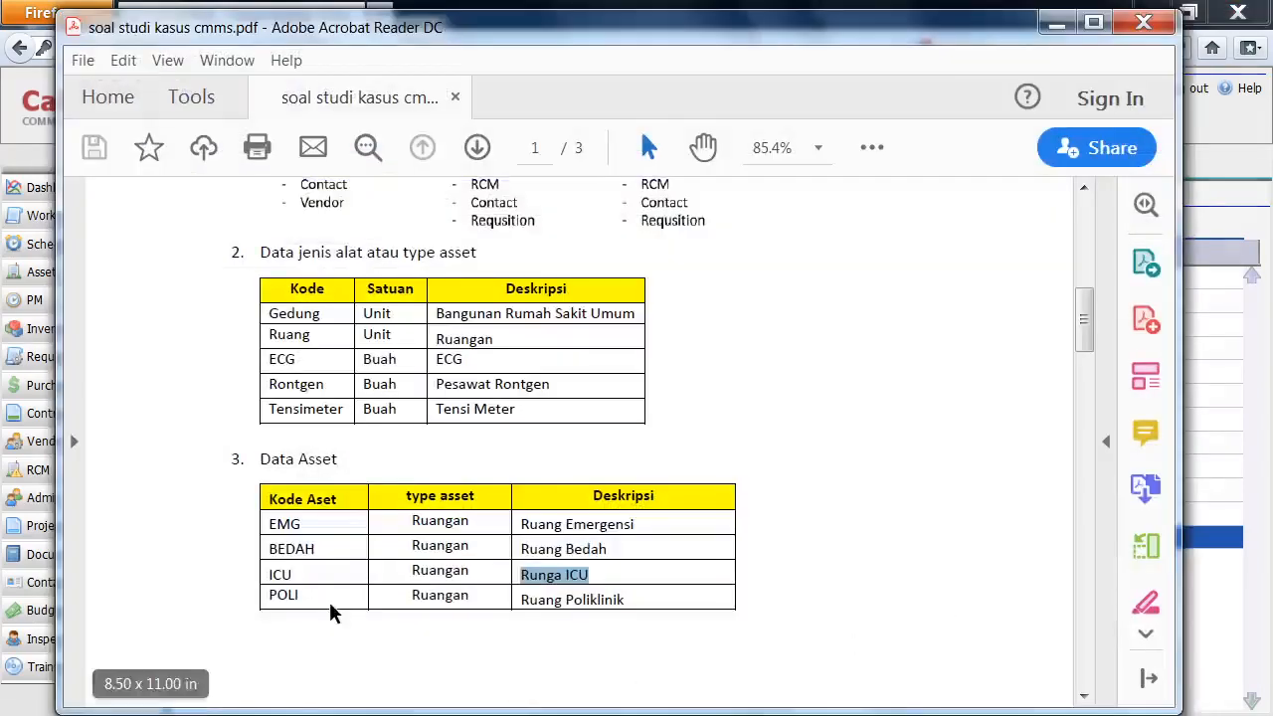
left_click(328, 599)
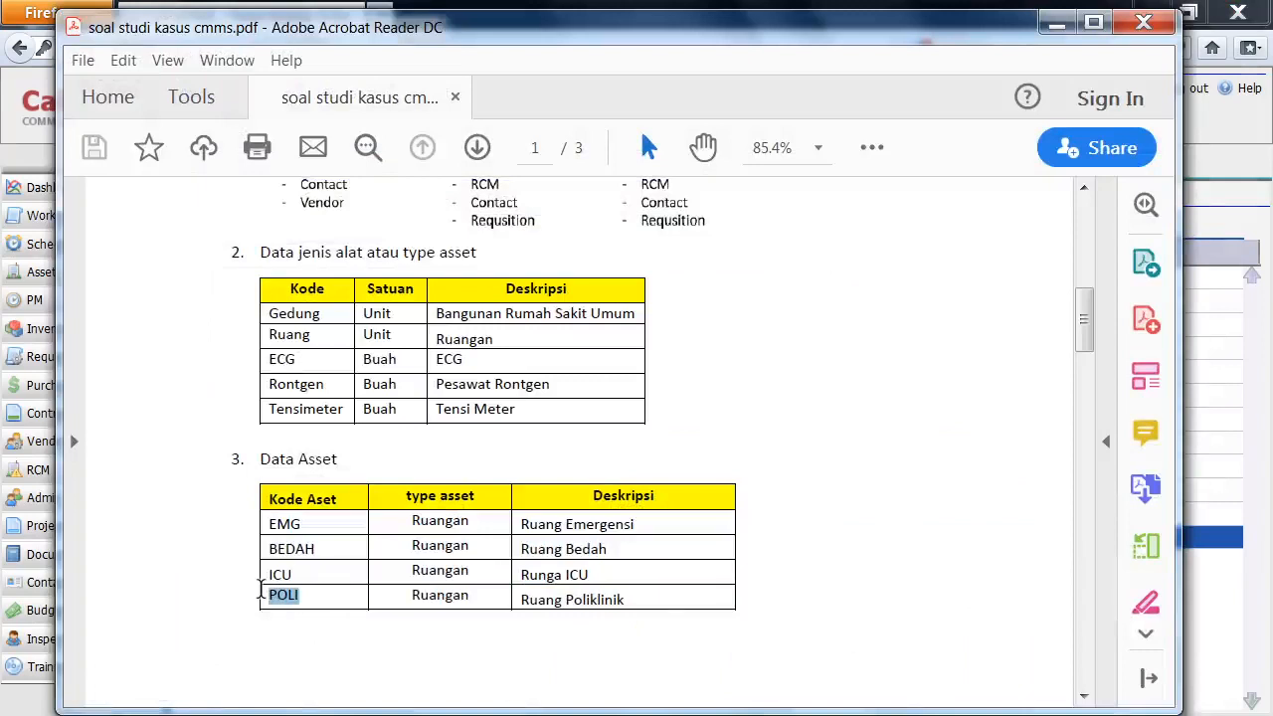
double_click(640, 602)
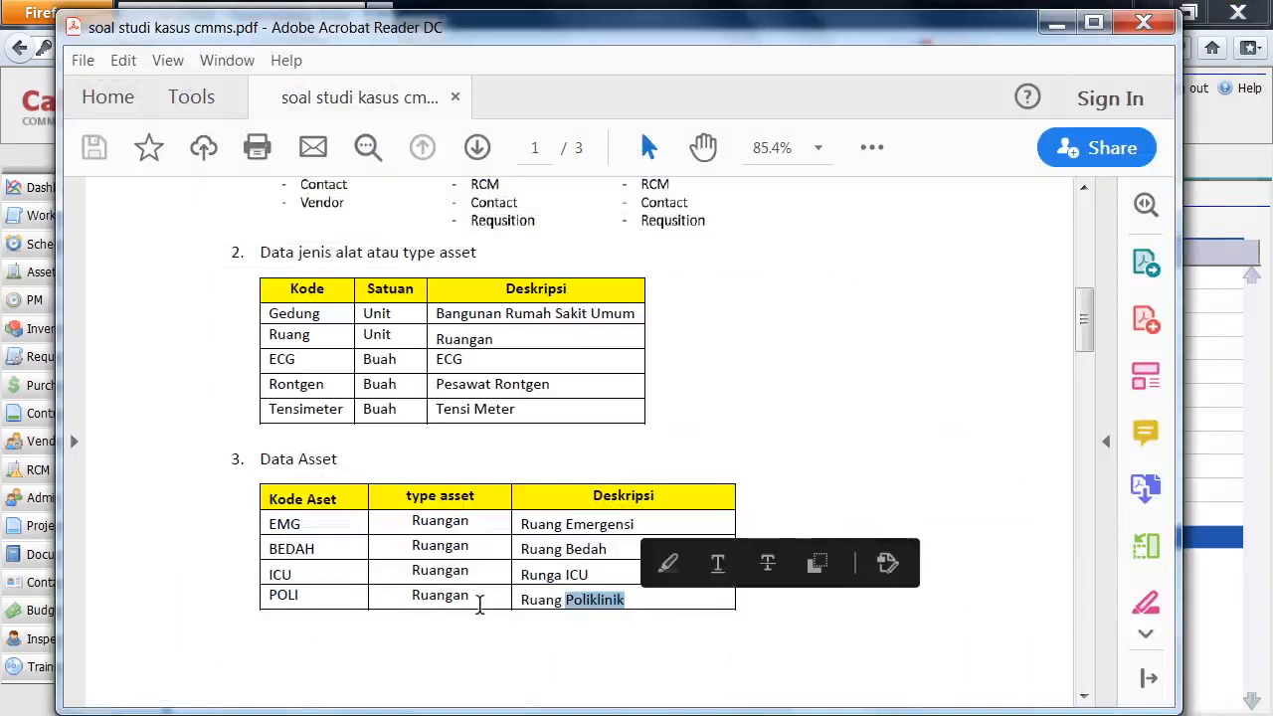
left_click(634, 598)
left_click_drag(630, 596, 507, 595)
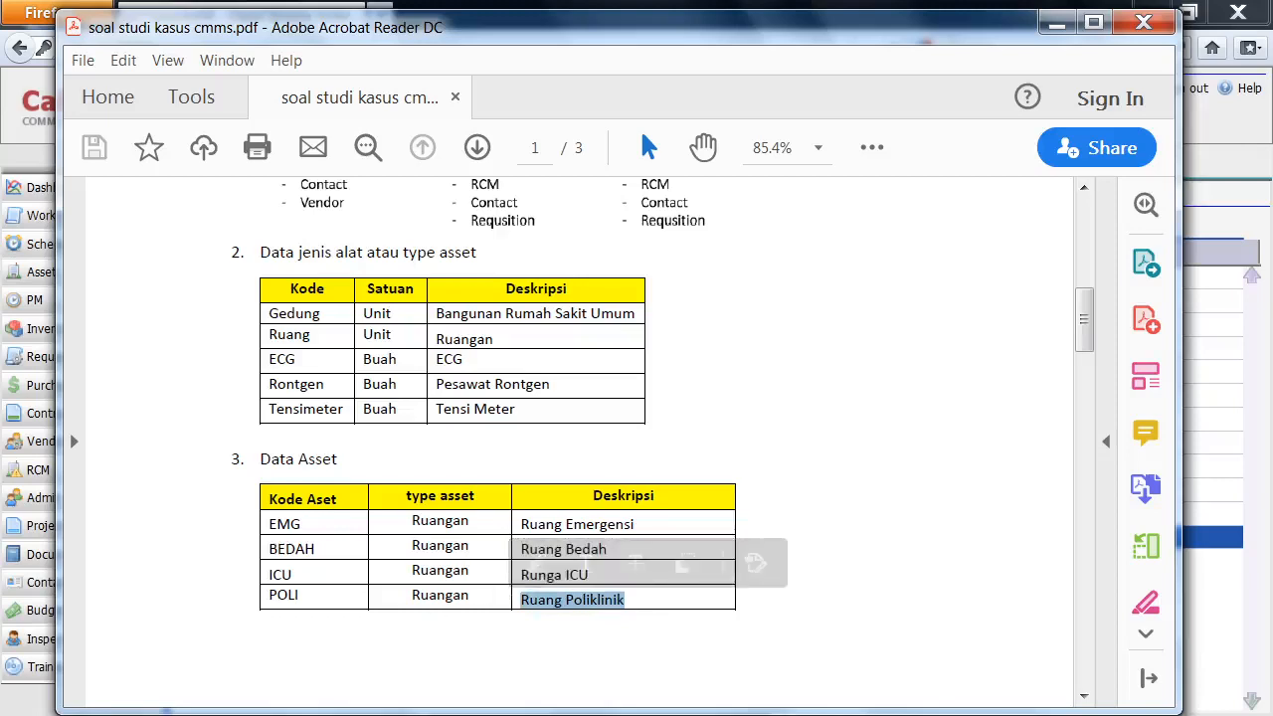
key("alt+Tab")
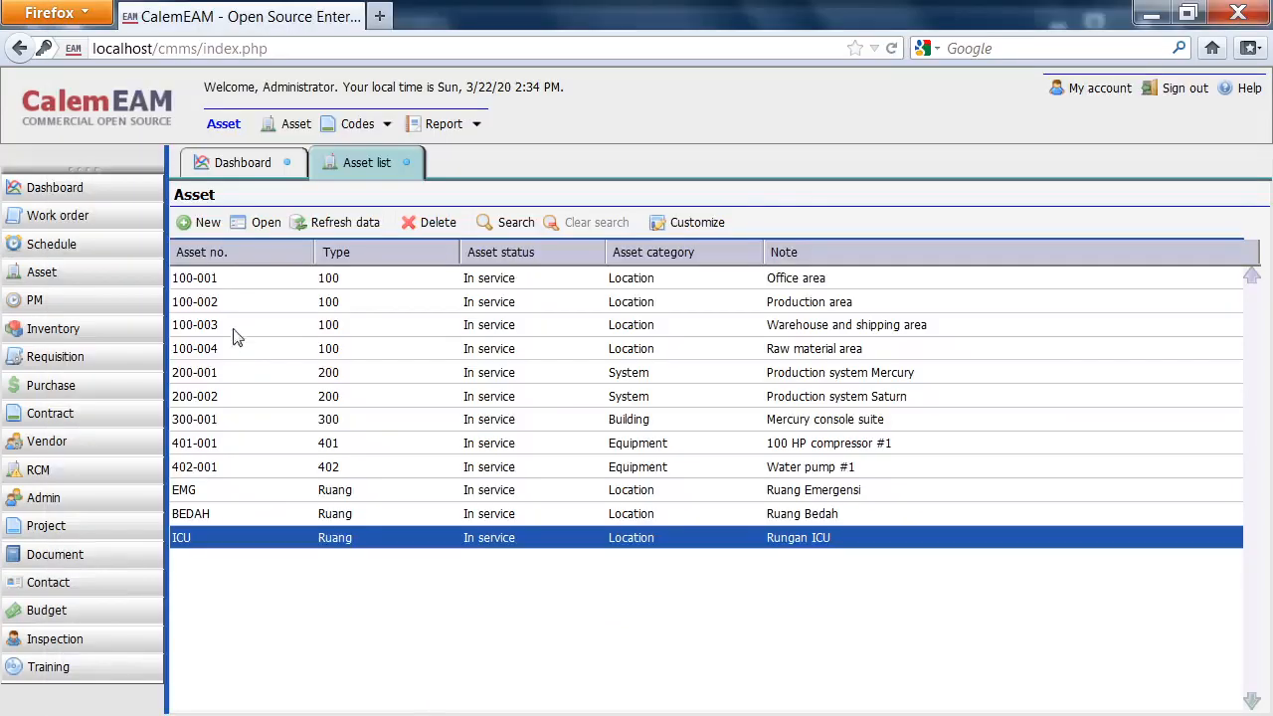
Start a new asset with Asset no. POLI and the Note Ruang Poliklinik.
left_click(206, 225)
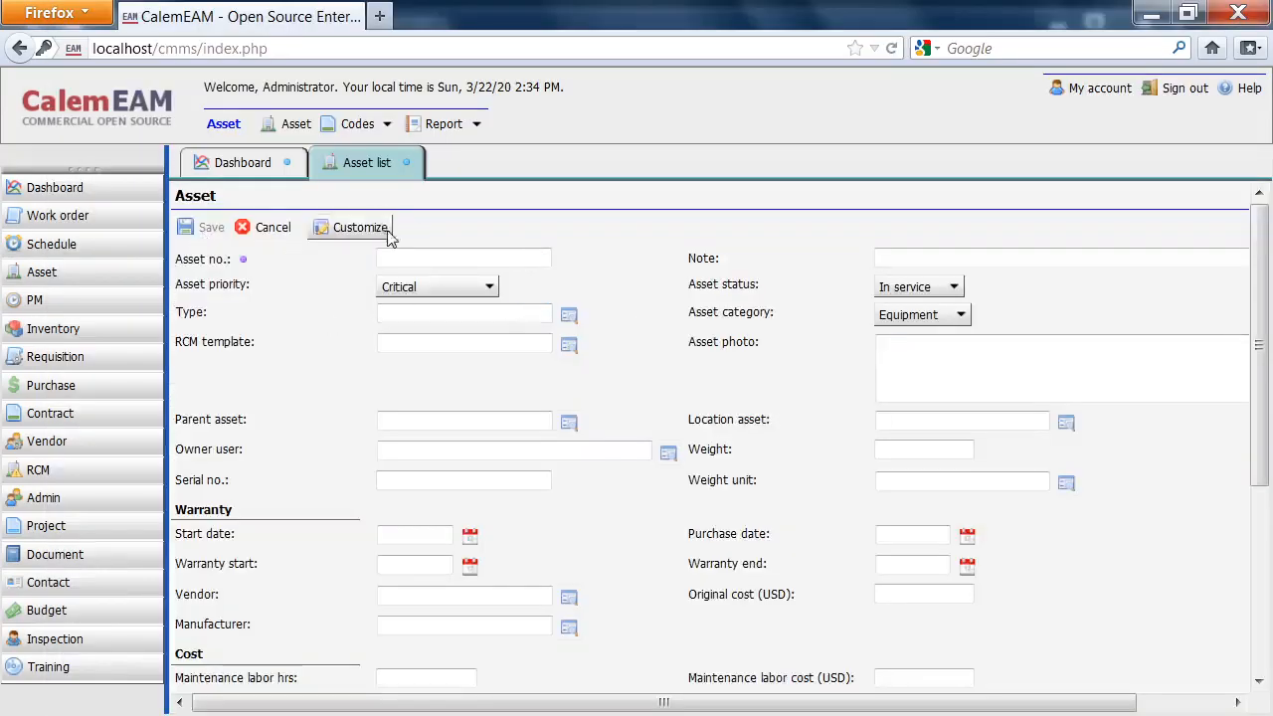
left_click(453, 258)
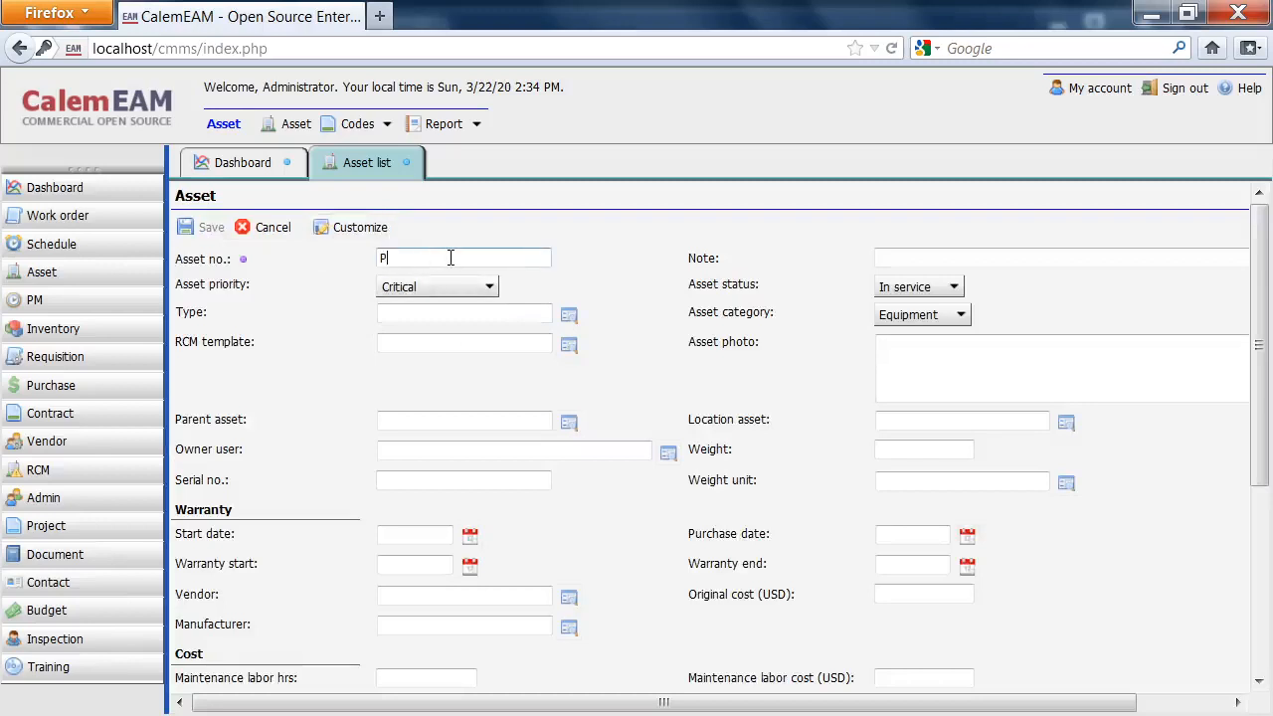
left_click(918, 258)
type("Ruang Poliklinik")
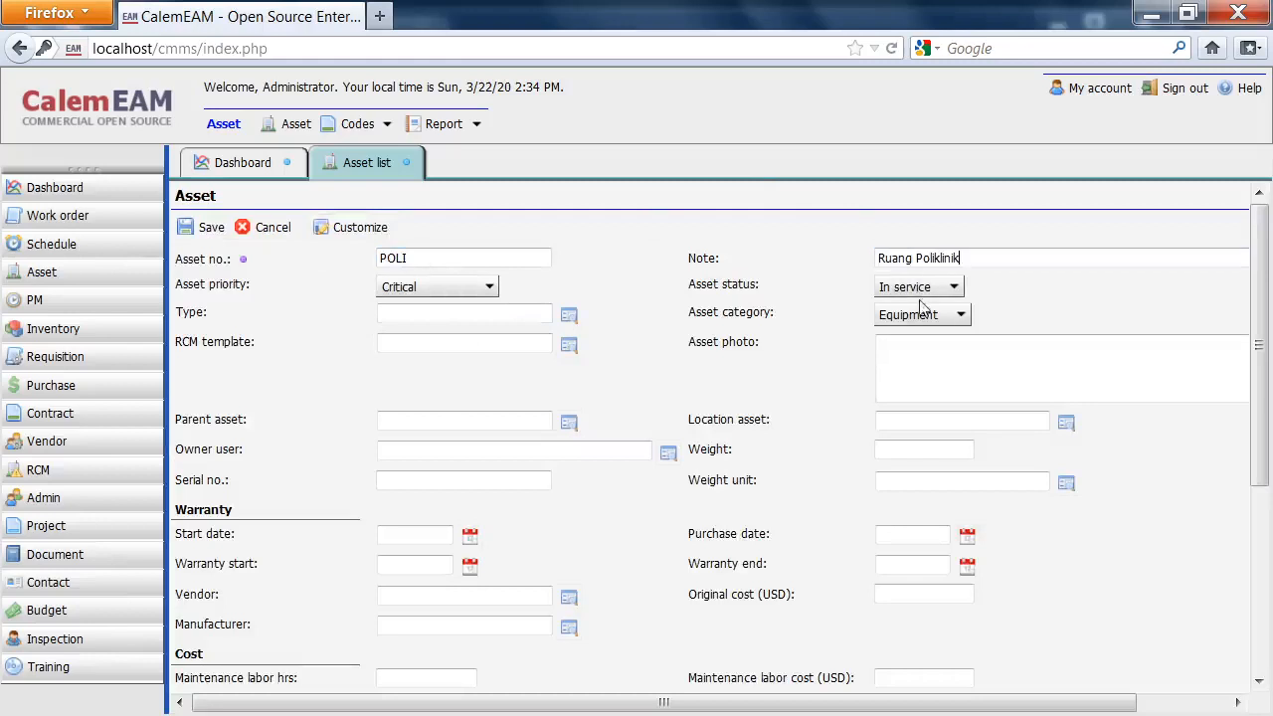
Set the POLI asset's category to Location and its Type to Ruang, and save it.
left_click(943, 317)
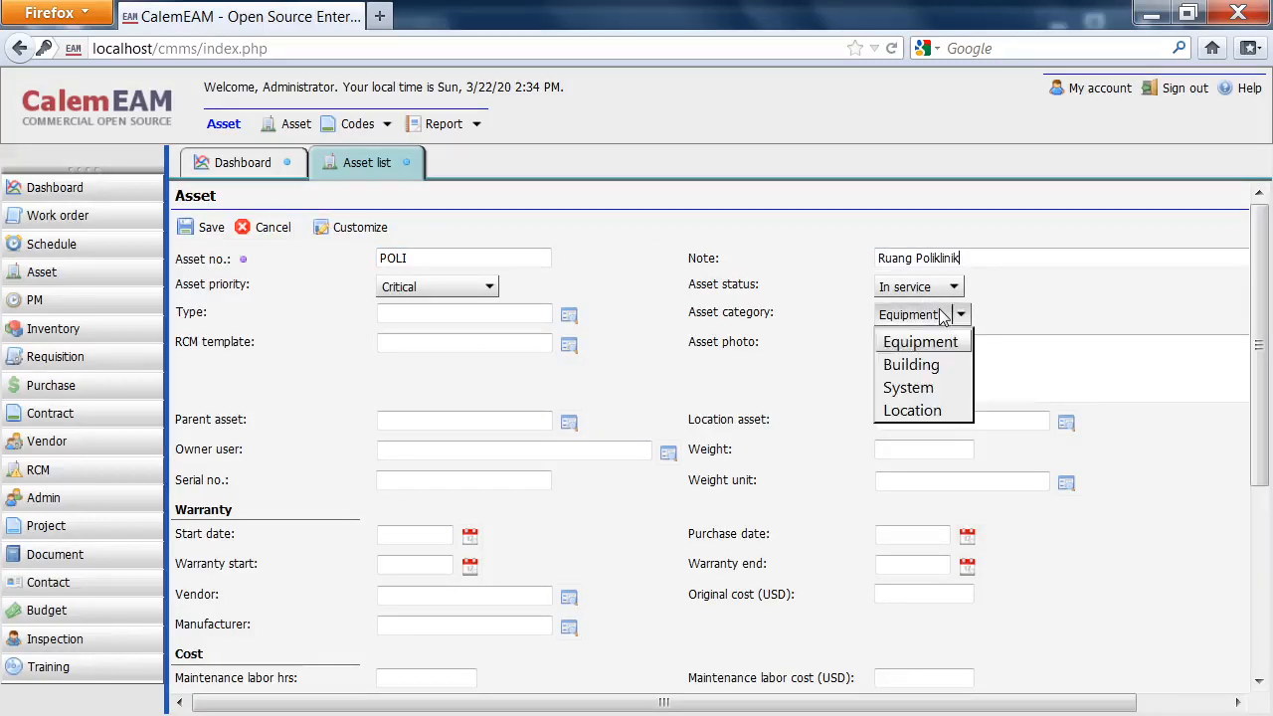
left_click(945, 411)
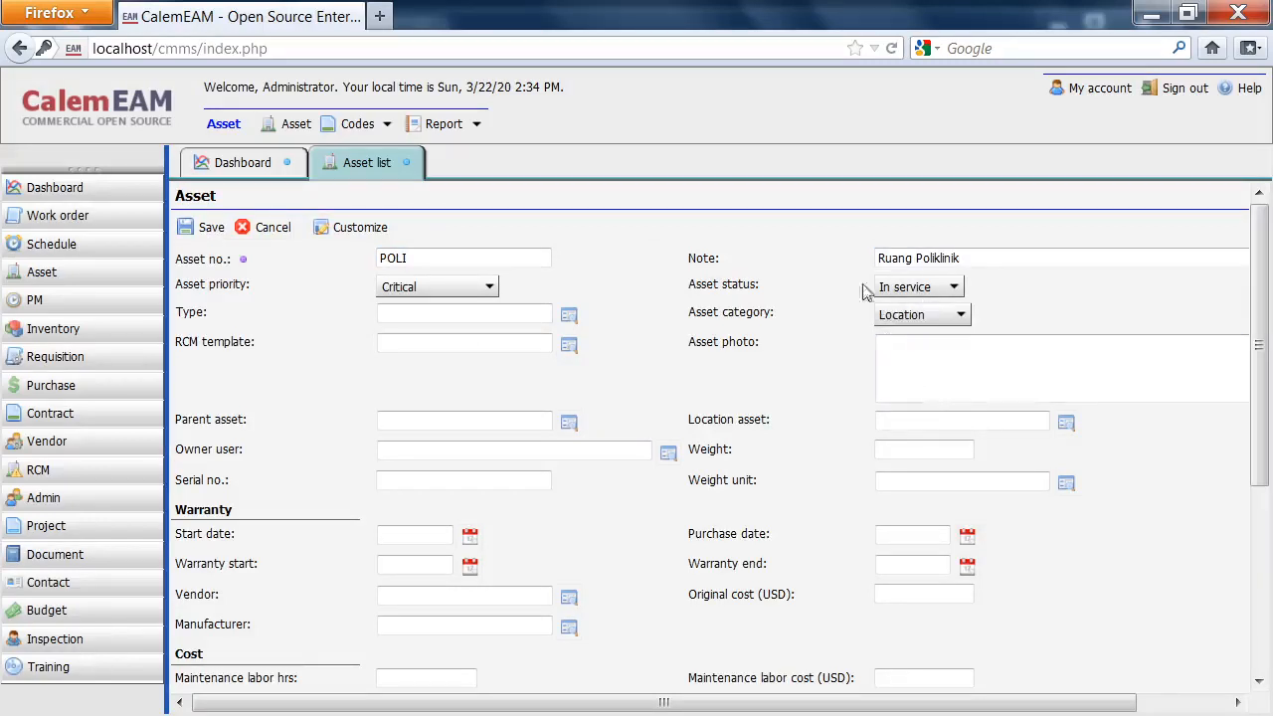
left_click(568, 315)
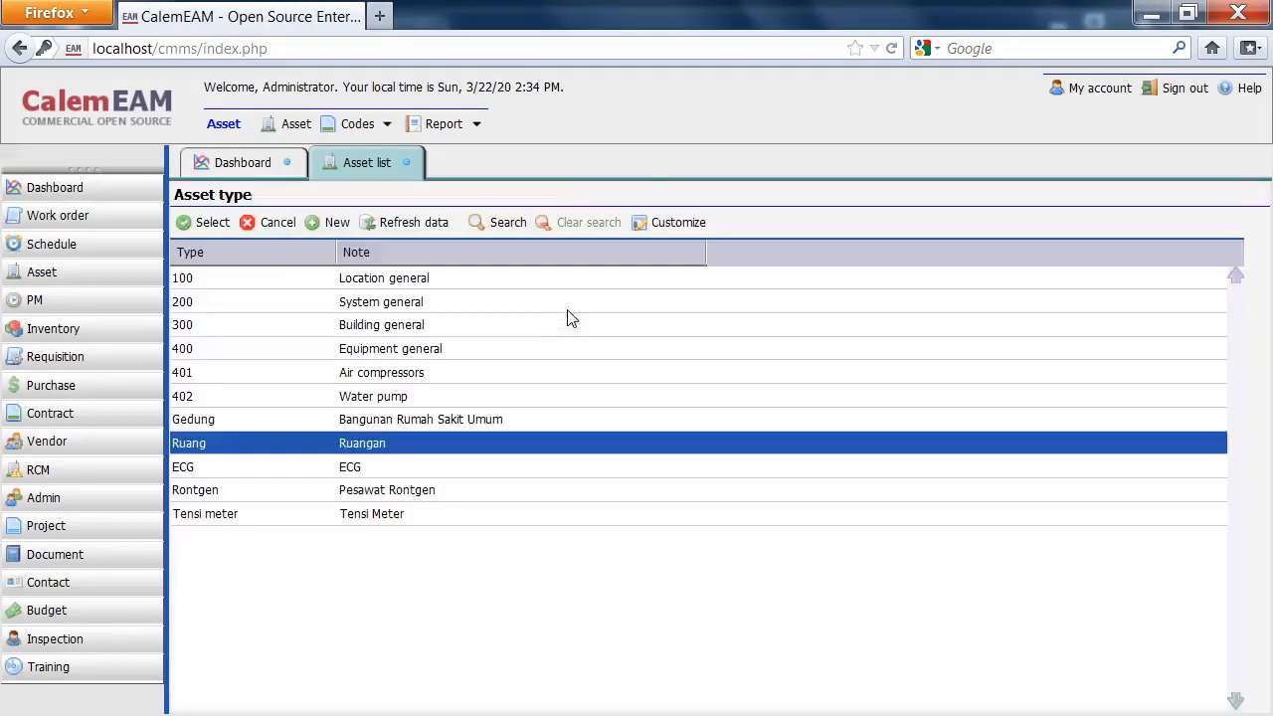
left_click(210, 224)
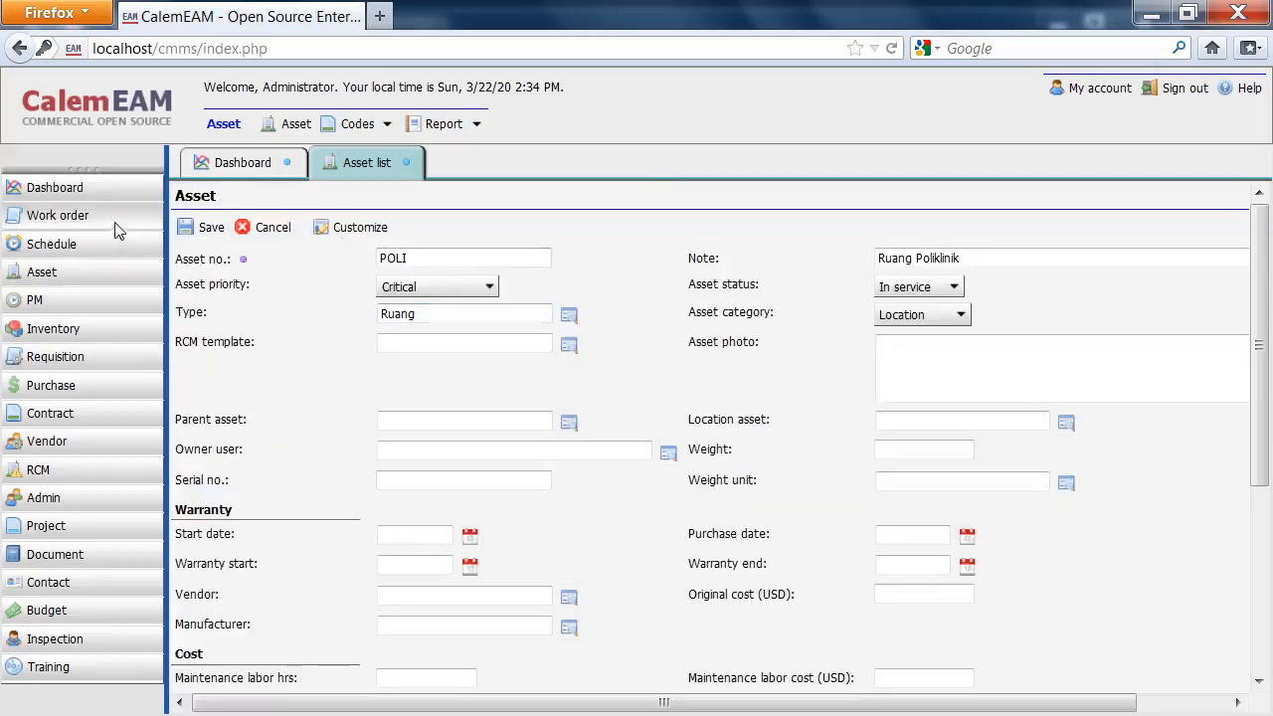
left_click(202, 227)
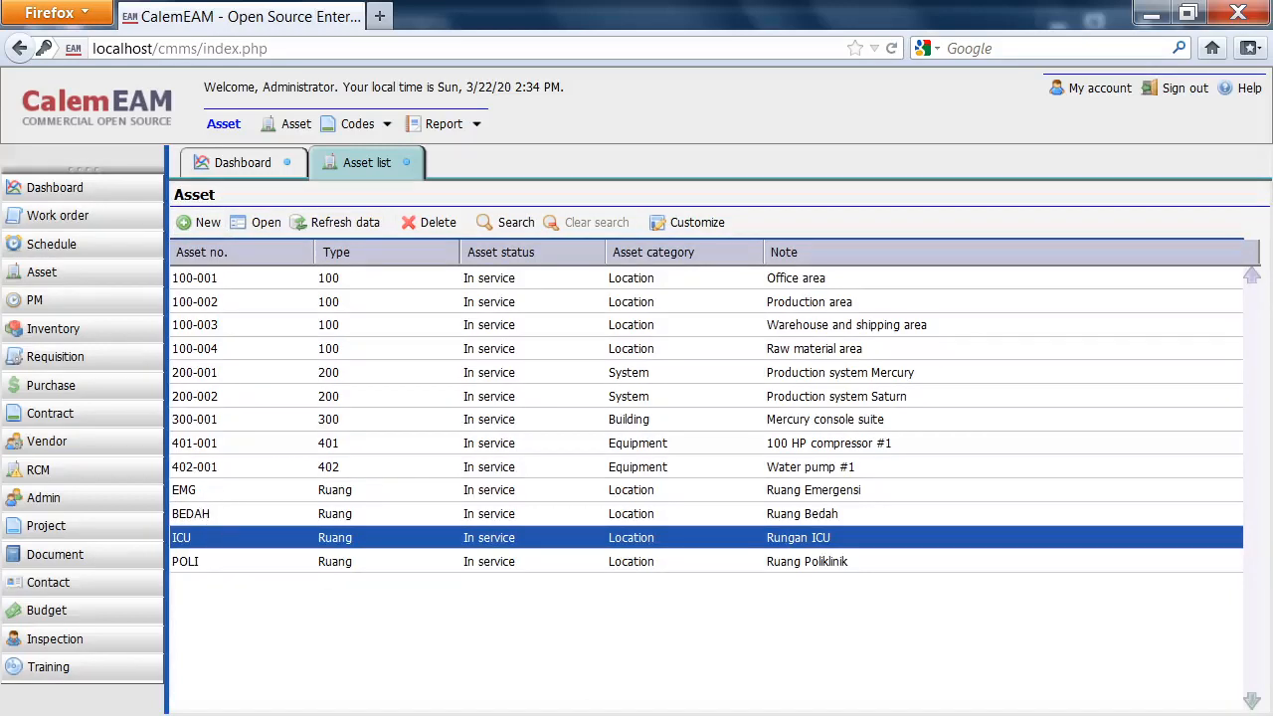
Copy the code ECG-001 from the asset table on the PDF's second page and enter it as a new CalemEAM asset's number.
key("alt+Tab")
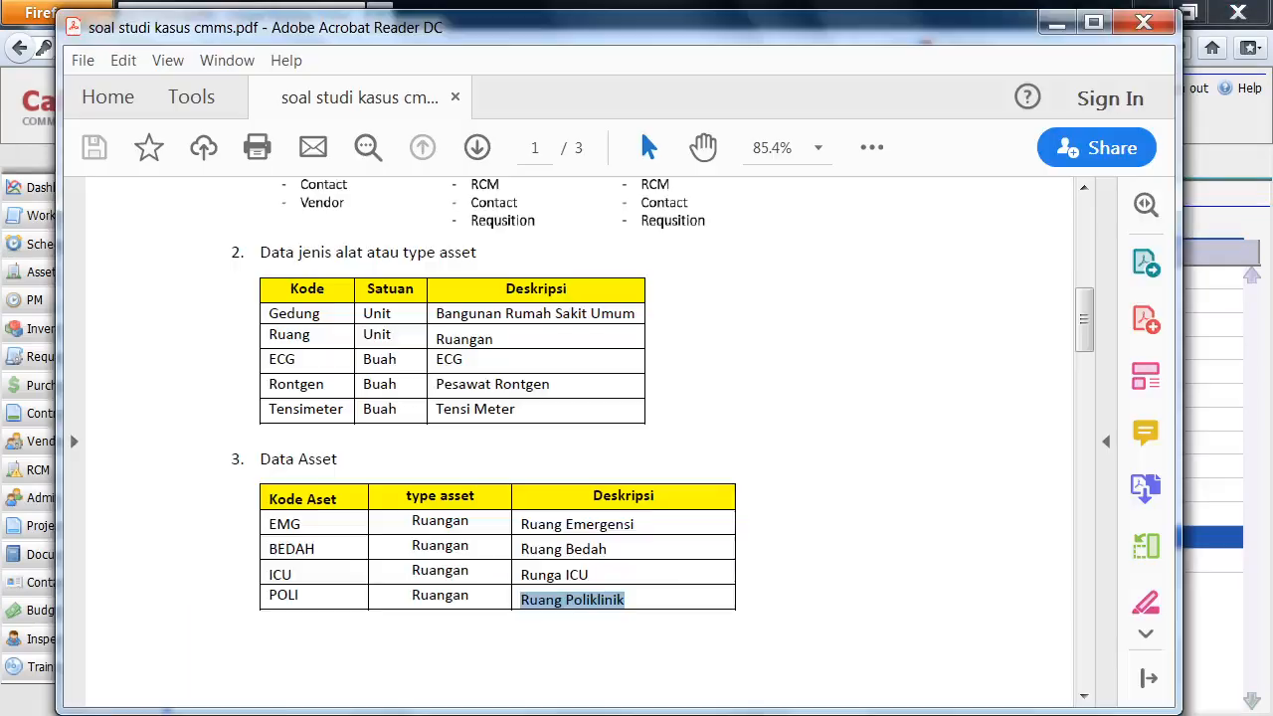
scroll(639, 508, "down", 5)
scroll(638, 509, "down", 5)
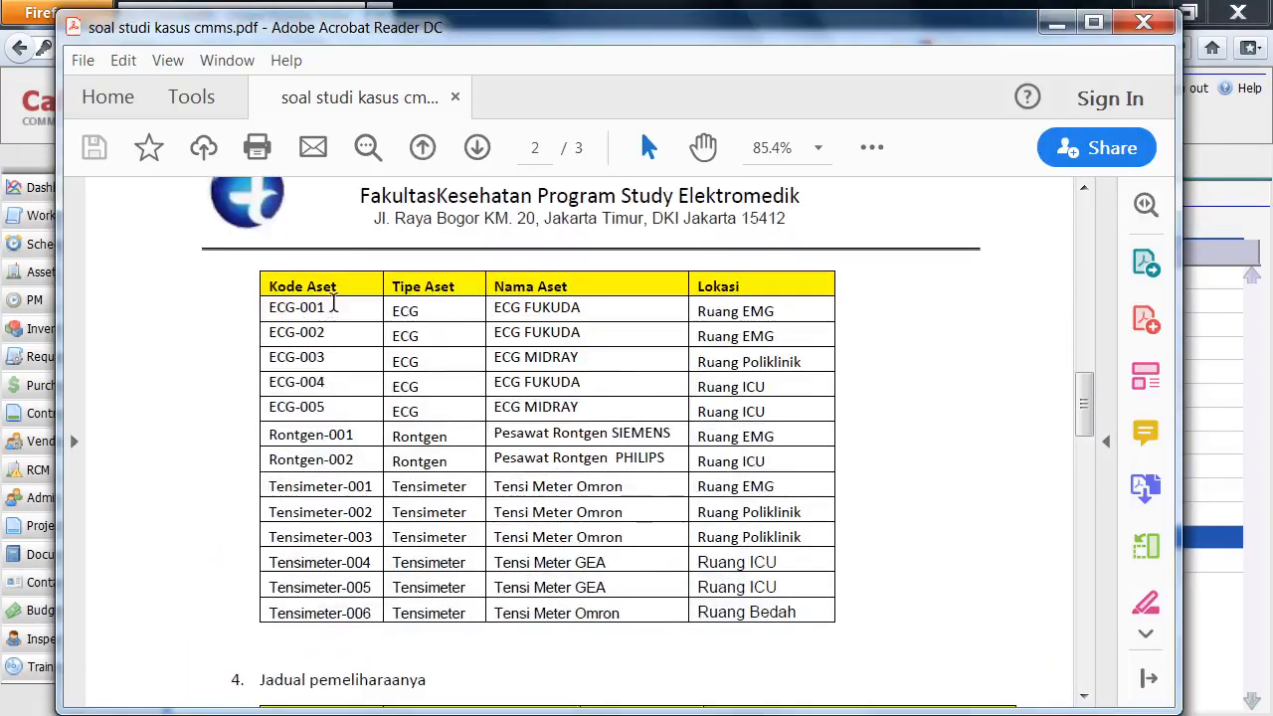
left_click_drag(341, 314, 254, 309)
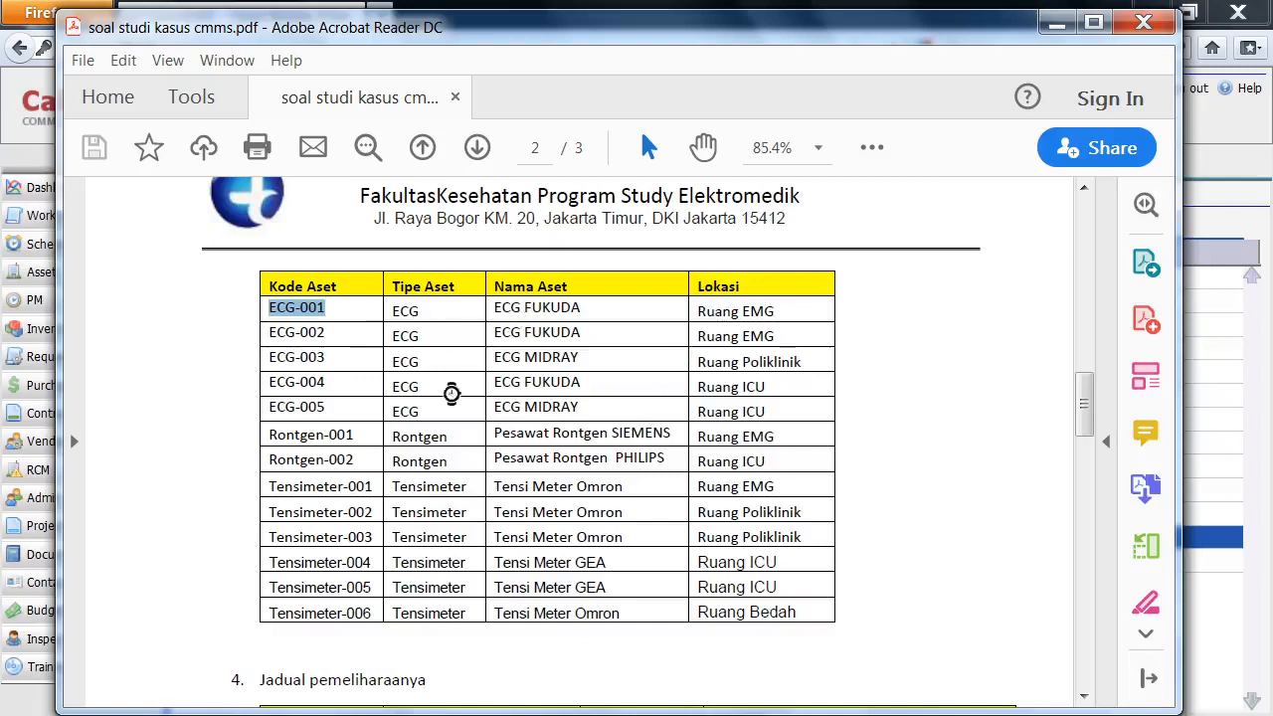
key("alt+Tab")
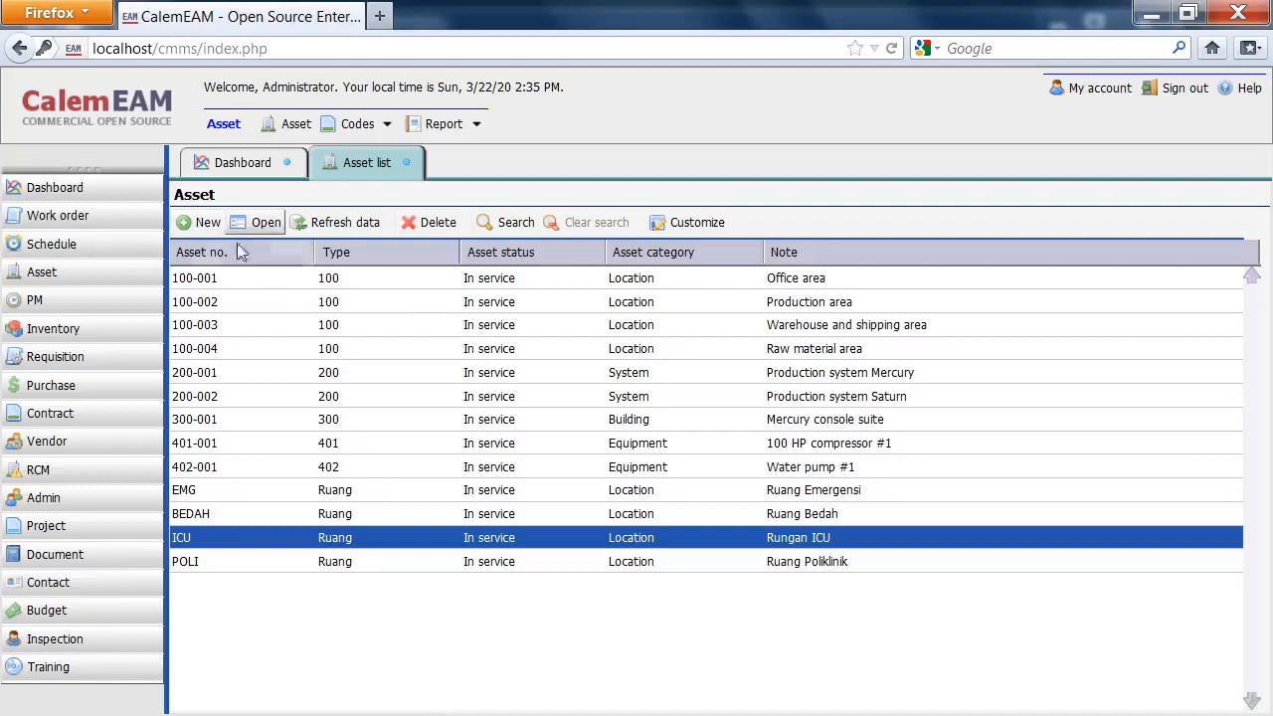
left_click(210, 223)
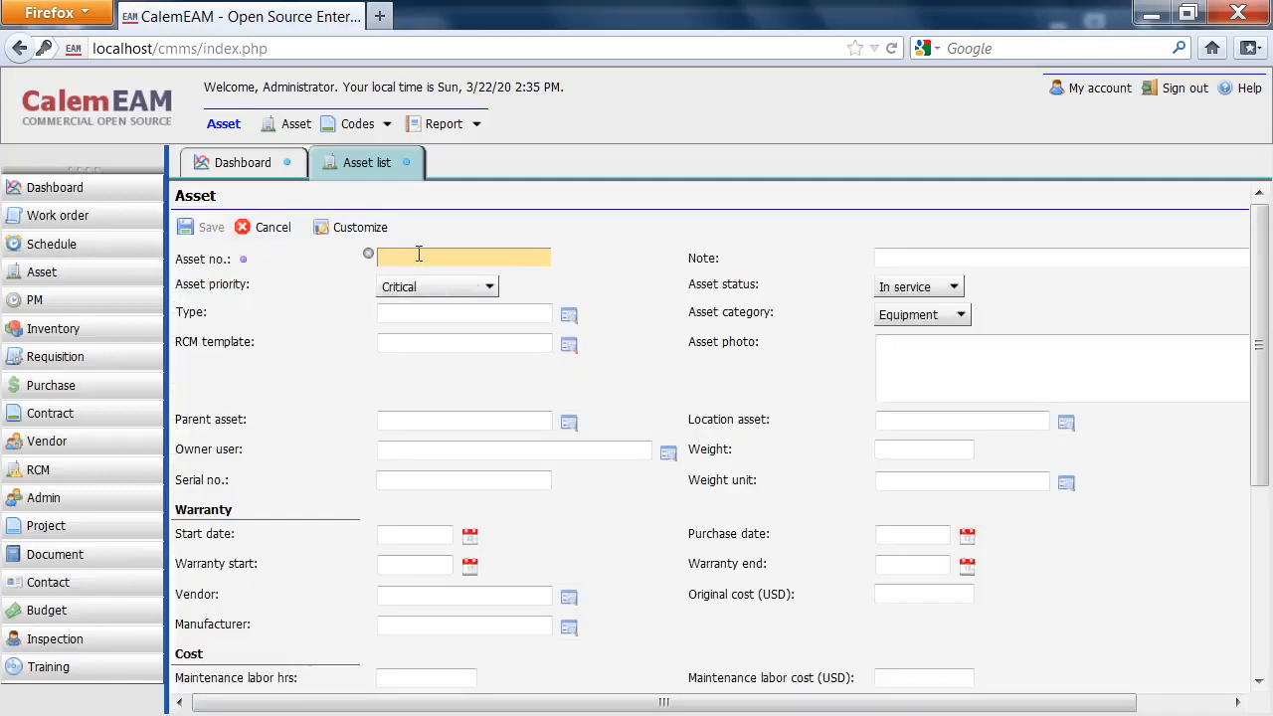
type("ECG-001")
Copy the name ECG FUKUDA from the ECG-001 row of the PDF into the new asset's Note in CalemEAM.
key("alt+Tab")
left_click(597, 311)
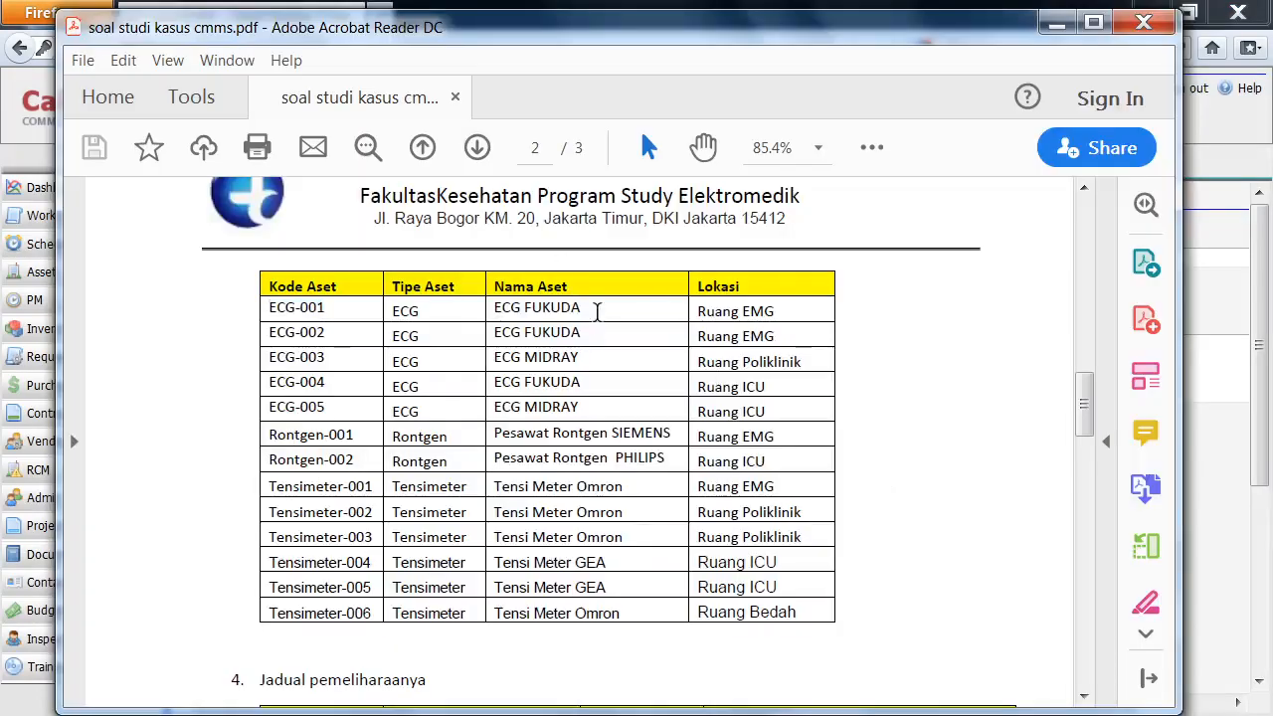
left_click_drag(597, 312, 486, 303)
key("ctrl+c")
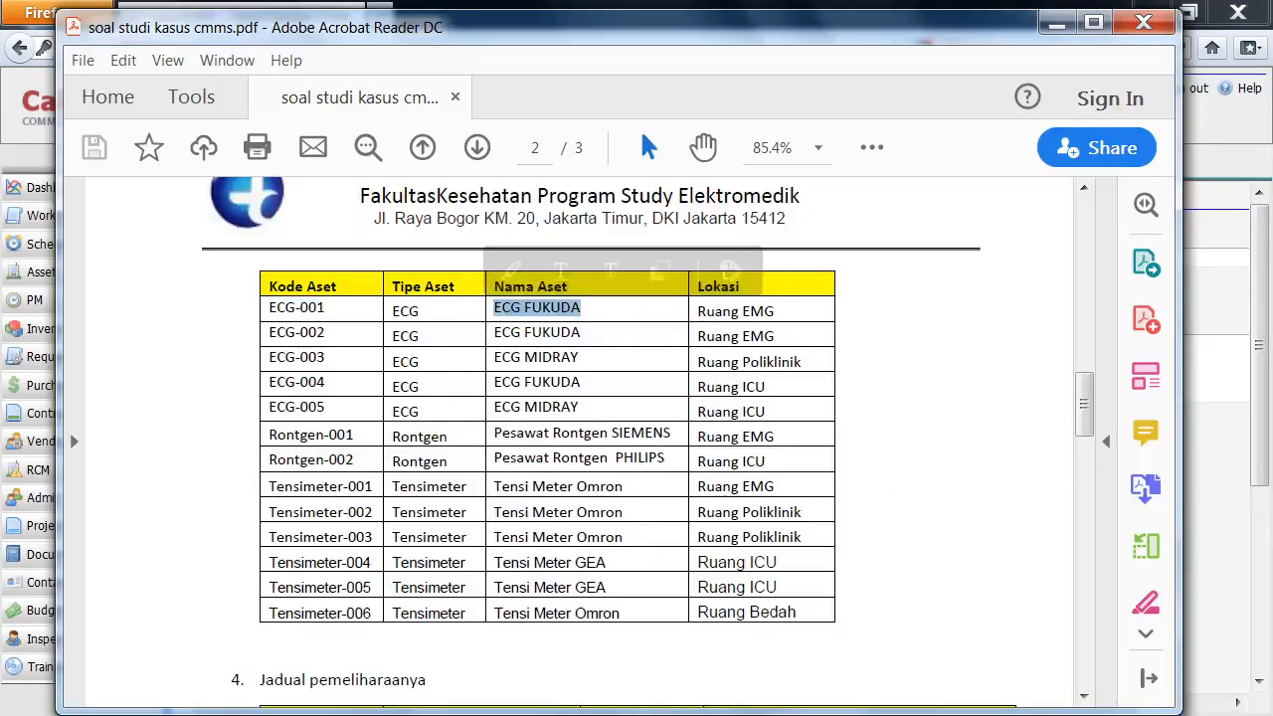
key("alt+Tab")
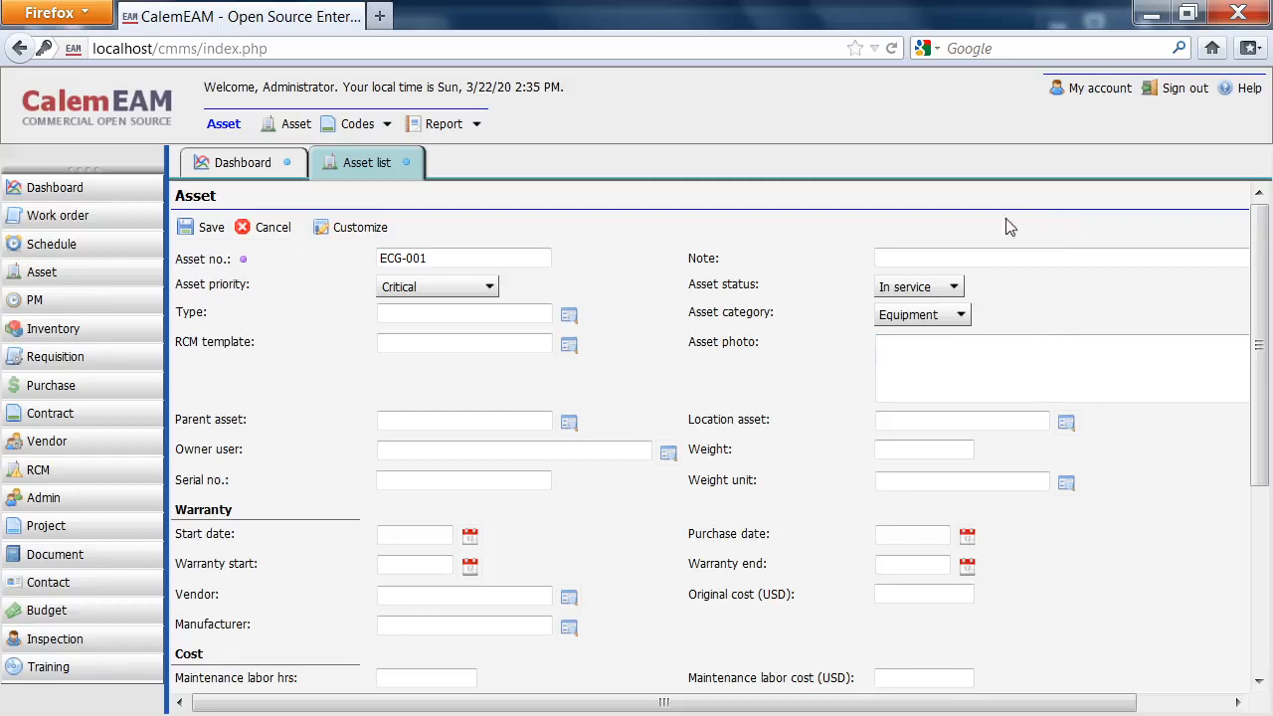
key("ctrl+v")
Set the ECG-001 asset's Type to ECG from the asset type list.
left_click(568, 315)
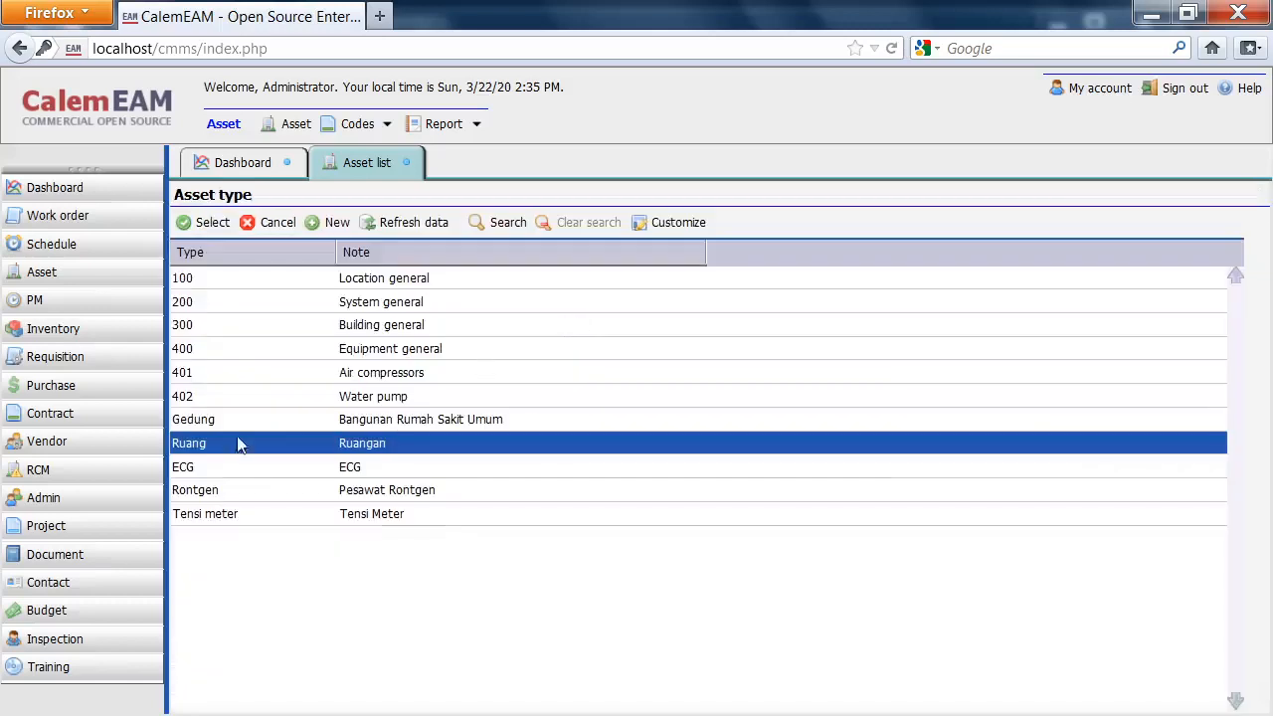
left_click(185, 469)
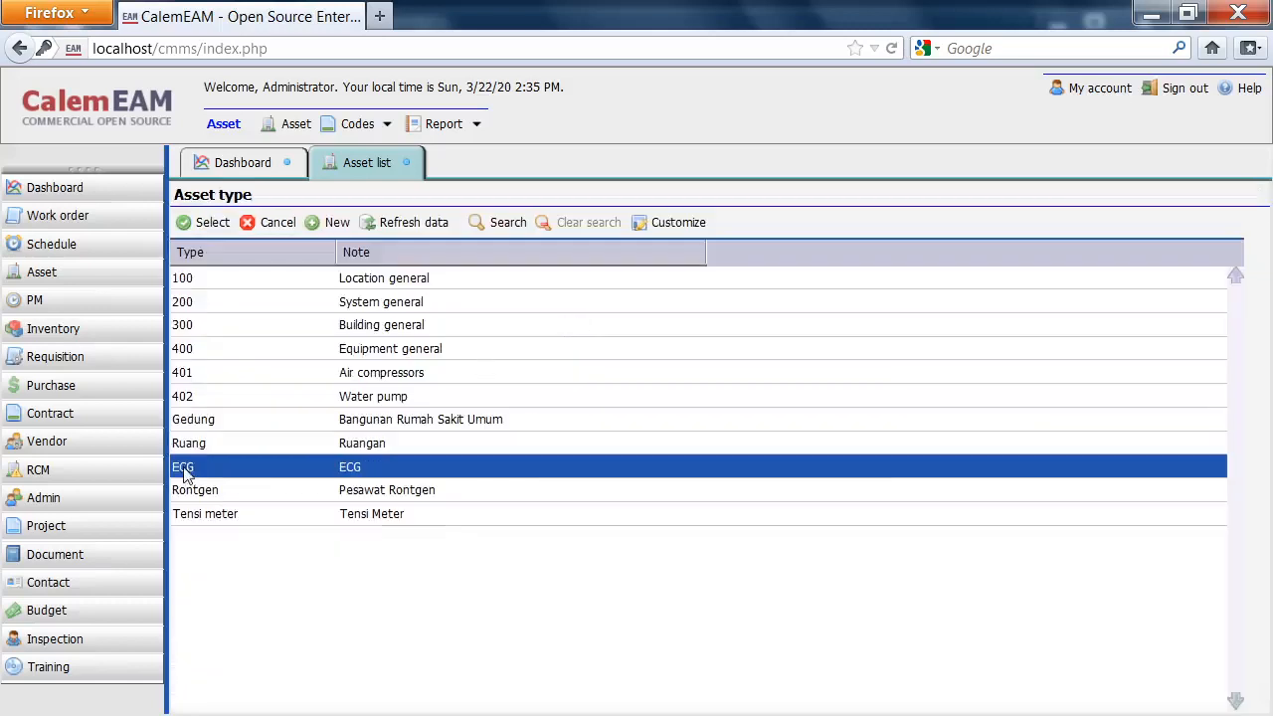
left_click(195, 222)
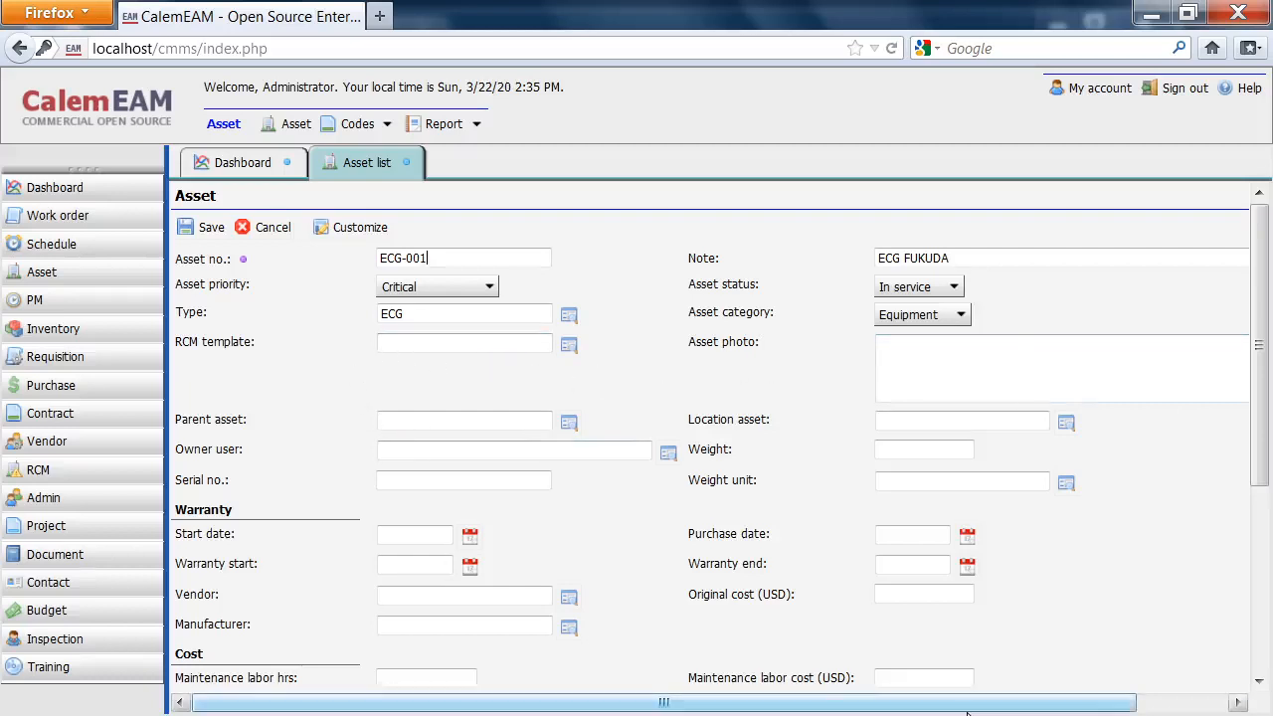
left_click(1146, 713)
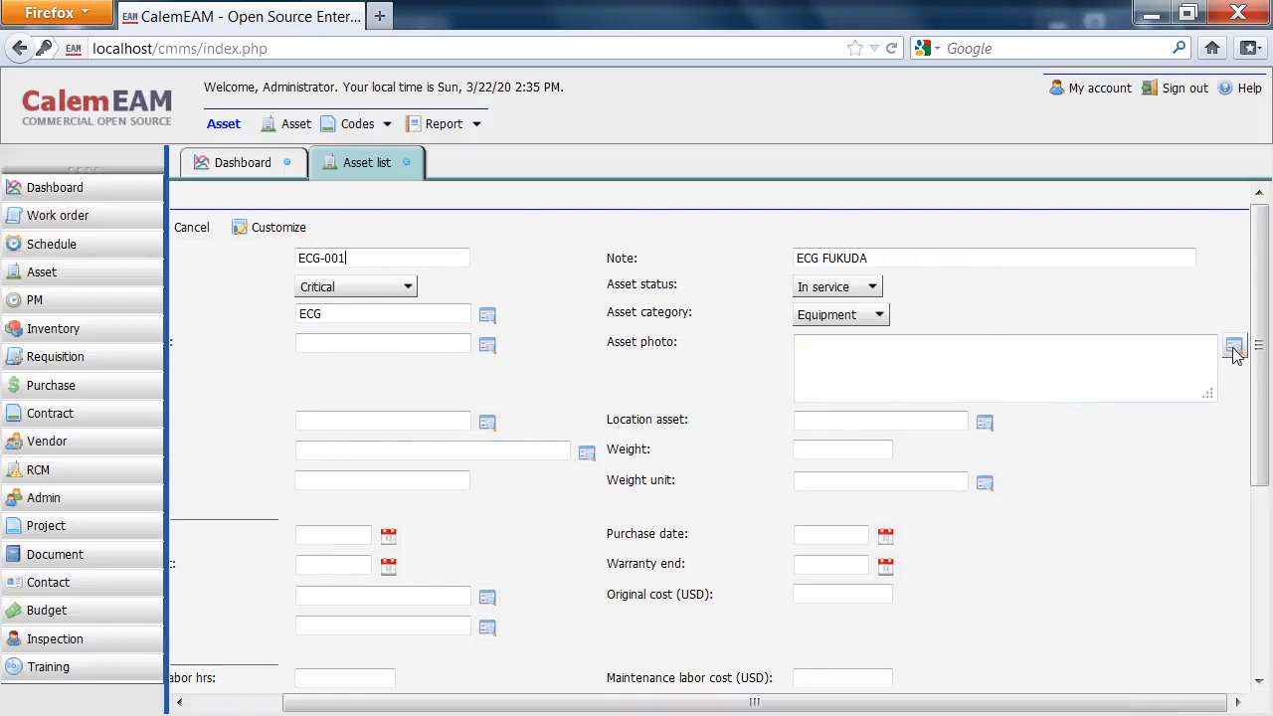
left_click(964, 352)
left_click_drag(816, 709, 721, 710)
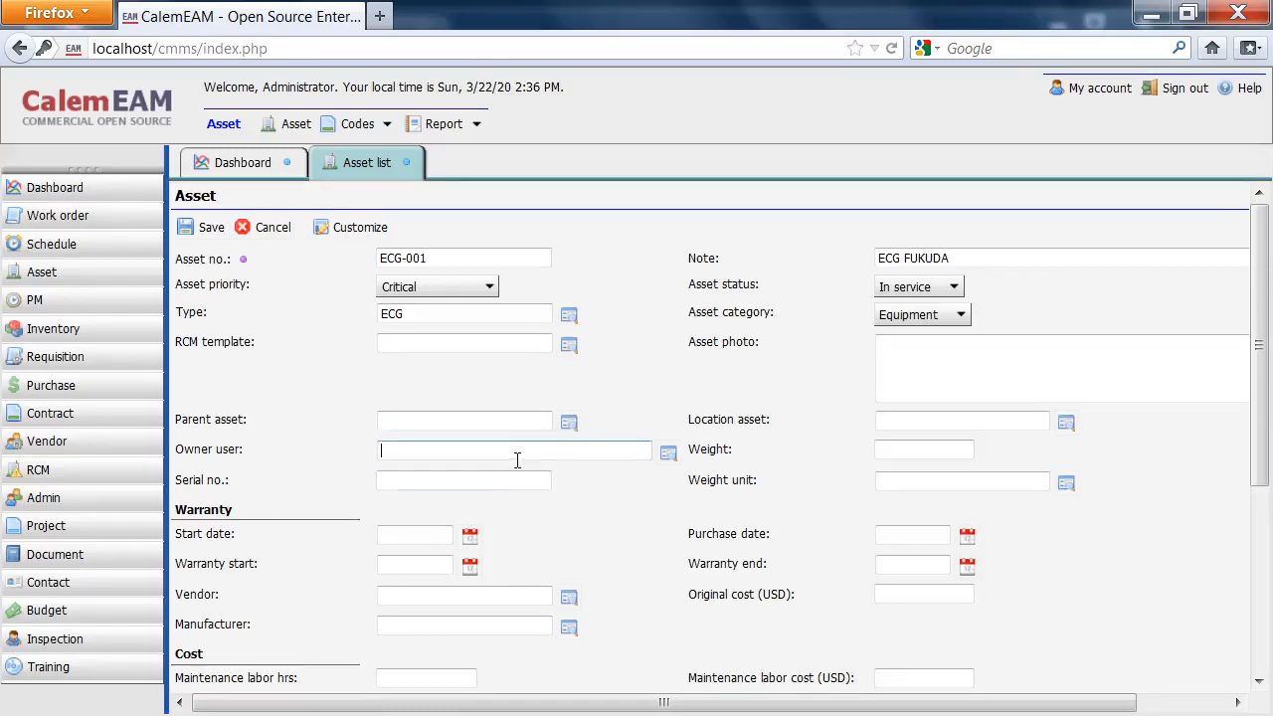
left_click(518, 479)
left_click(909, 453)
left_click(917, 481)
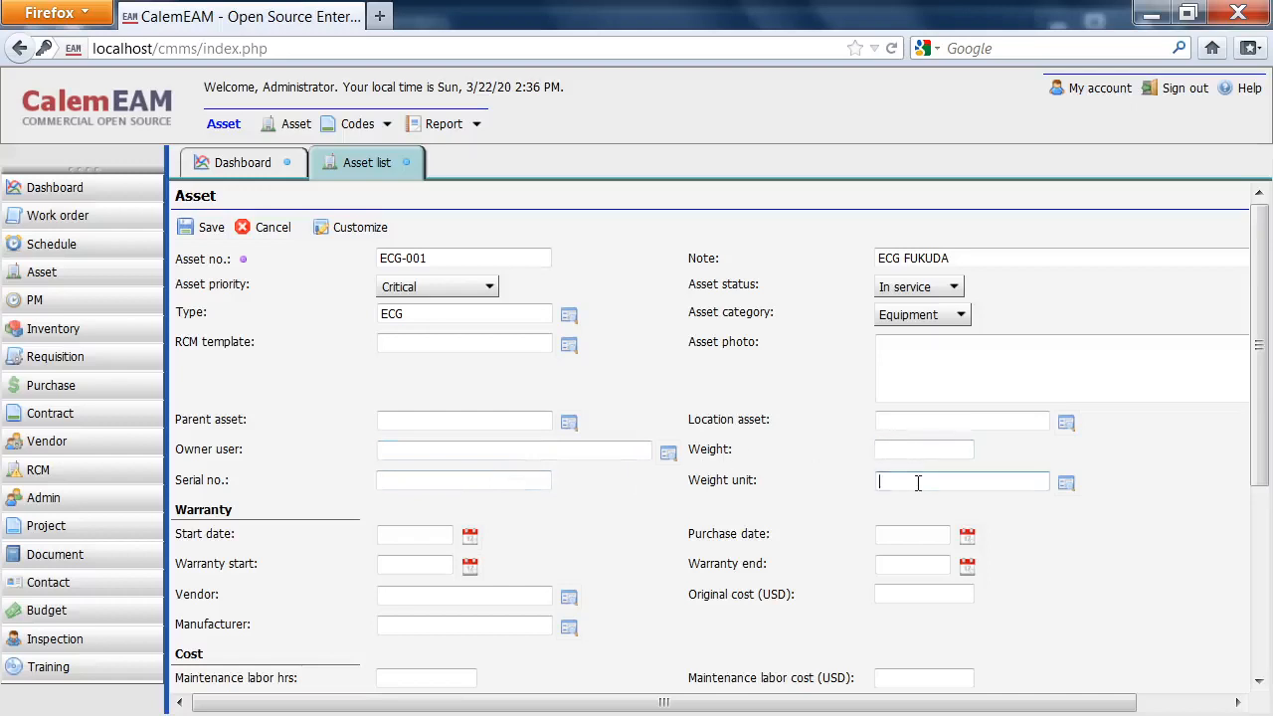
Set the ECG-001 asset's Location asset to EMG from the asset list.
left_click(914, 412)
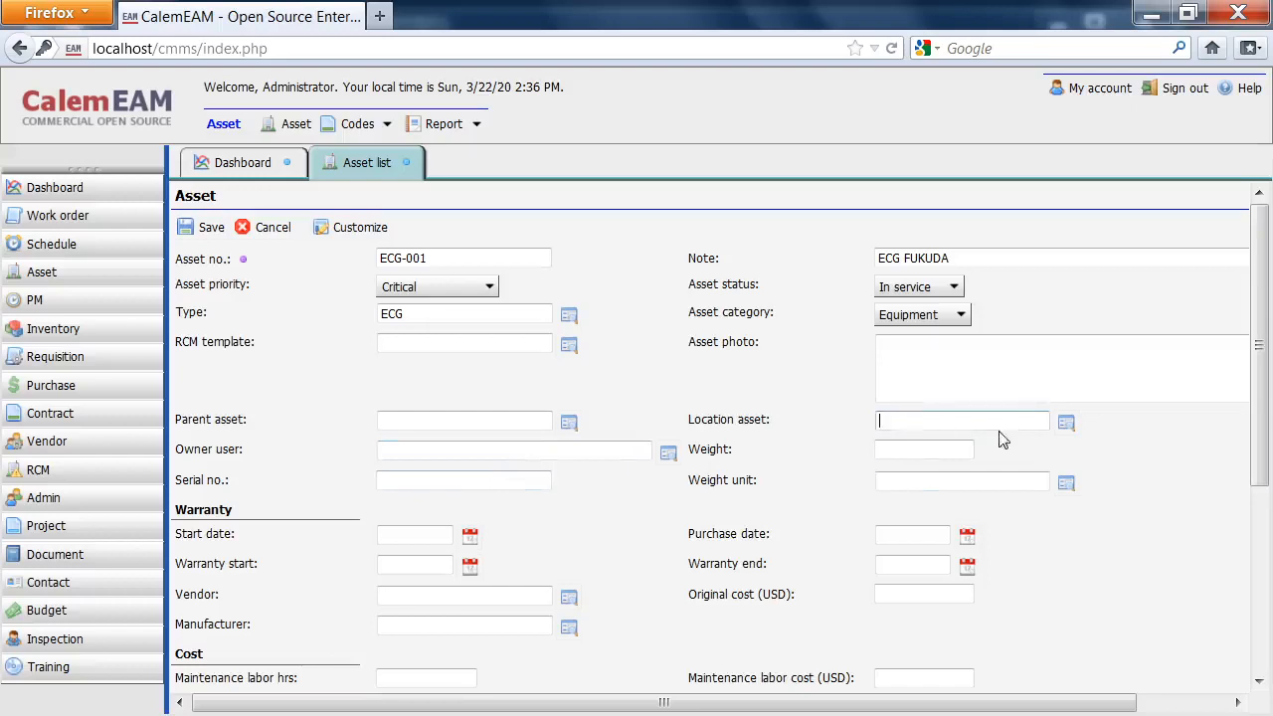
left_click(1067, 424)
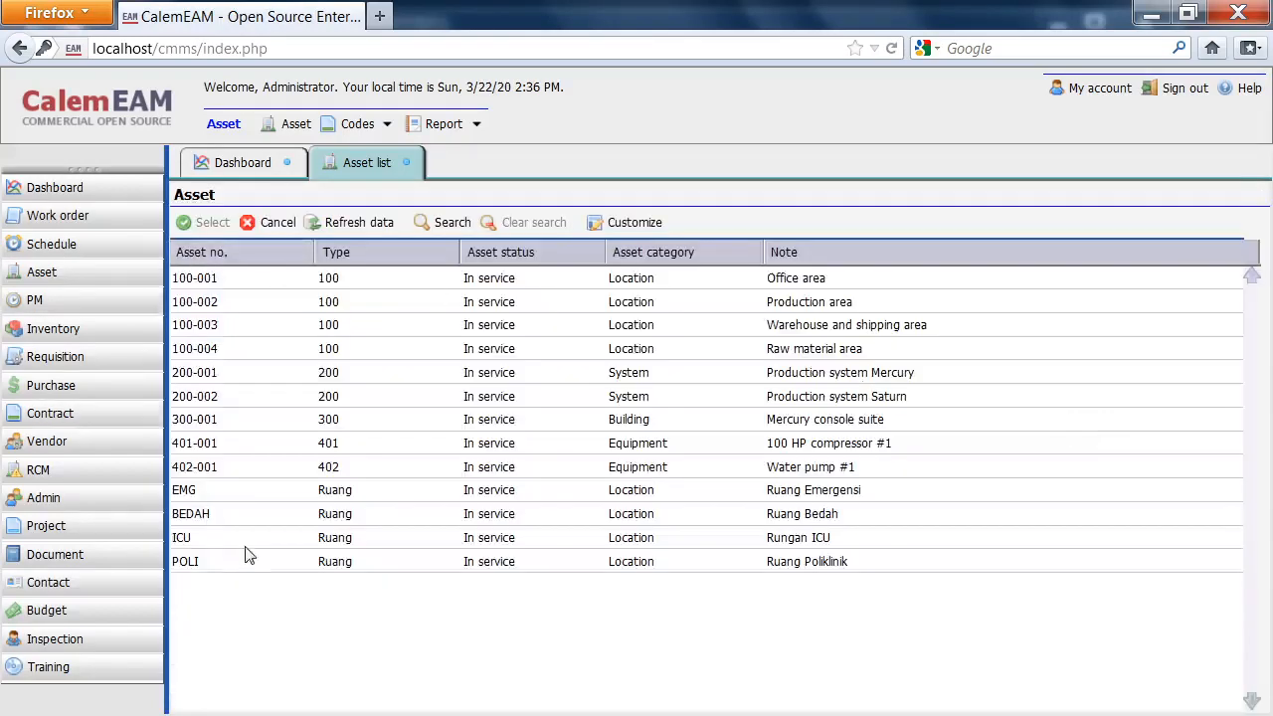
left_click(193, 493)
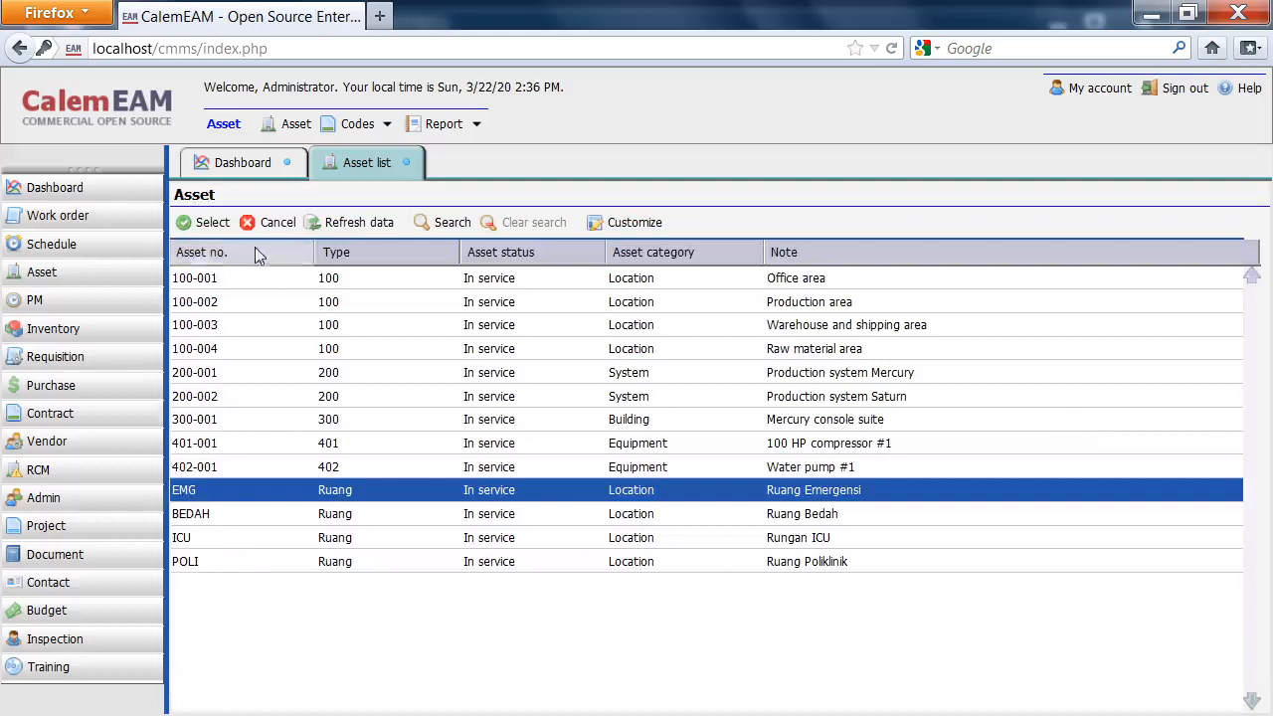
left_click(205, 222)
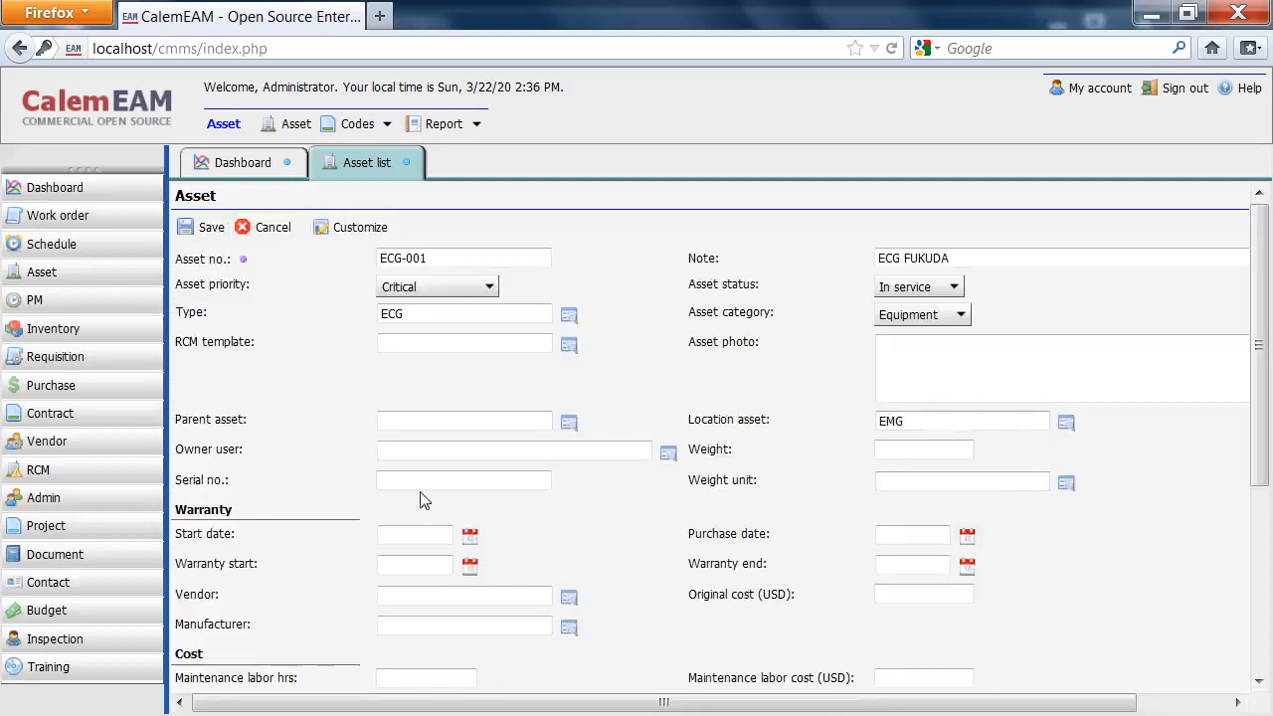
Review the warranty, vendor, original cost and maintenance cost fields of the ECG-001 asset form.
scroll(546, 547, "down", 1)
scroll(548, 547, "down", 2)
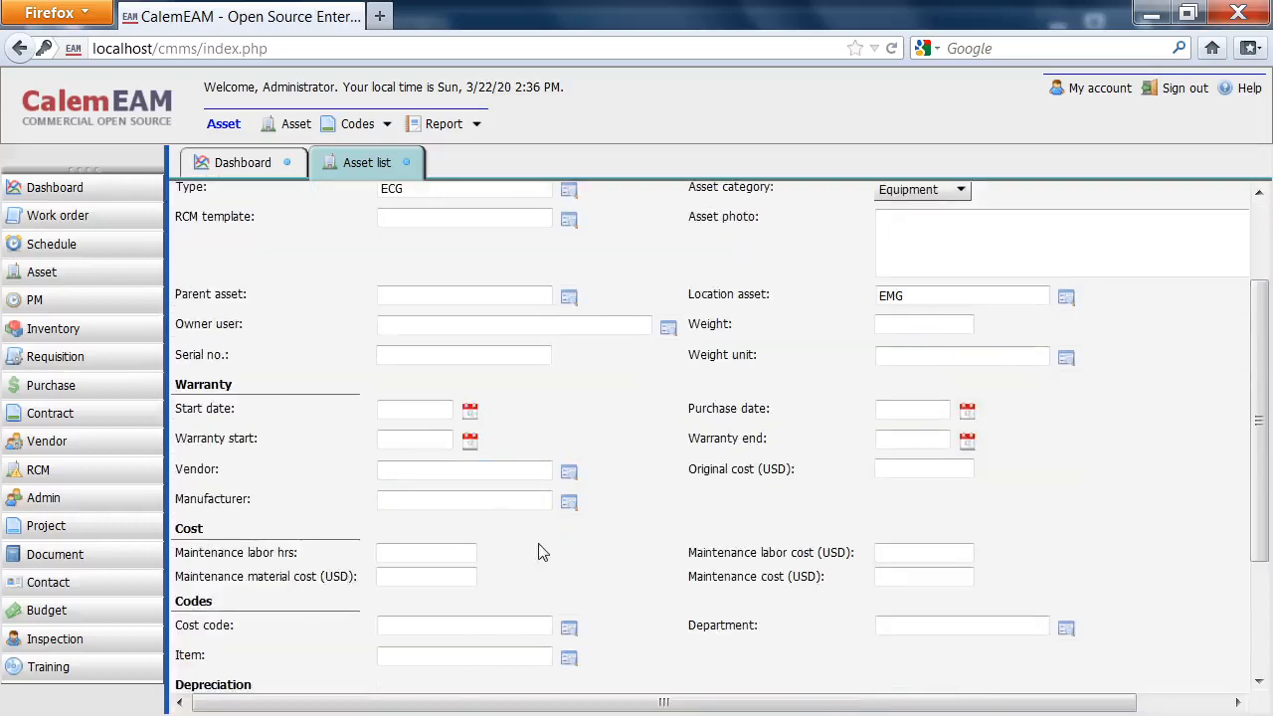
left_click(491, 471)
left_click(416, 437)
left_click(908, 472)
scroll(986, 523, "down", 1)
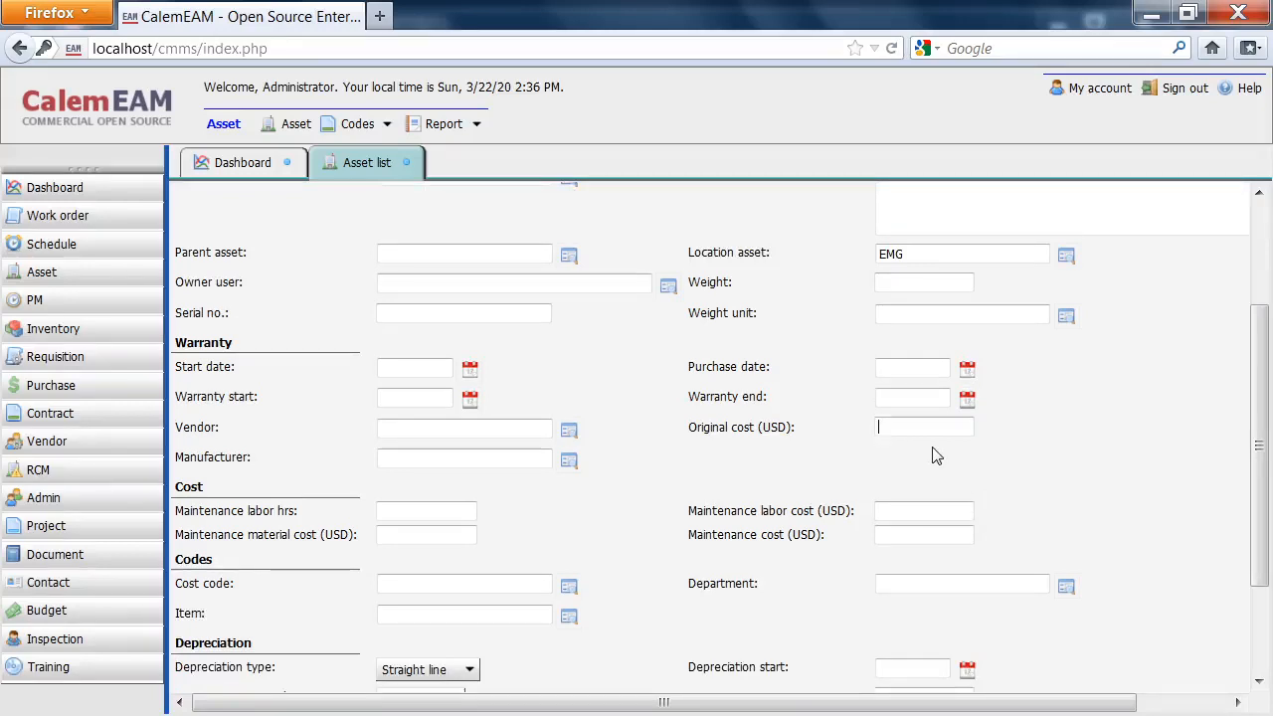
scroll(933, 455, "down", 1)
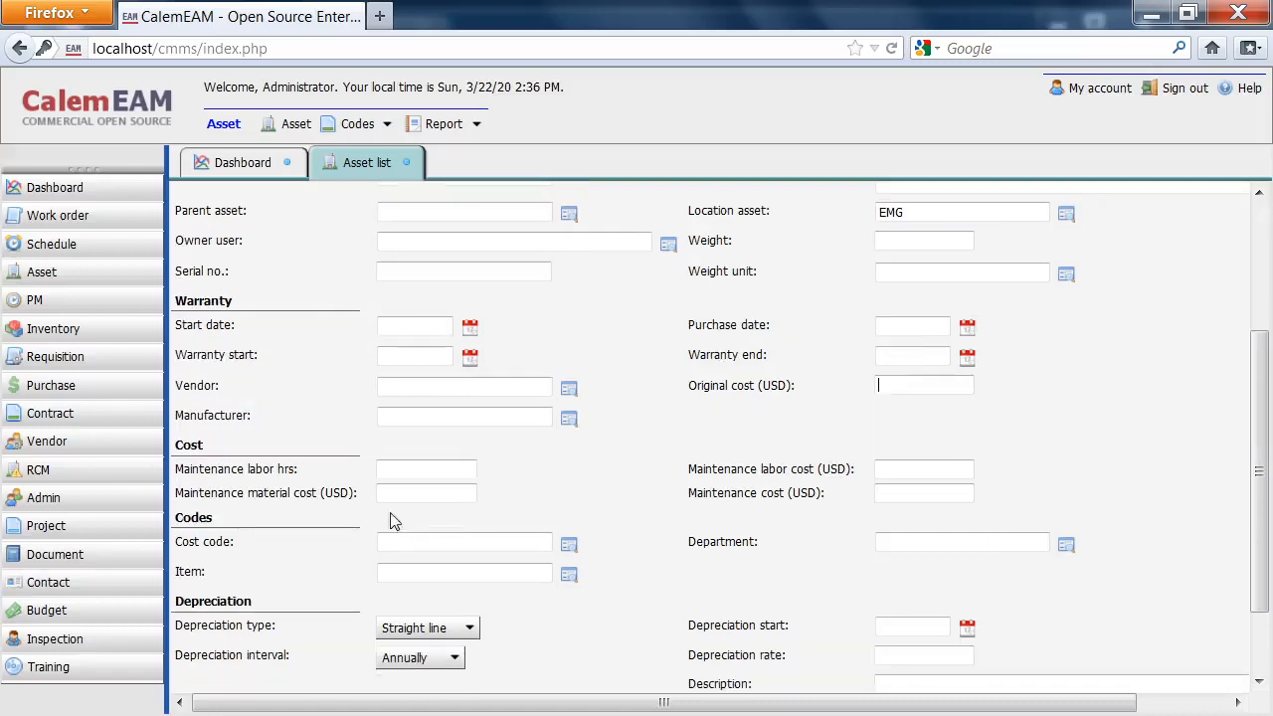
scroll(328, 502, "down", 1)
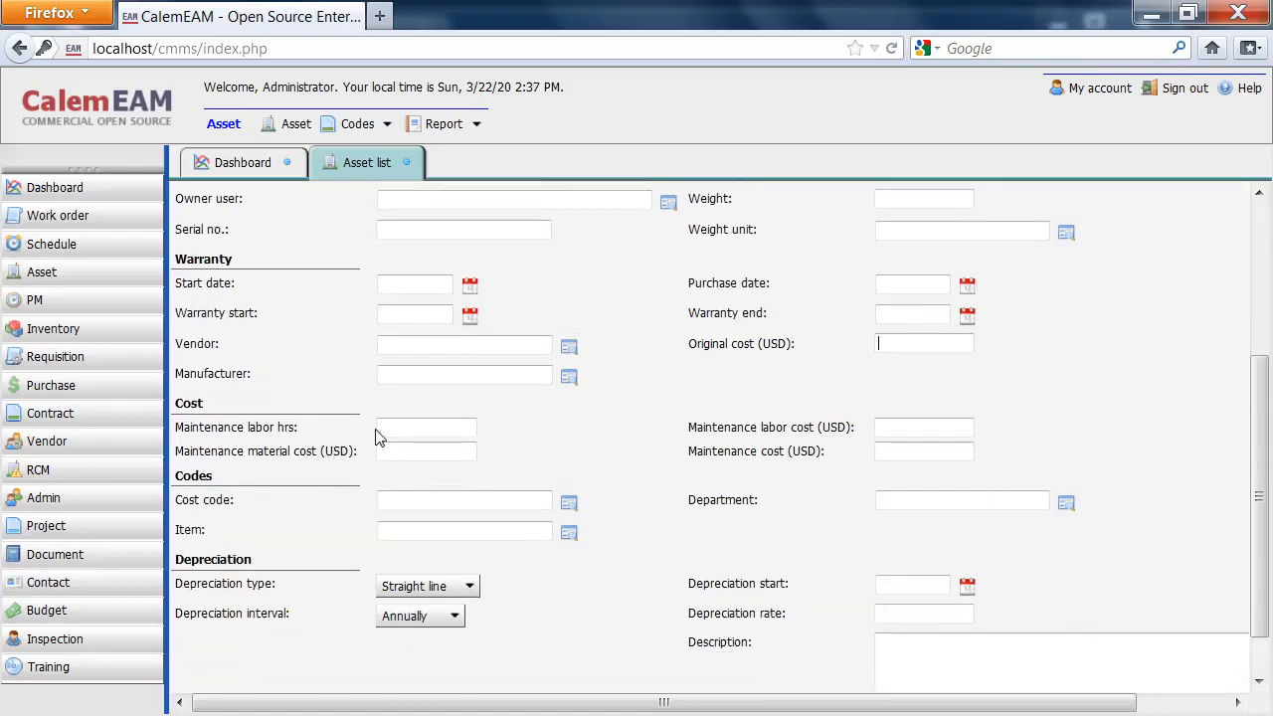
left_click(414, 431)
left_click(416, 459)
scroll(562, 500, "down", 1)
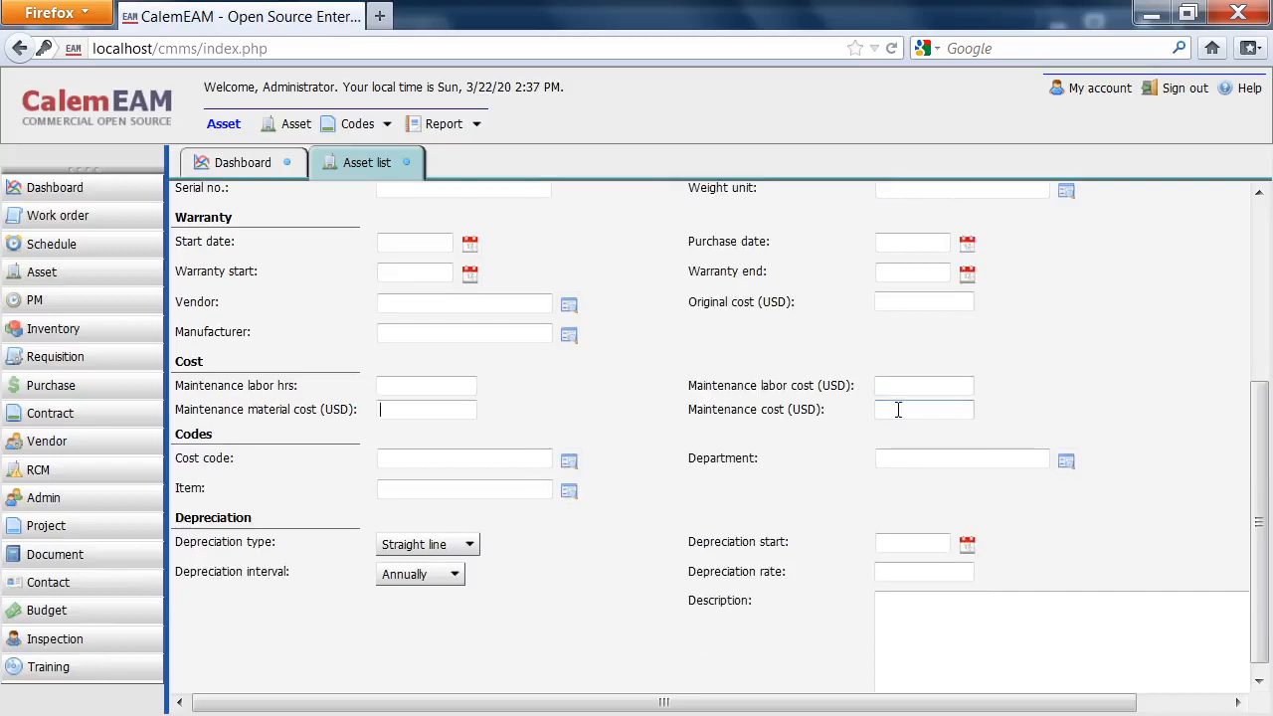
scroll(408, 485, "down", 1)
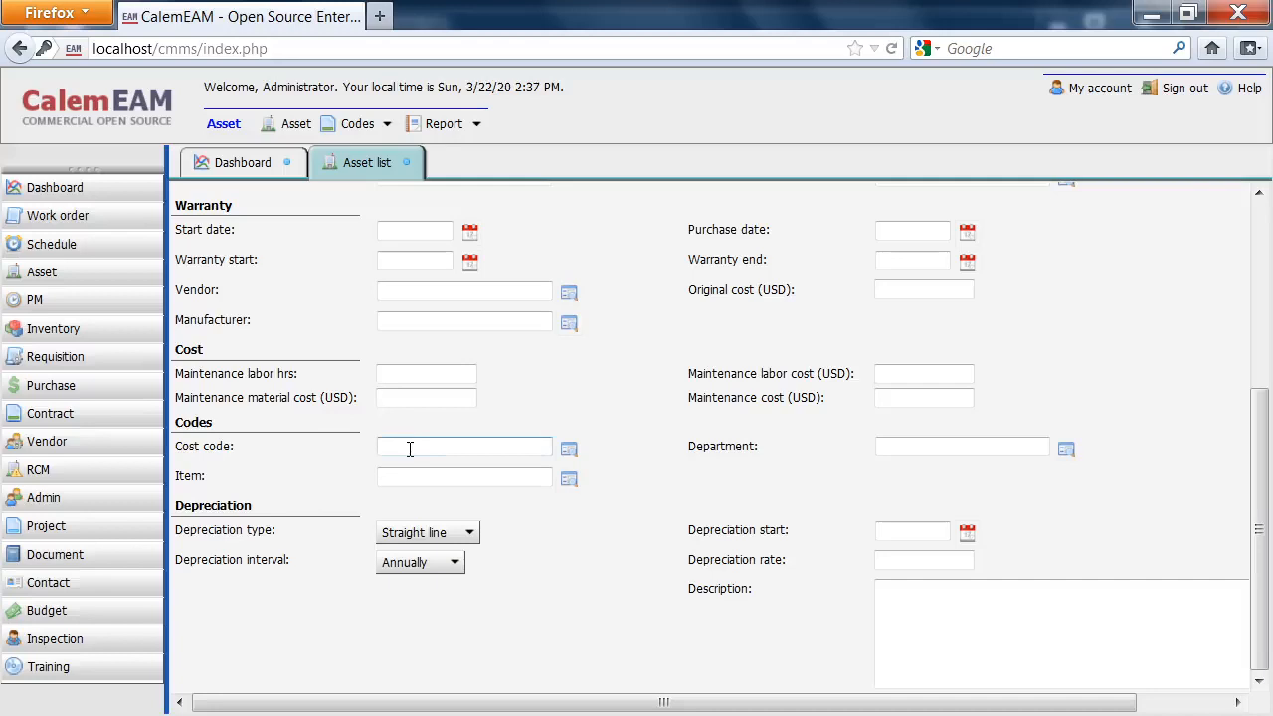
Review the ECG-001 form's codes and depreciation fields, including the available depreciation types and intervals.
left_click(432, 479)
left_click(428, 467)
left_click(470, 534)
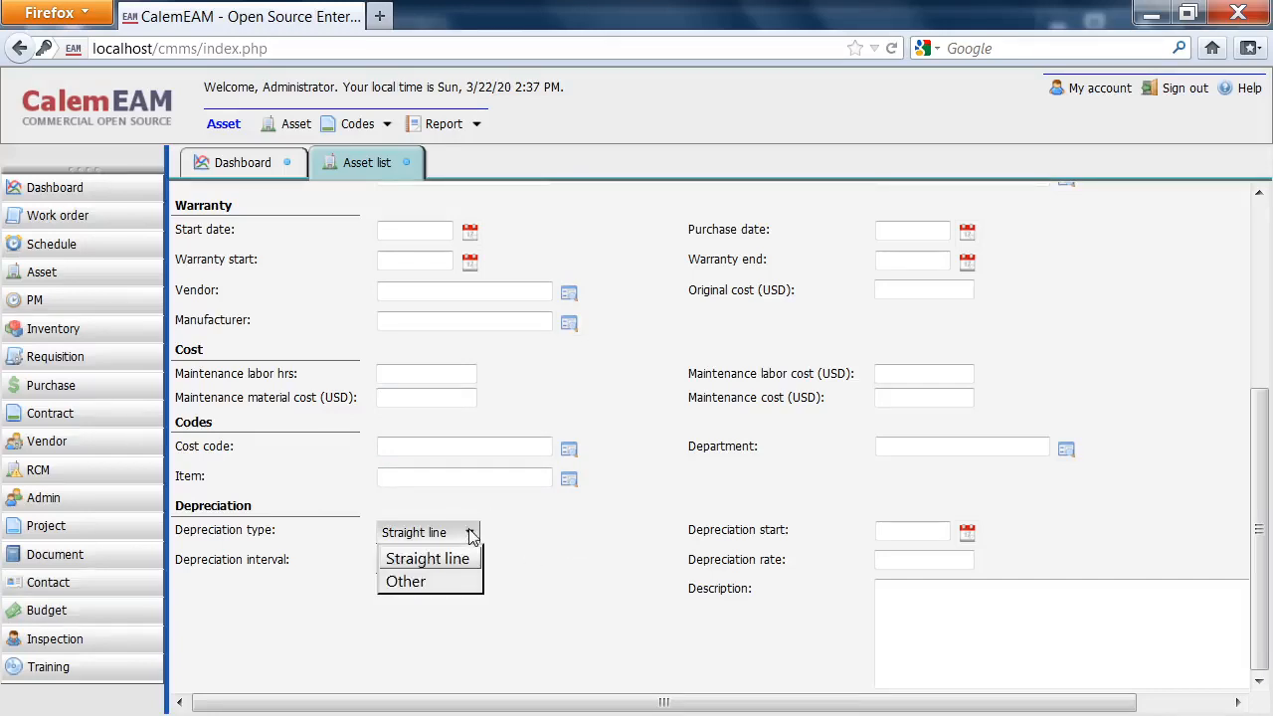
left_click(527, 532)
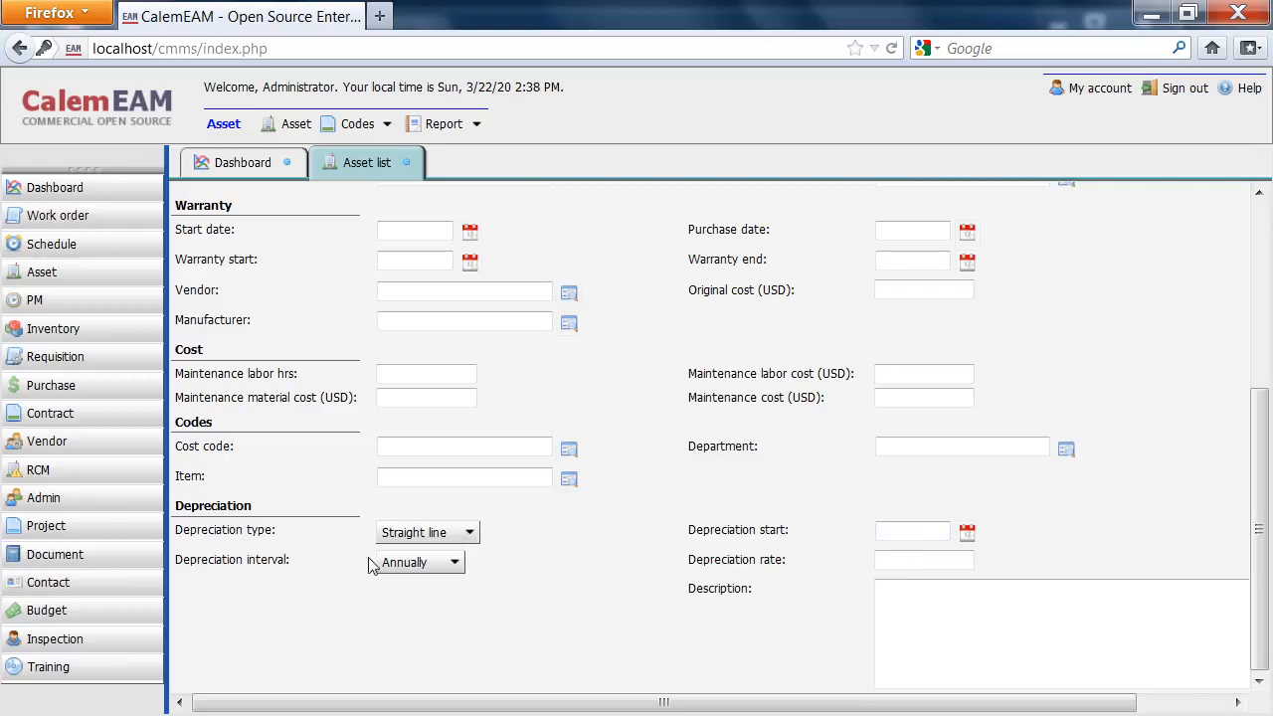
left_click(457, 563)
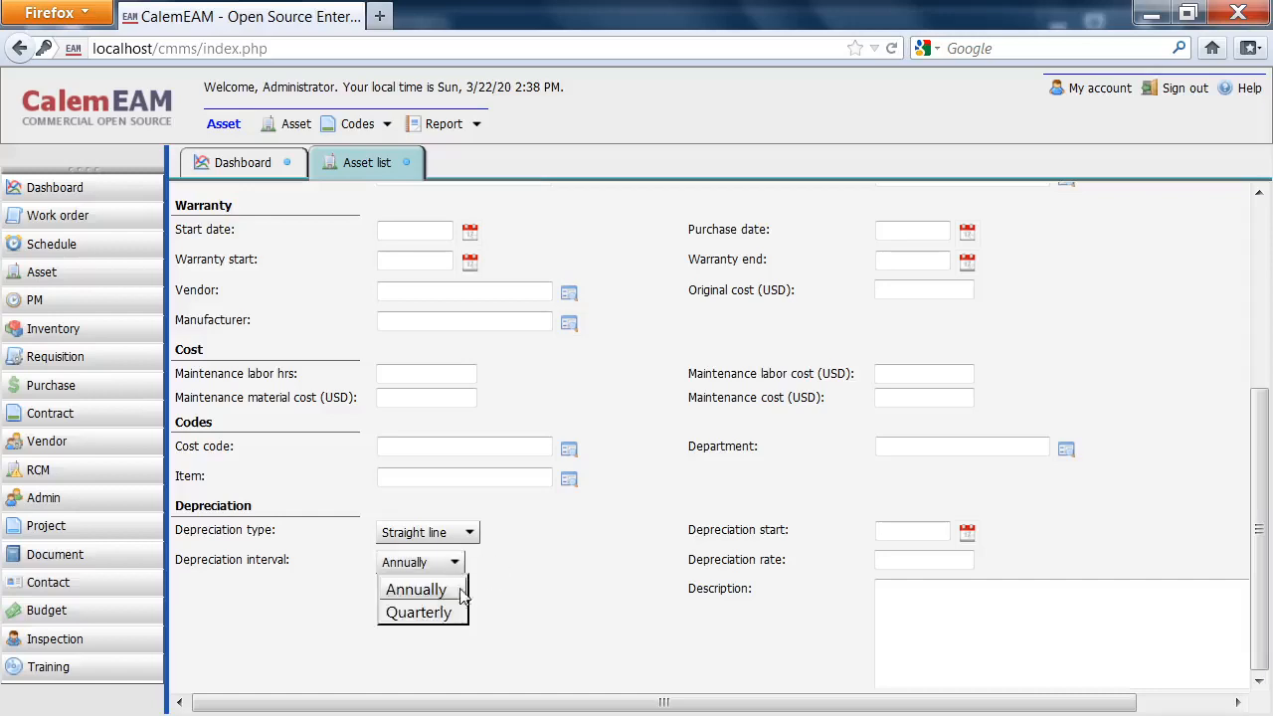
left_click(593, 551)
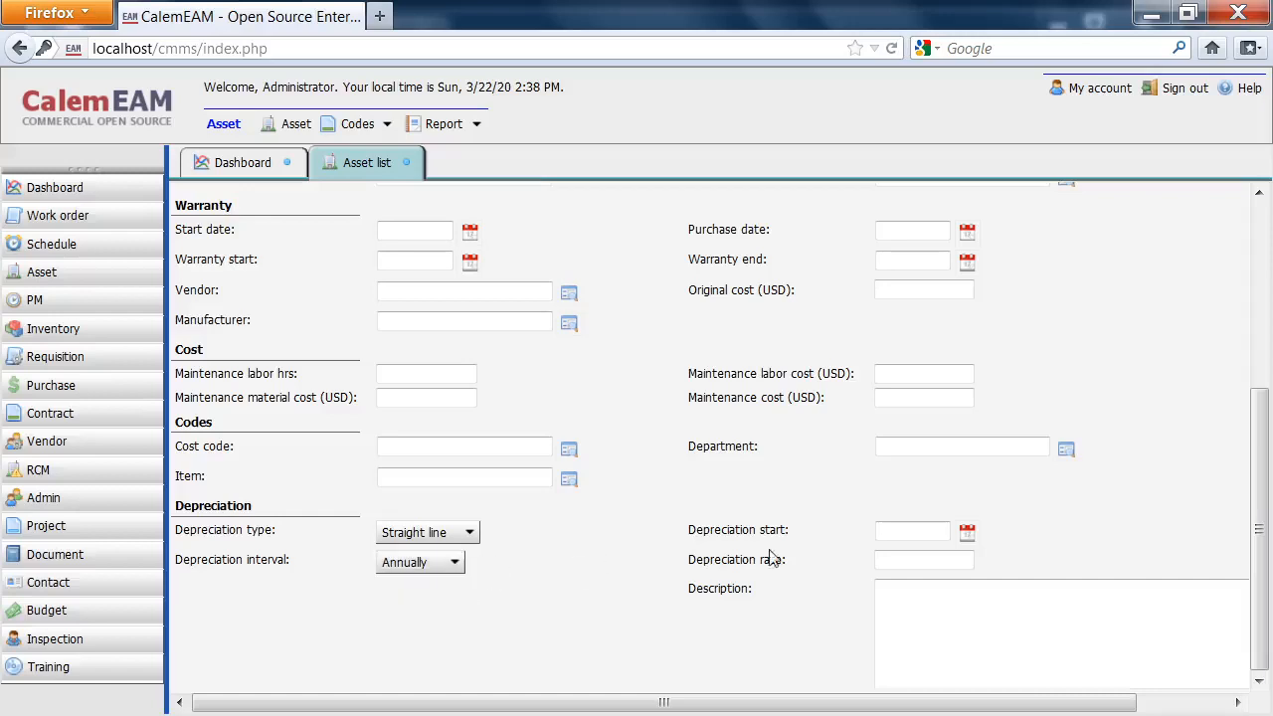
left_click(919, 530)
left_click(877, 560)
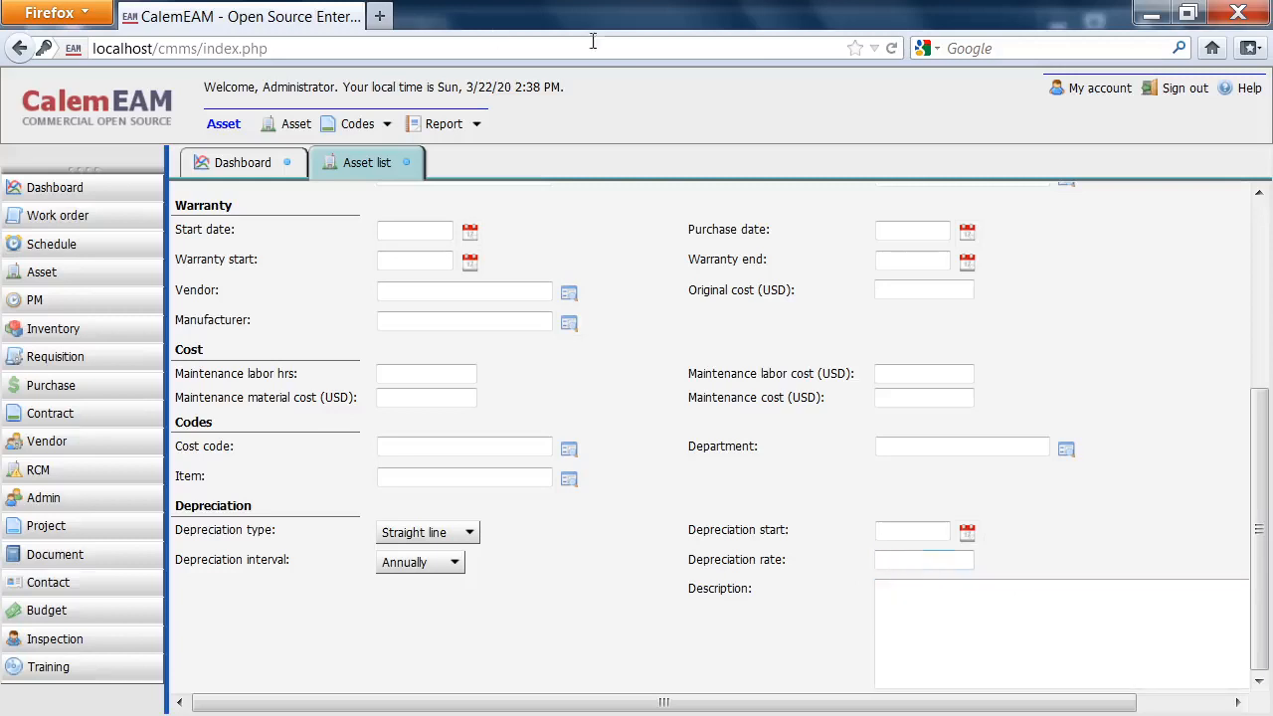
Look over the completed ECG-001 asset form once more and save the asset.
scroll(709, 307, "up", 4)
scroll(667, 305, "up", 1)
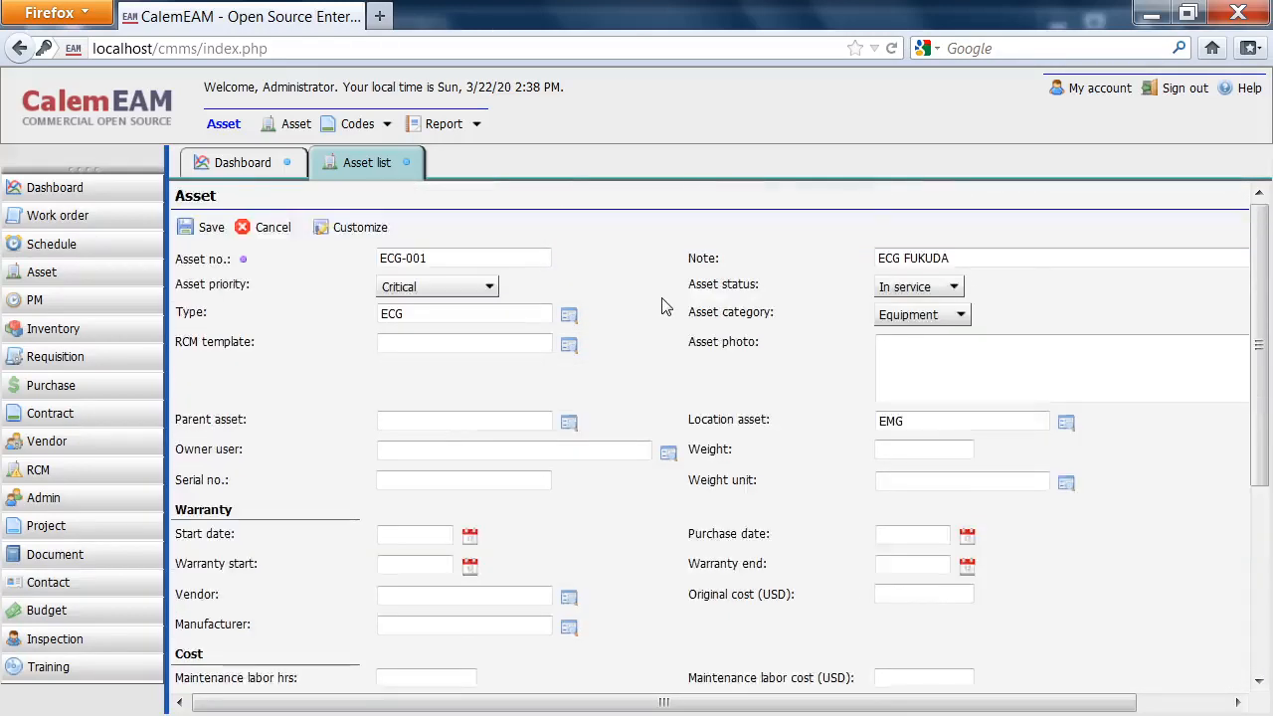
scroll(663, 301, "down", 2)
scroll(663, 310, "down", 2)
scroll(661, 312, "up", 4)
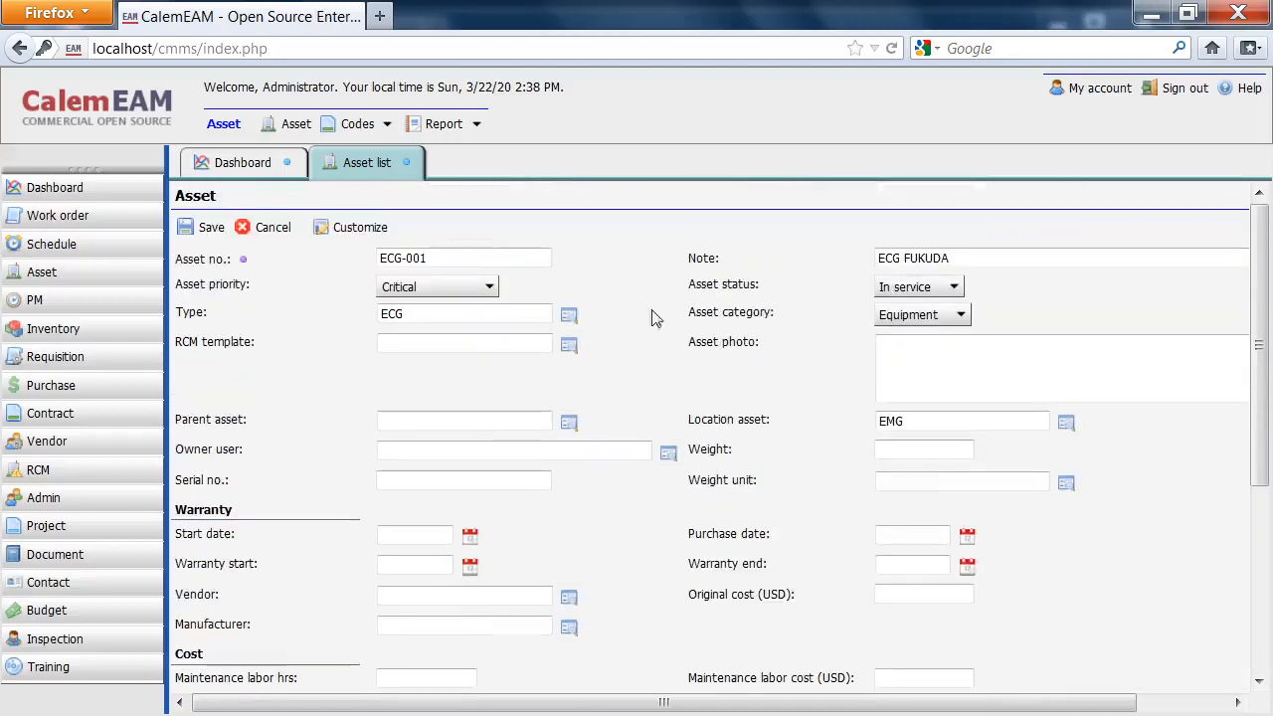
left_click(211, 227)
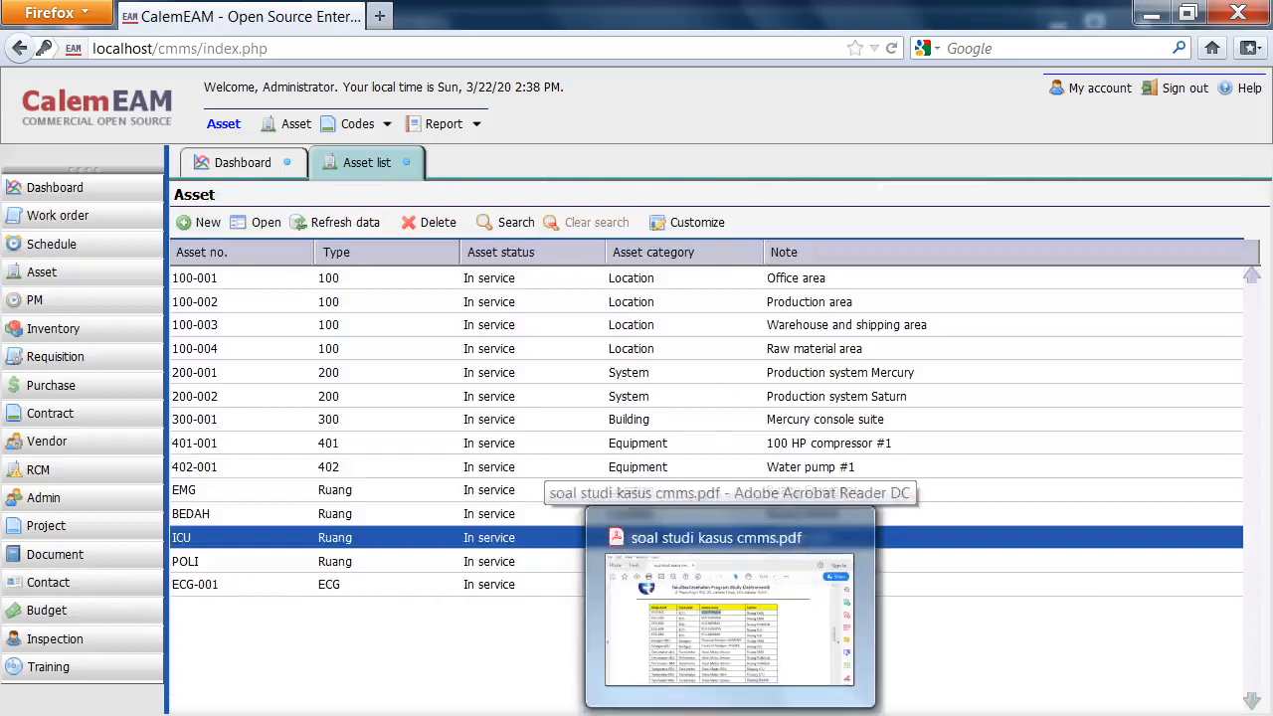
Create a new asset with the number ECG-002 and the Note ECG FUKUDA.
left_click(207, 223)
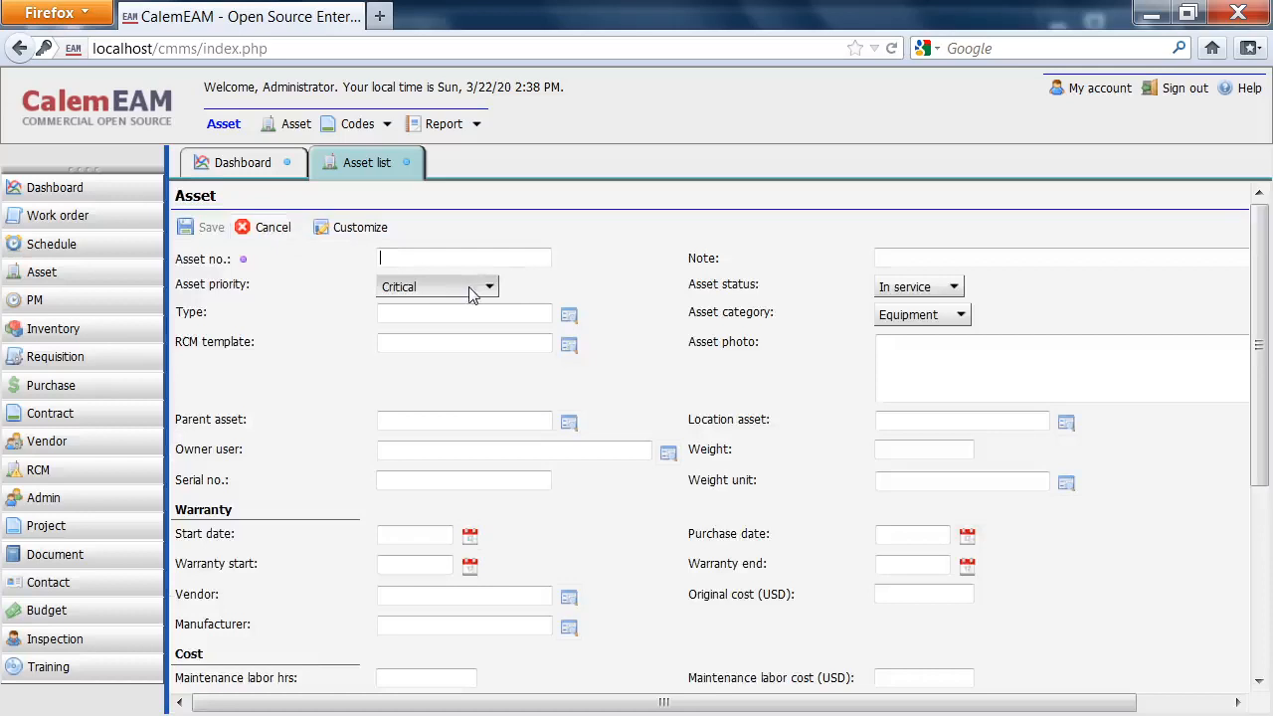
type("ECG FUKUDA")
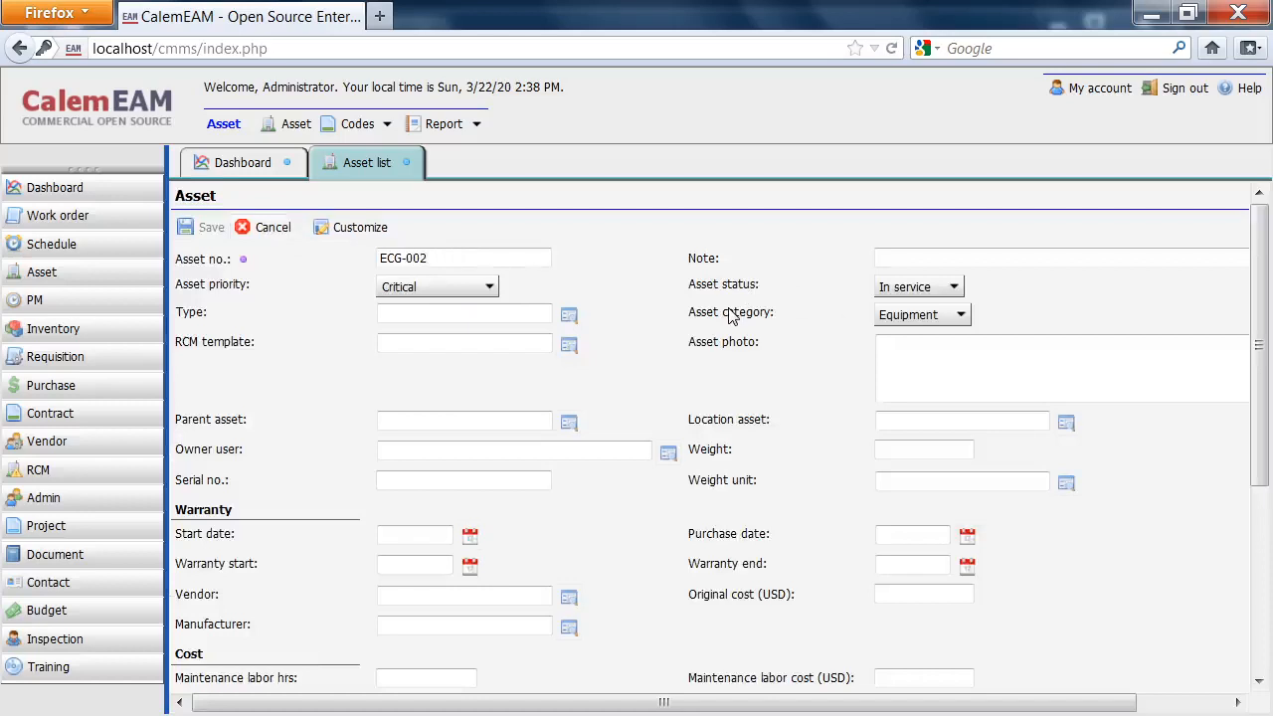
left_click(1117, 257)
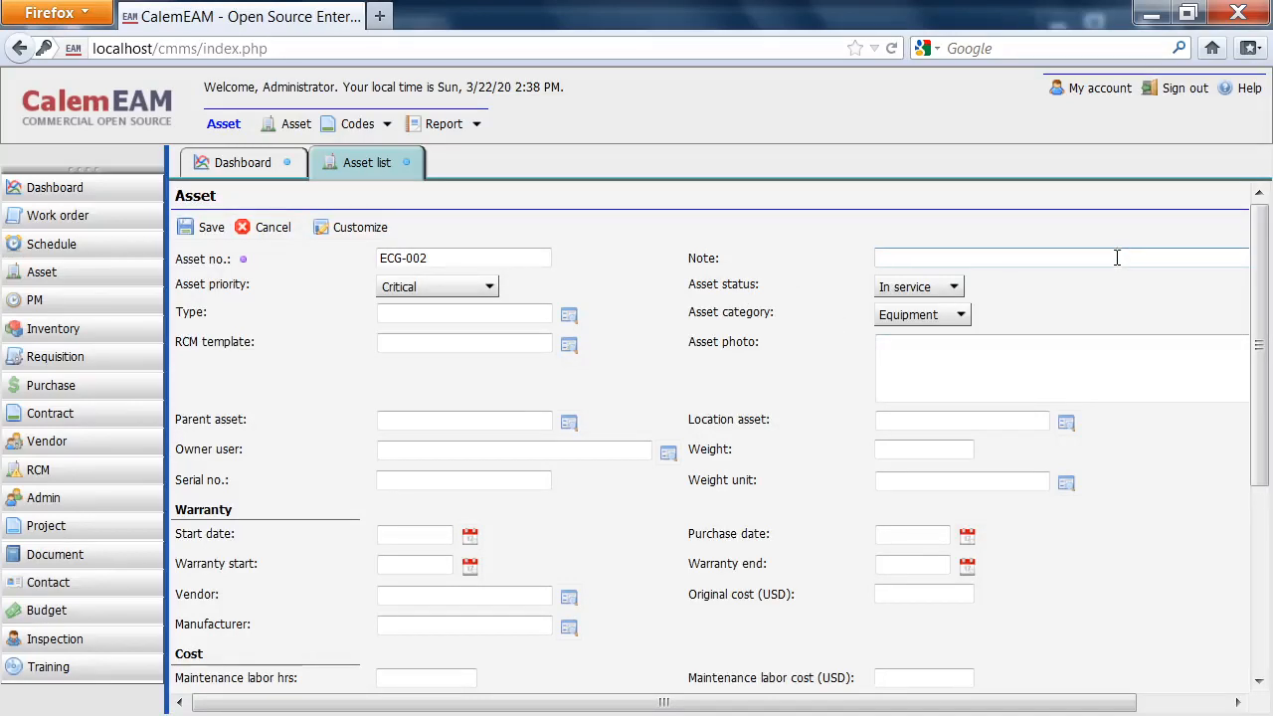
type("ECG FUKUDA")
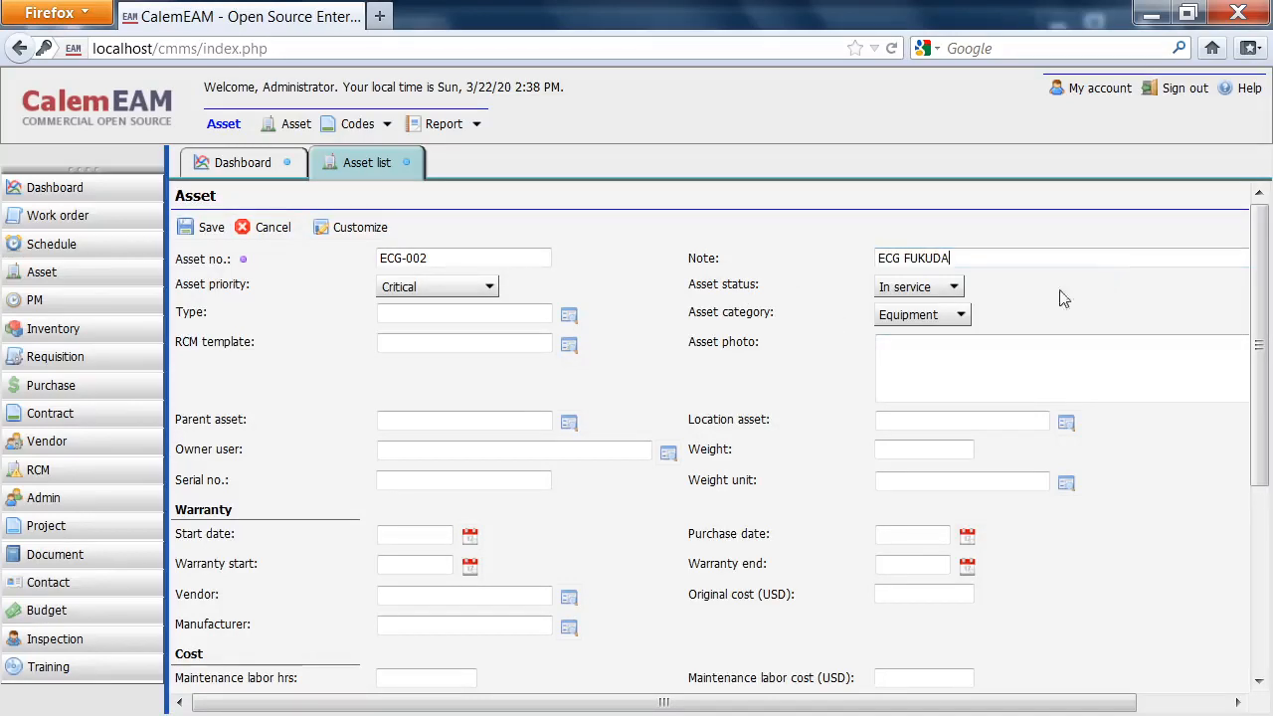
Set the ECG-002 asset's Type to ECG and its Location asset to EMG from their lists.
left_click(568, 315)
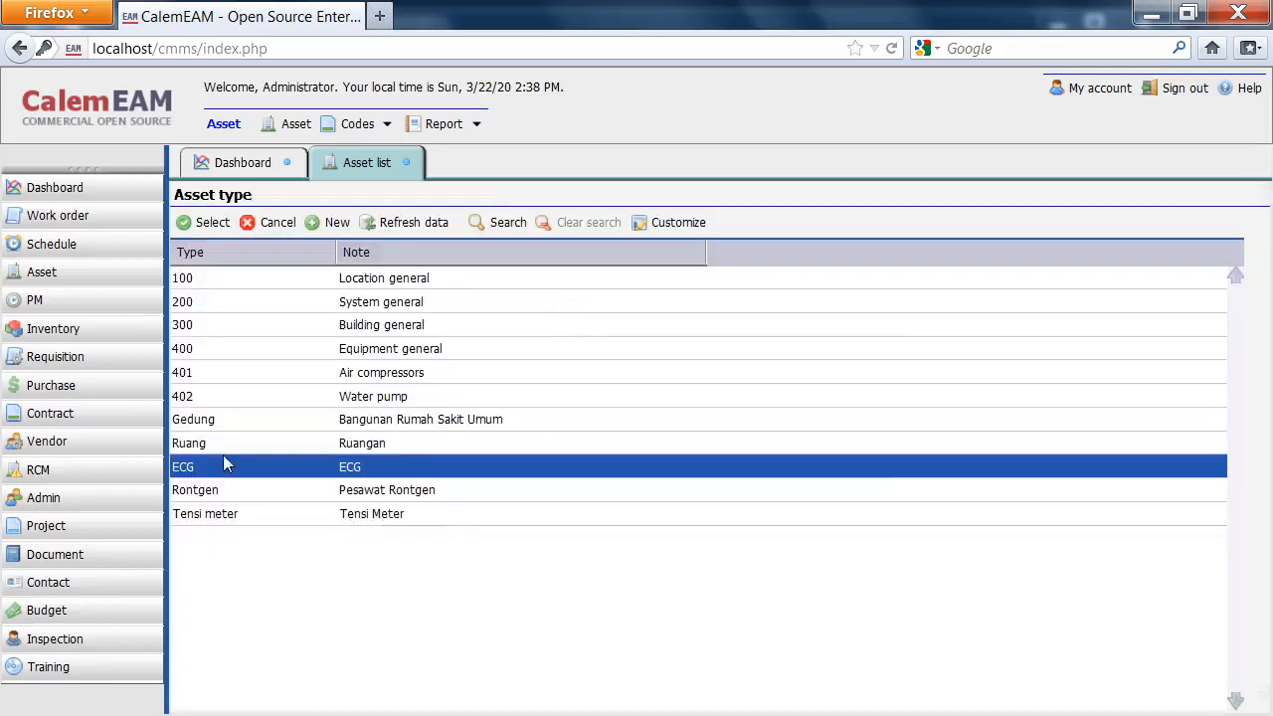
left_click(184, 221)
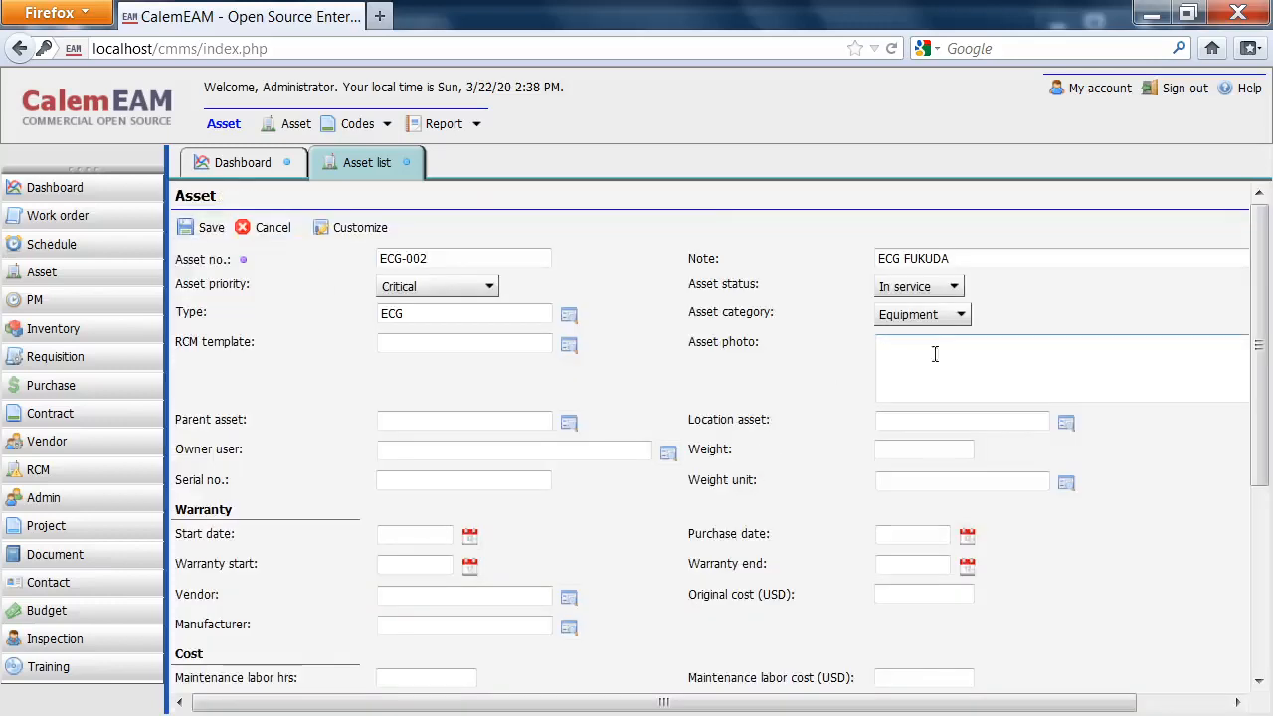
left_click(1065, 424)
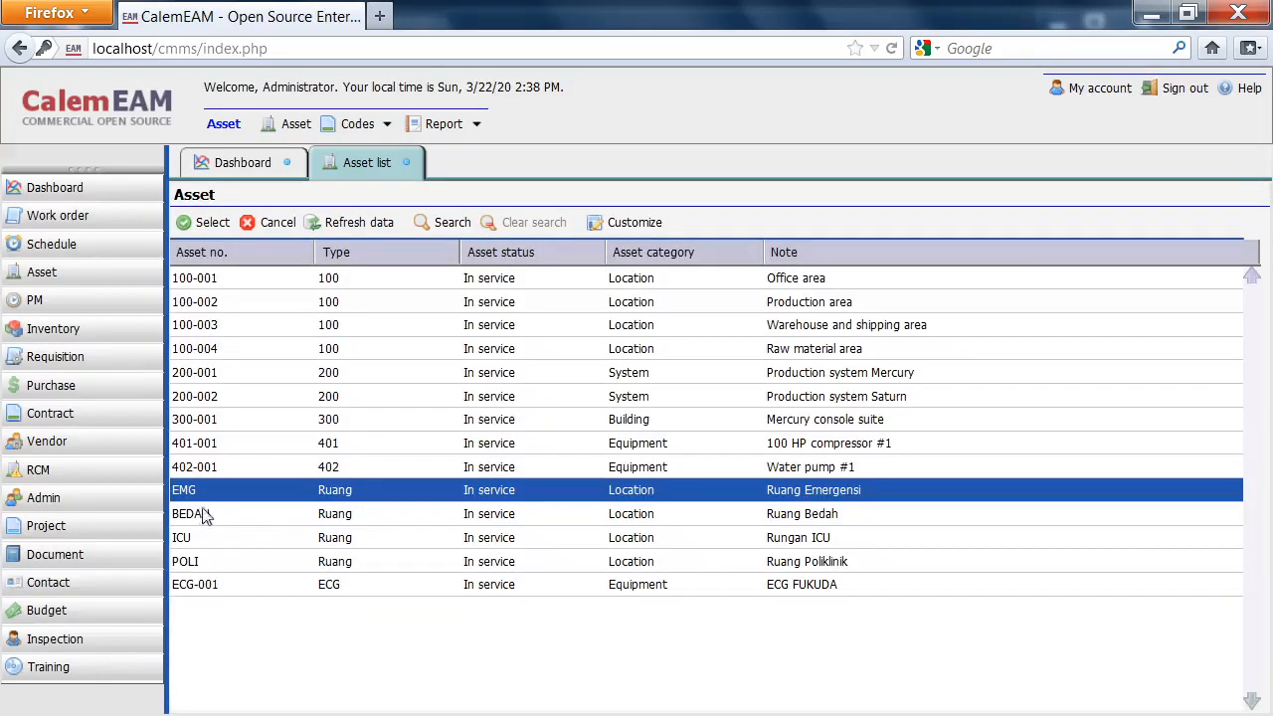
left_click(210, 225)
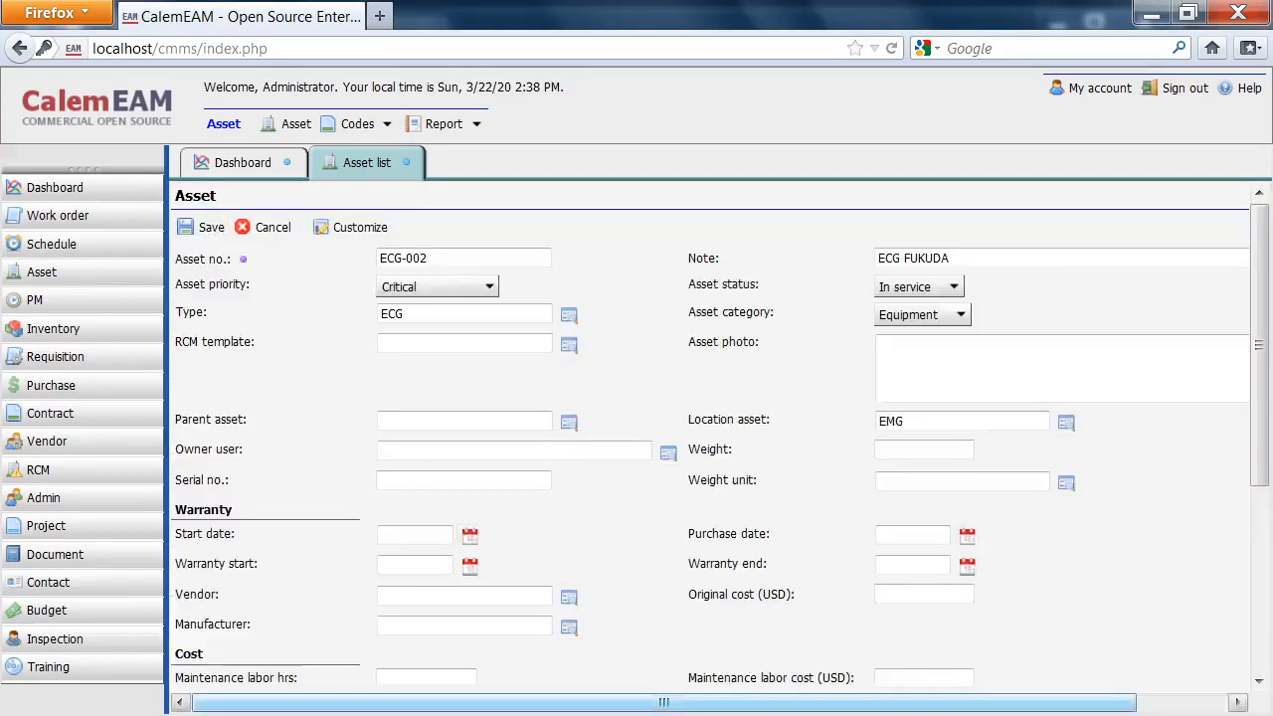
Check the ECG-002 entry against the asset table in the PDF and save the asset.
key("alt+Tab")
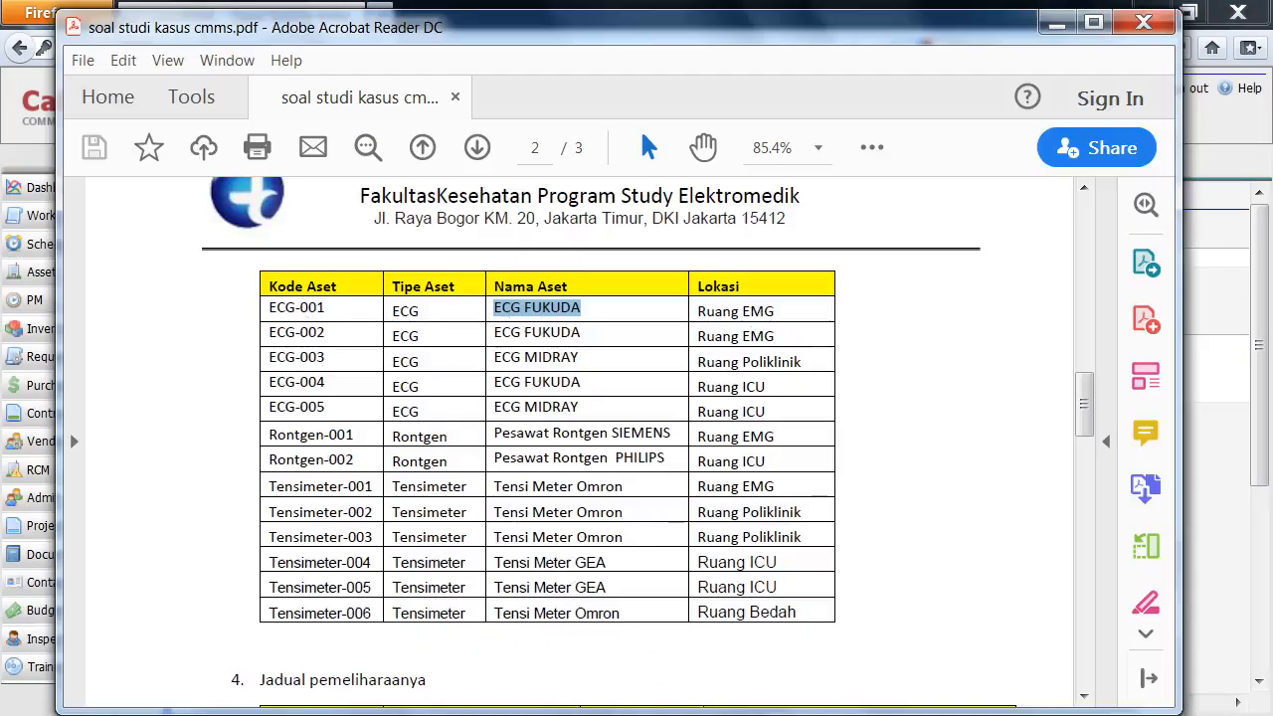
key("alt+Tab")
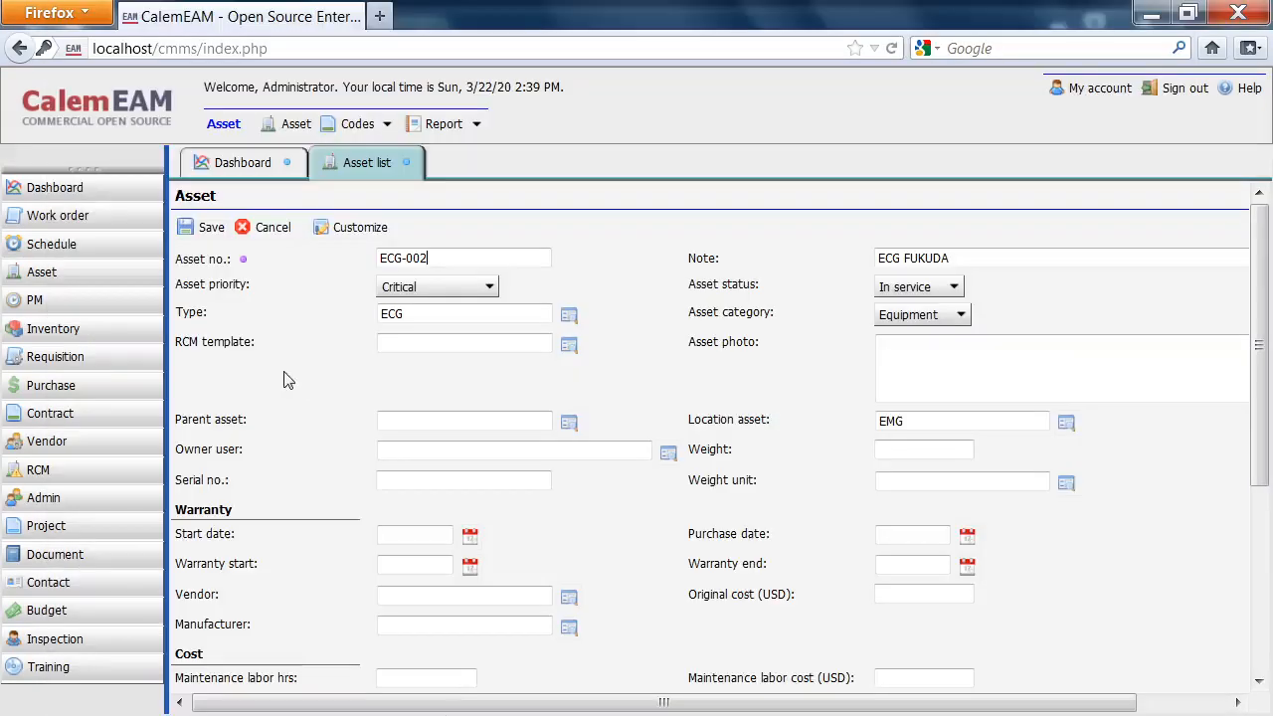
key("BackSpace")
type("2")
left_click(192, 229)
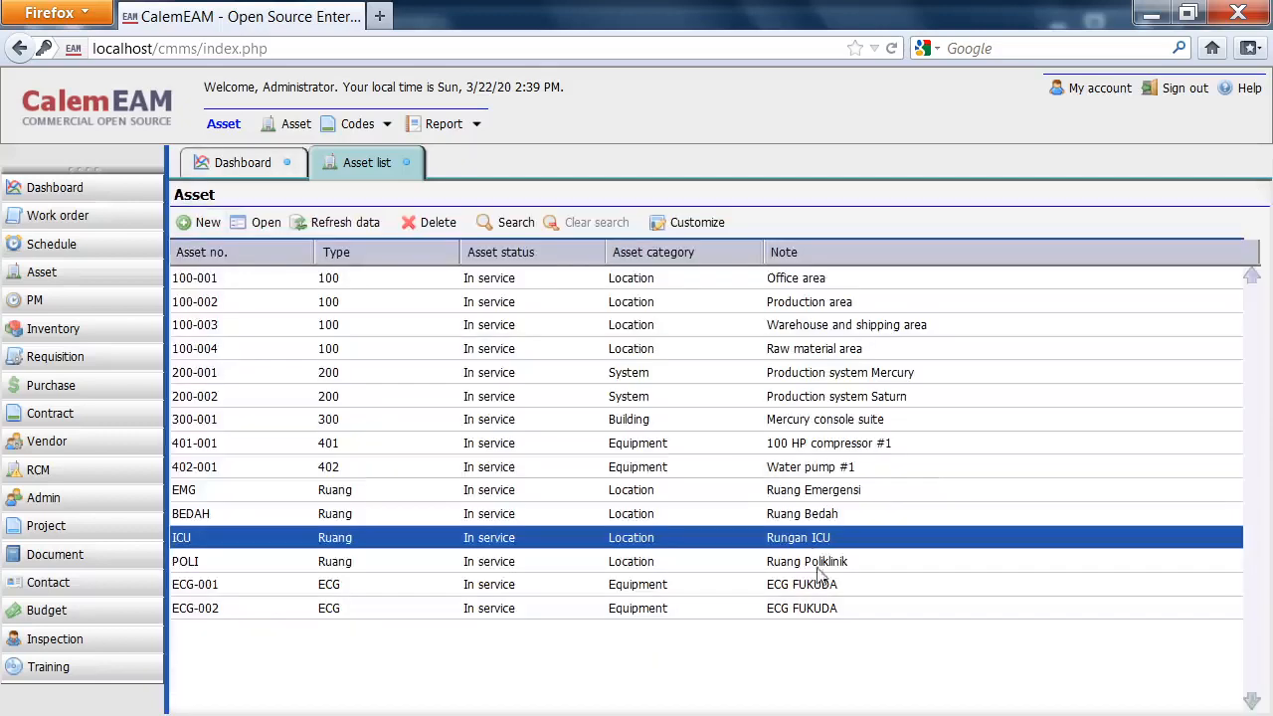
Copy the name ECG MIDRAY from the ECG-003 row of the PDF's asset table and return to CalemEAM.
key("alt+Tab")
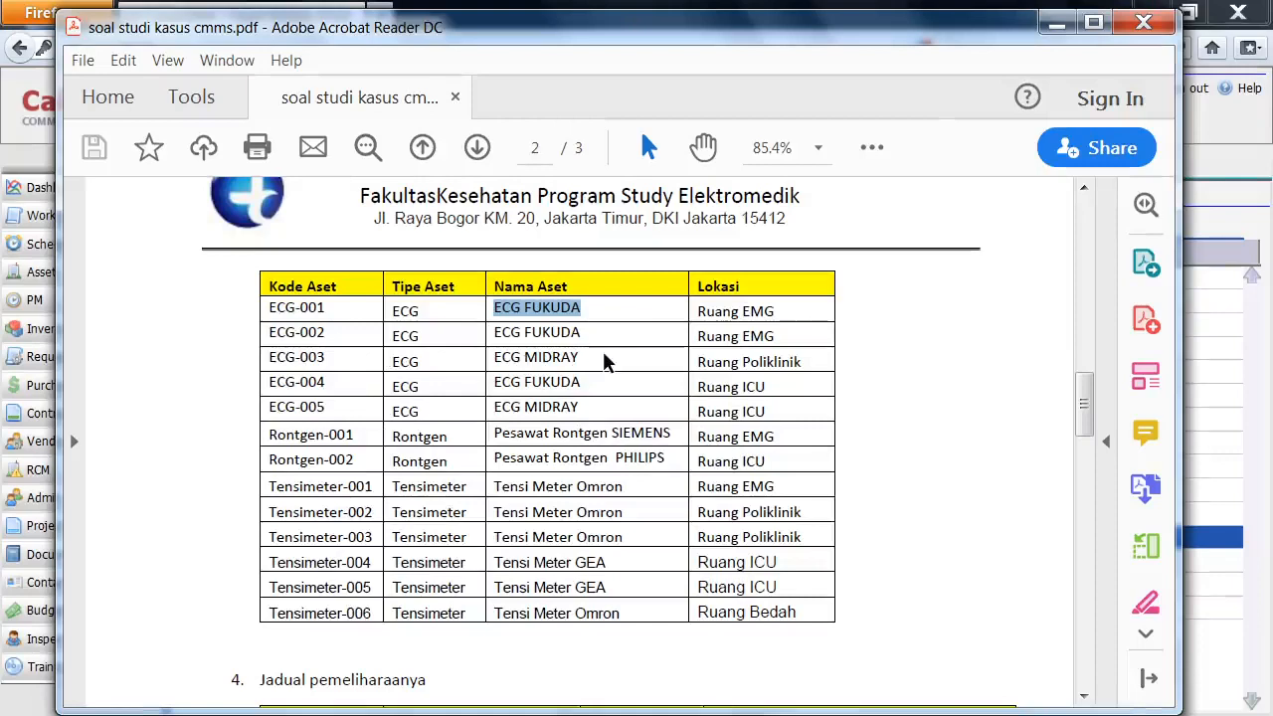
left_click_drag(606, 361, 491, 355)
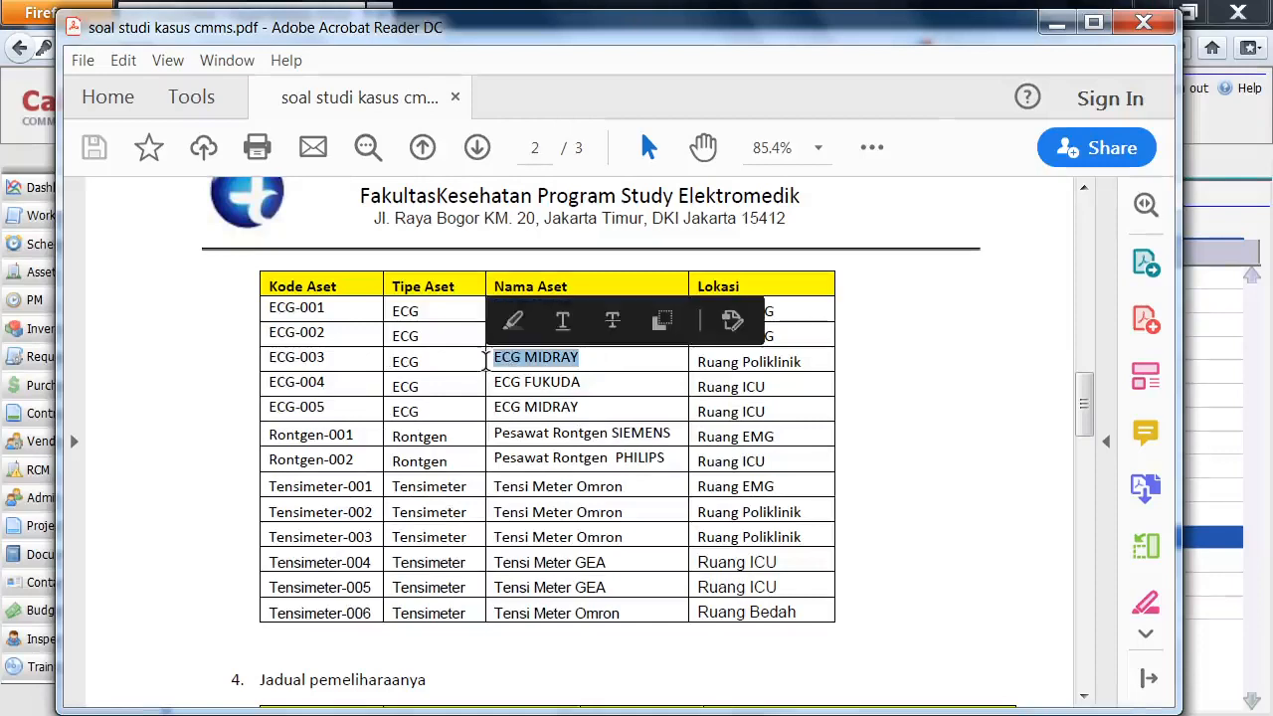
key("alt+Tab")
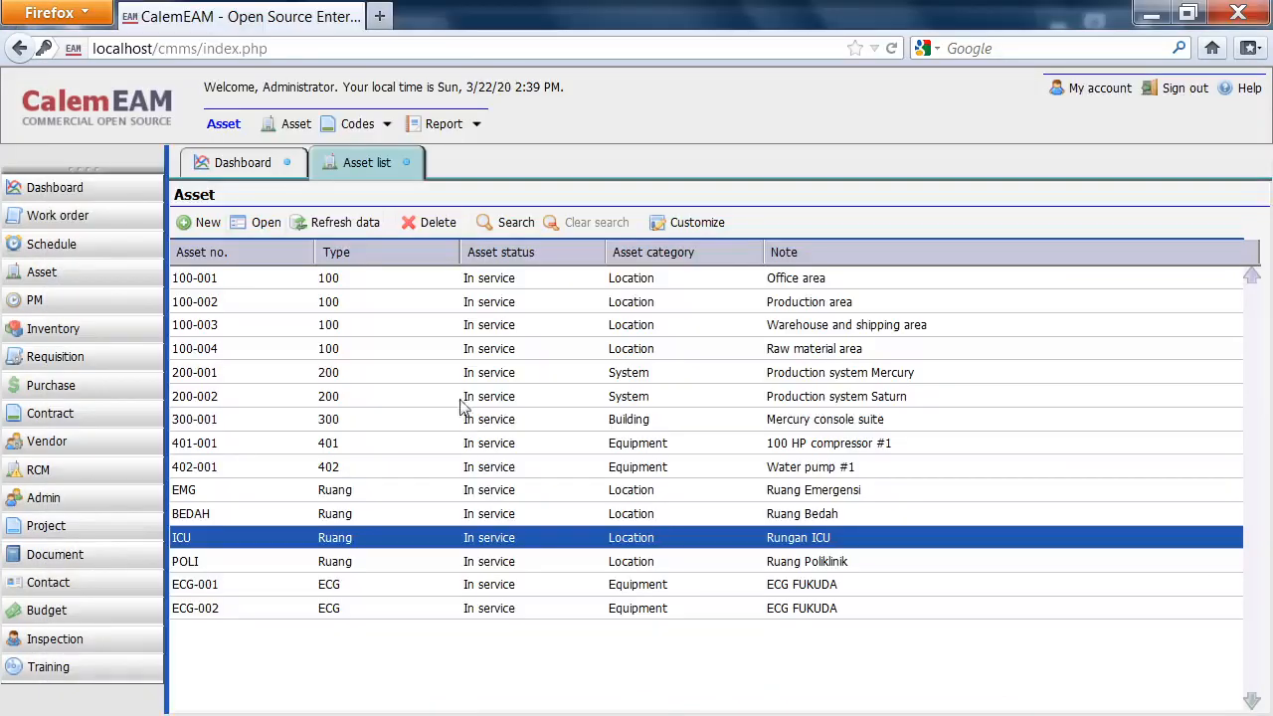
Create a new asset numbered ECG-003 with the Note ECG MIDRAY and the Type ECG.
left_click(202, 222)
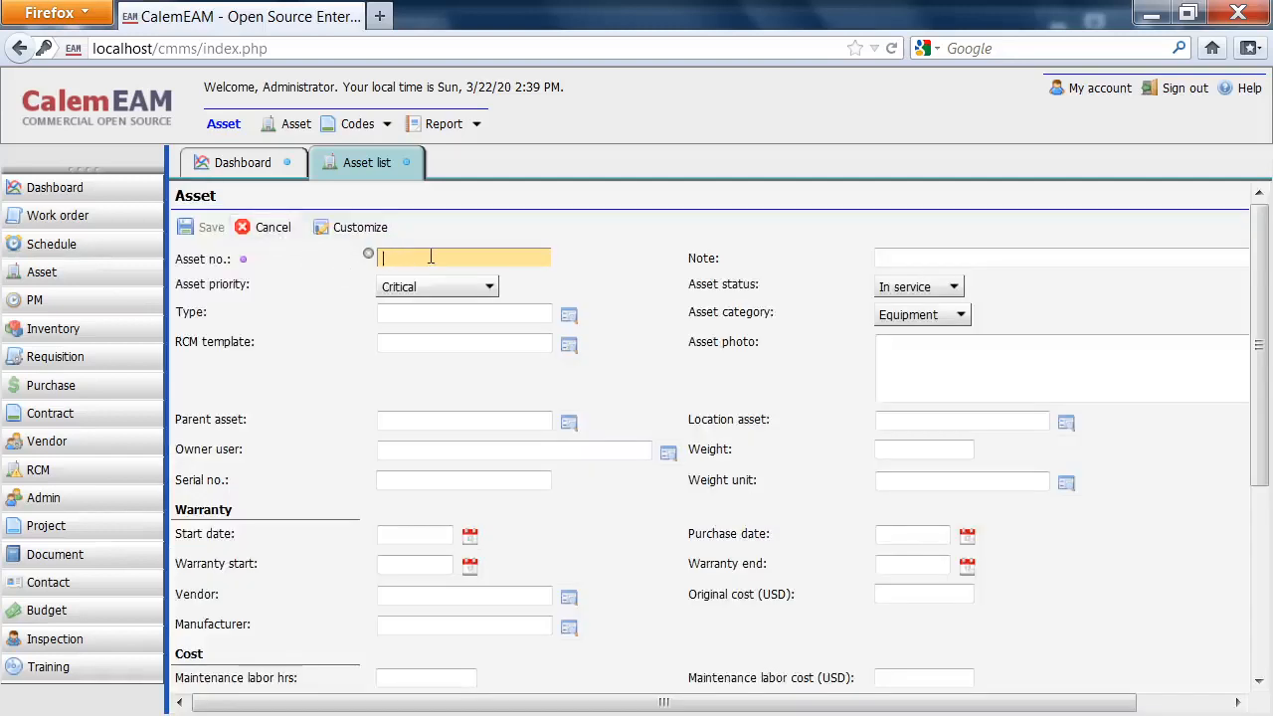
type("ECG MIDRAY")
key("BackSpace")
key("BackSpace")
key("BackSpace")
left_click(1015, 255)
type("ECG MIDRAY")
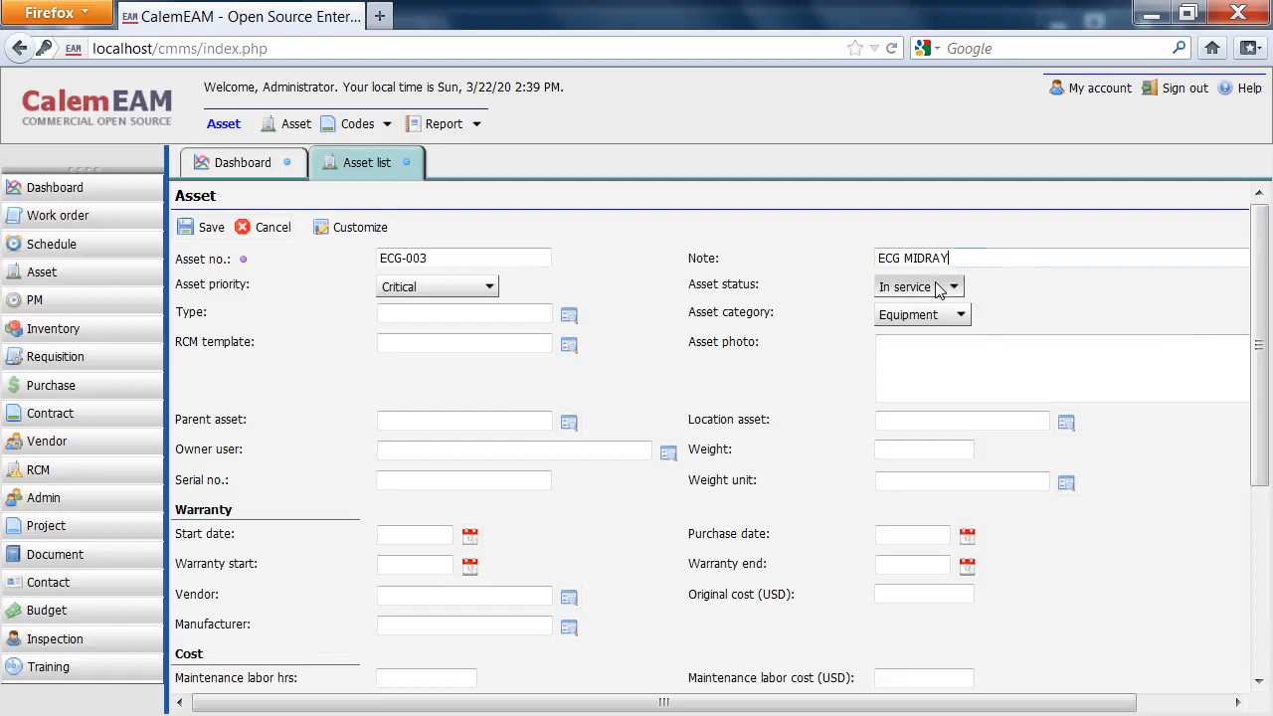
left_click(570, 315)
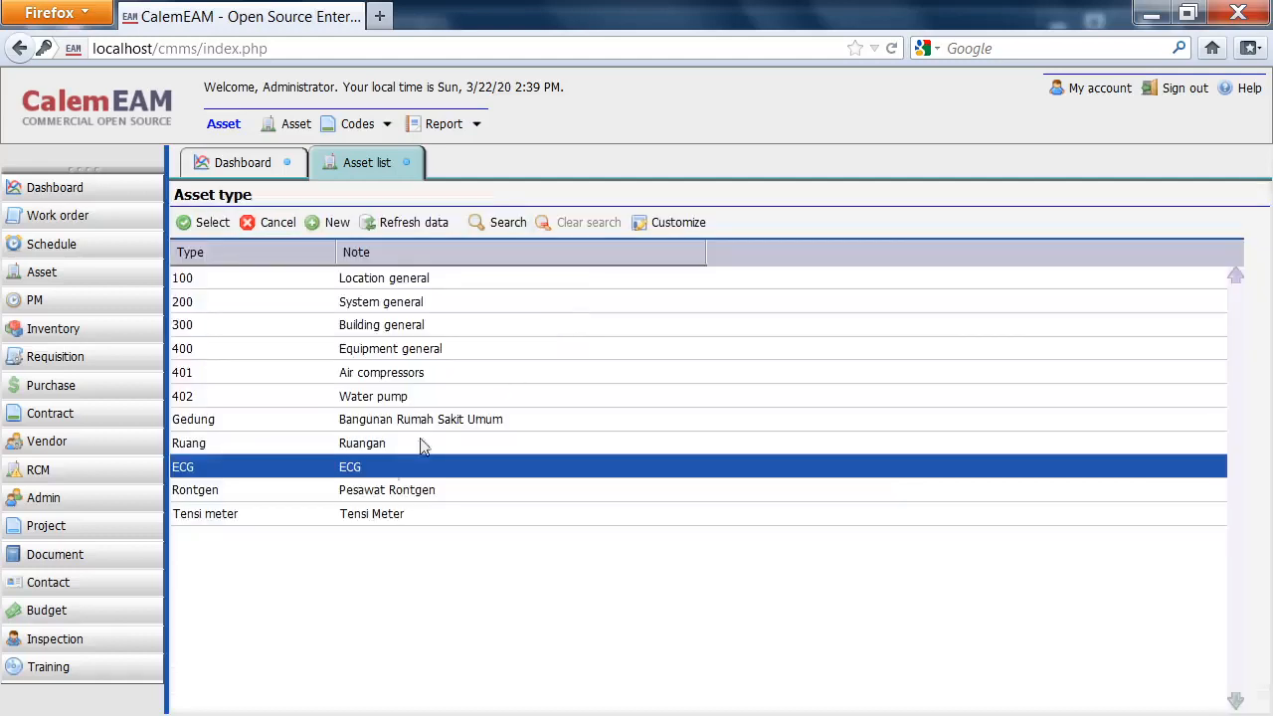
left_click(209, 223)
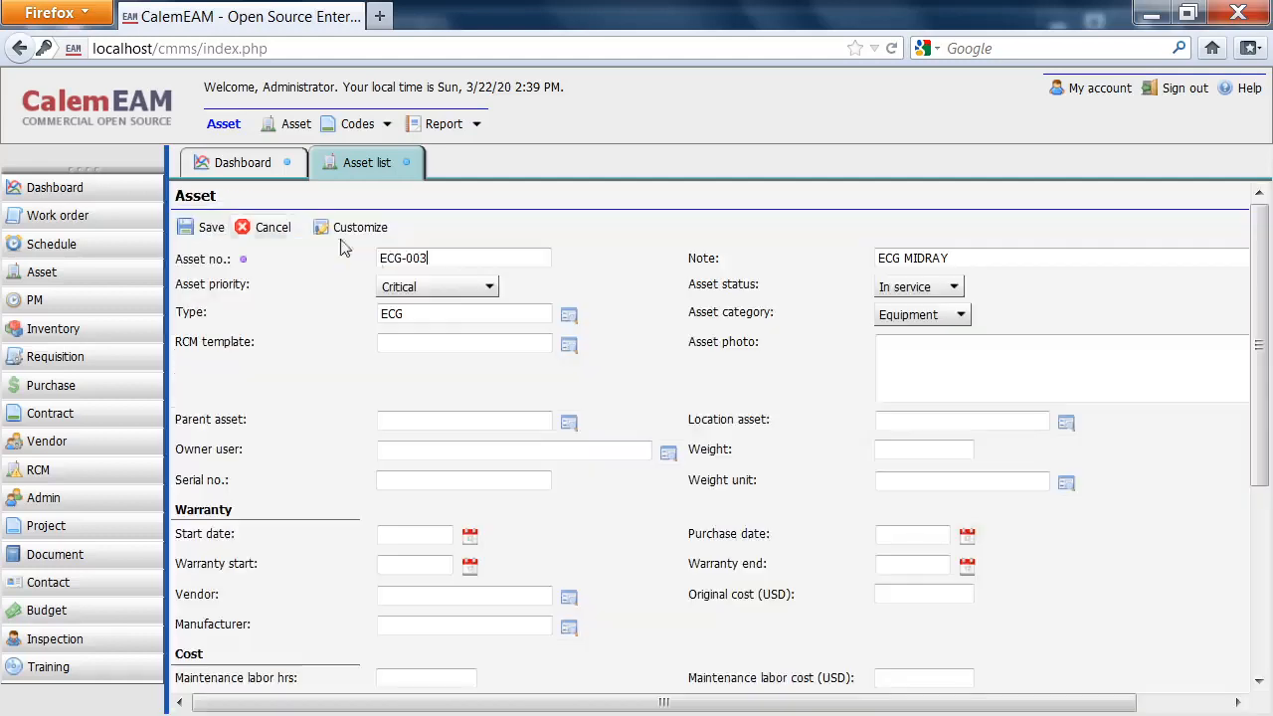
Check the ECG-003 row in the PDF, set the asset's Location asset to POLI and save it.
left_click(1065, 423)
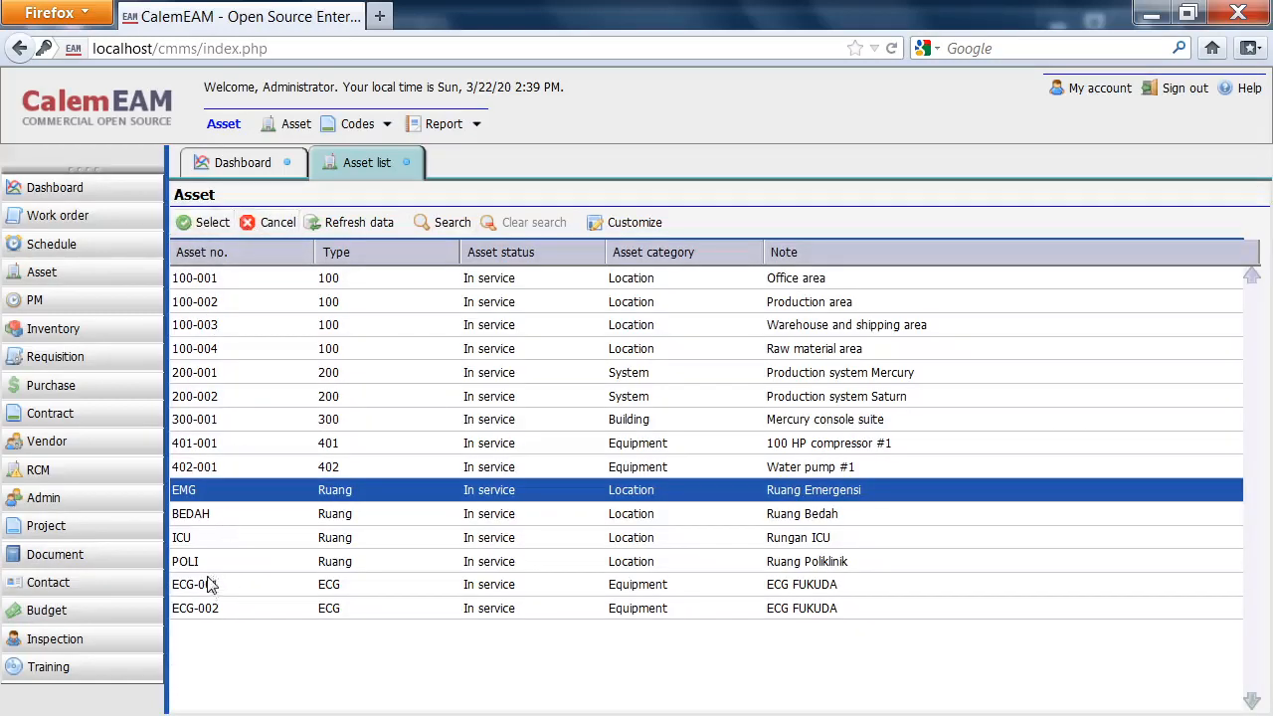
key("alt+Tab")
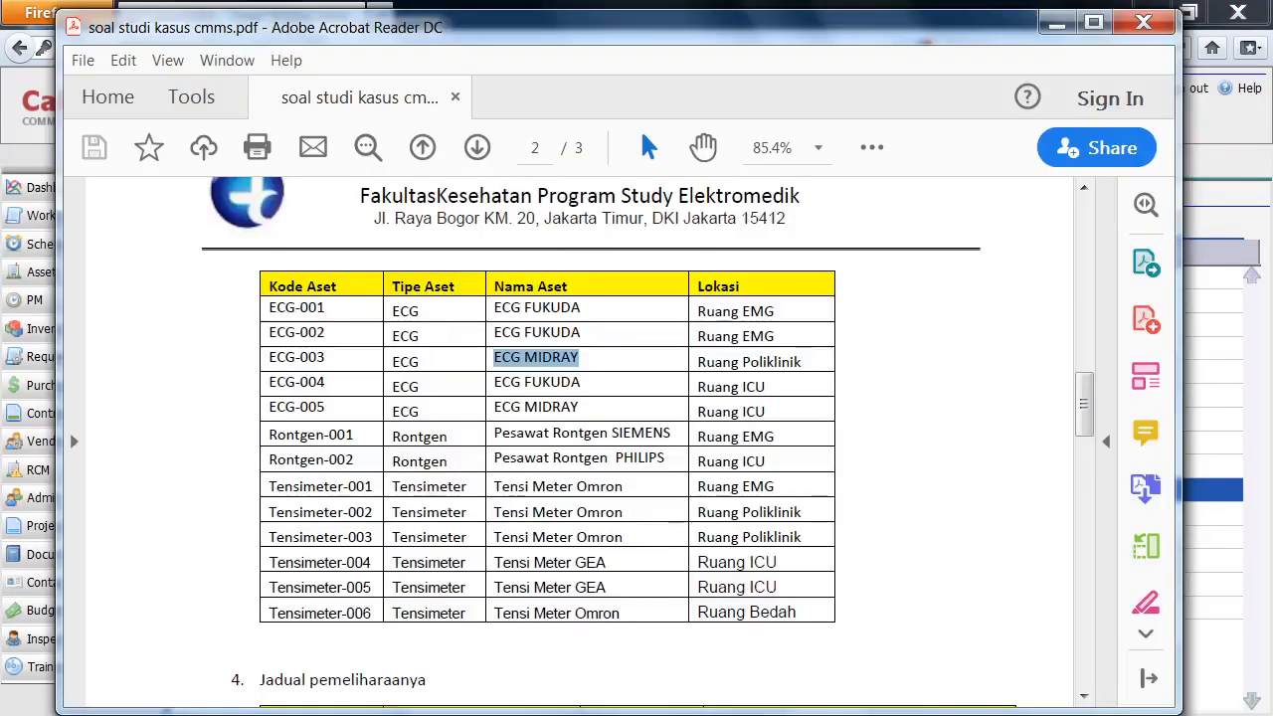
key("alt+Tab")
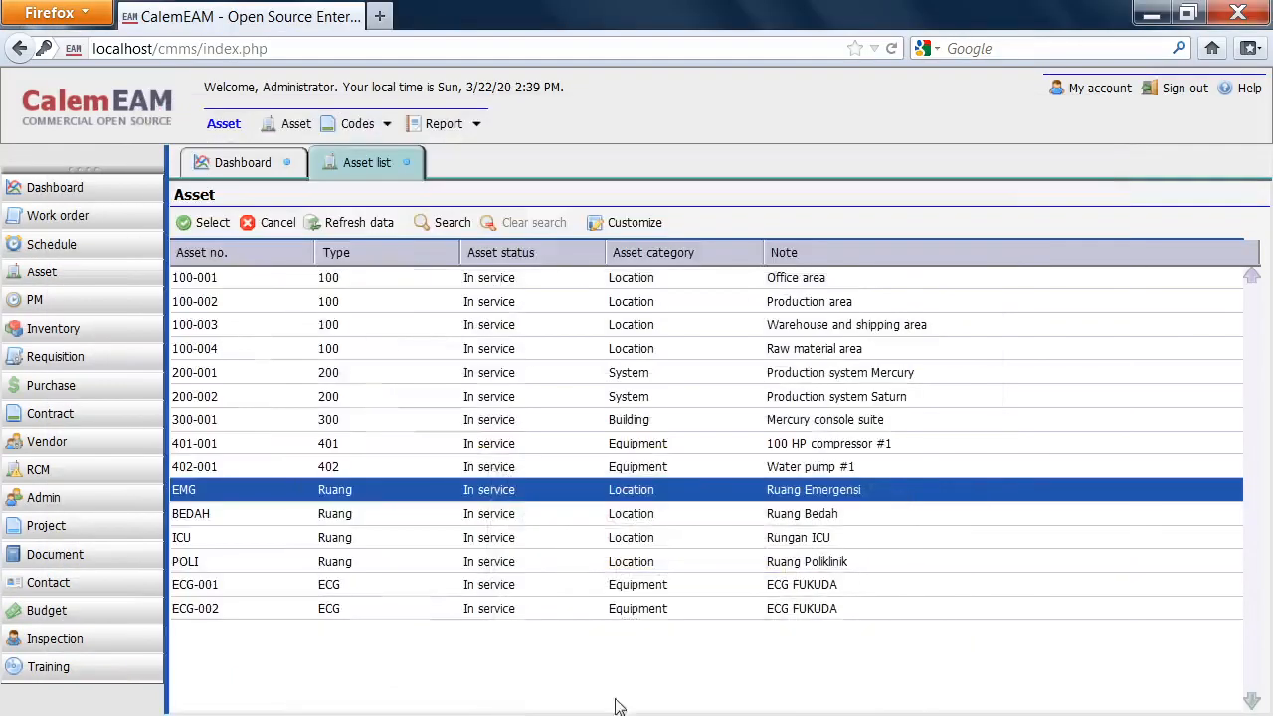
left_click(228, 563)
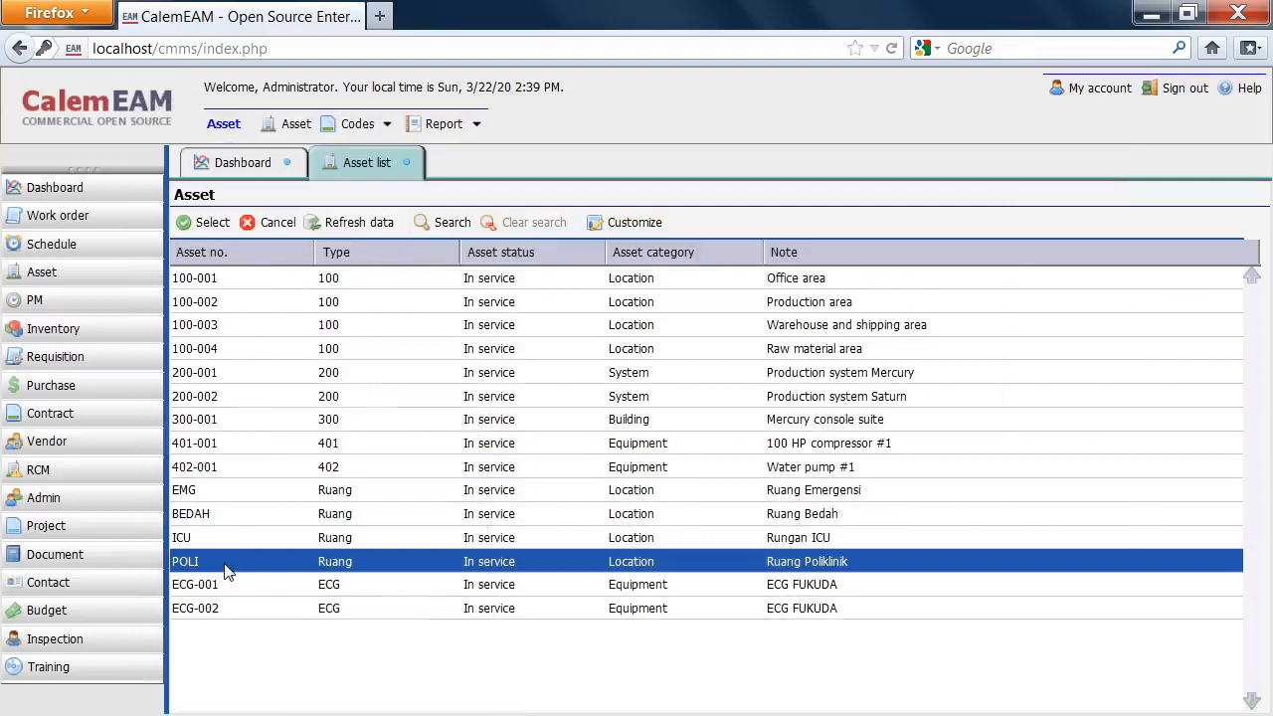
left_click(206, 222)
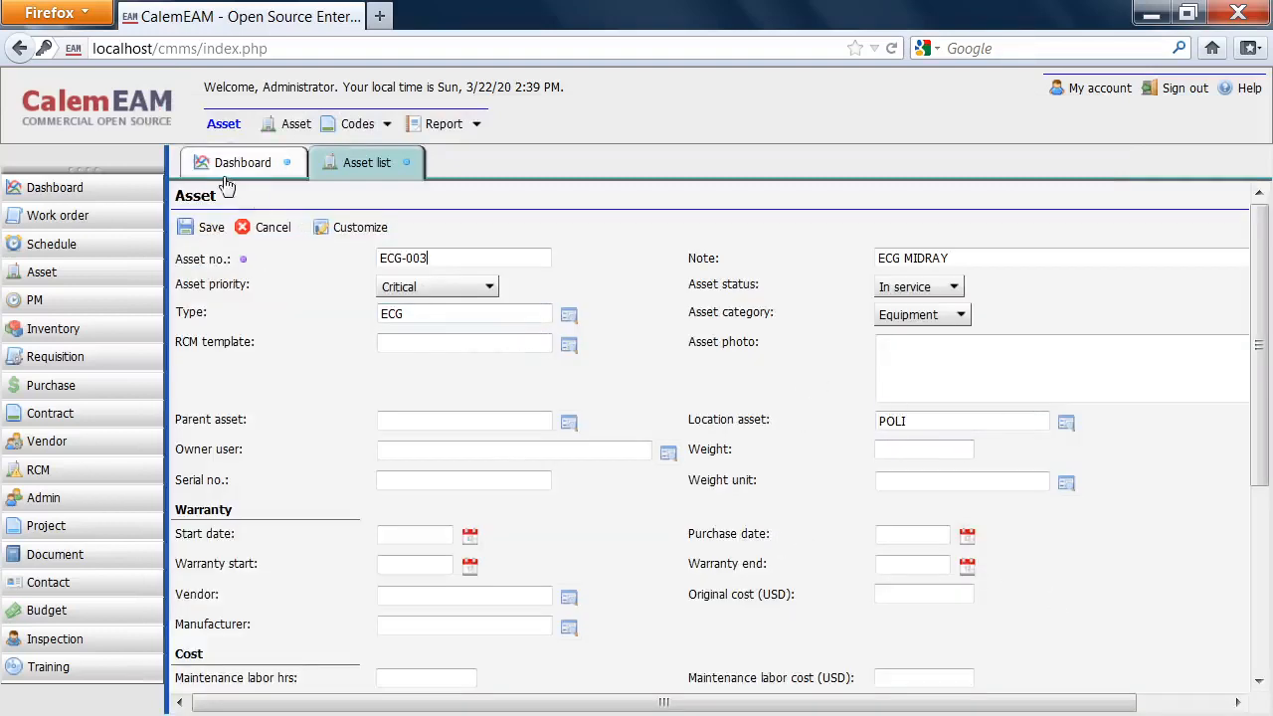
left_click(206, 227)
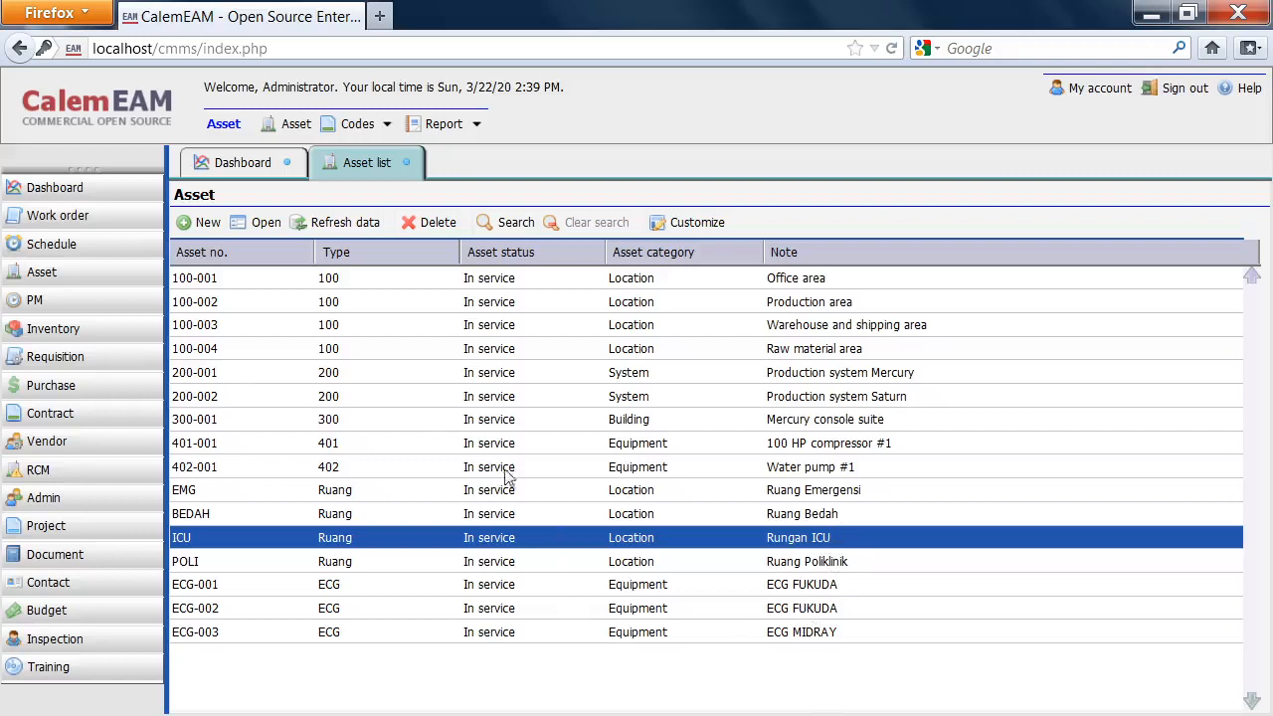
Start a new asset and copy the name ECG FUKUDA from the ECG-004 row of the PDF's asset table.
left_click(204, 222)
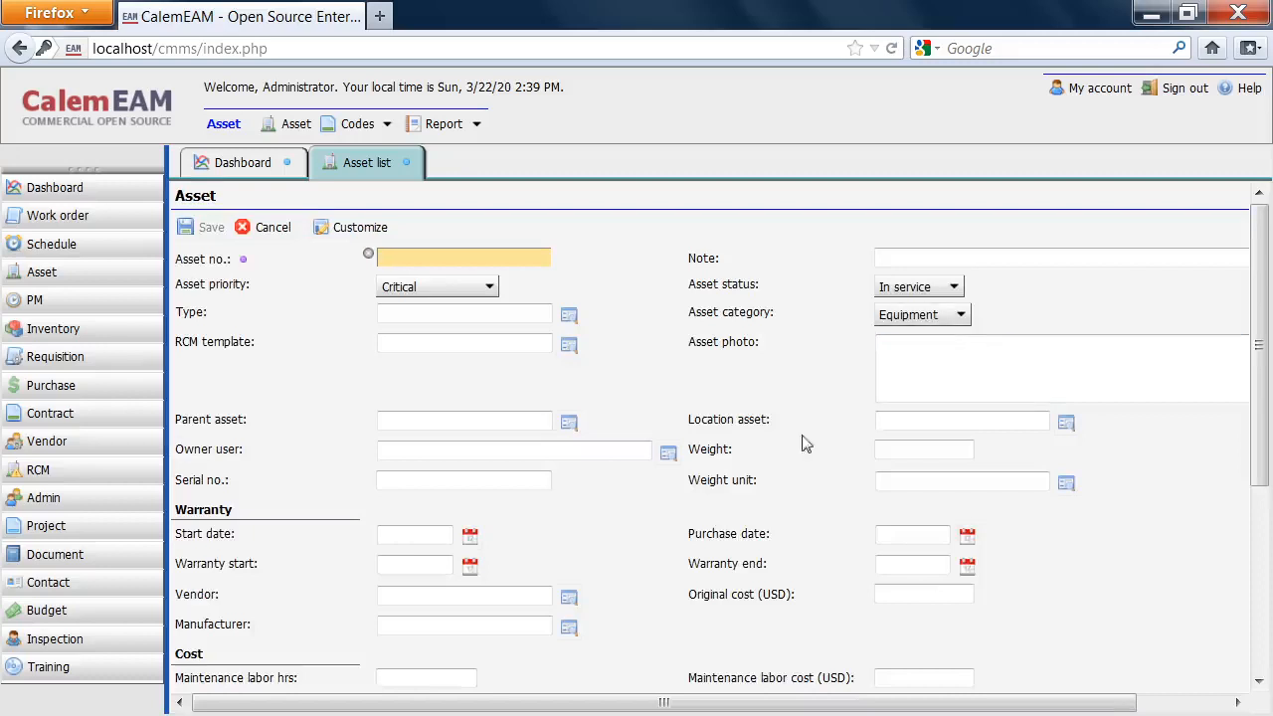
key("alt+Tab")
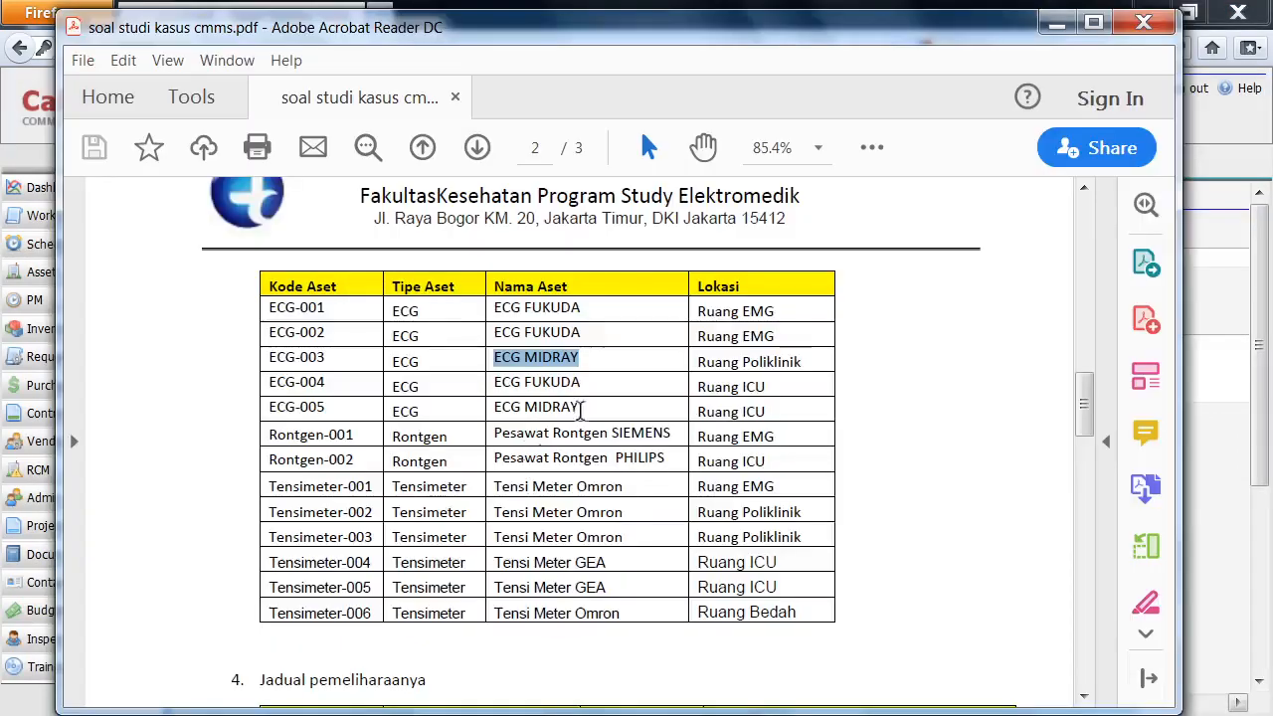
left_click_drag(586, 382, 491, 384)
key("ctrl+c")
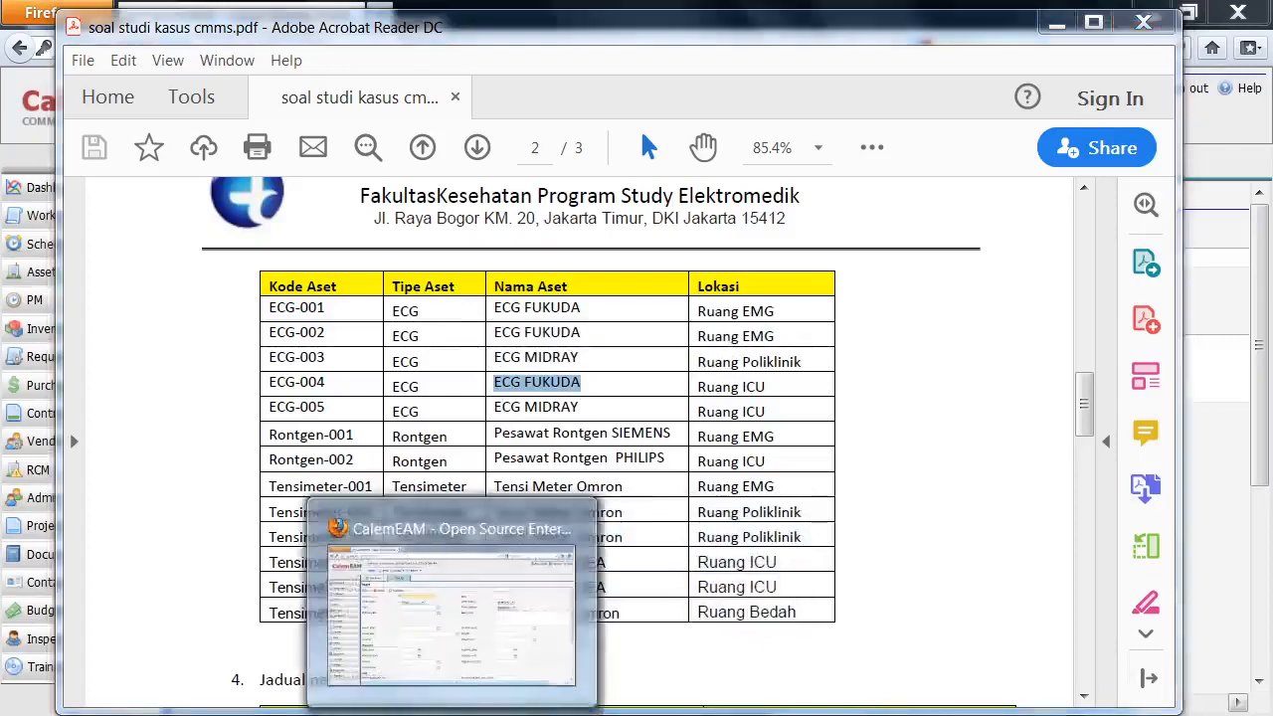
left_click(453, 714)
Number the new asset ECG-004 and fill its Note with the copied name ECG FUKUDA.
key("ctrl+v")
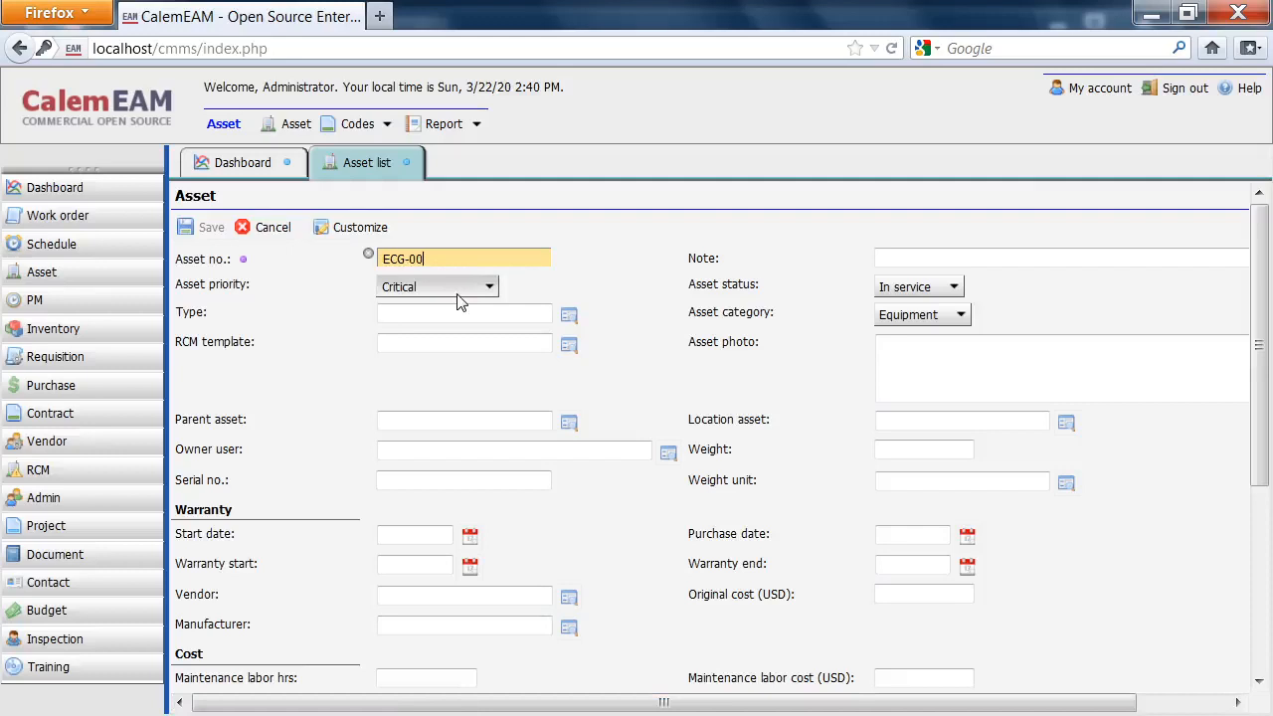
type("4")
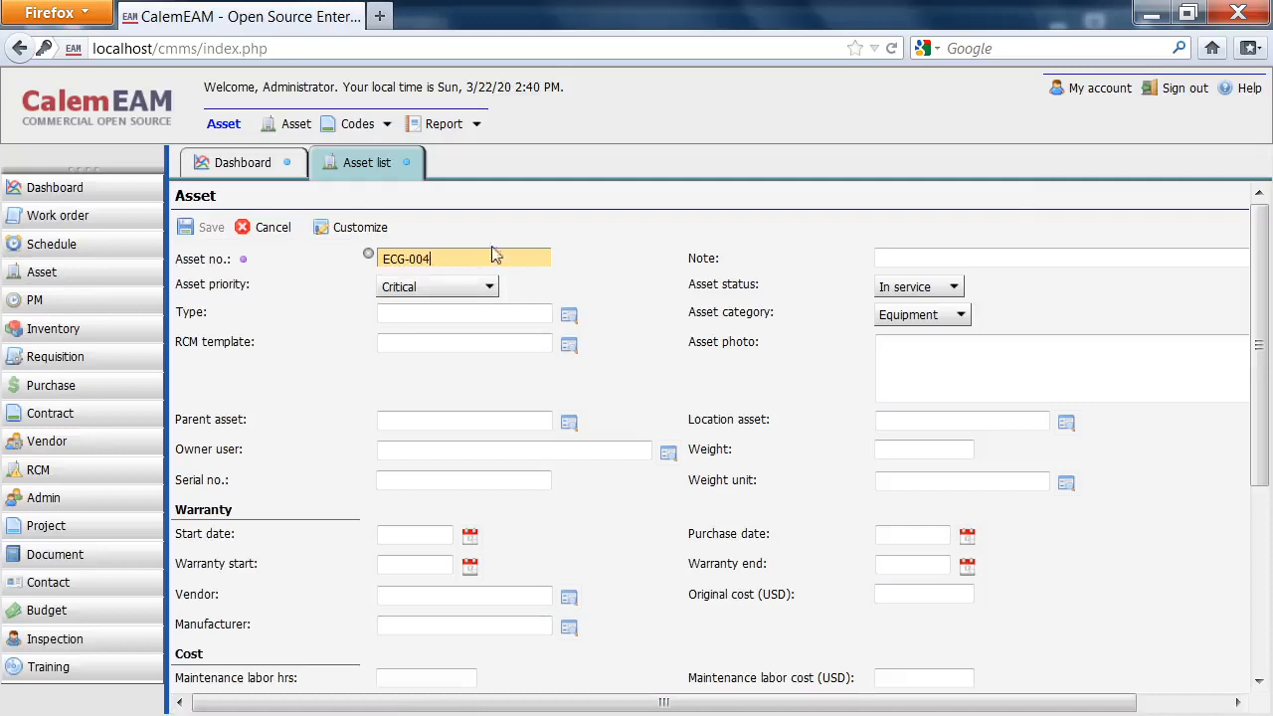
left_click(1006, 257)
key("ctrl+v")
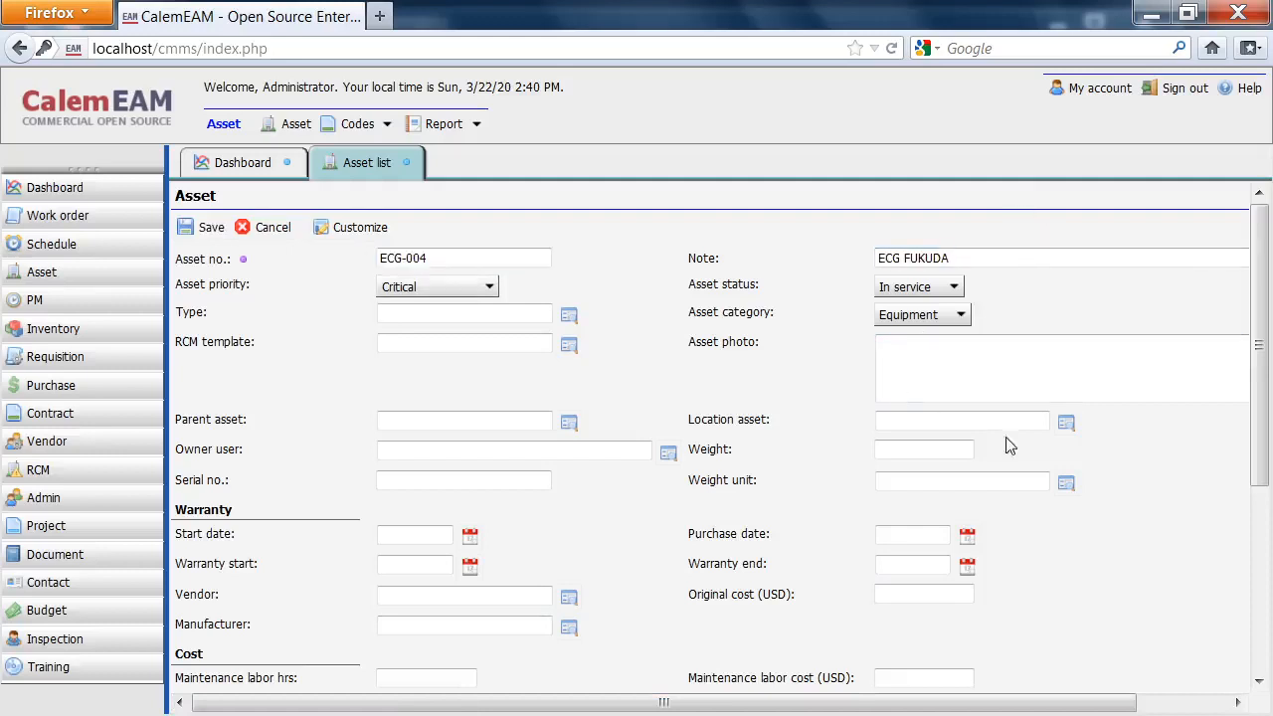
Set the ECG-004 asset's Location asset to ICU and its Type to ECG.
left_click(1066, 422)
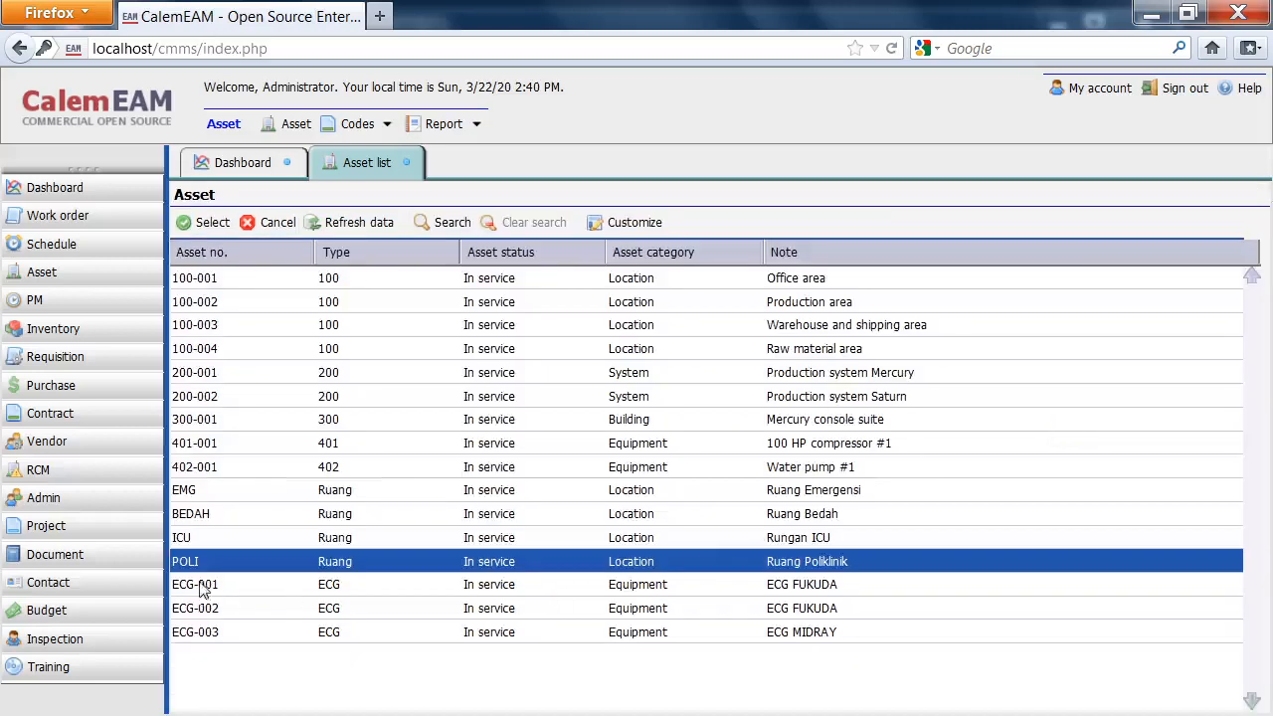
left_click(199, 537)
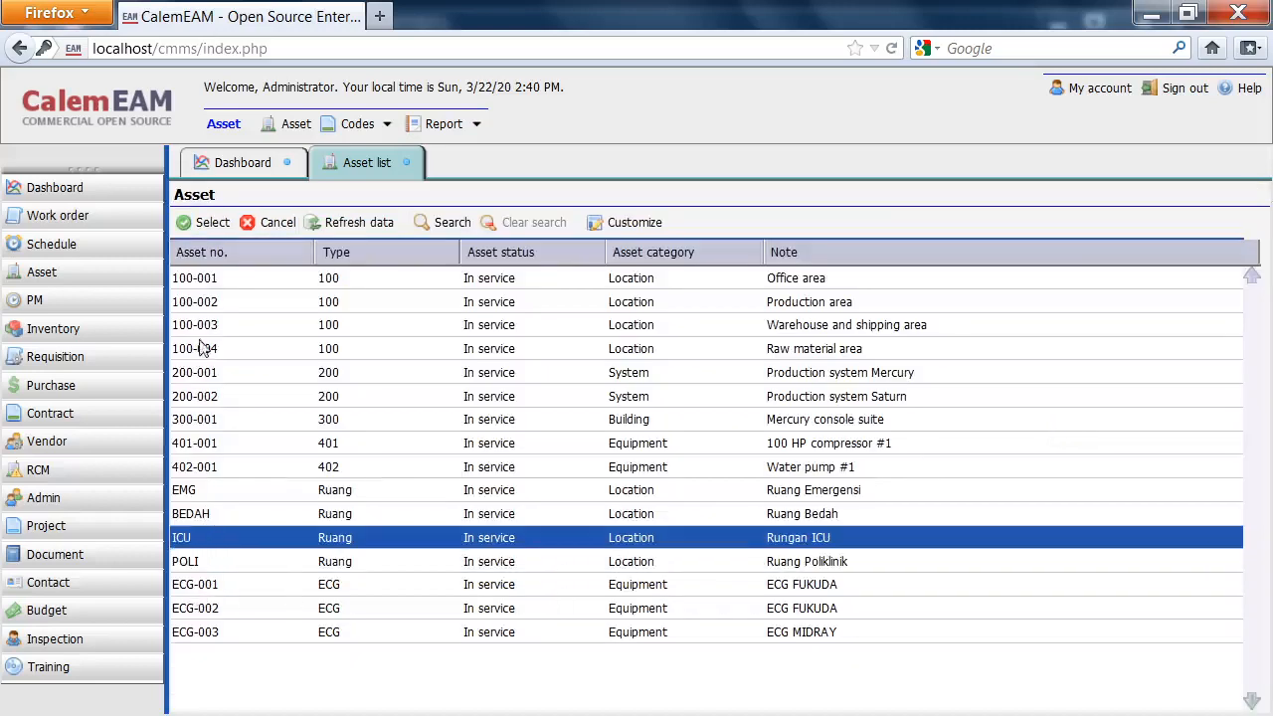
left_click(205, 222)
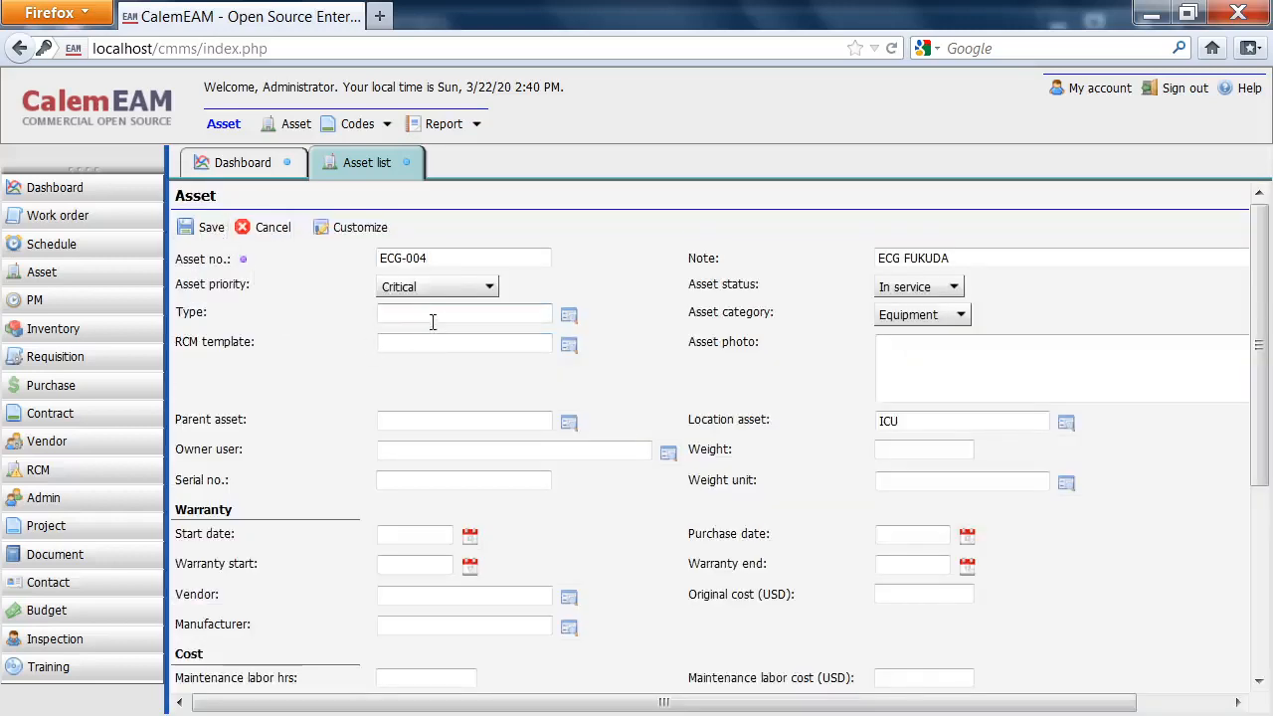
left_click(568, 315)
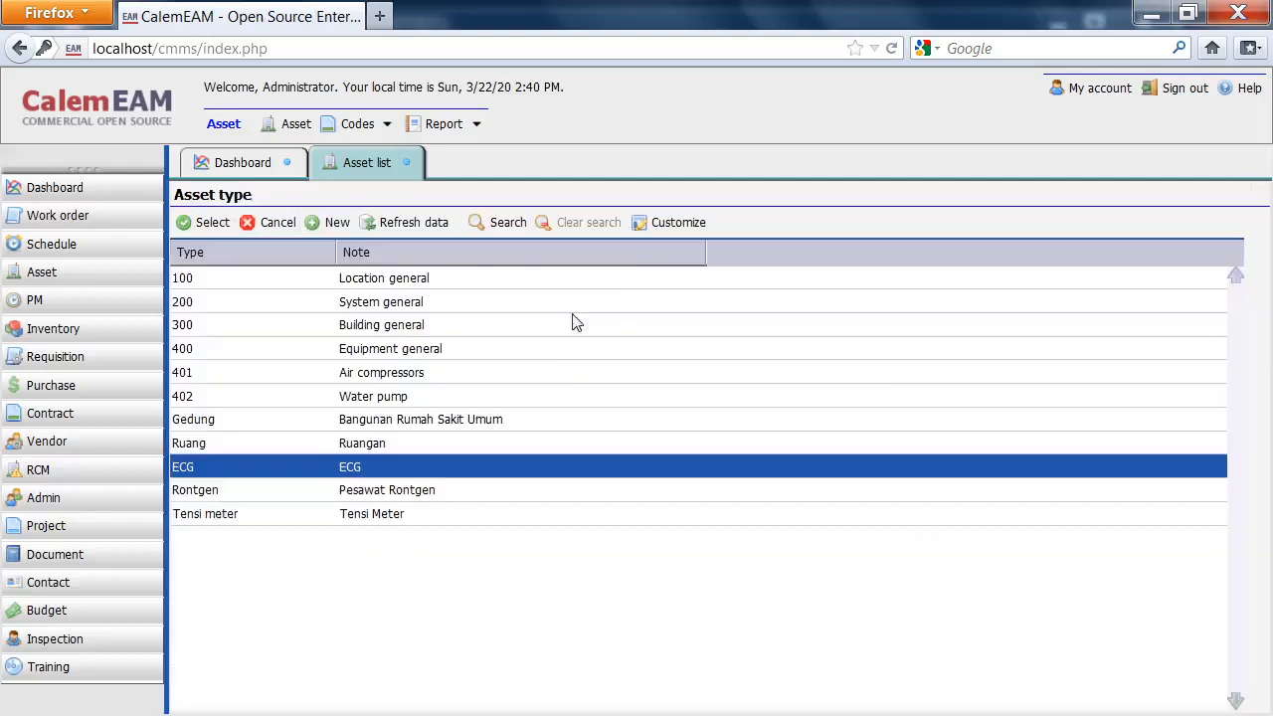
left_click(205, 222)
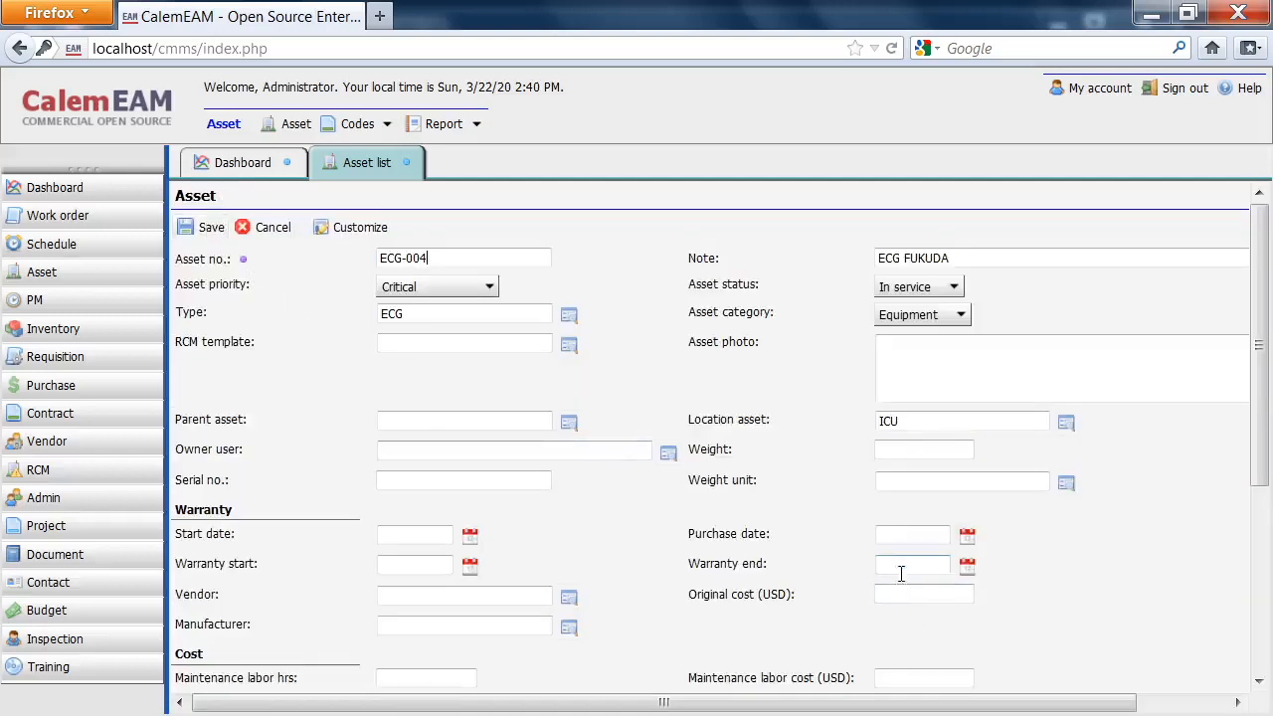
left_click(205, 227)
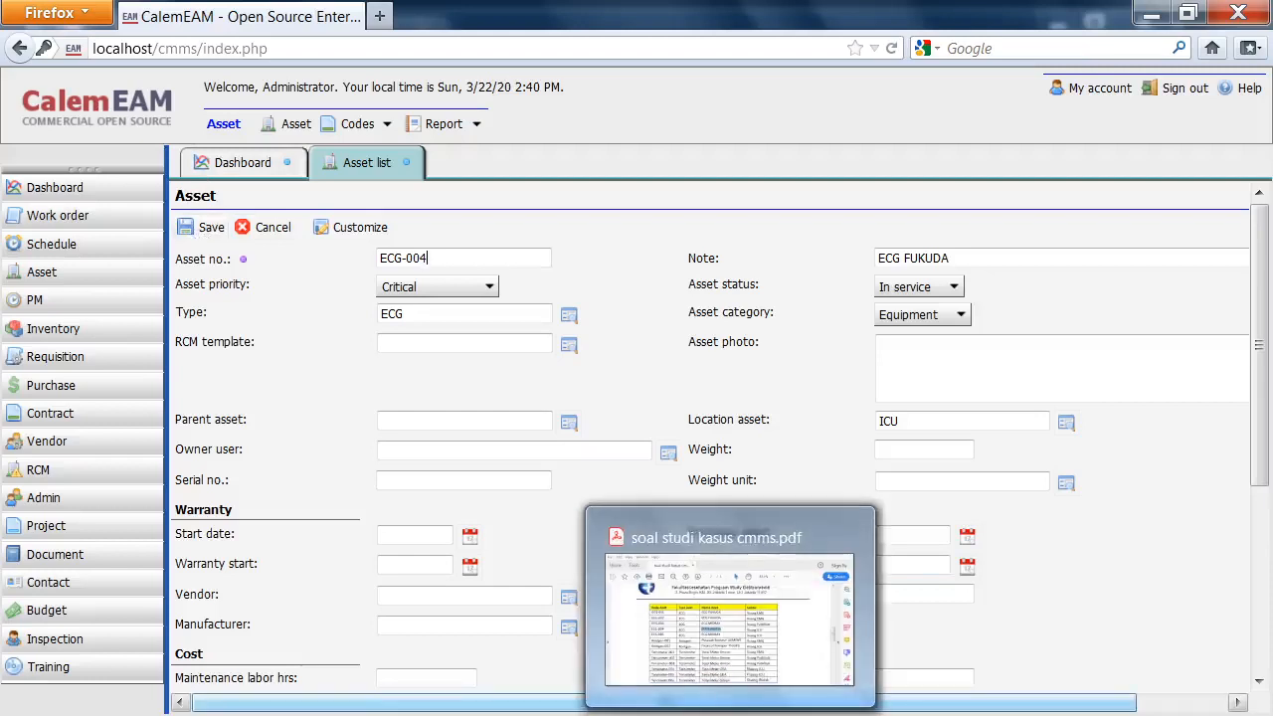
Copy the name ECG MIDRAY from the ECG-005 row of the PDF's asset table and save the ECG-004 asset in CalemEAM.
mouse_move(795, 653)
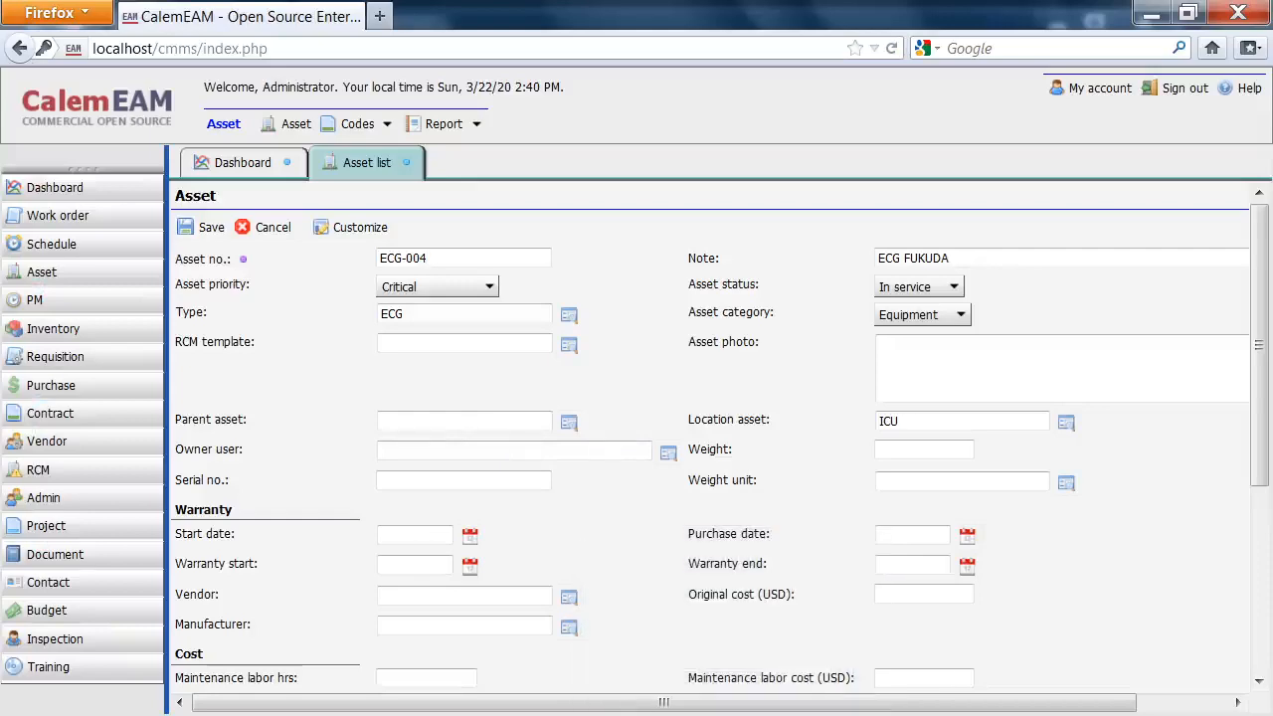
key("alt+Tab")
key("alt+Tab")
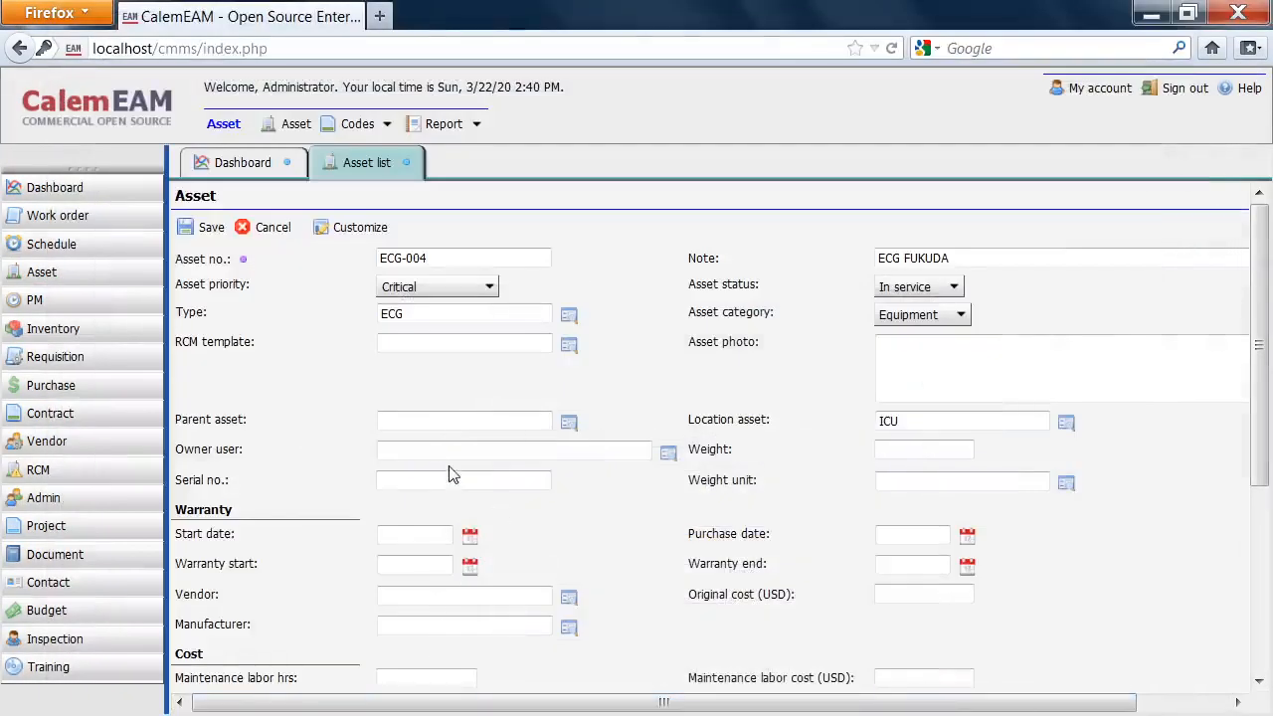
key("alt+Tab")
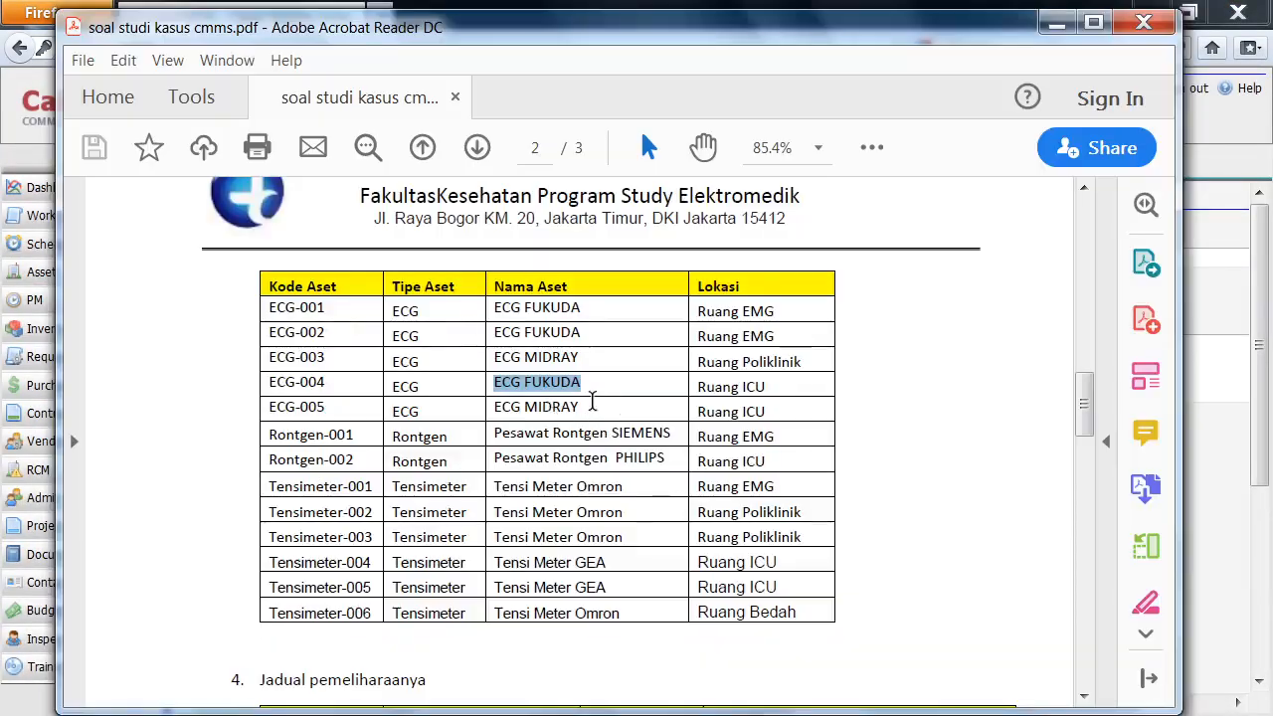
left_click_drag(593, 400, 476, 408)
key("ctrl+c")
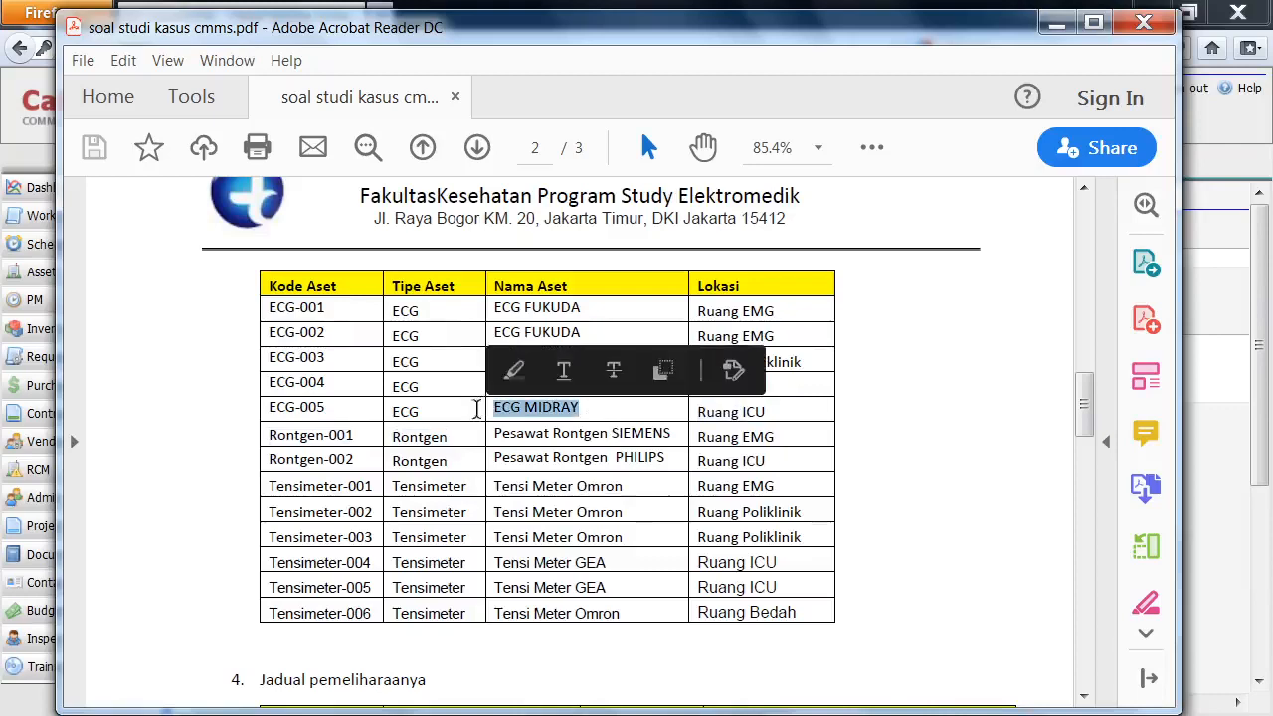
key("alt+Tab")
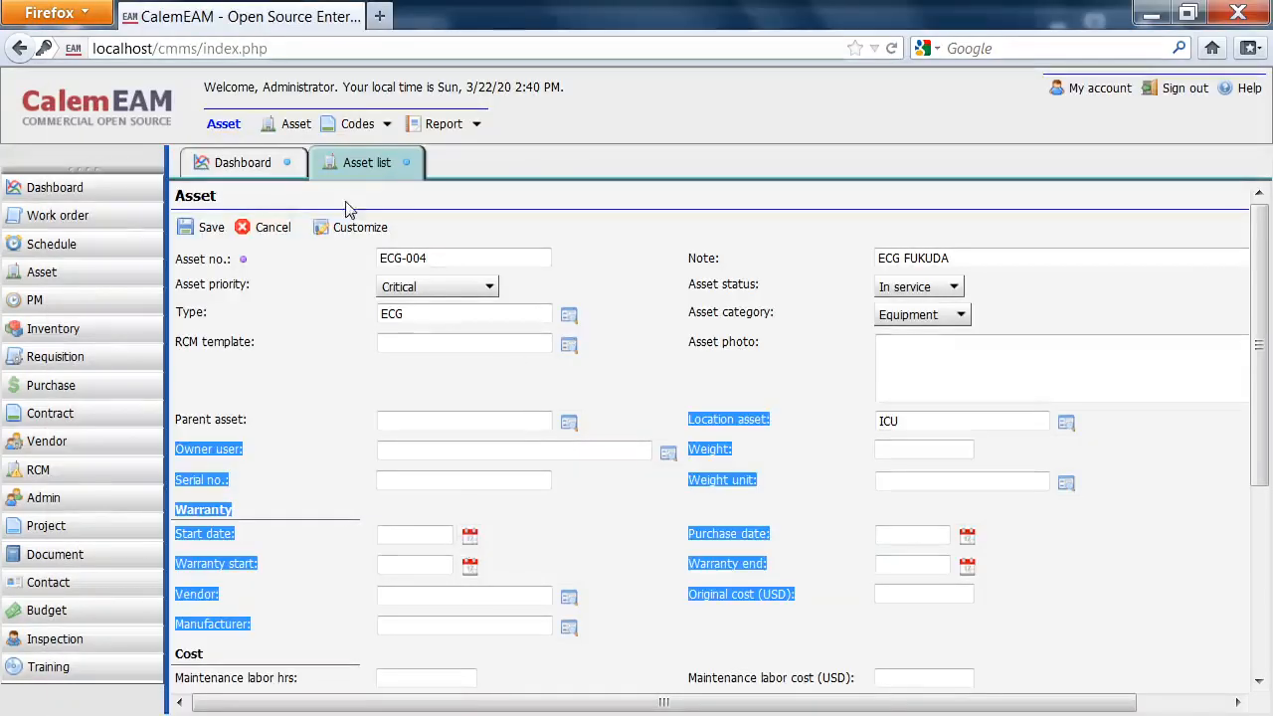
left_click(204, 226)
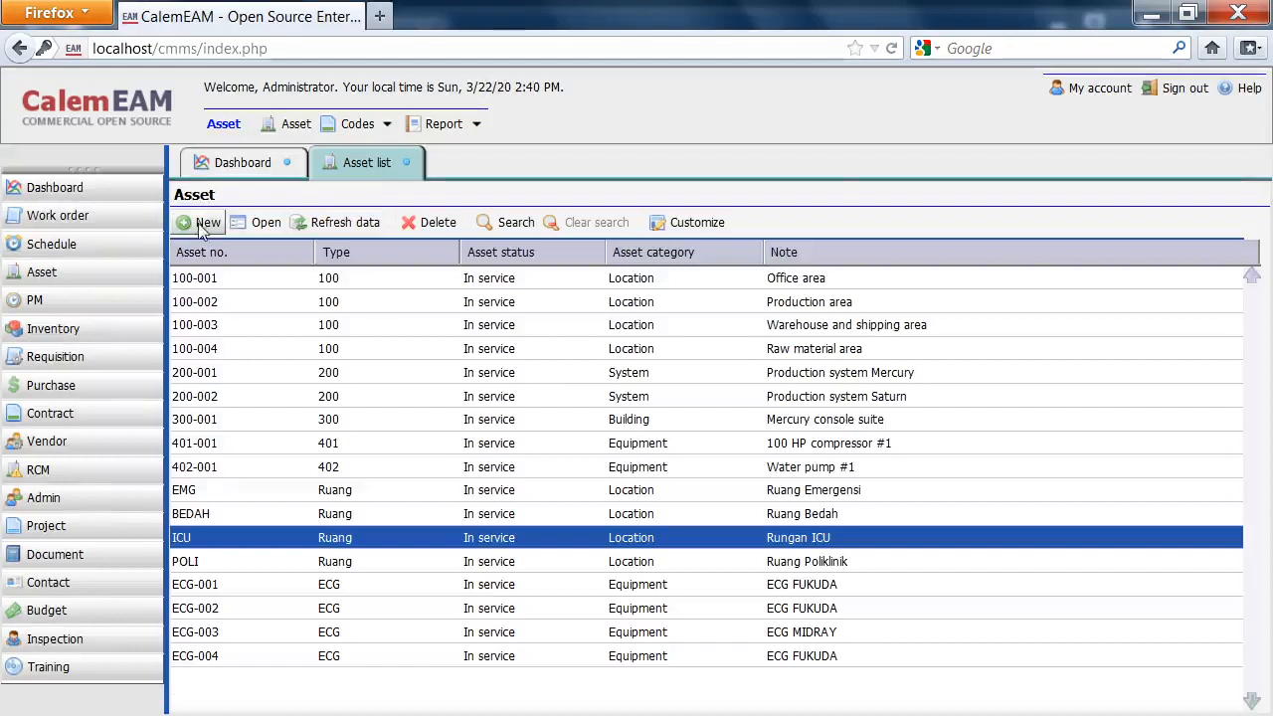
Create a new asset with the Note ECG MIDRAY and the asset number ECG-005.
left_click(204, 223)
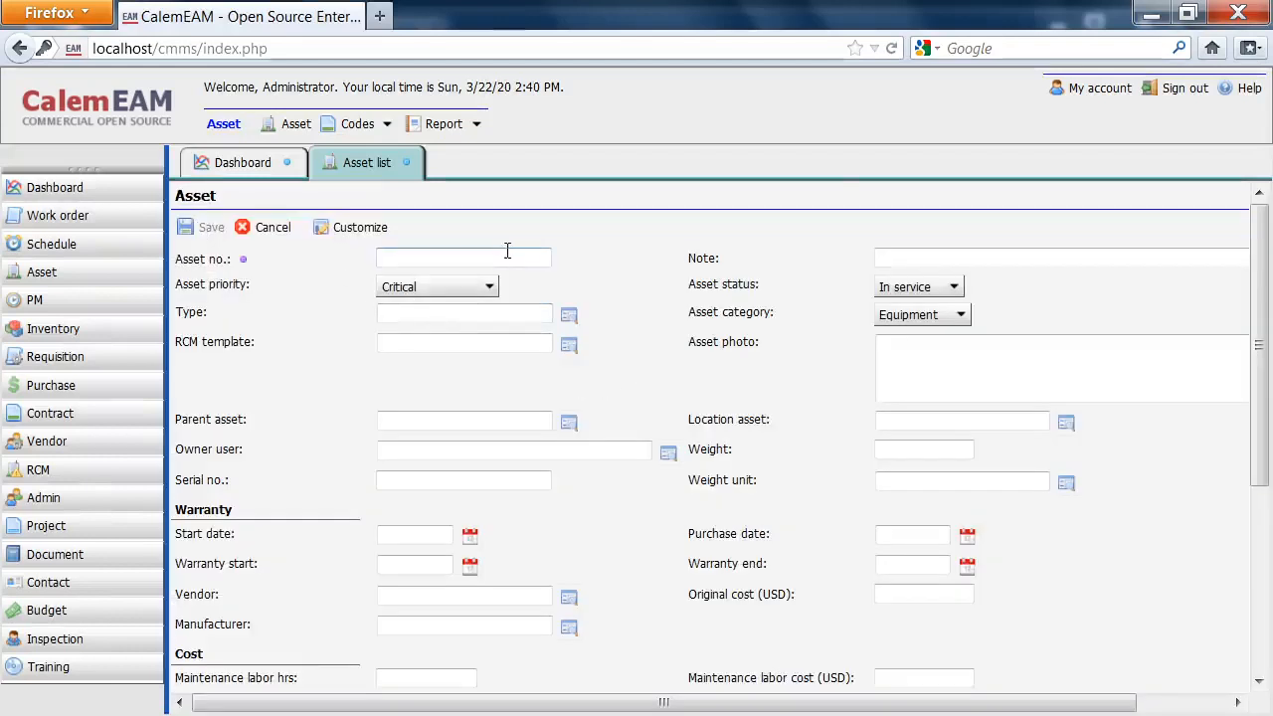
left_click(1030, 258)
type("ECG MIDRAY")
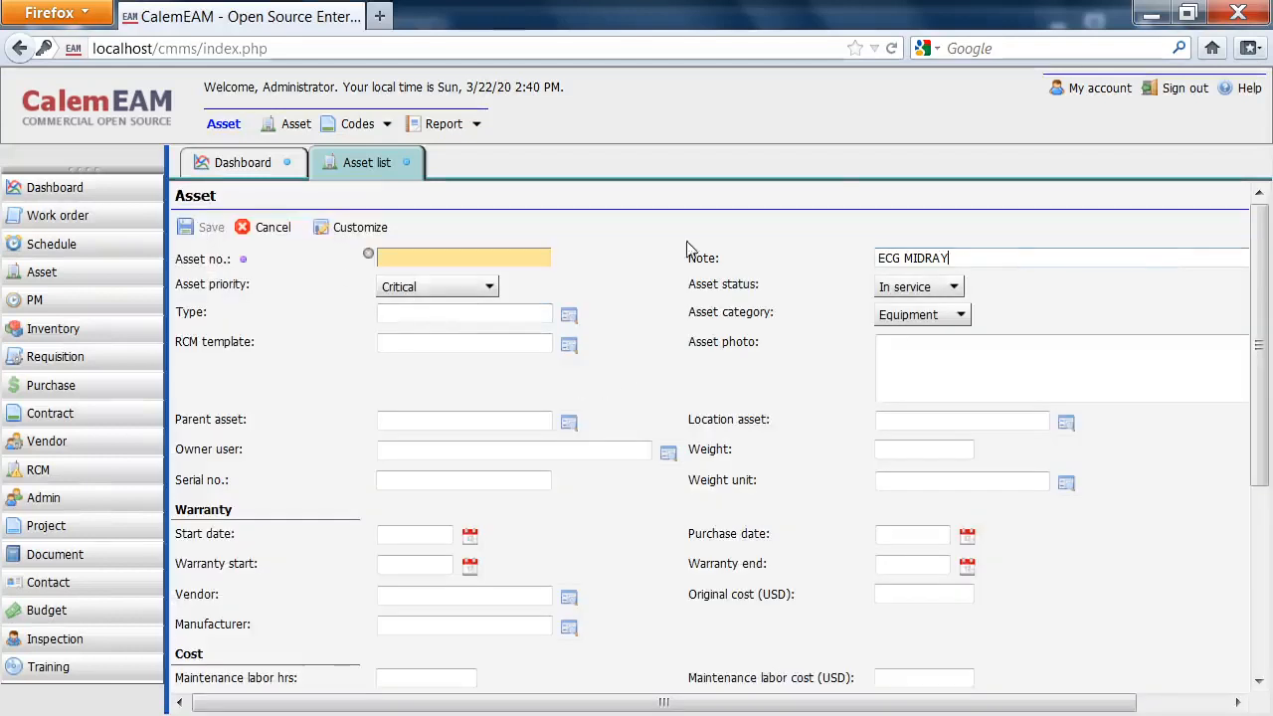
left_click(515, 256)
key("ctrl+v")
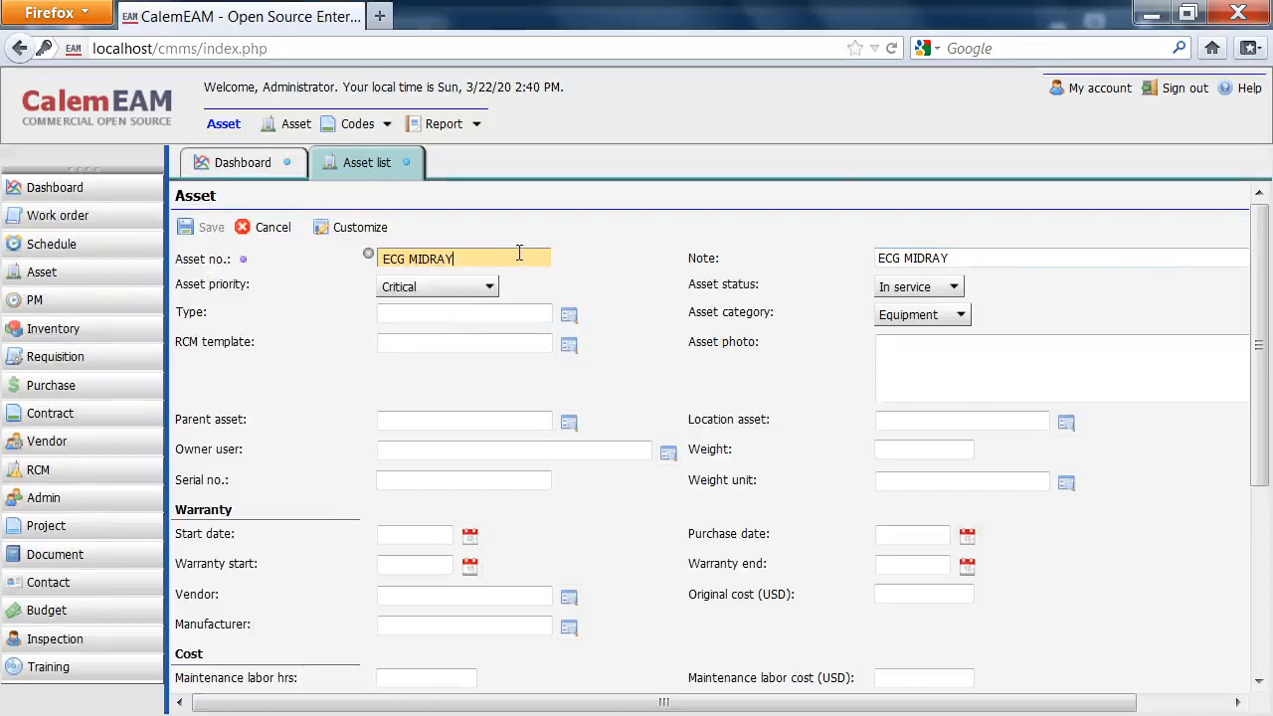
key("BackSpace")
key("BackSpace")
key("BackSpace")
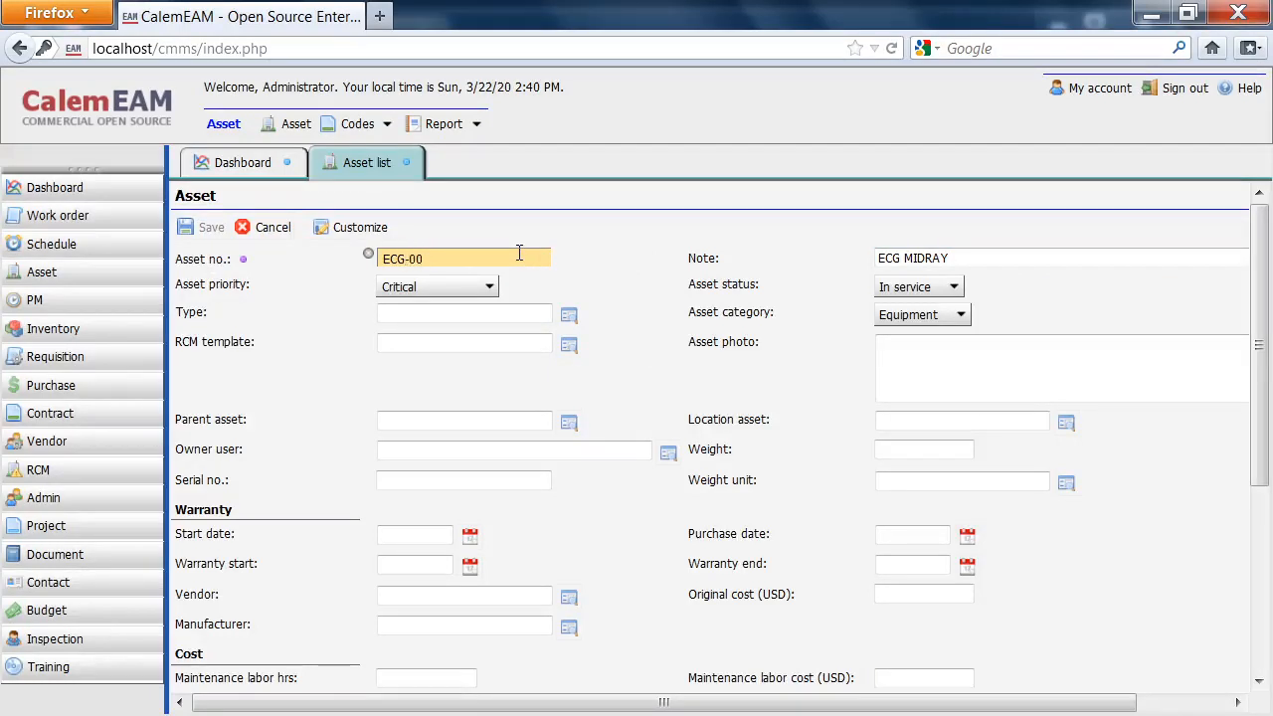
Set the ECG-005 asset's Type to ECG and its Location asset to ICU as in the PDF, and save it.
left_click(569, 314)
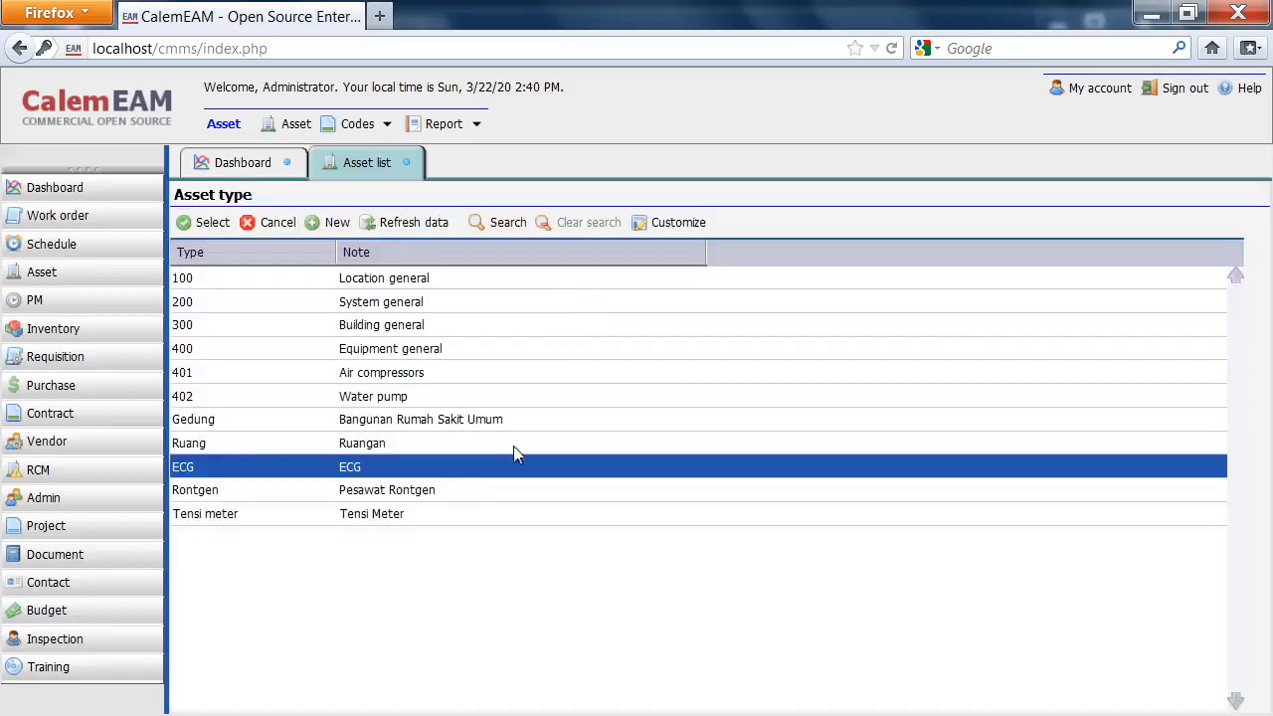
left_click(195, 223)
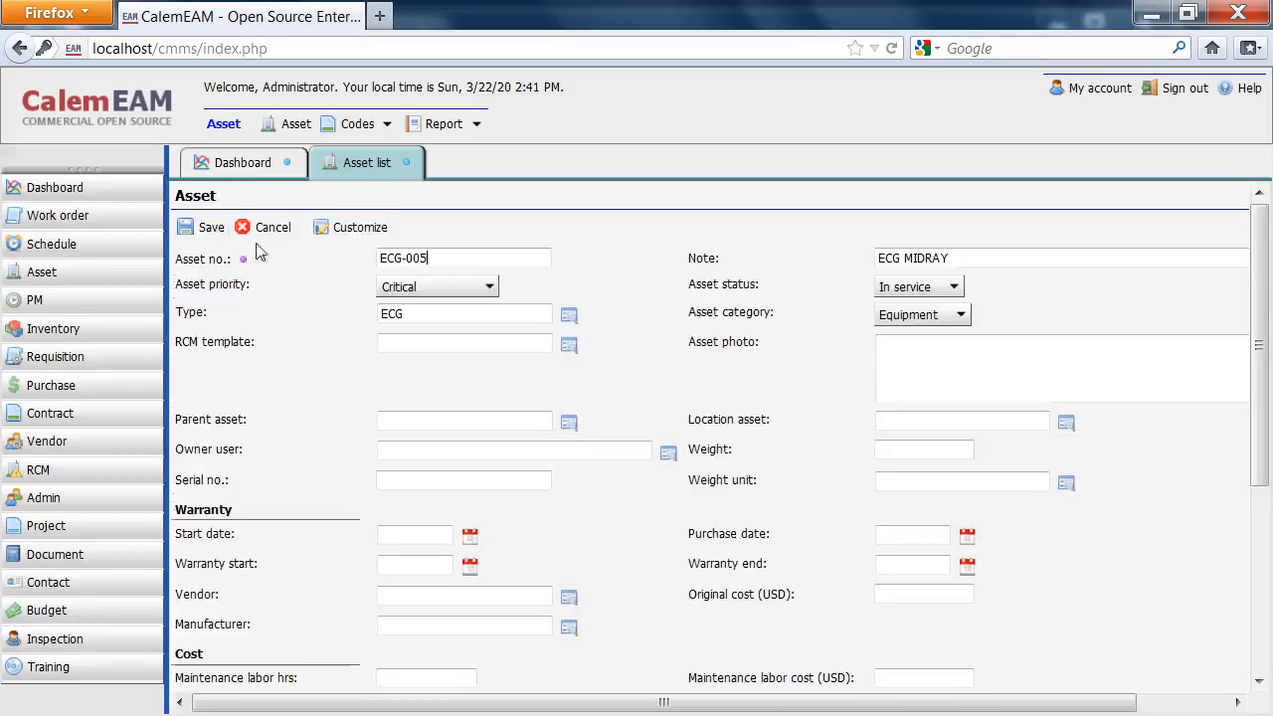
left_click(1066, 425)
key("alt+Tab")
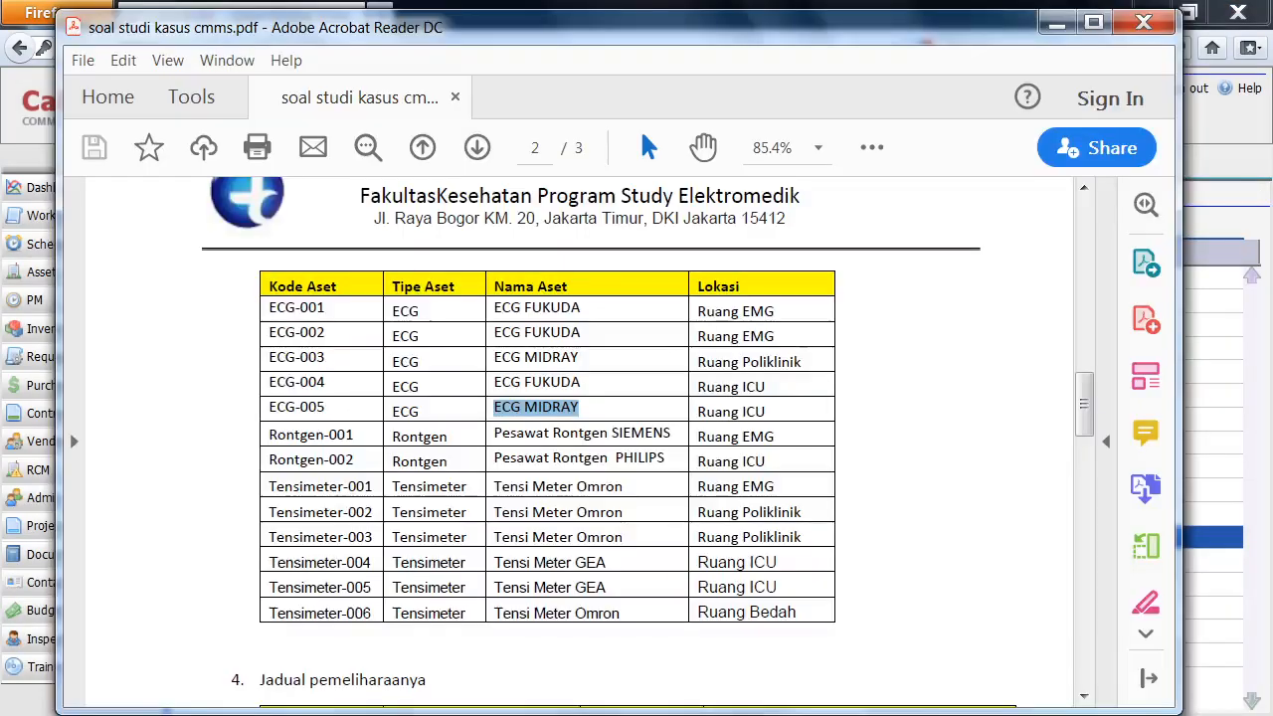
key("alt+Tab")
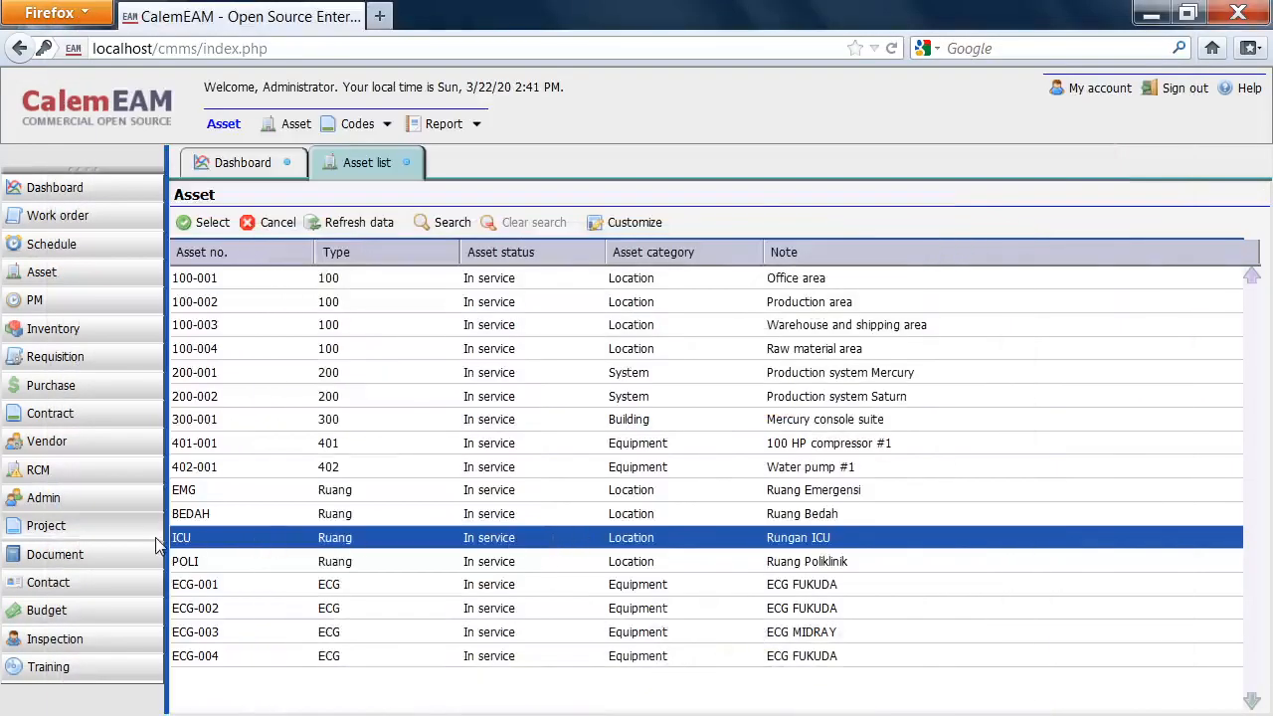
left_click(204, 223)
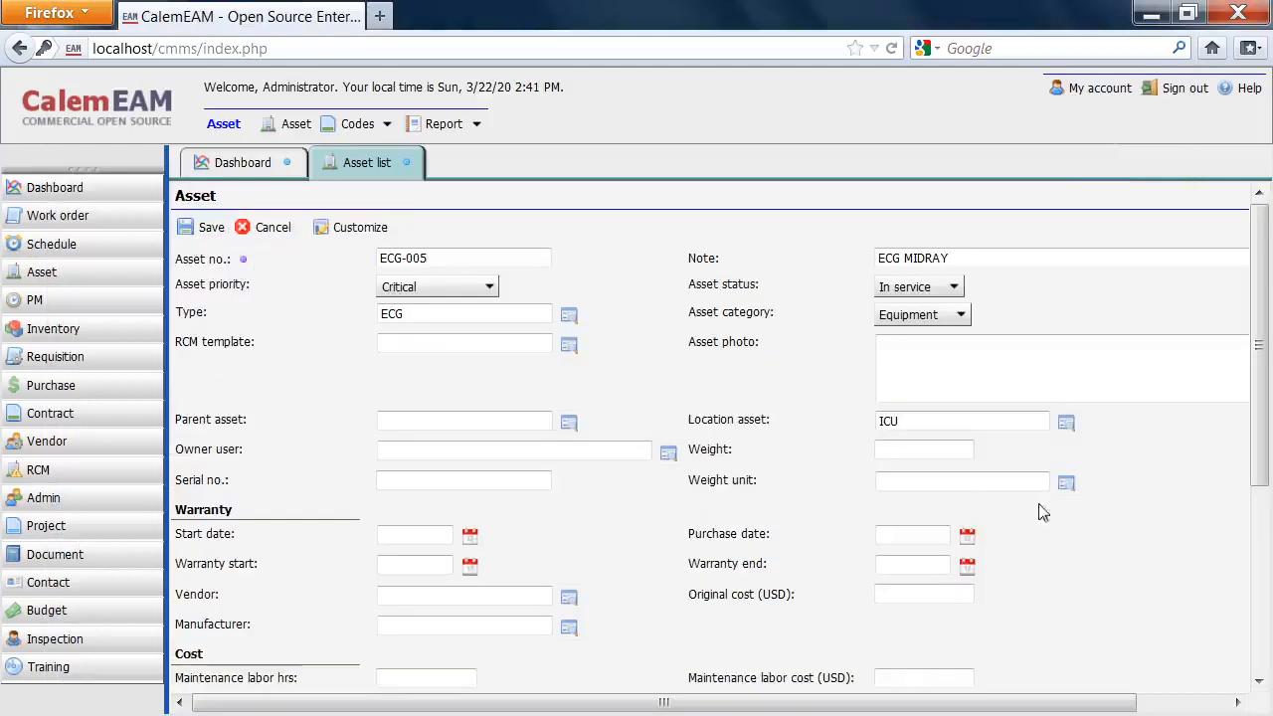
left_click(205, 229)
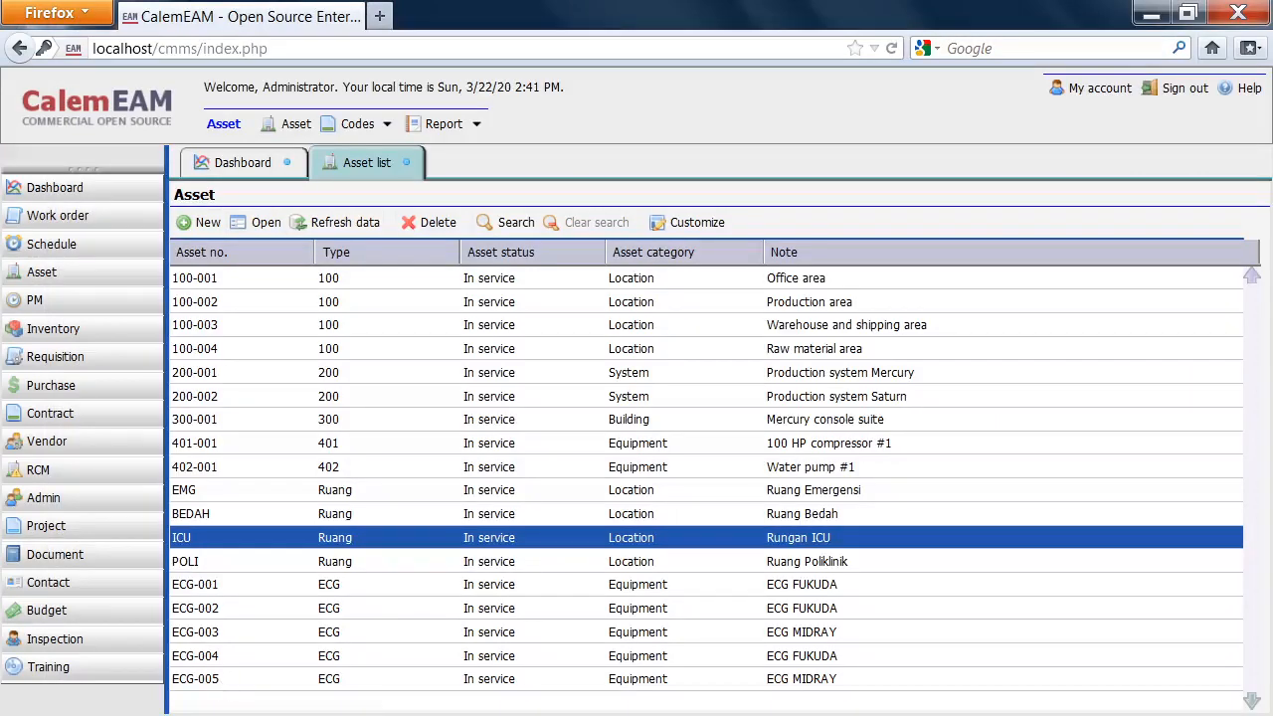
Copy the name Pesawat Rontgen SIEMENS from the Rontgen-001 row of the PDF's asset table into the Note of a new CalemEAM asset.
left_click(696, 715)
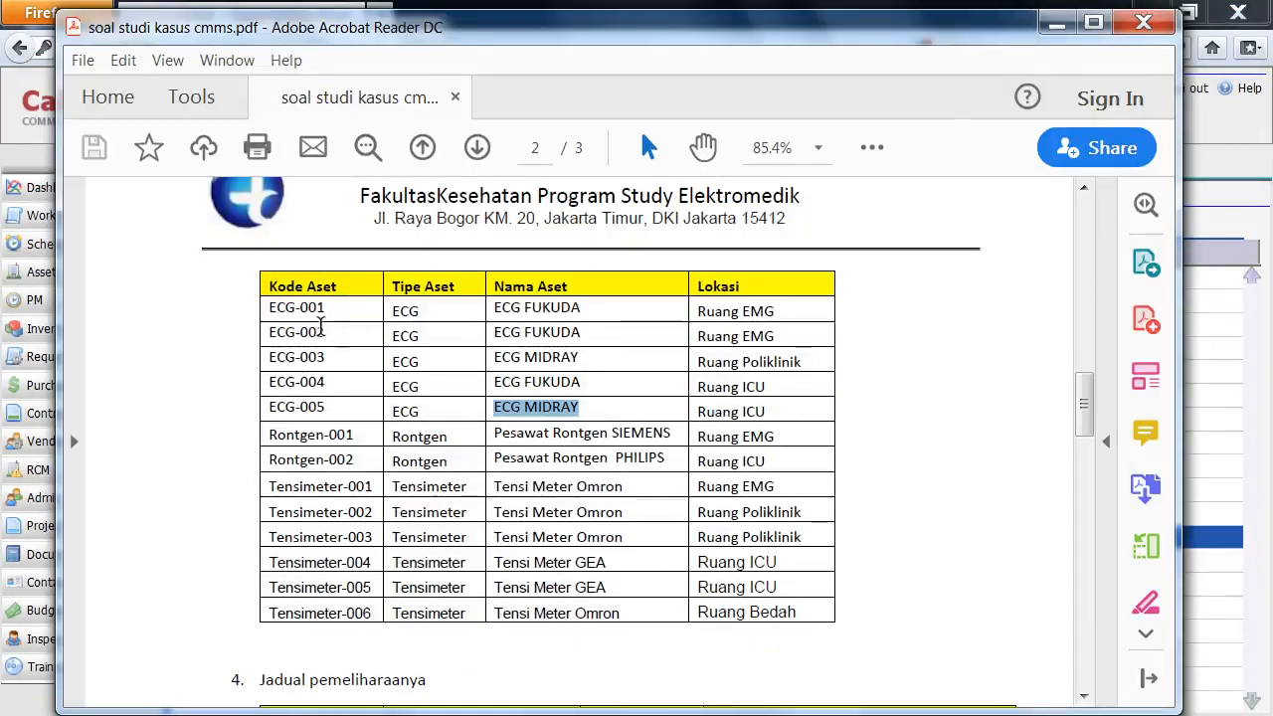
left_click_drag(672, 434, 486, 435)
key("ctrl+c")
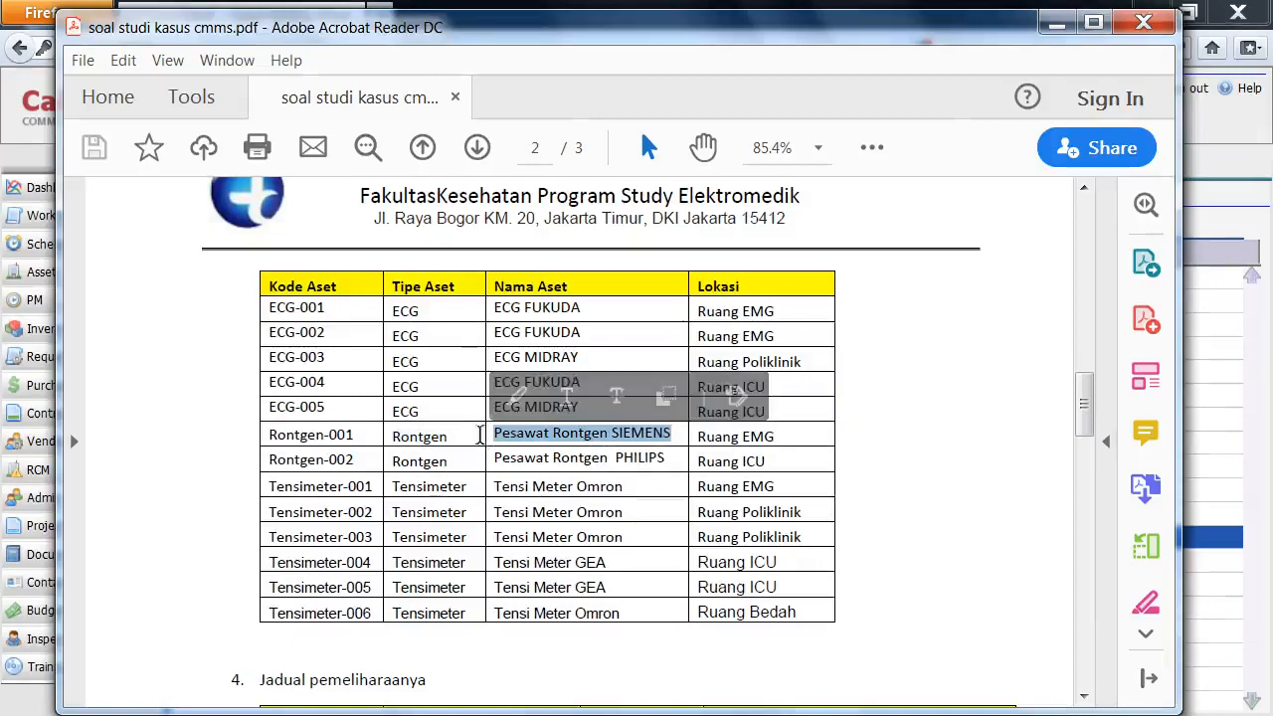
left_click(696, 715)
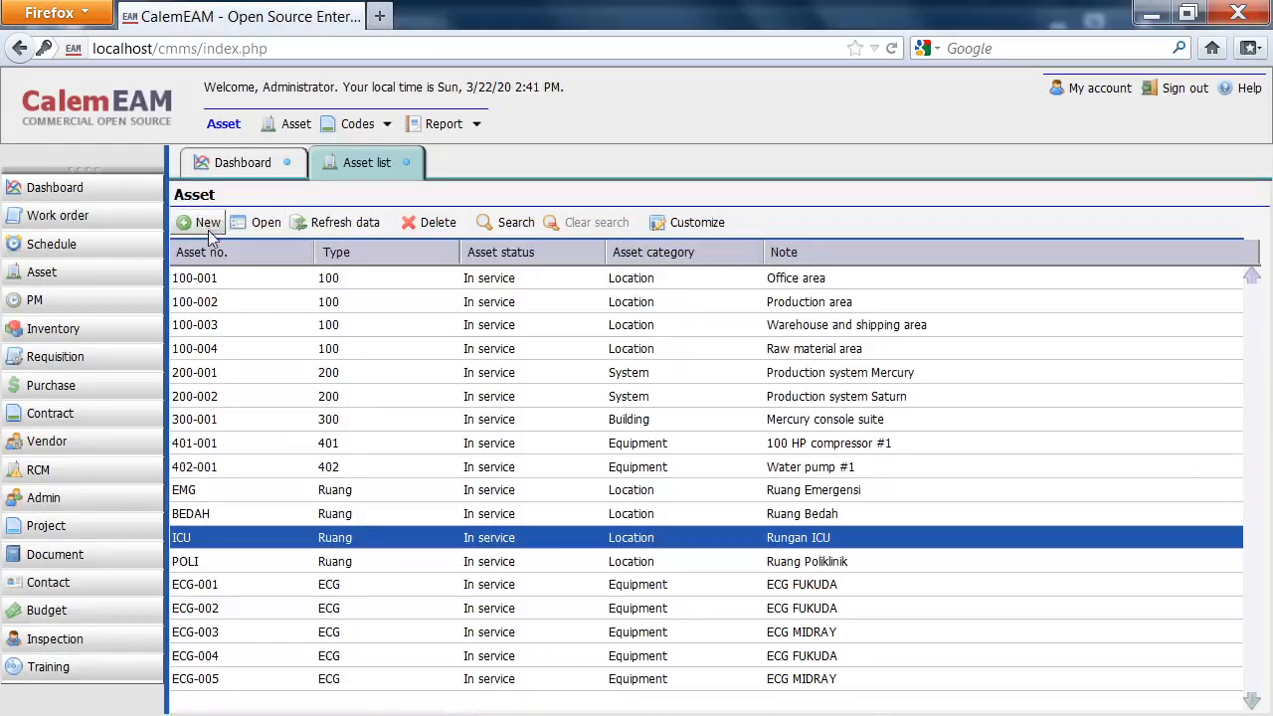
left_click(196, 218)
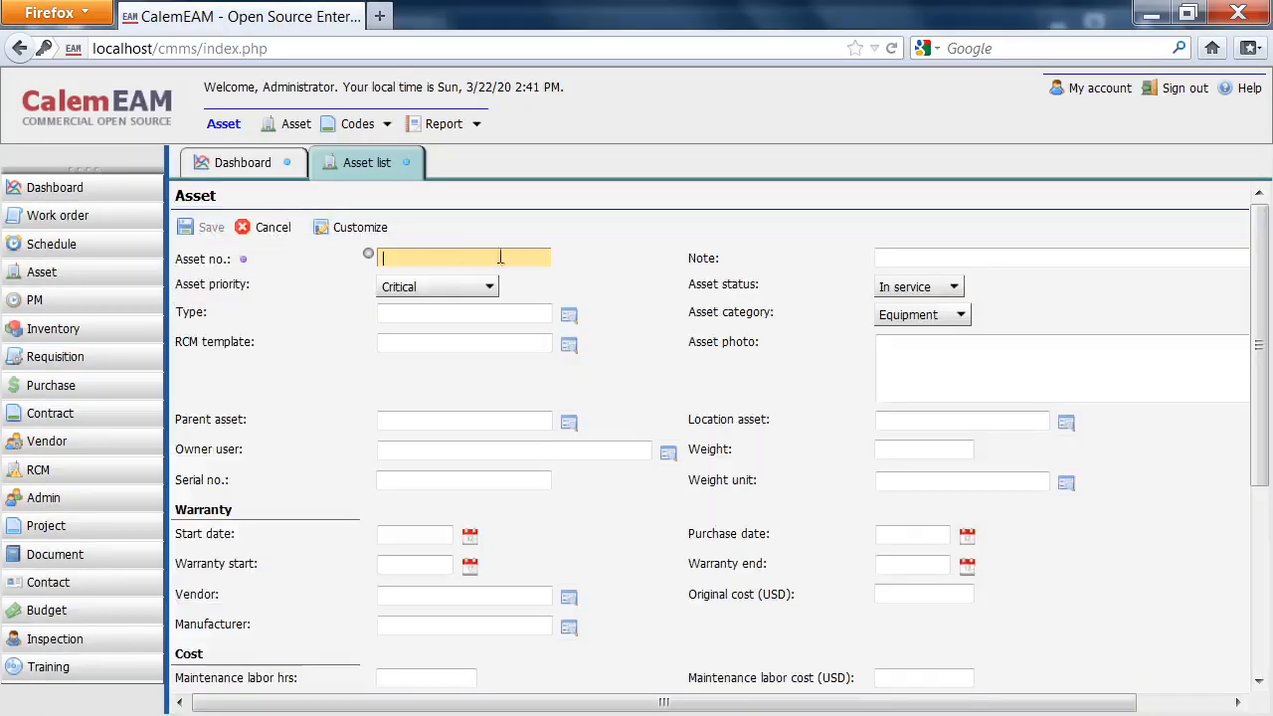
left_click(1071, 257)
key("ctrl+v")
Copy Rontgen-001 from the PDF as the new CalemEAM asset's number and set its Type to Rontgen.
key("alt+Tab")
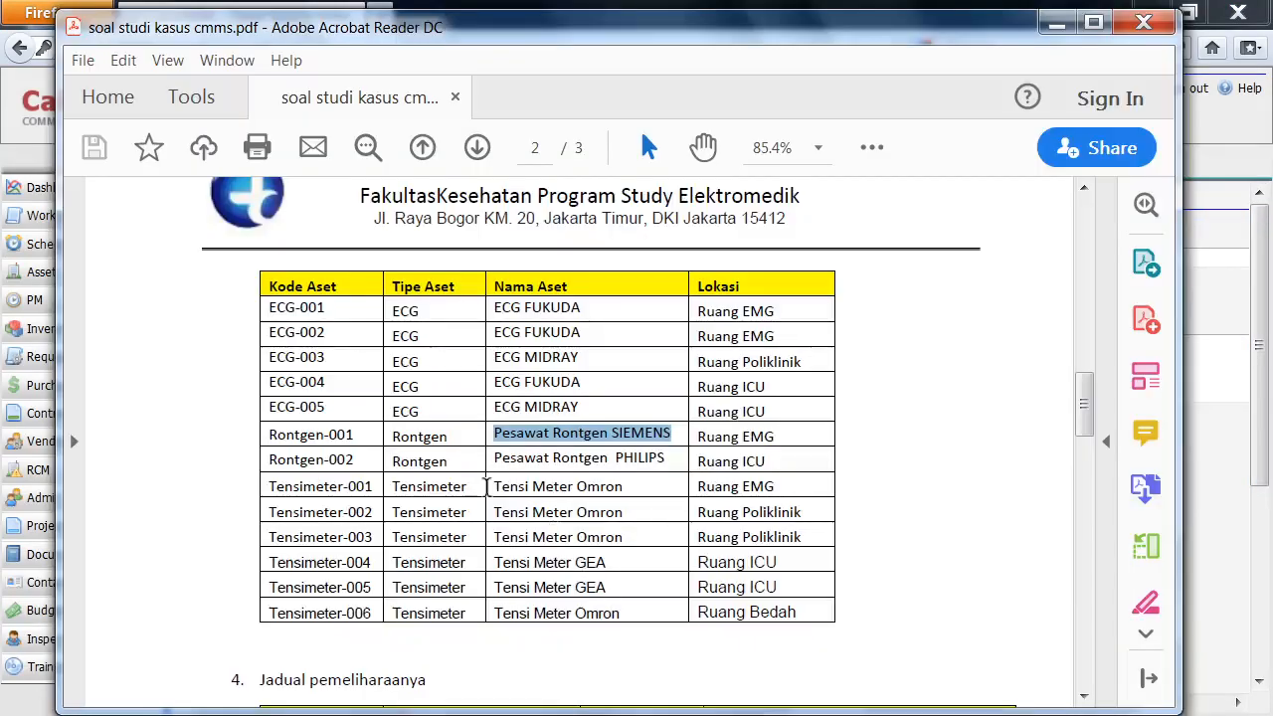
left_click_drag(359, 435, 248, 434)
key("ctrl+c")
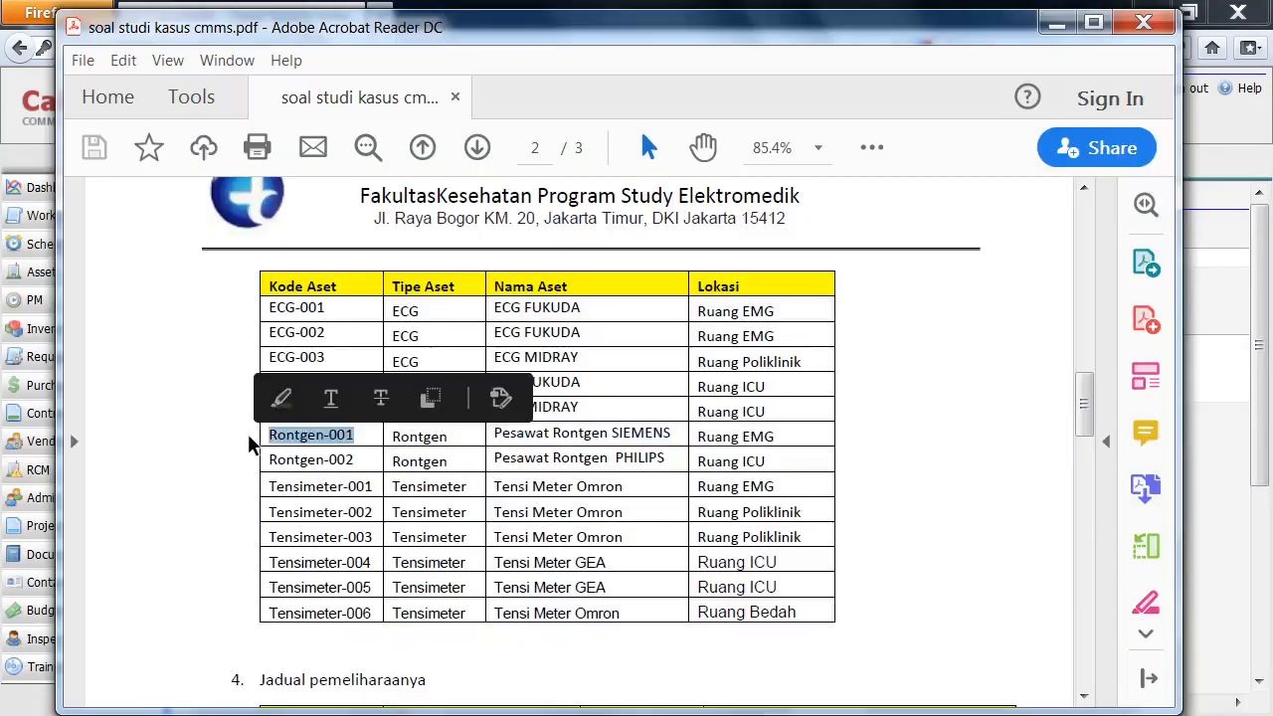
key("alt+Tab")
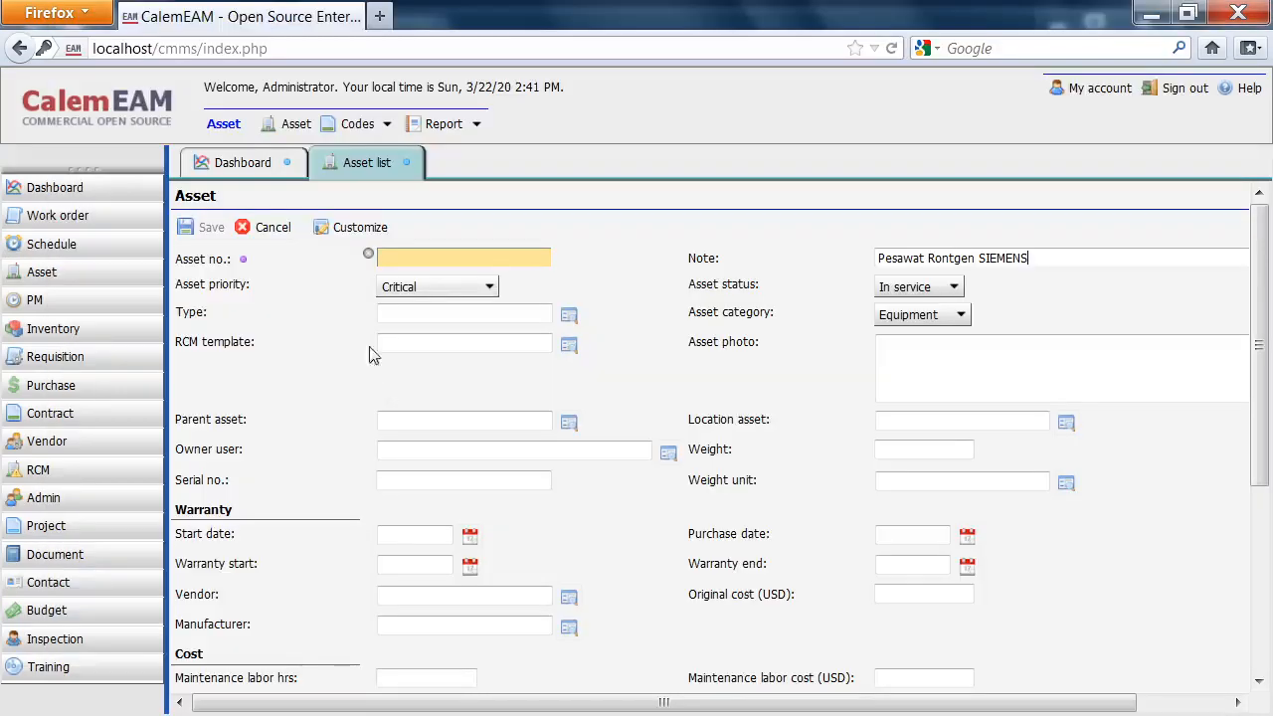
key("ctrl+v")
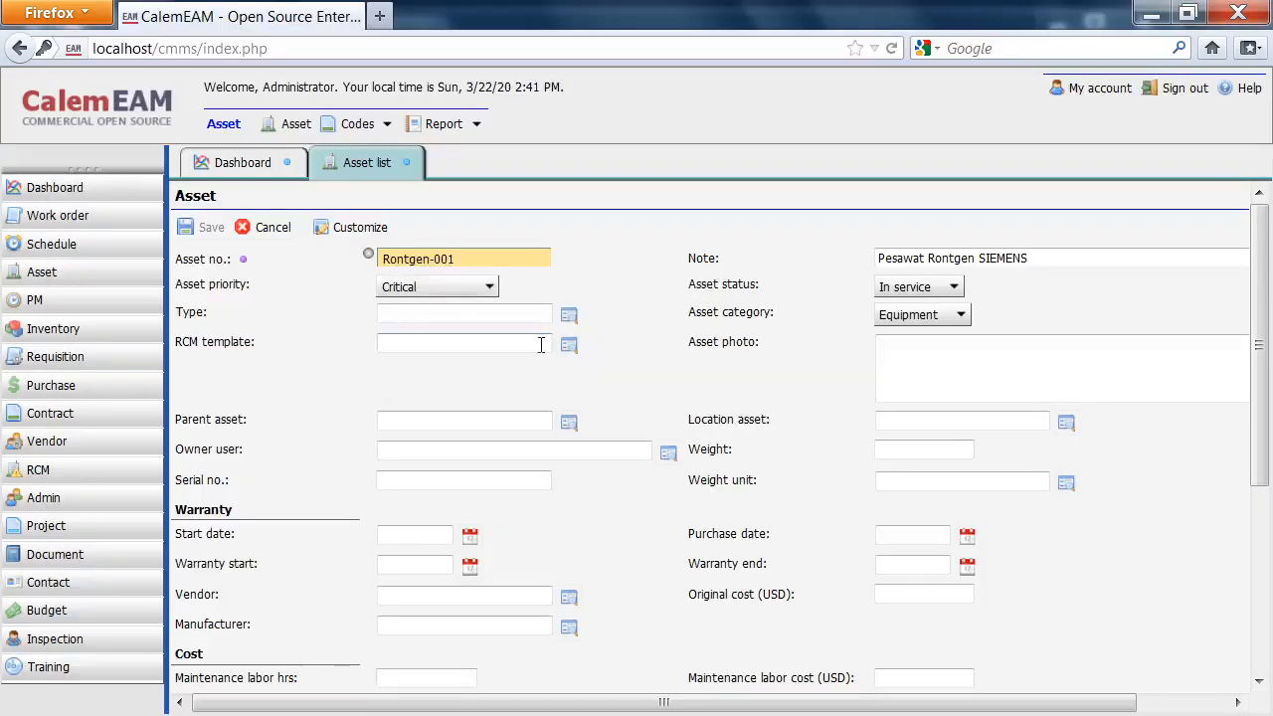
left_click(569, 314)
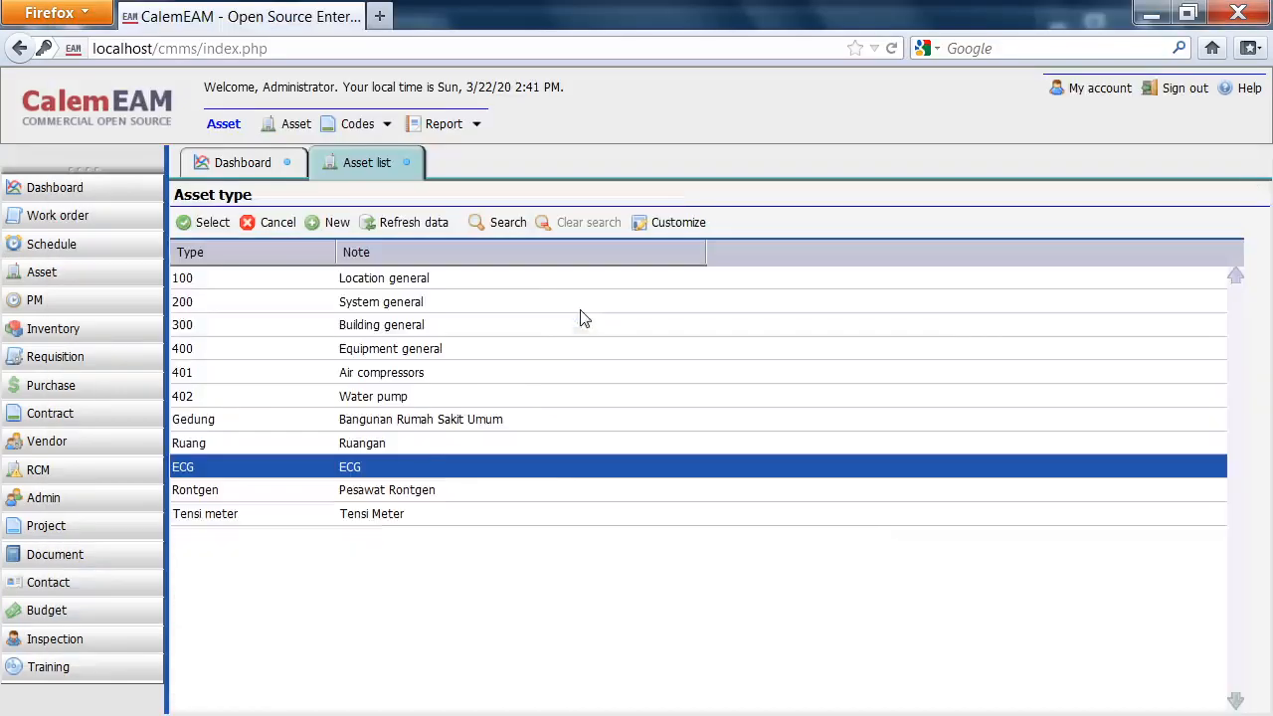
left_click(306, 494)
left_click(203, 223)
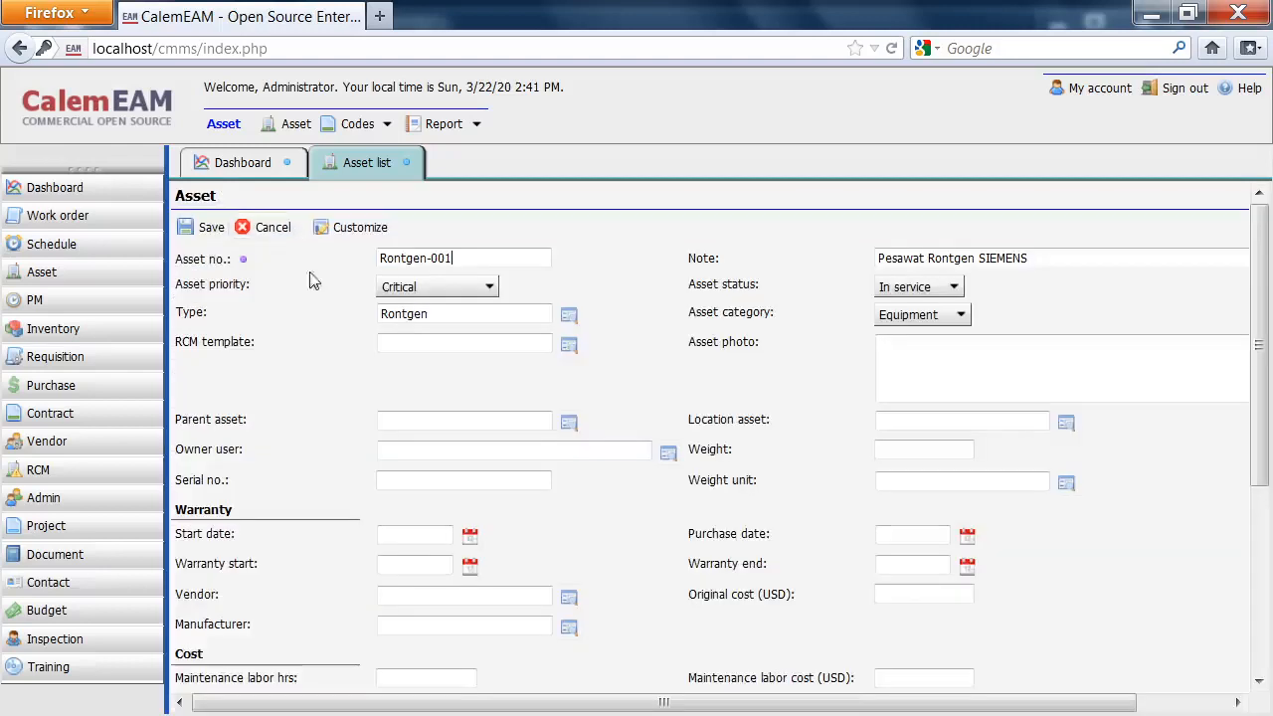
Check the Rontgen-001 row in the PDF, set that asset's Location asset to EMG in CalemEAM, and save it.
left_click(1067, 424)
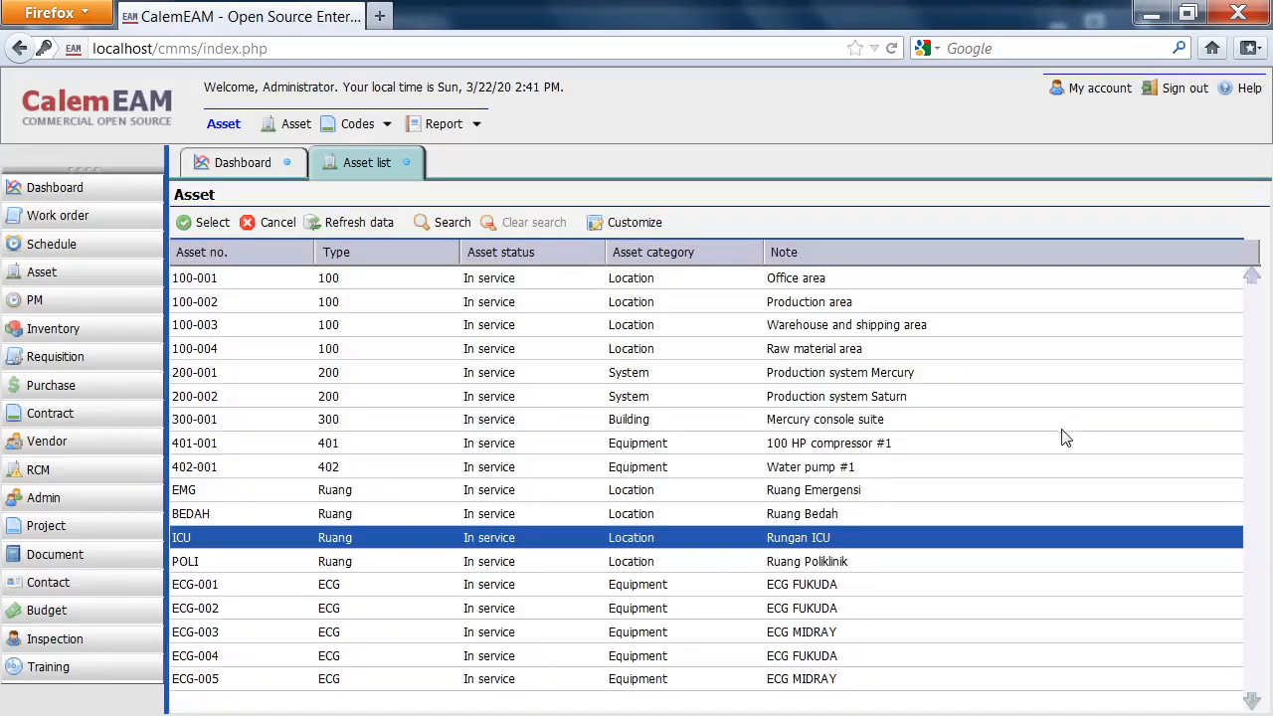
key("alt+Tab")
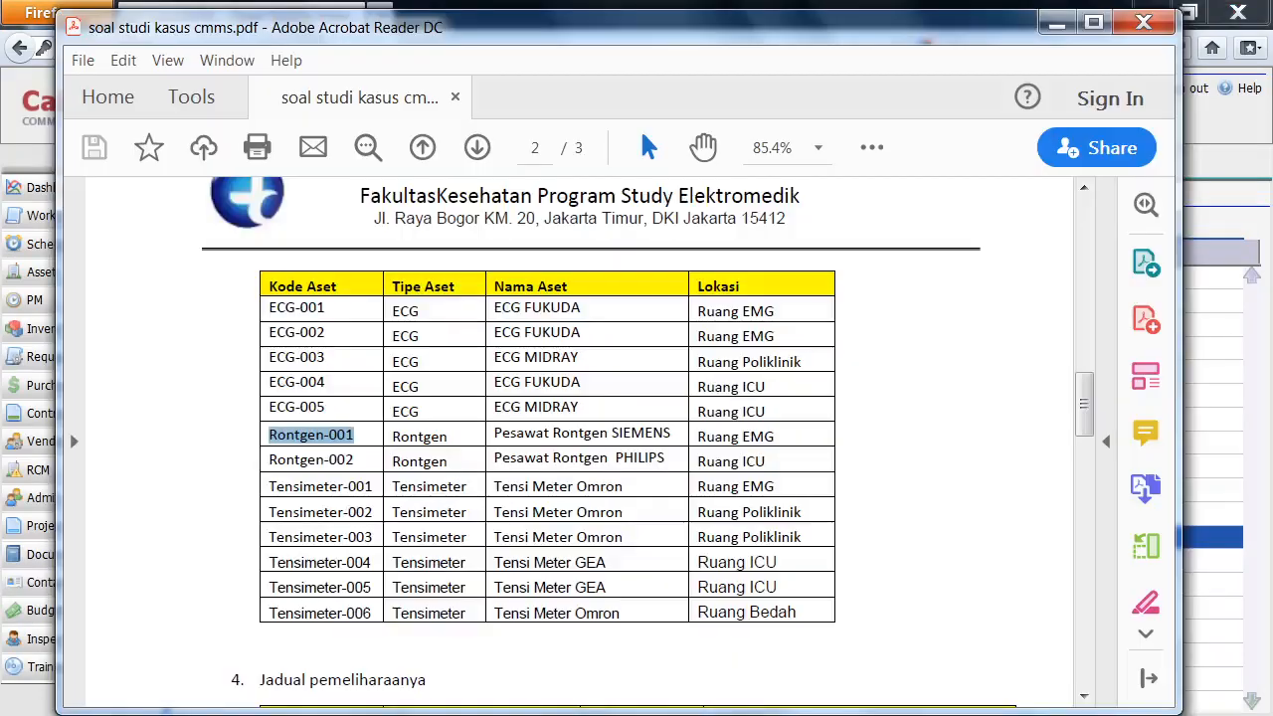
key("alt+Tab")
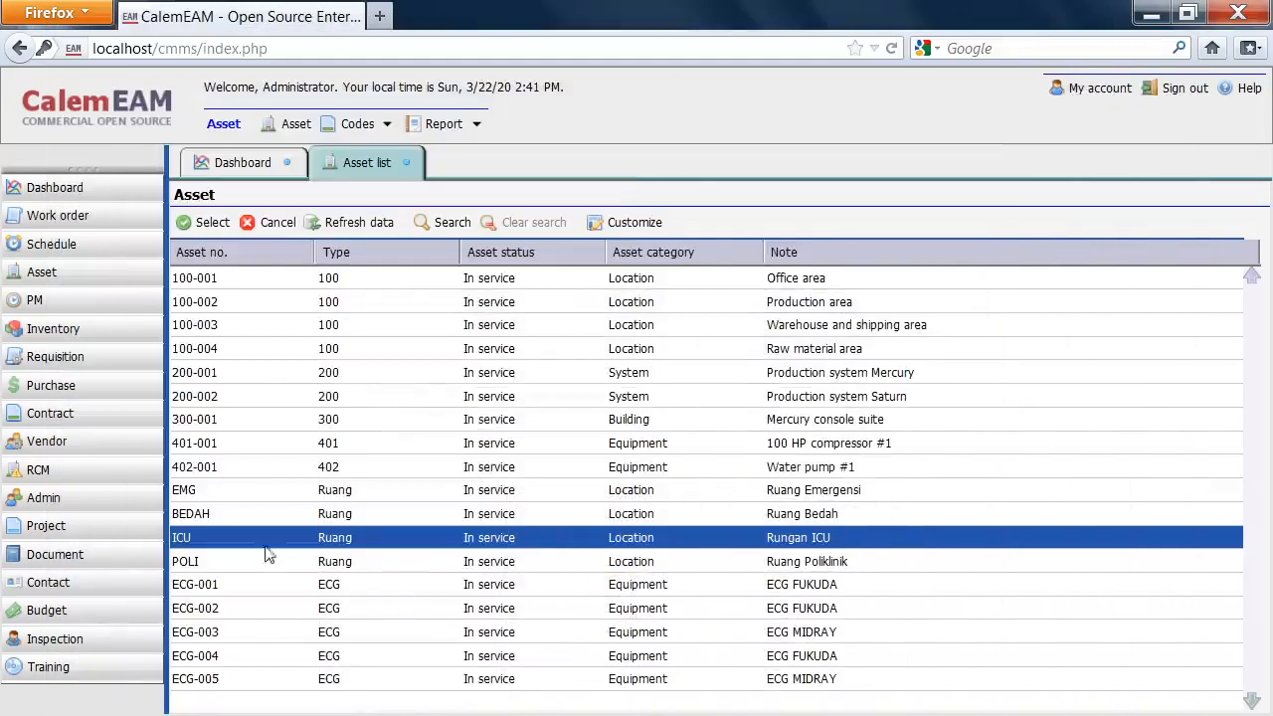
left_click(221, 489)
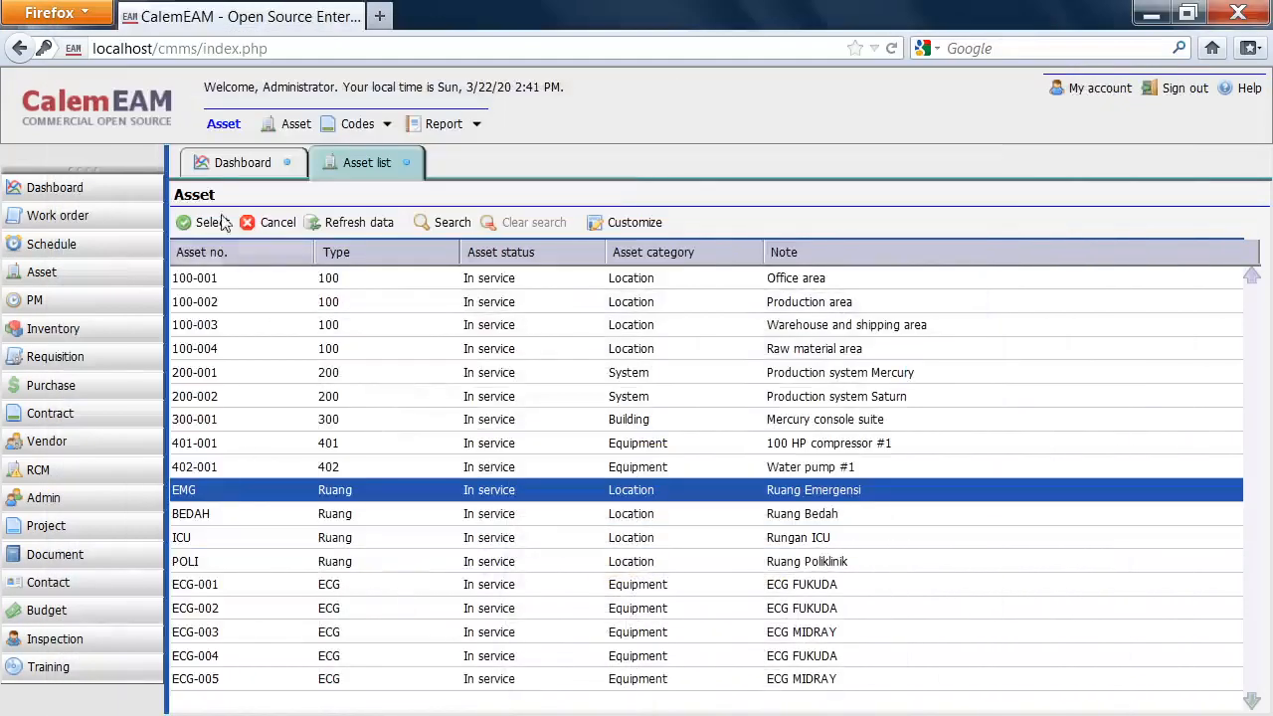
left_click(213, 224)
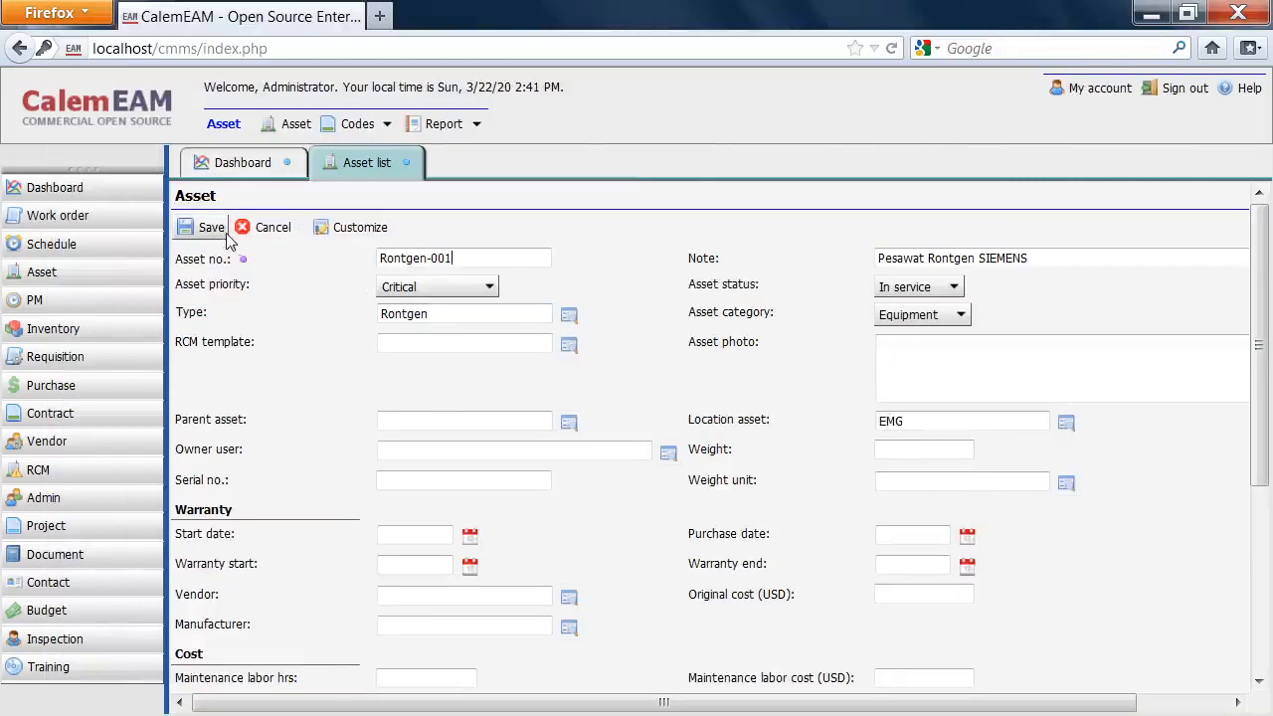
left_click(208, 232)
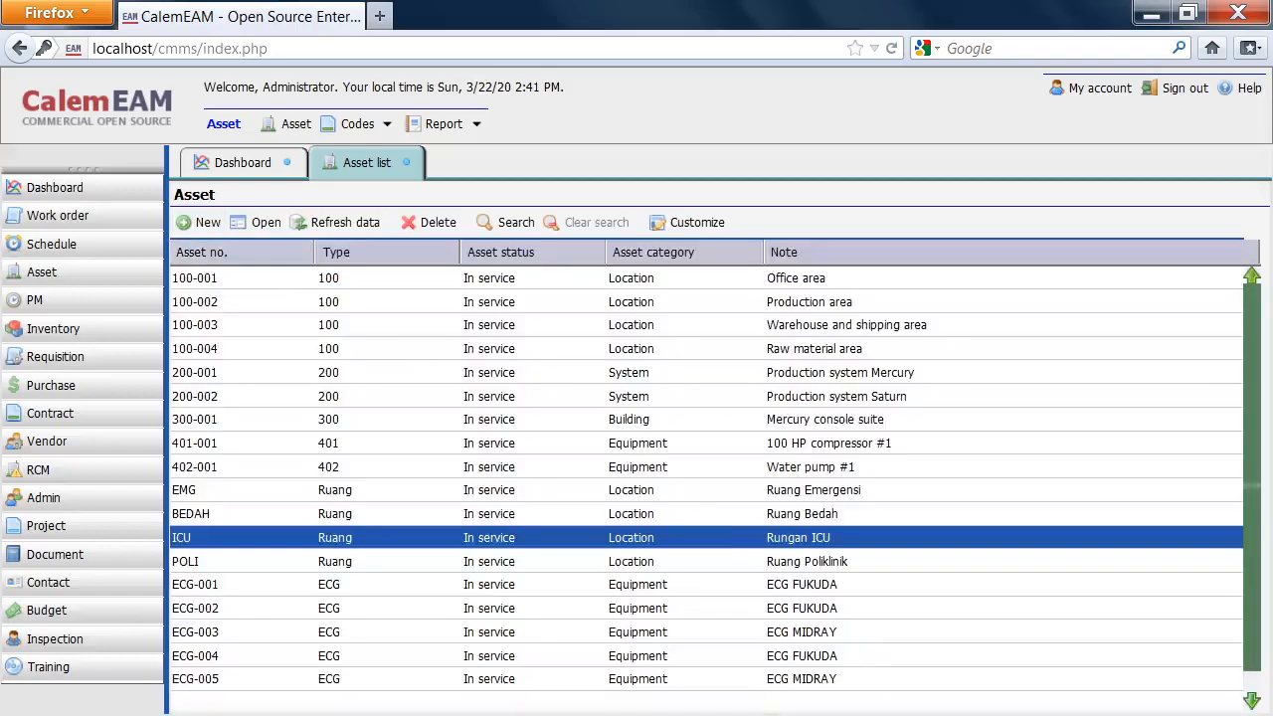
Copy the name Pesawat Rontgen PHILIPS from the PDF's asset table into the Note of another new CalemEAM asset.
key("alt+Tab")
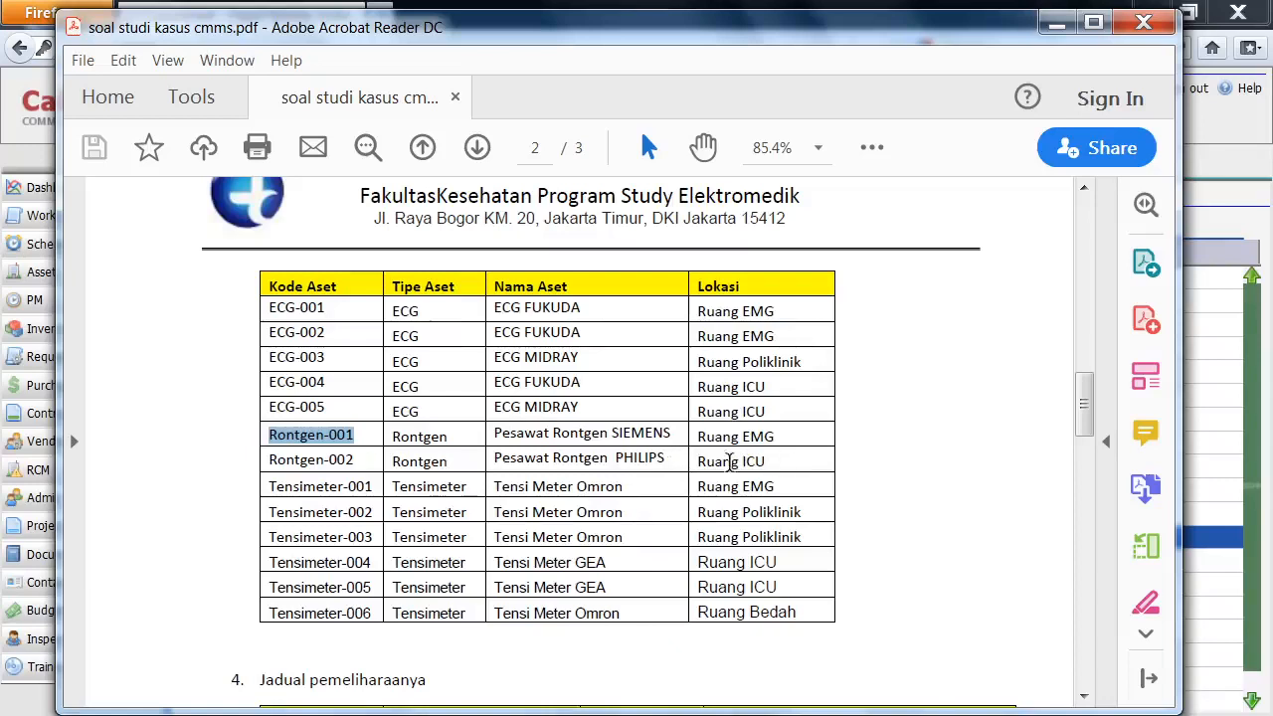
left_click_drag(676, 461, 506, 458)
key("ctrl+c")
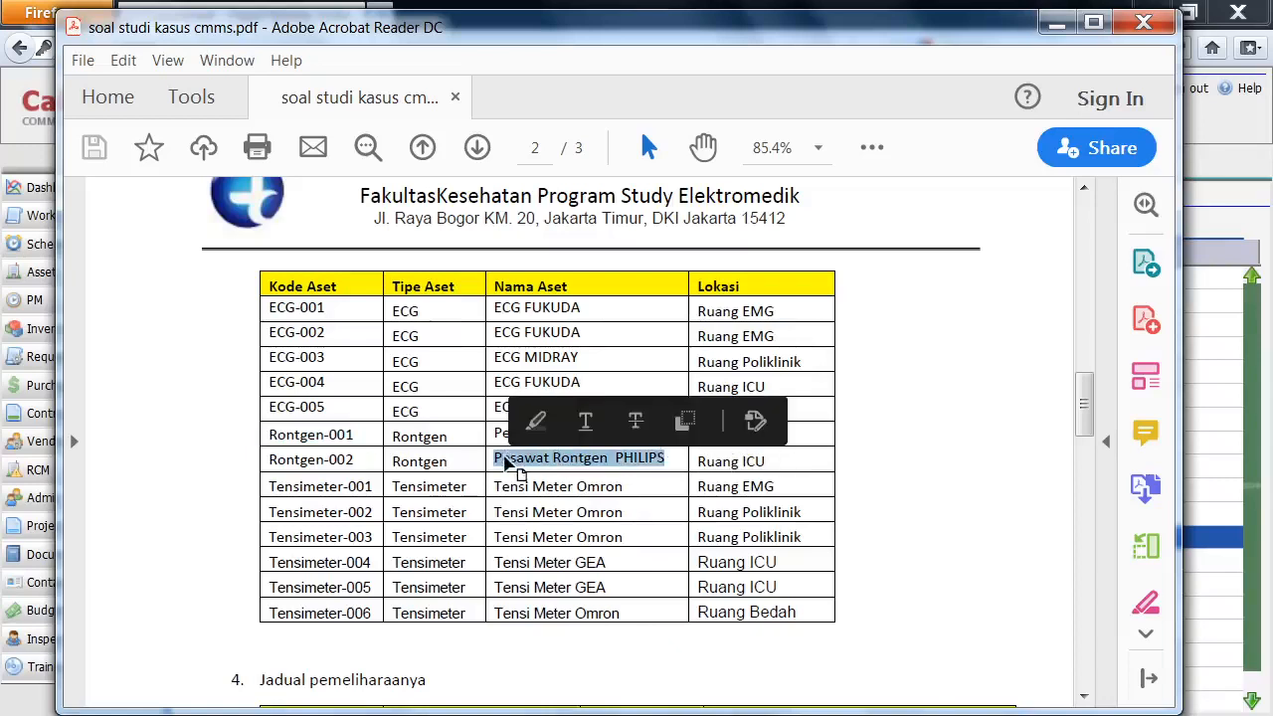
key("alt+Tab")
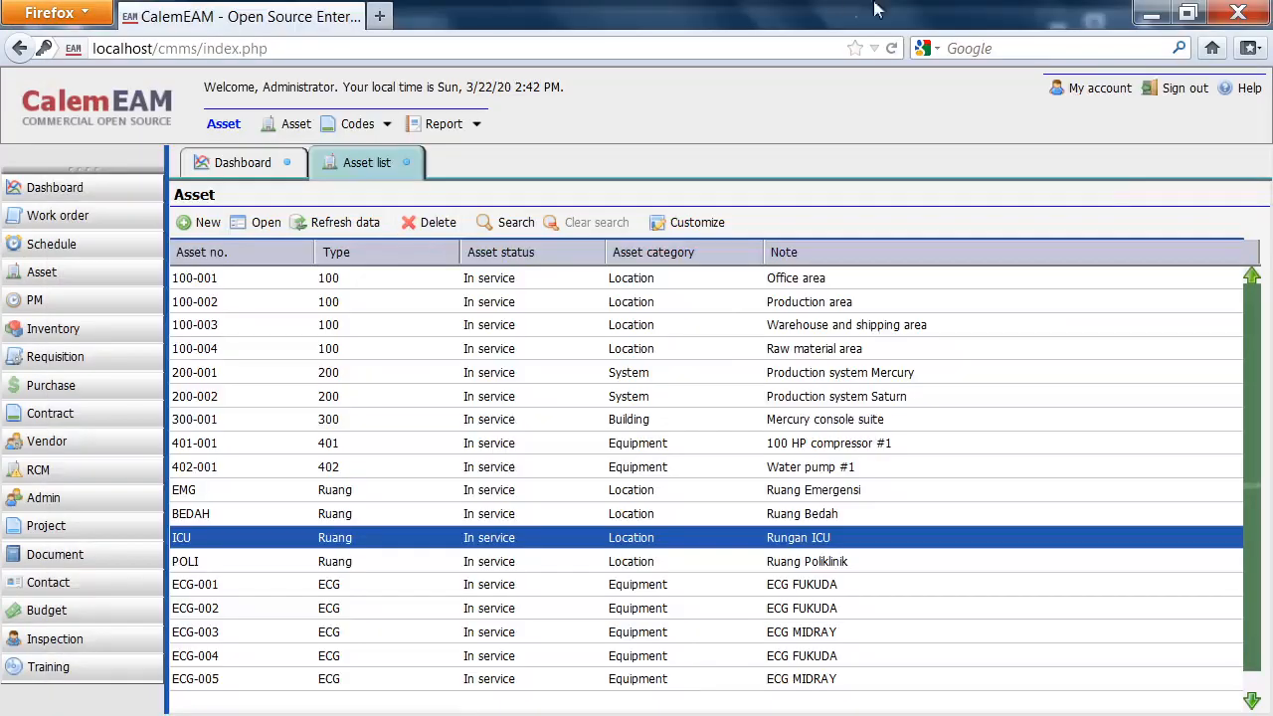
left_click(204, 221)
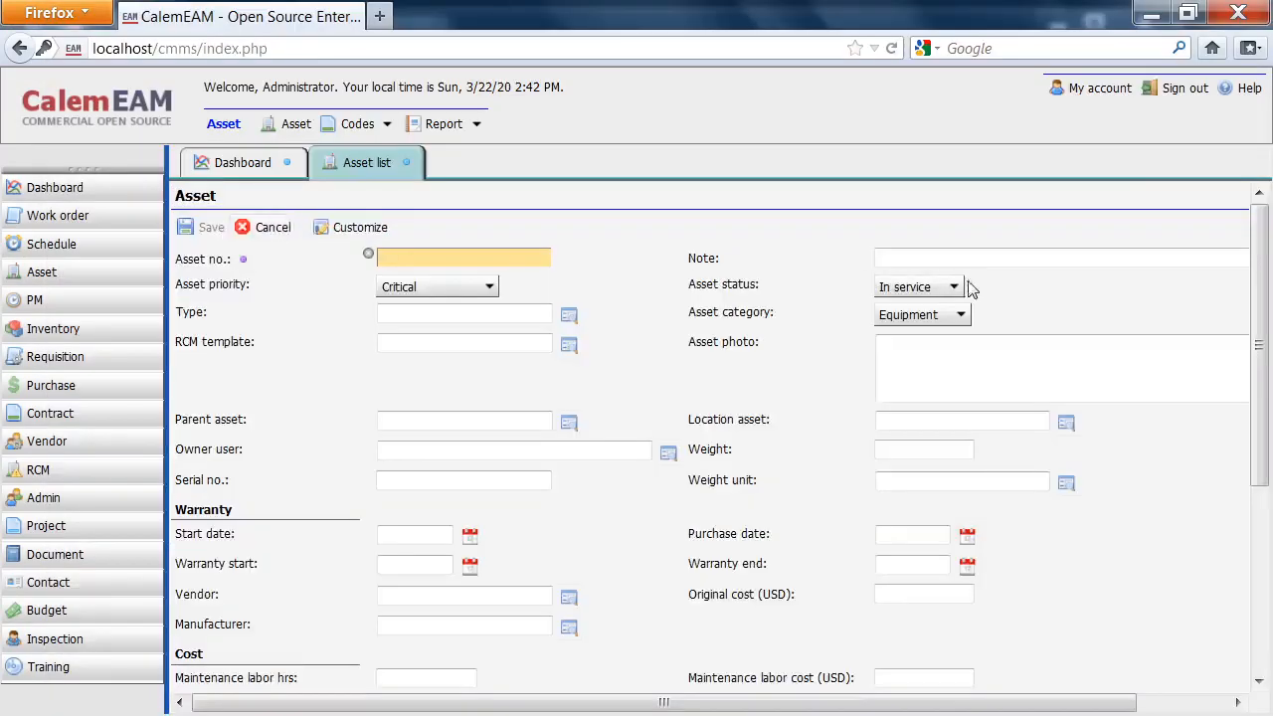
left_click(885, 258)
key("ctrl+v")
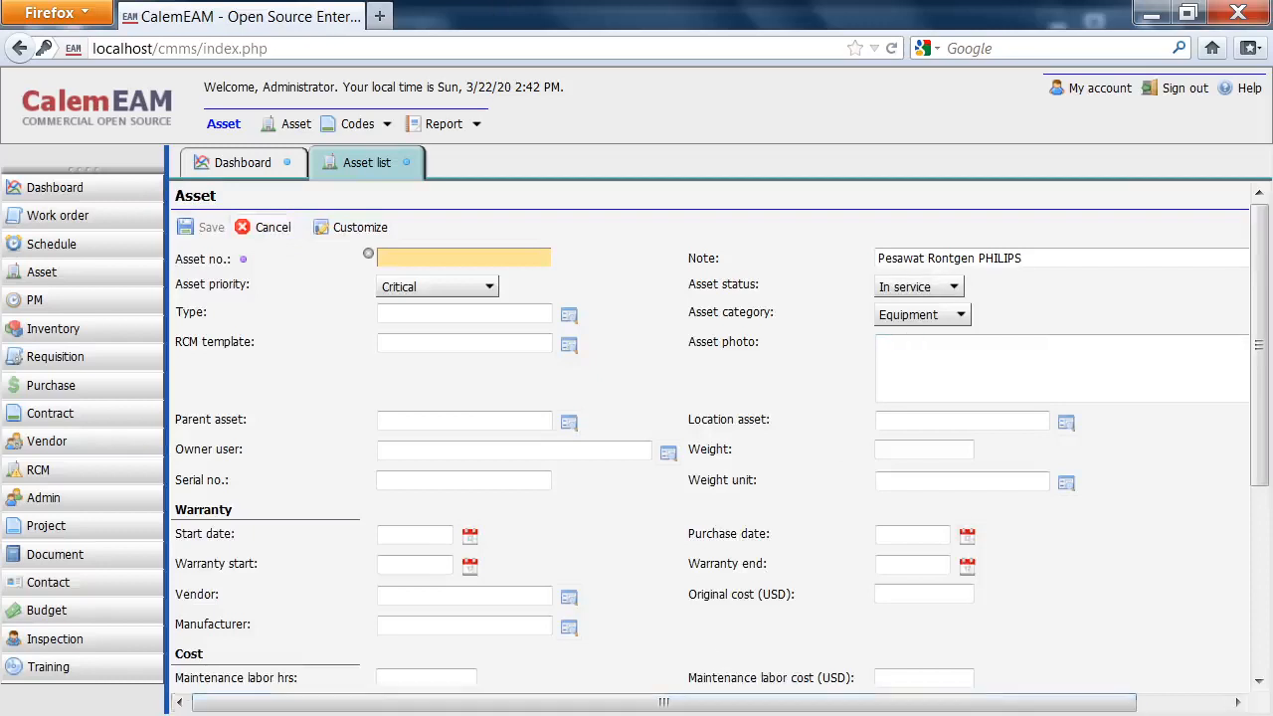
Copy Rontgen-002 from the PDF as the PHILIPS asset's number in CalemEAM and set its Type to Rontgen.
key("alt+Tab")
left_click_drag(356, 460, 273, 462)
key("ctrl+c")
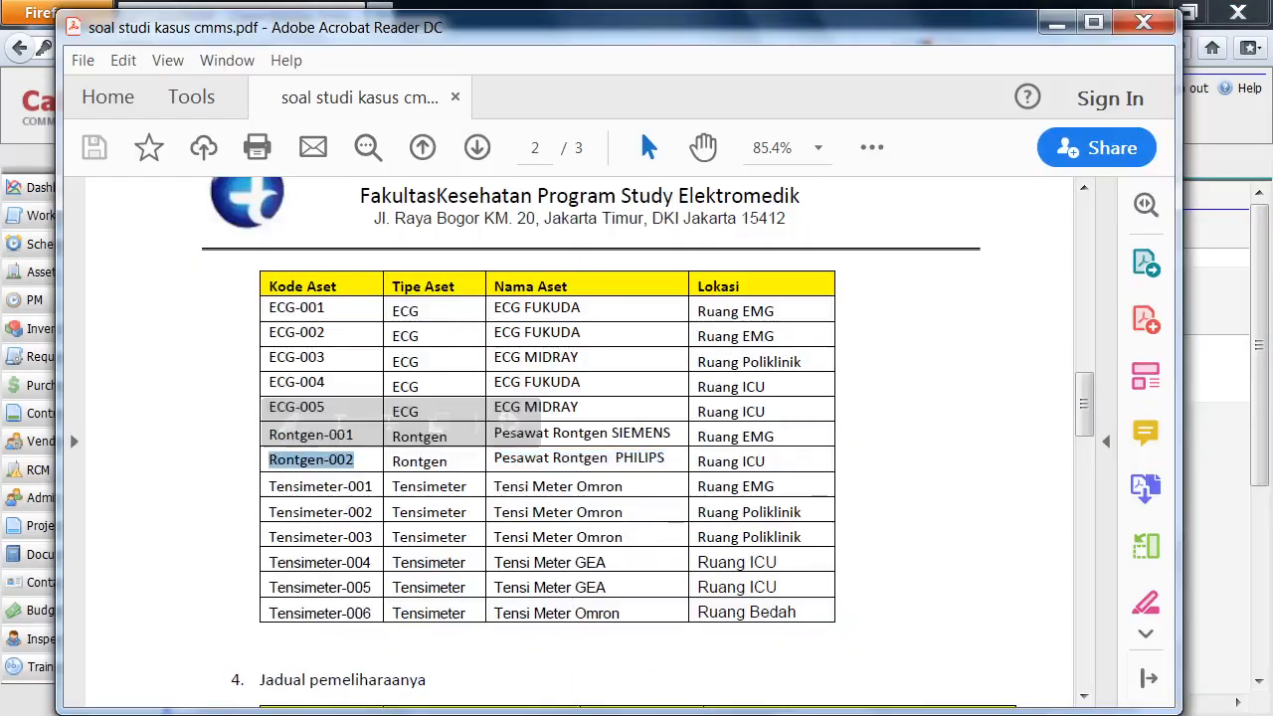
key("alt+Tab")
left_click(415, 259)
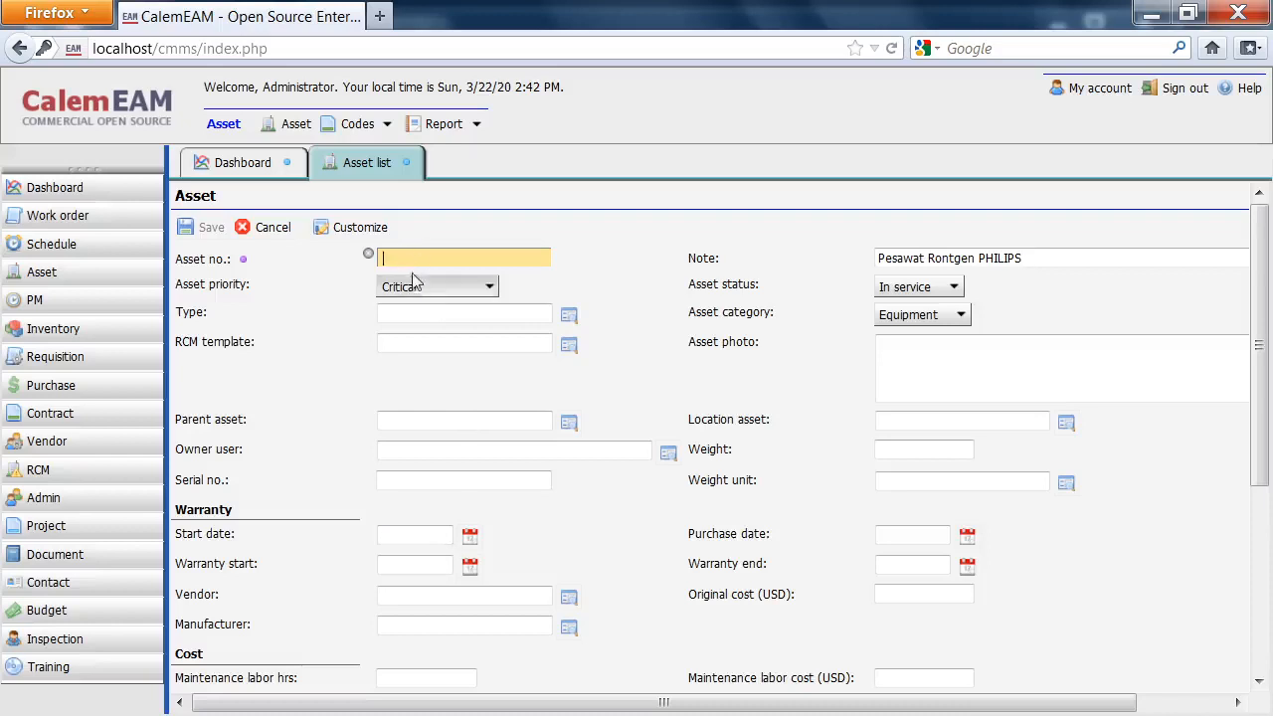
key("ctrl+v")
left_click(571, 316)
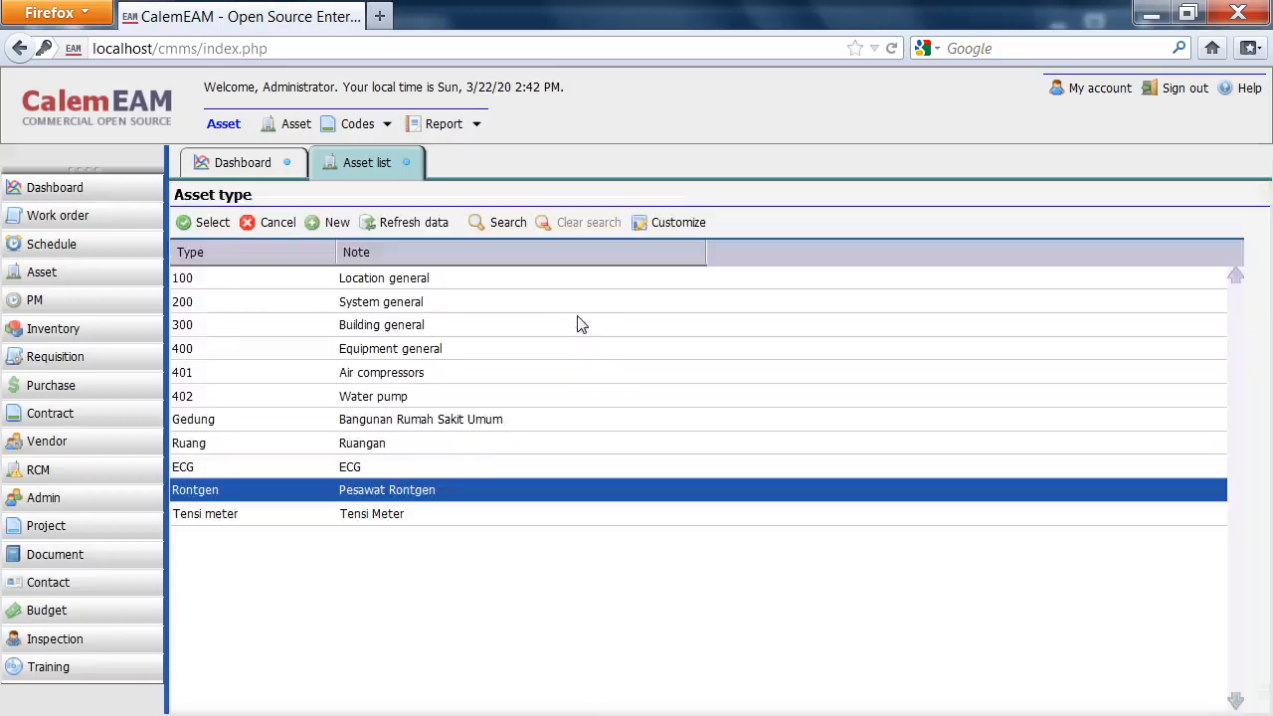
left_click(204, 223)
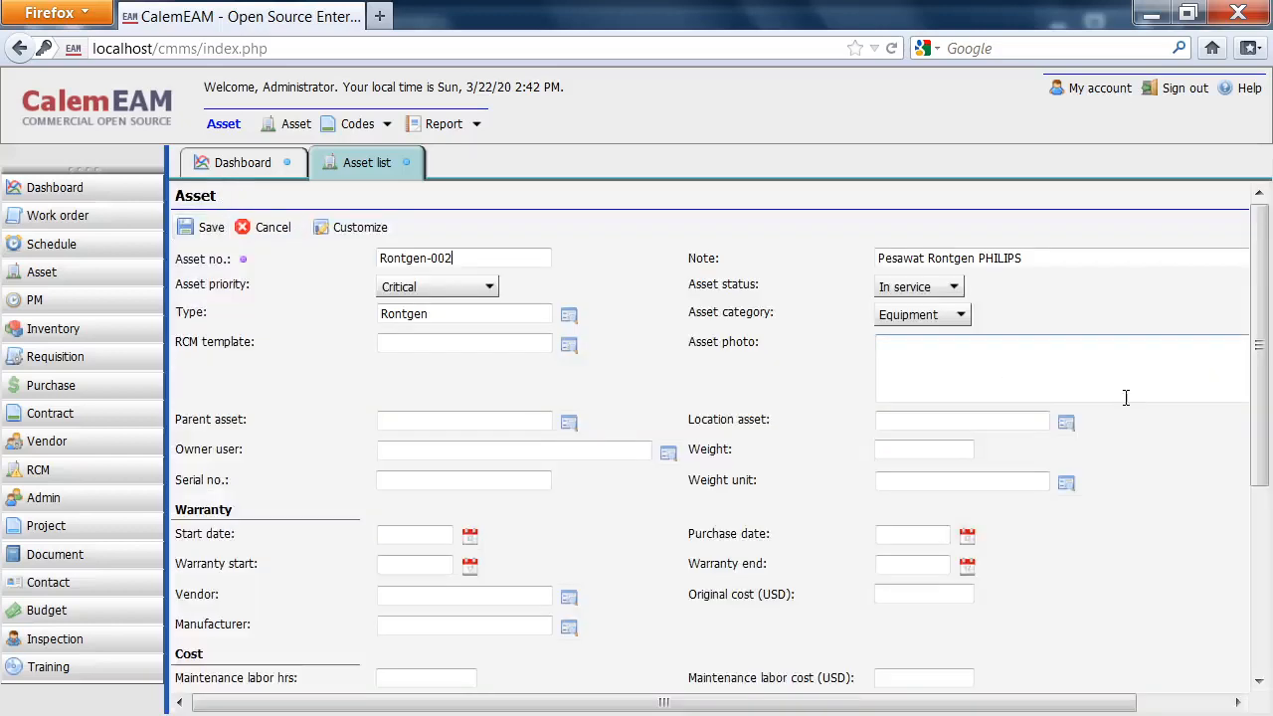
Check the Rontgen-002 row in the PDF, set that asset's Location asset to ICU in CalemEAM, and save it.
left_click(1068, 426)
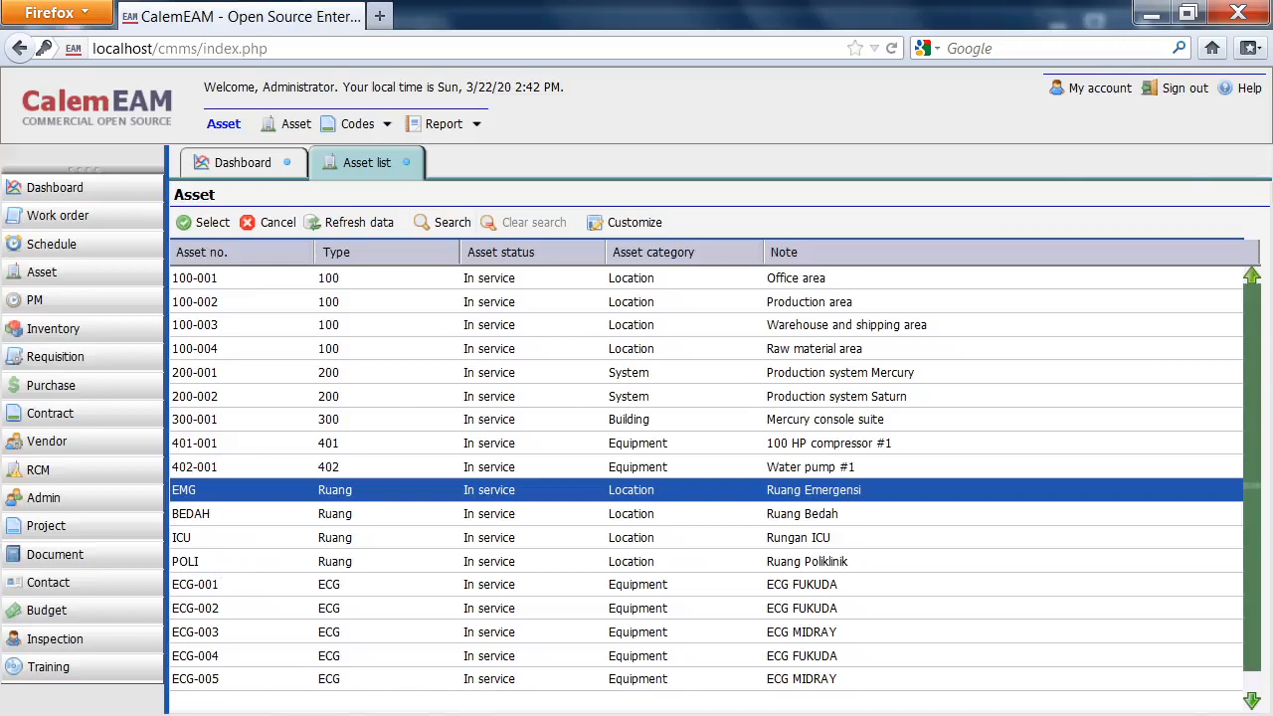
key("alt+Tab")
key("alt+Tab")
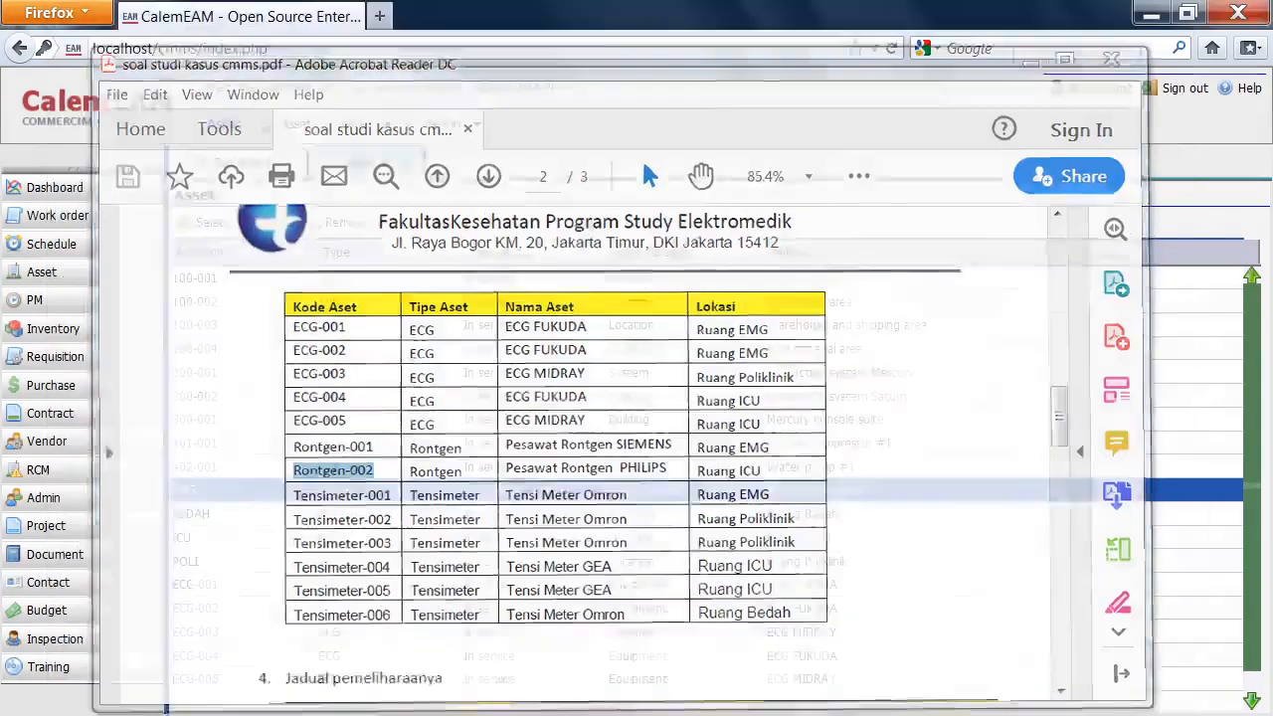
left_click(403, 543)
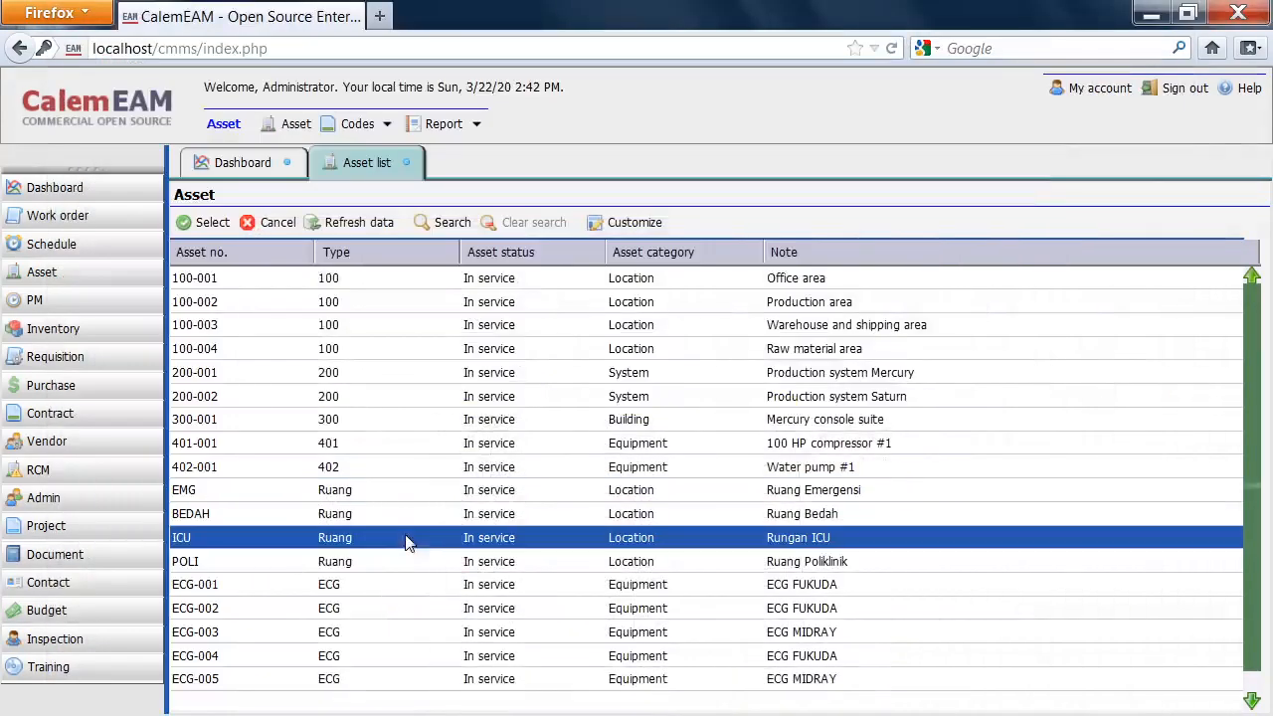
left_click(199, 223)
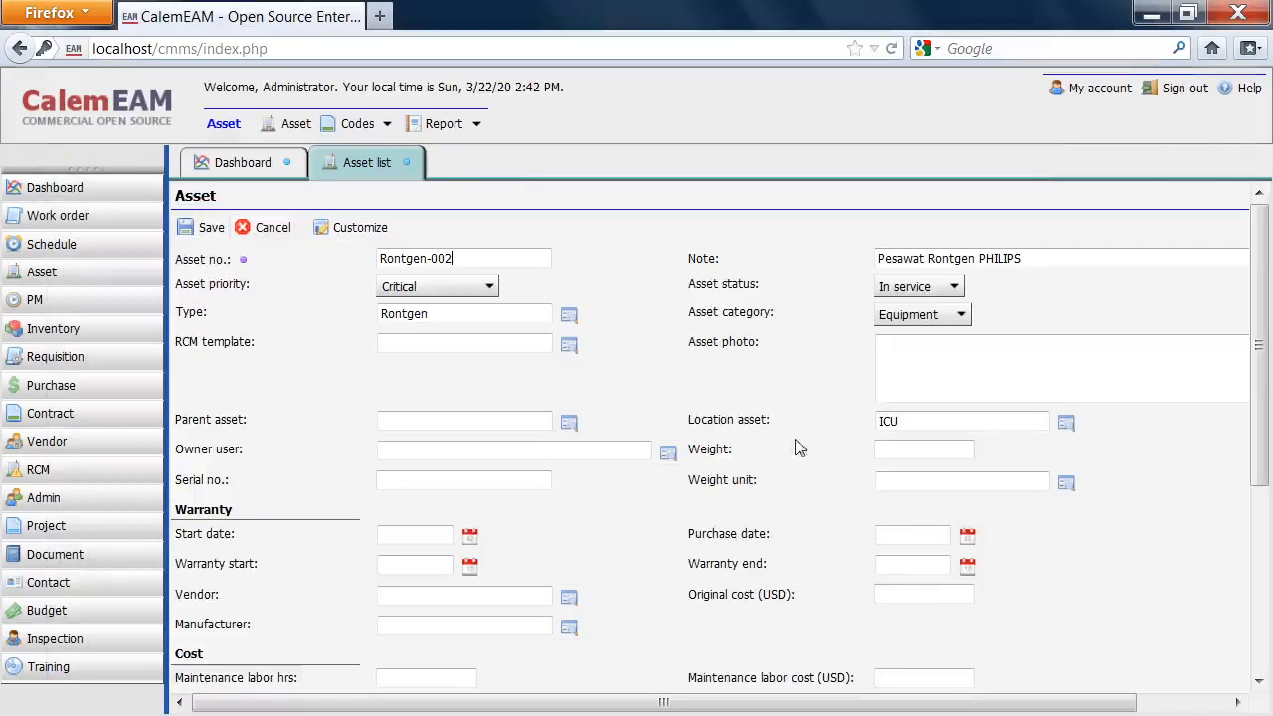
left_click(205, 229)
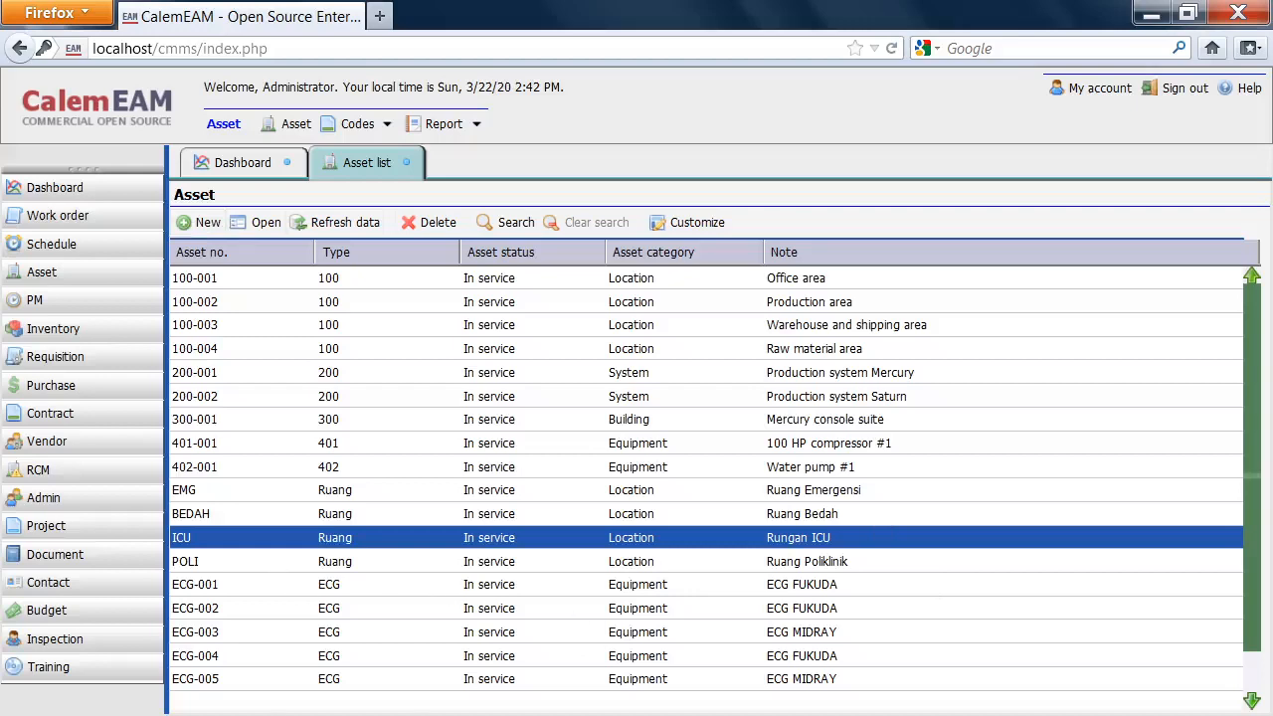
Create a new CalemEAM asset with the asset number Tensimeter-001 copied from the PDF's asset table.
key("alt+Tab")
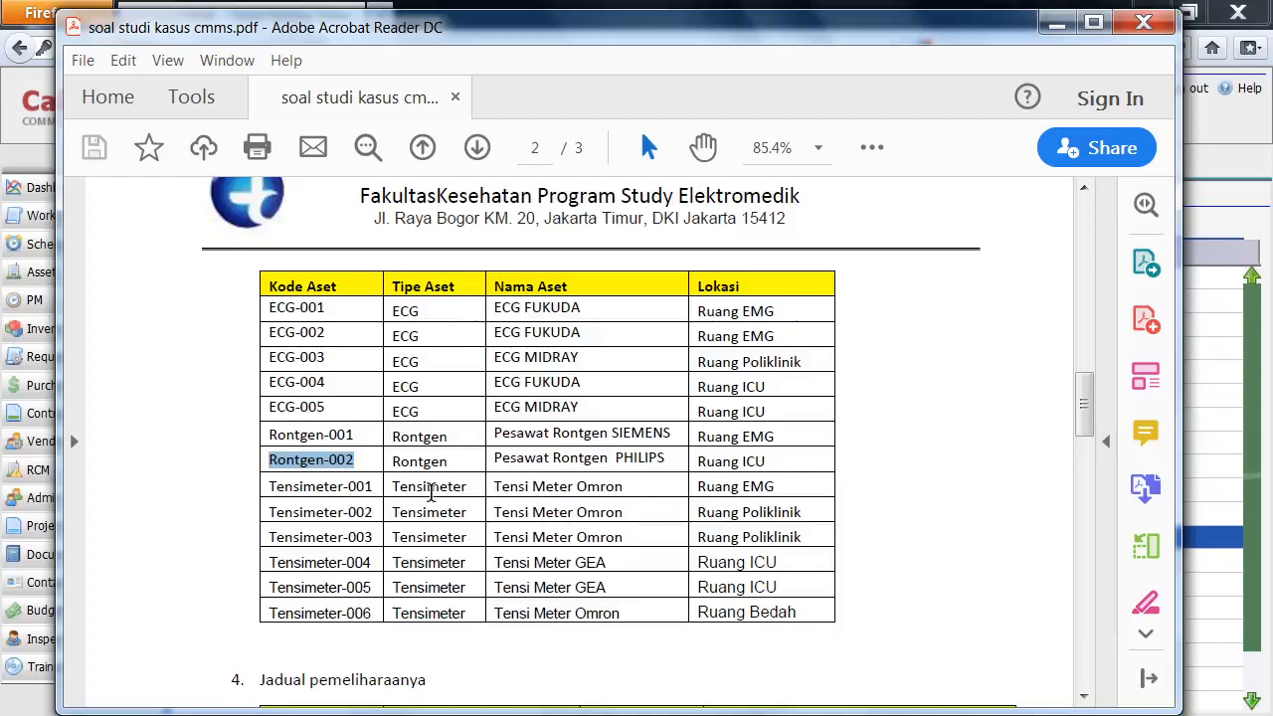
left_click_drag(379, 488, 237, 475)
key("ctrl+c")
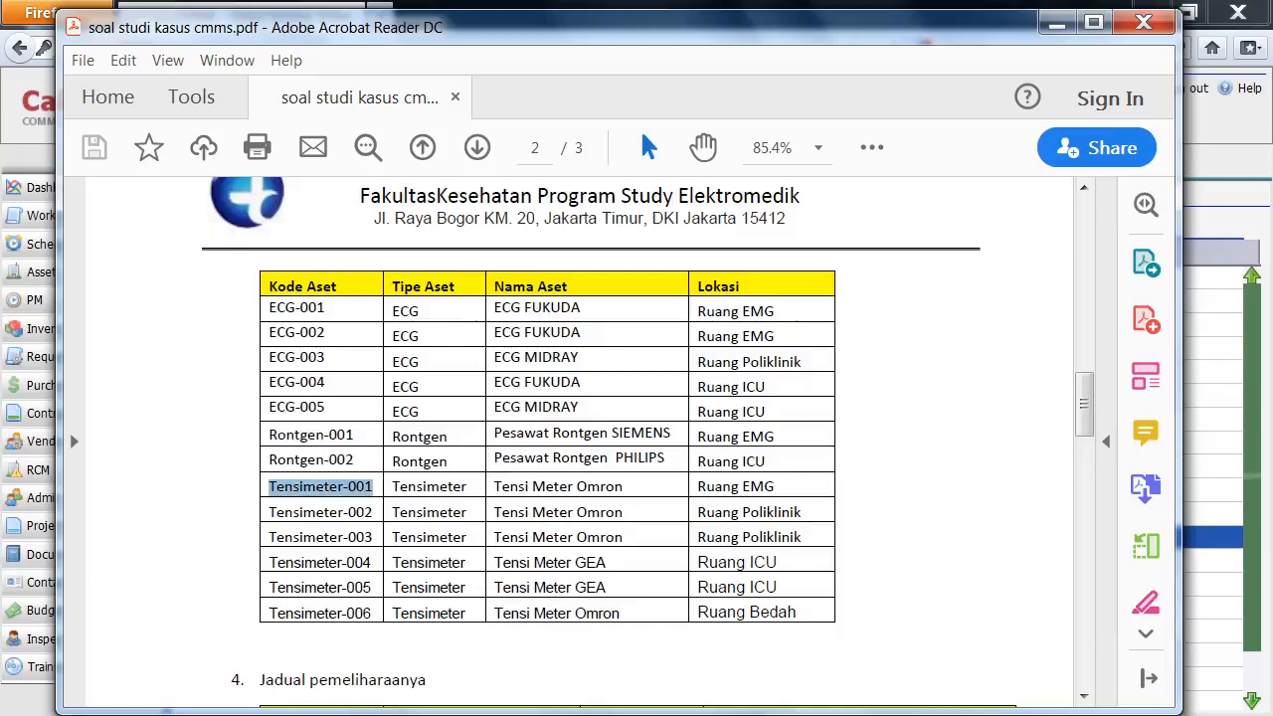
key("alt+Tab")
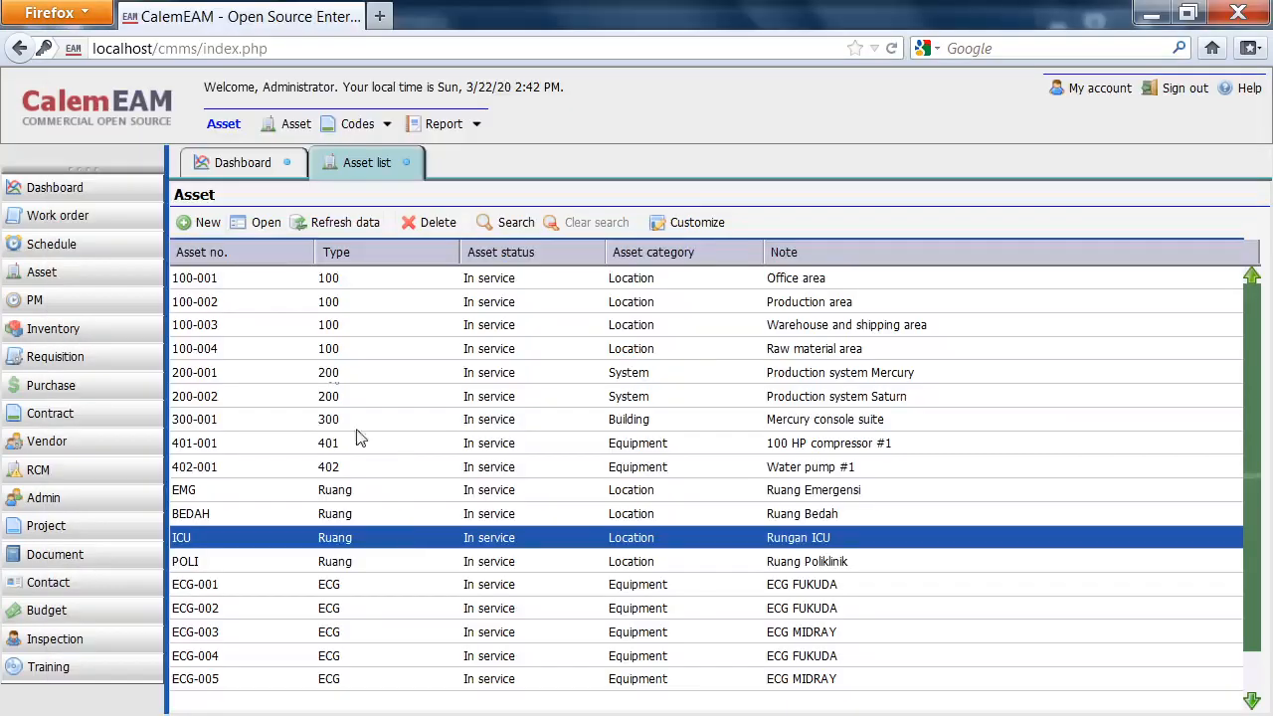
left_click(191, 222)
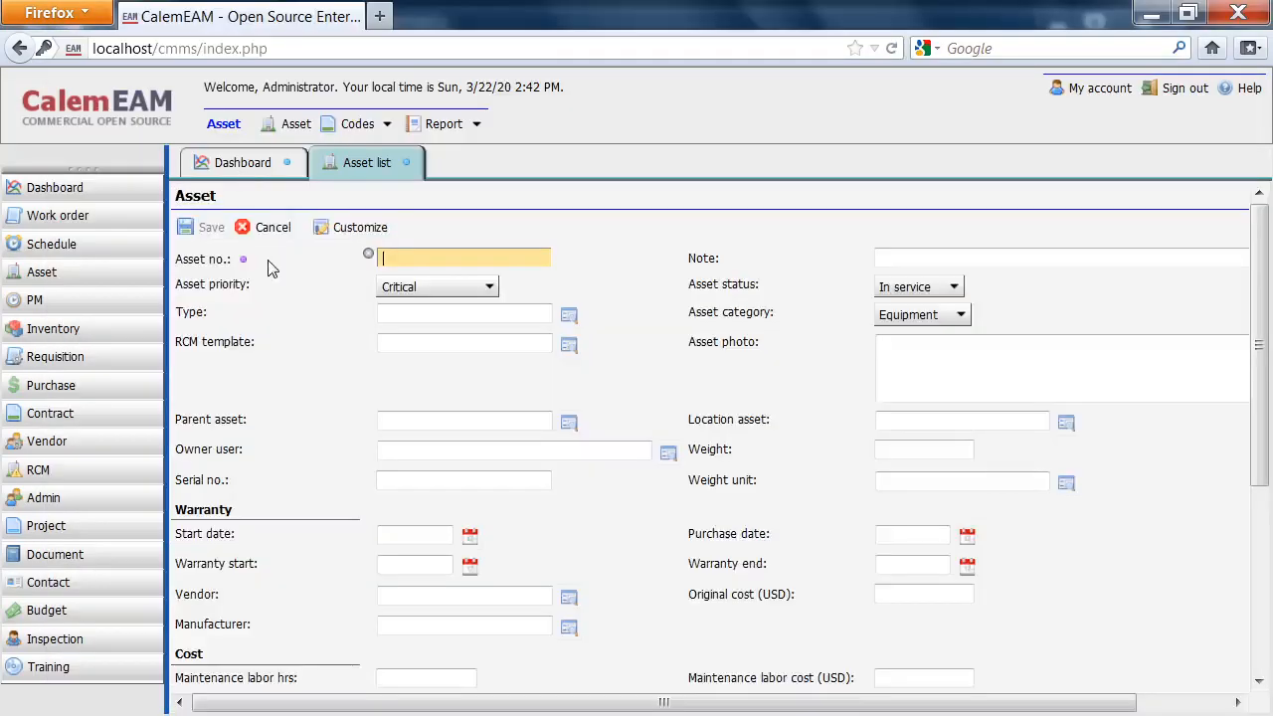
key("ctrl+v")
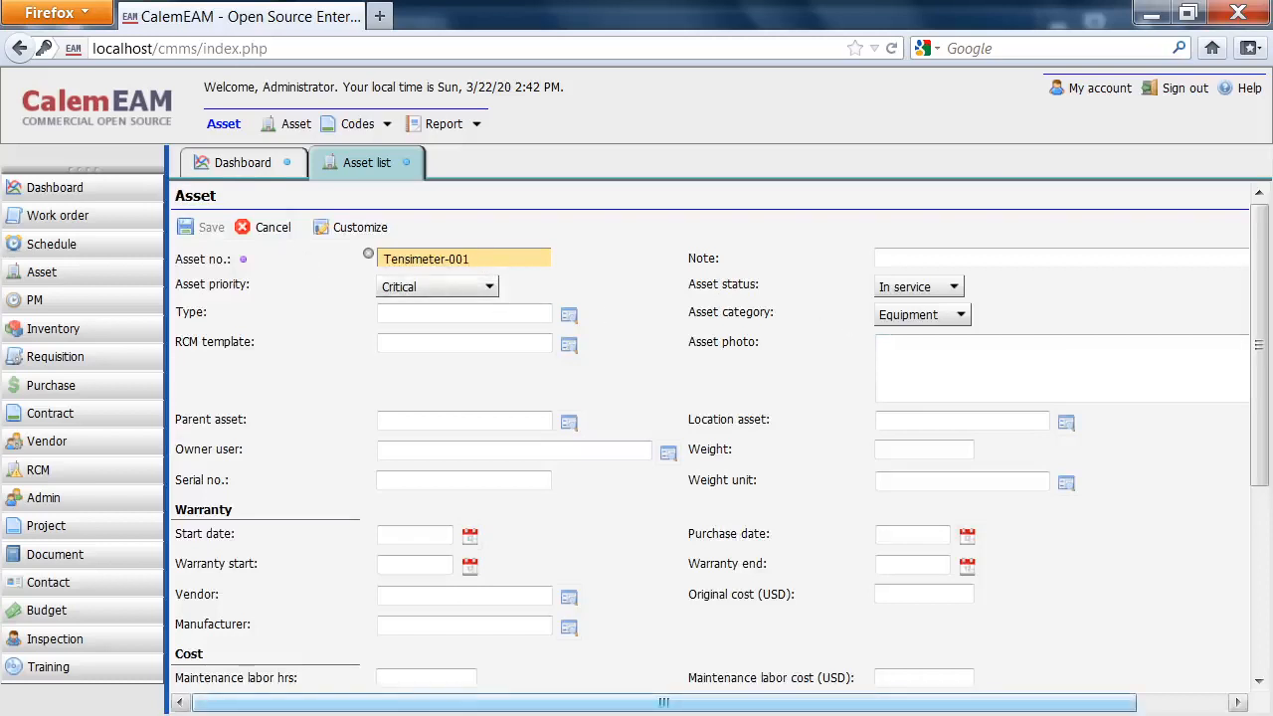
Copy the name Tensi Meter Omron from the Tensimeter-001 row in the PDF into that asset's Note in CalemEAM.
key("alt+Tab")
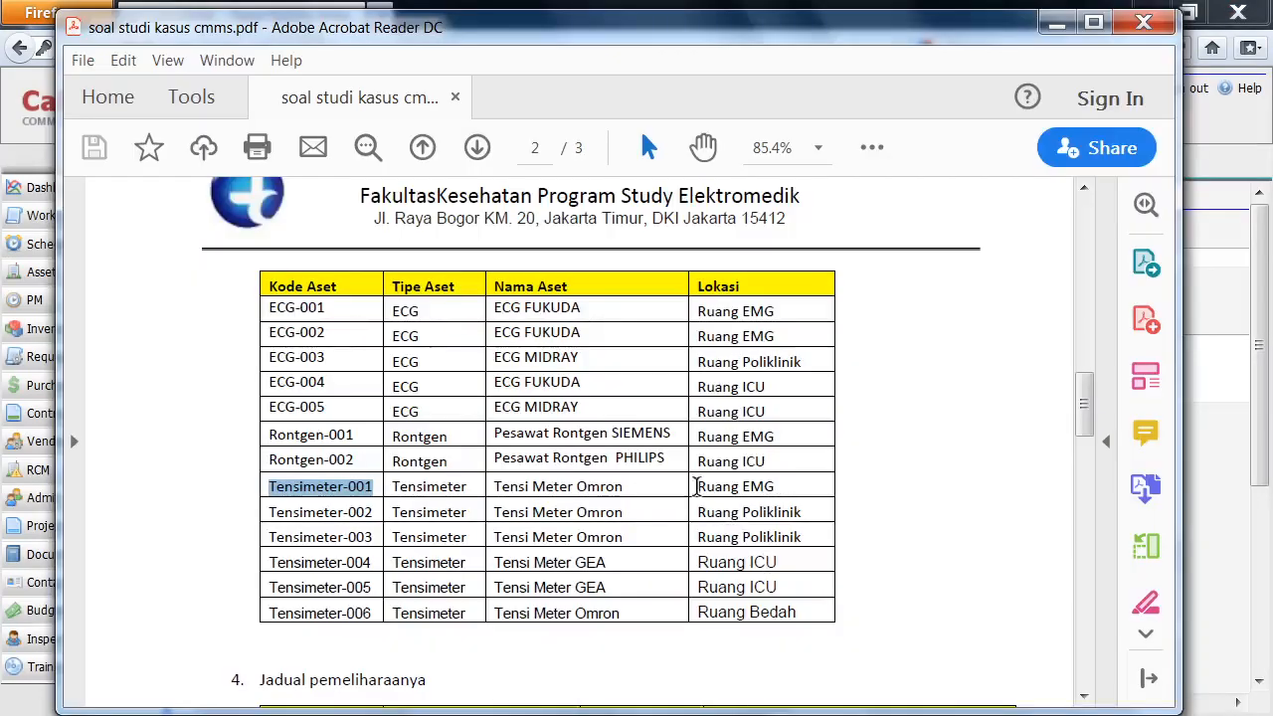
left_click(624, 485)
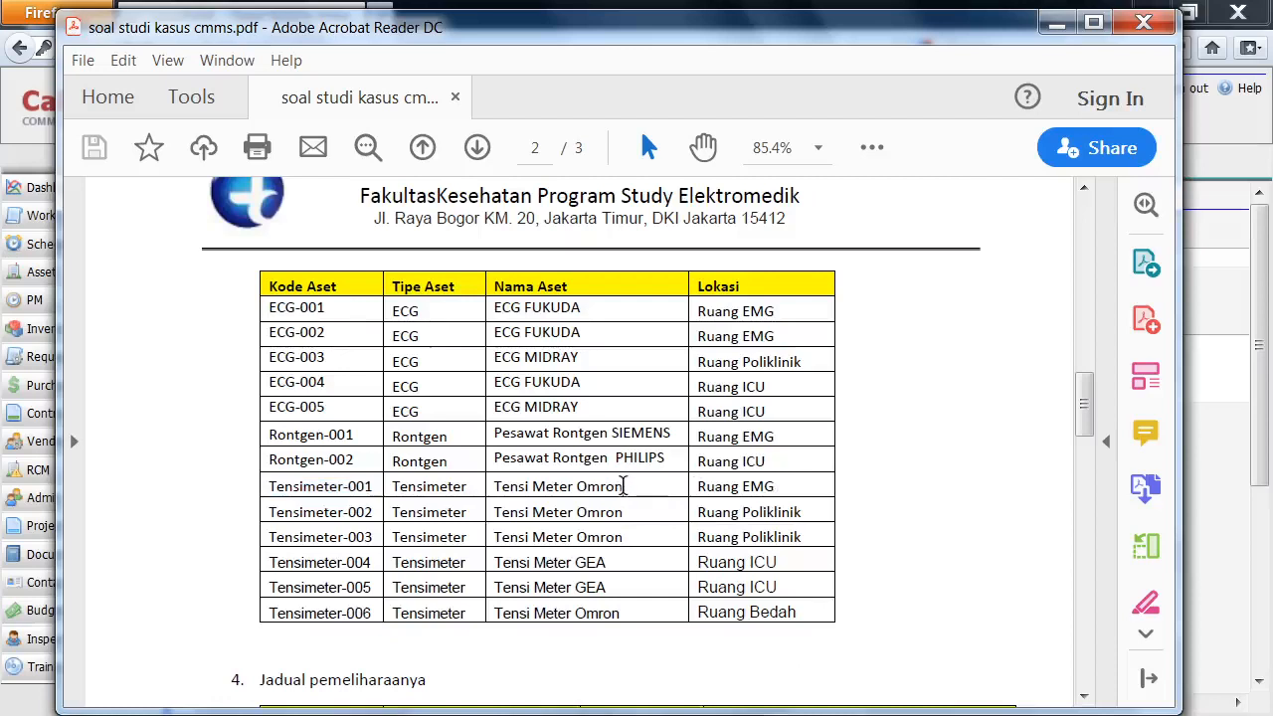
left_click_drag(624, 486, 491, 486)
key("ctrl+c")
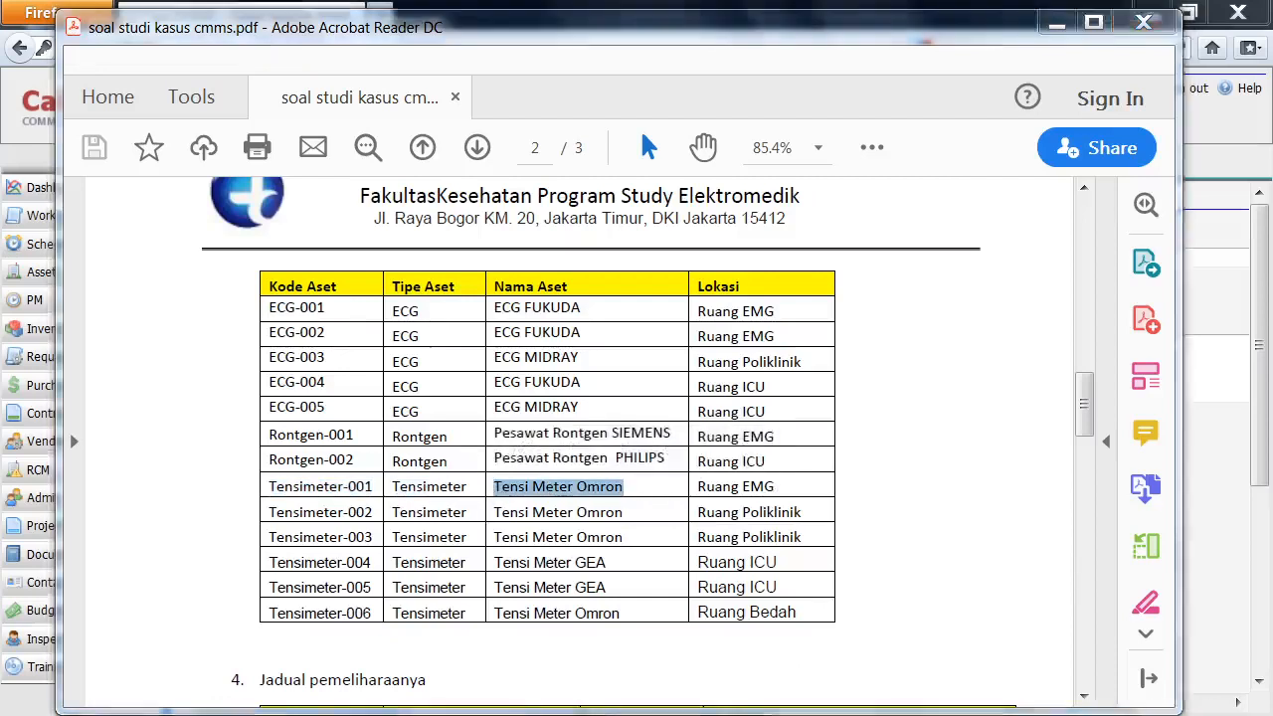
left_click(468, 715)
left_click(946, 257)
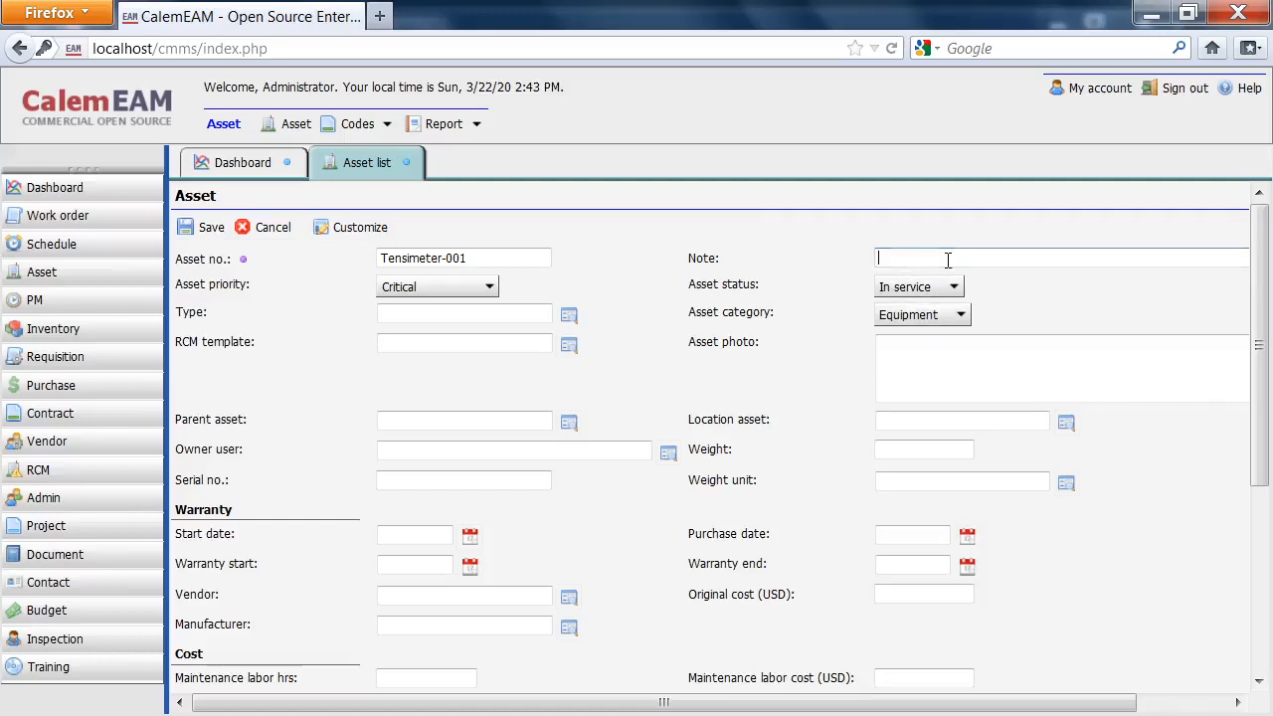
key("ctrl+v")
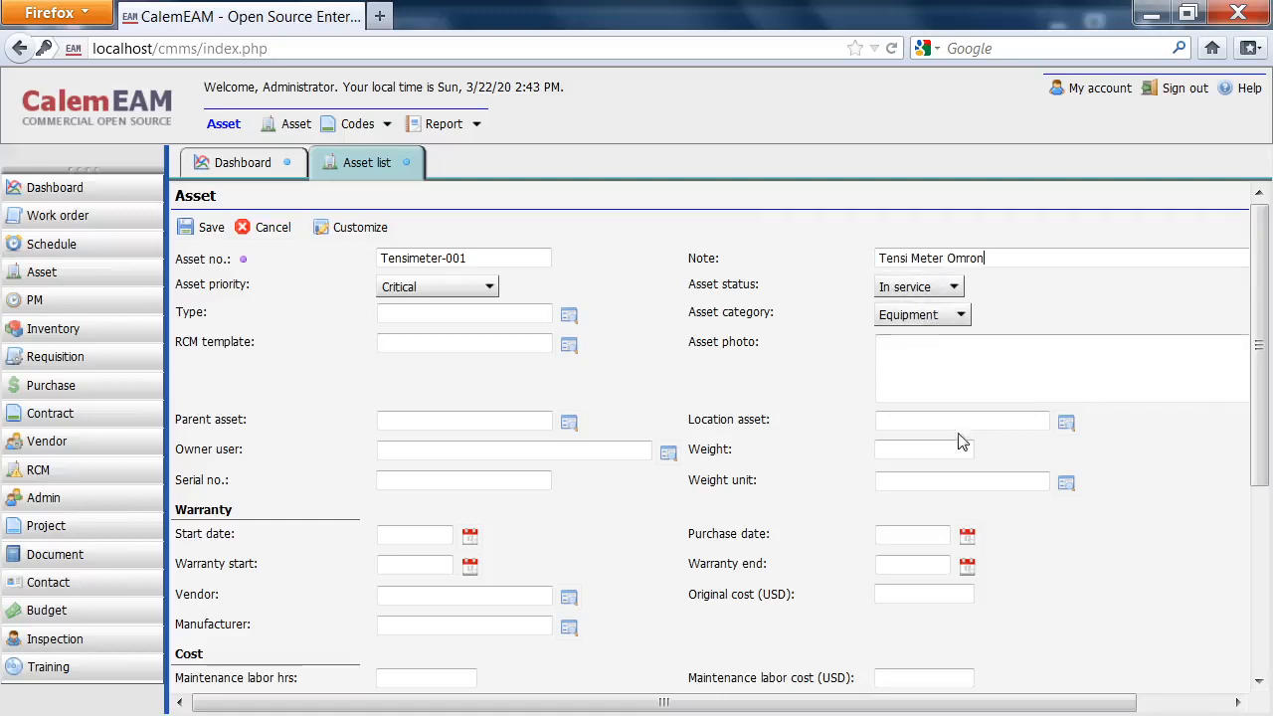
Check the Tensimeter-001 row in the PDF and set that asset's Location asset to EMG in CalemEAM.
left_click(1067, 423)
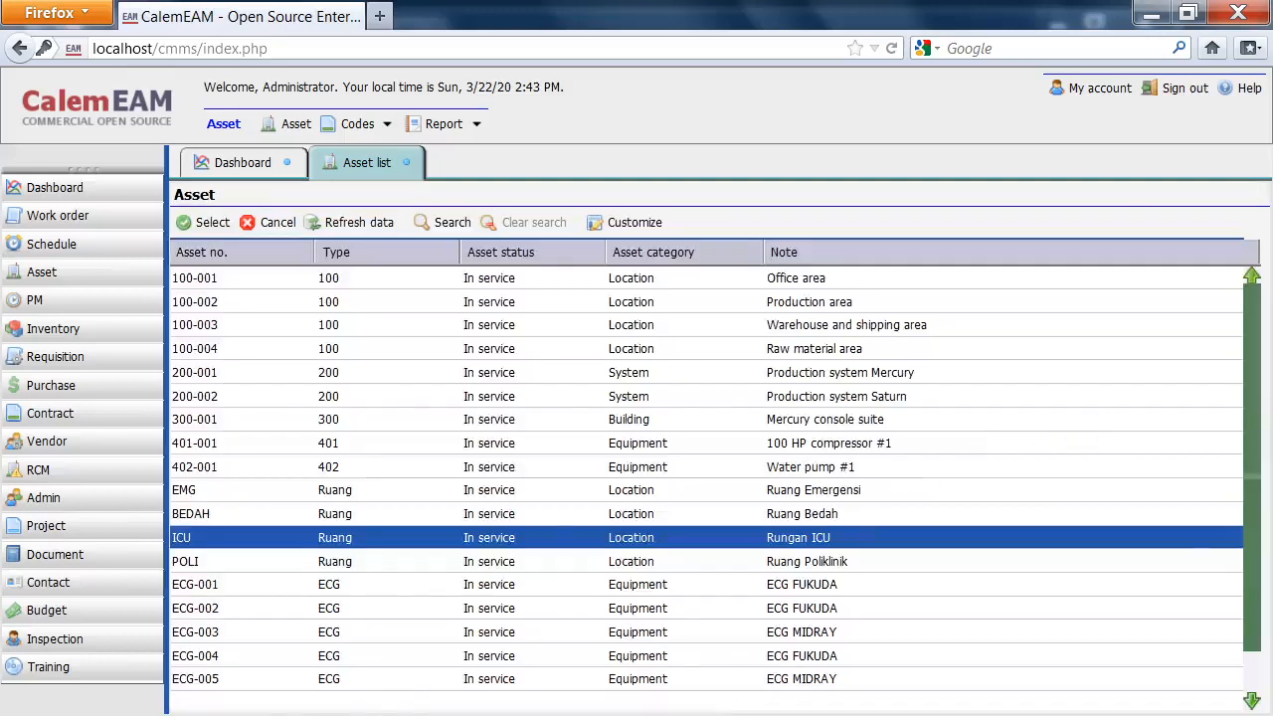
key("alt+Tab")
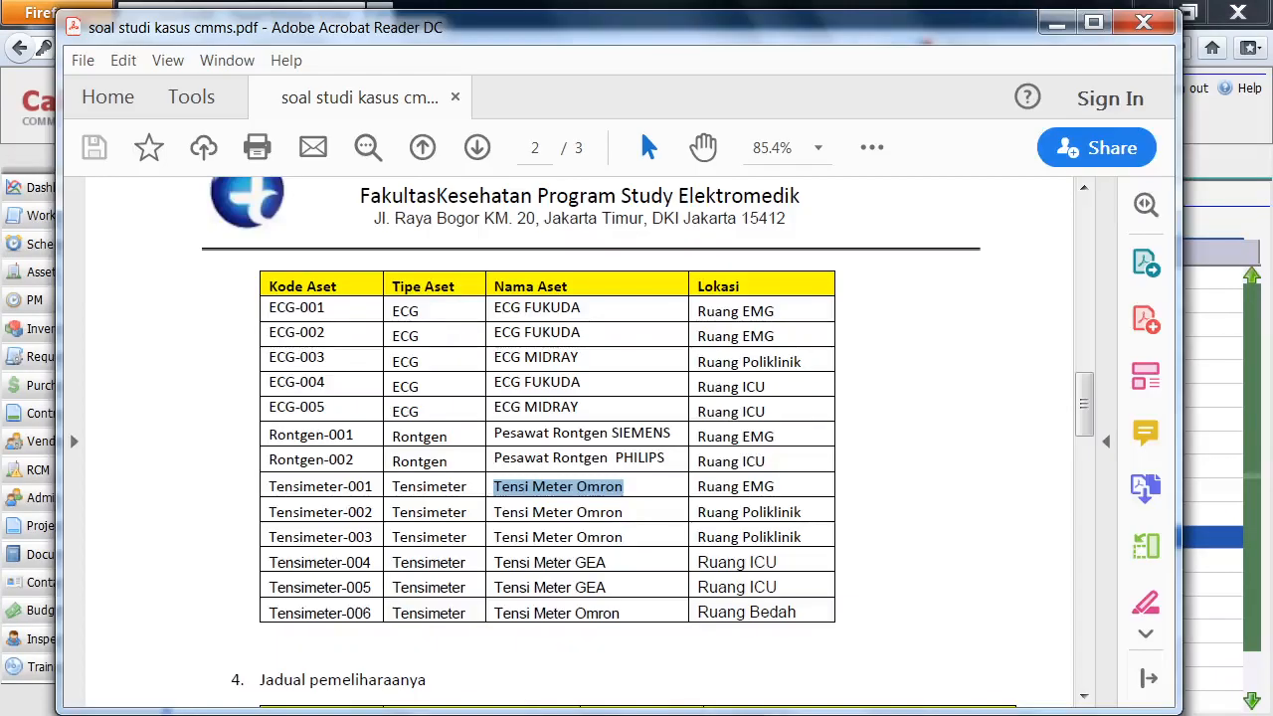
key("alt+Tab")
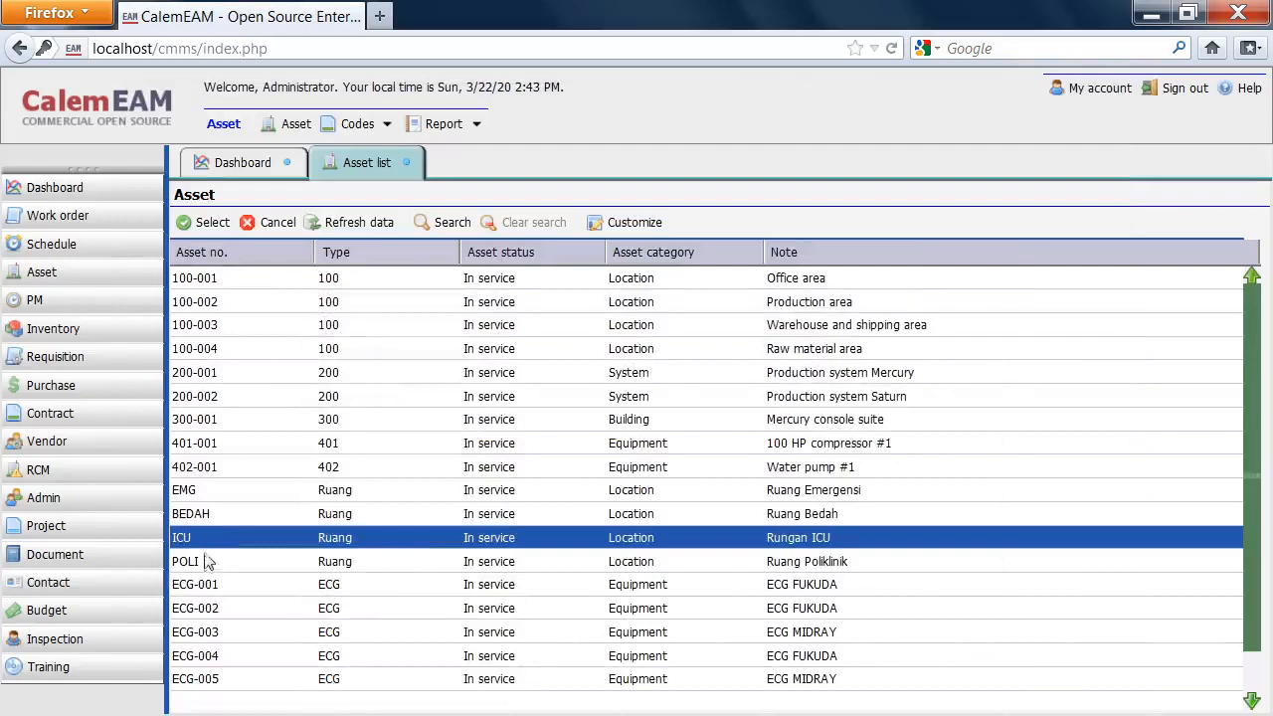
left_click(195, 490)
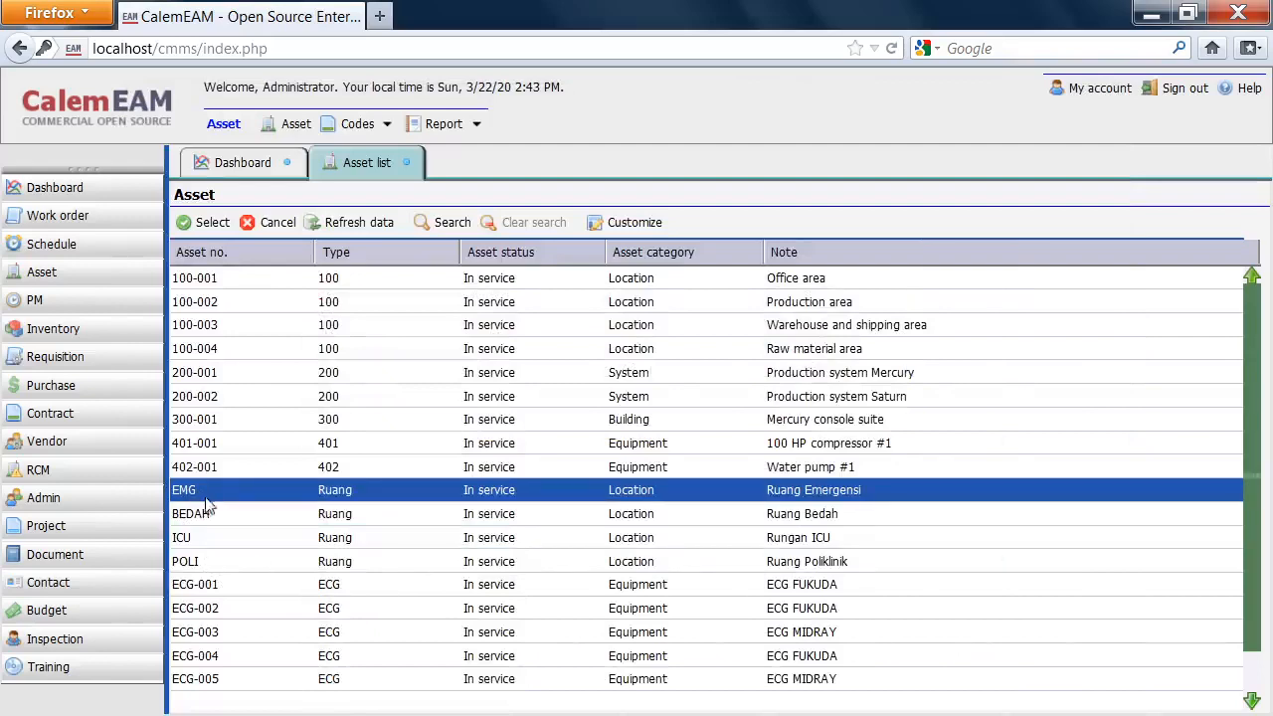
left_click(208, 225)
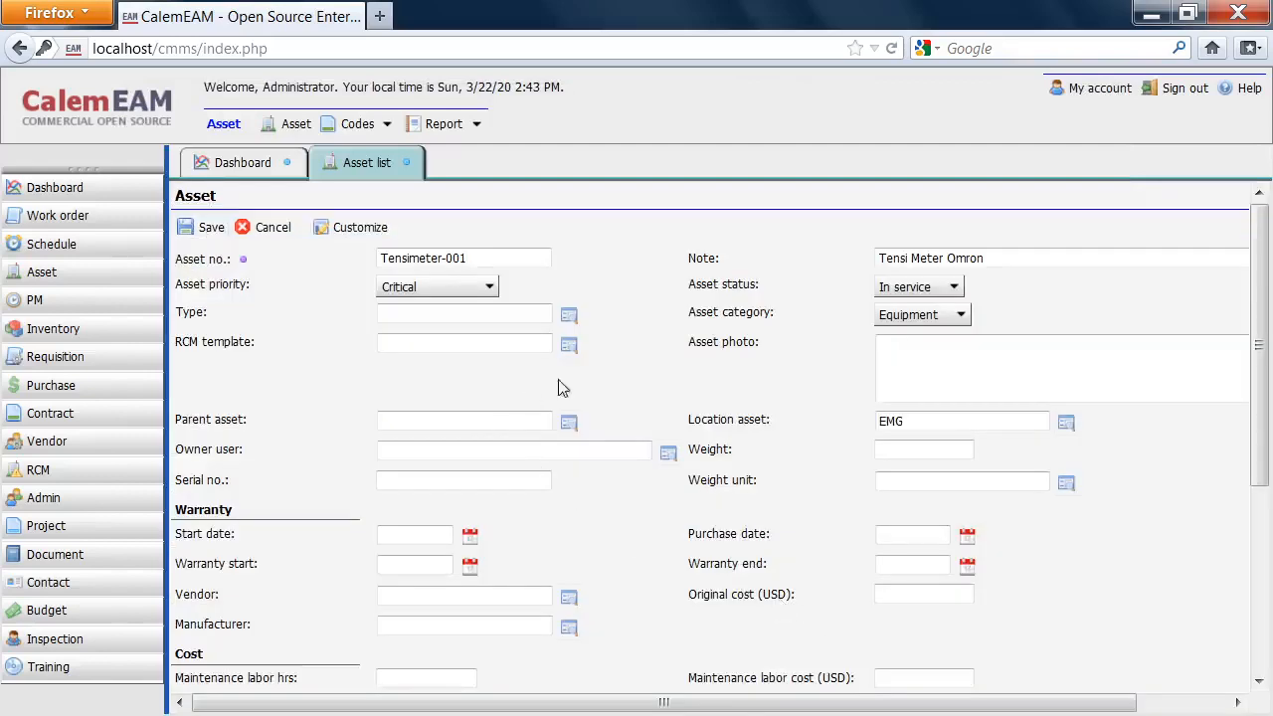
Set the Tensimeter-001 asset's Type to Tensi meter and save the asset.
left_click(569, 316)
left_click(348, 522)
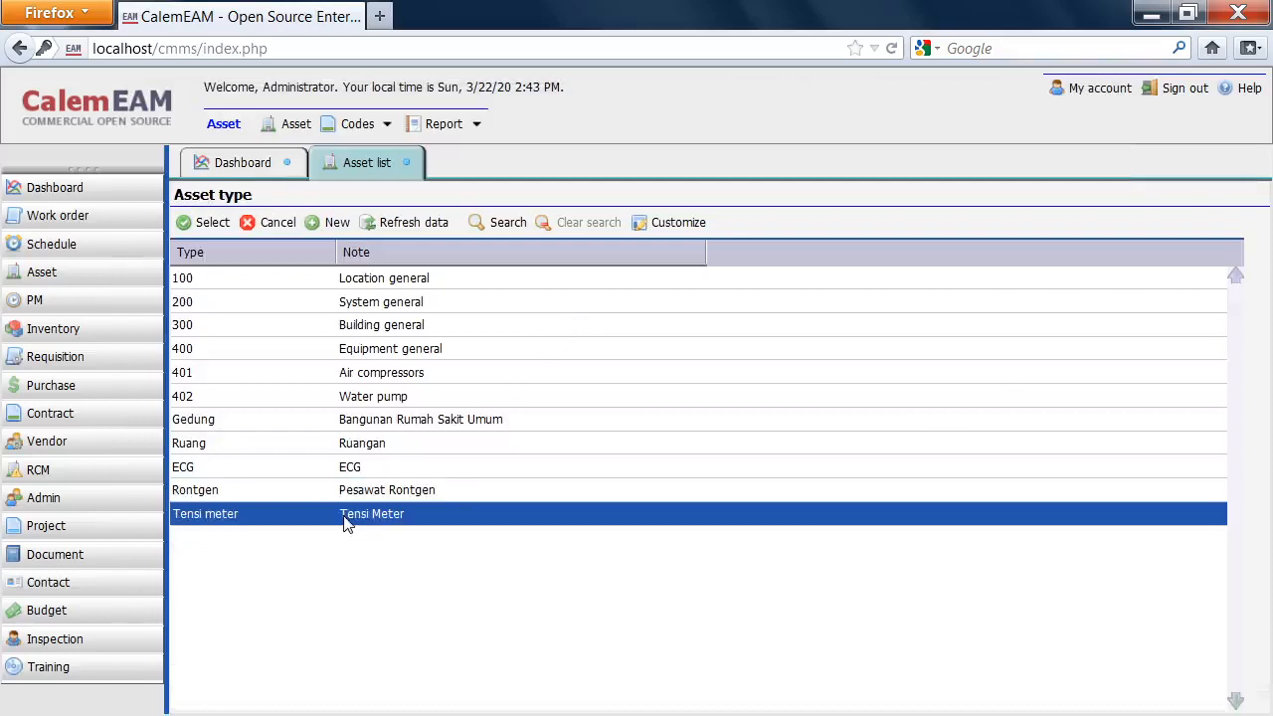
left_click(207, 223)
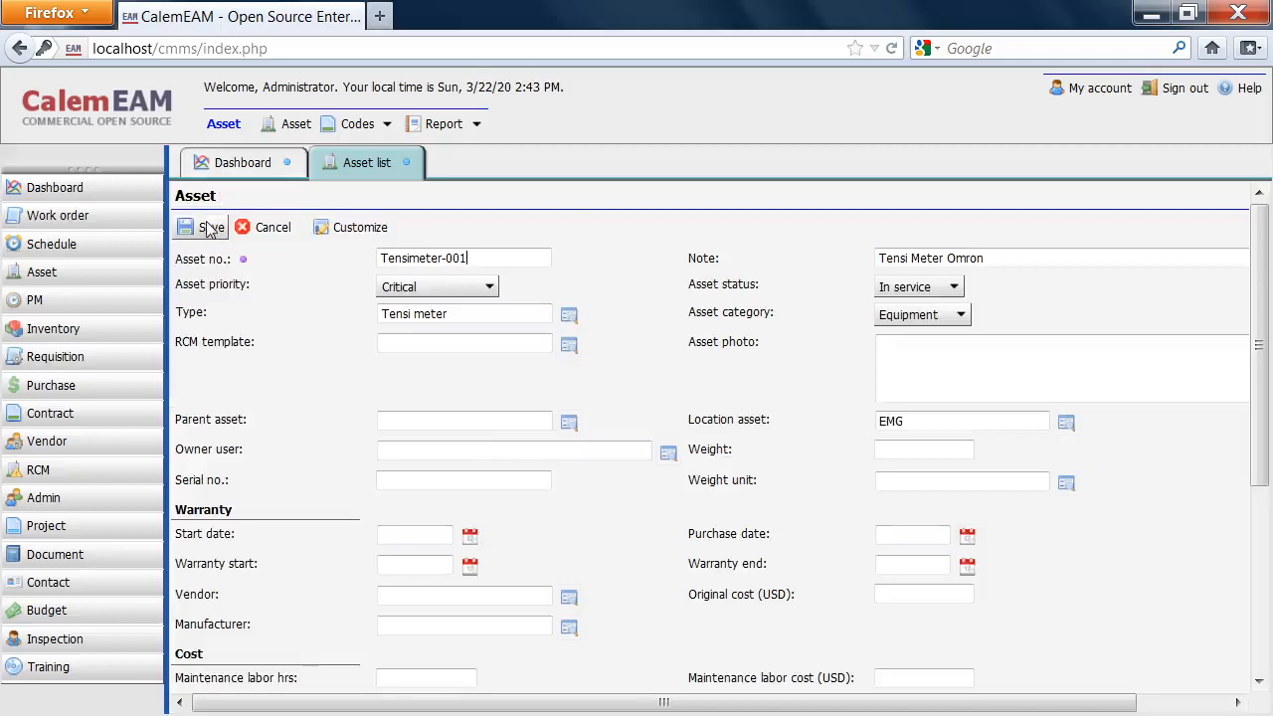
left_click(210, 228)
Create another new CalemEAM asset and paste the copied name Tensi Meter Omron into its Note.
key("alt+Tab")
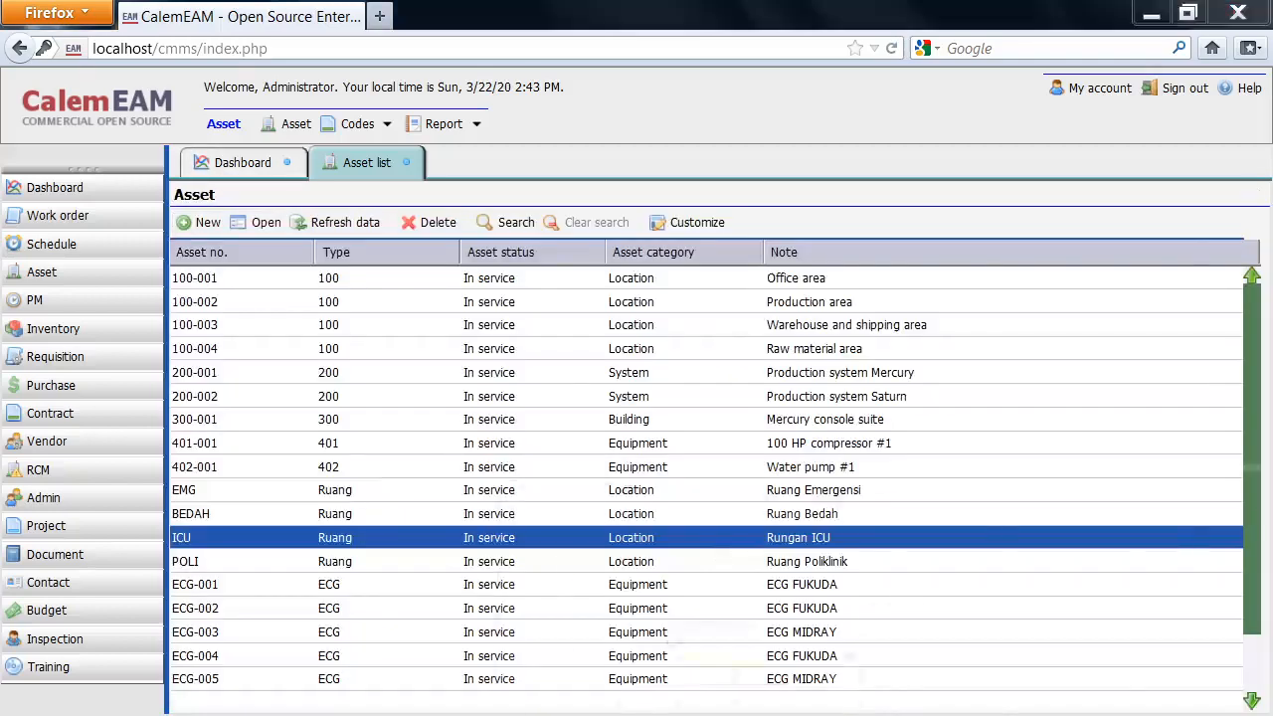
key("alt+Tab")
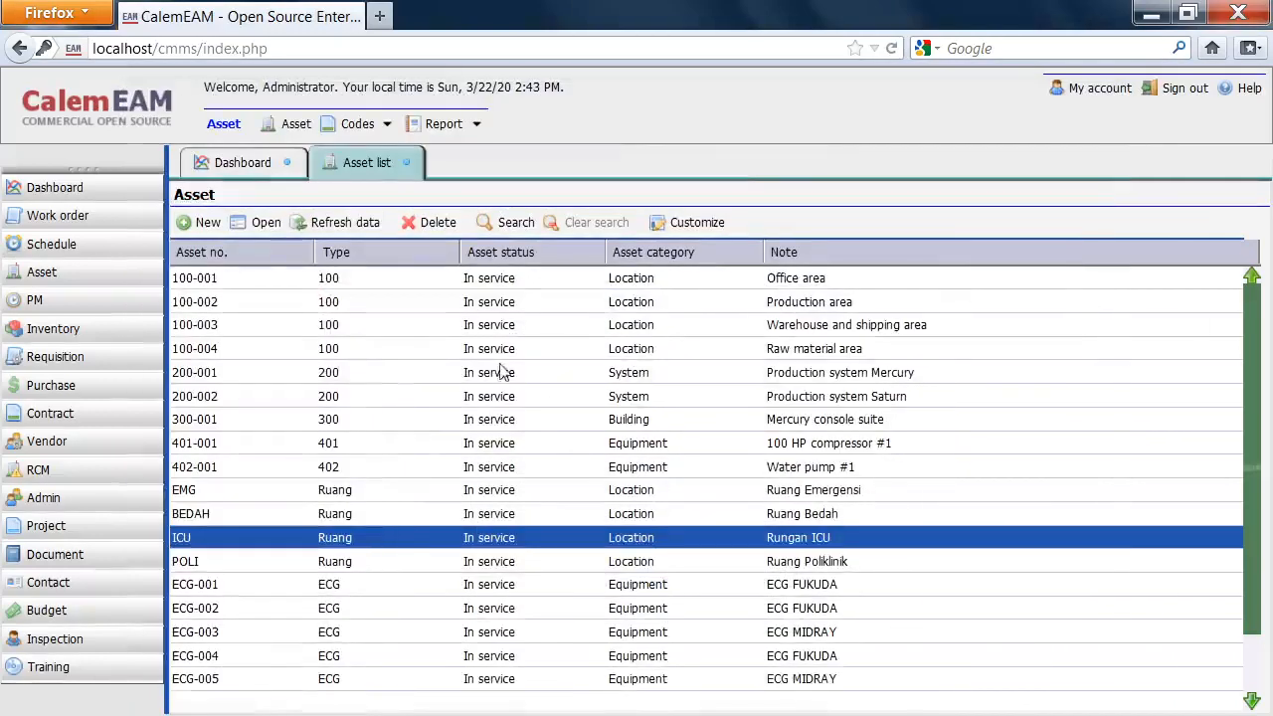
left_click(203, 221)
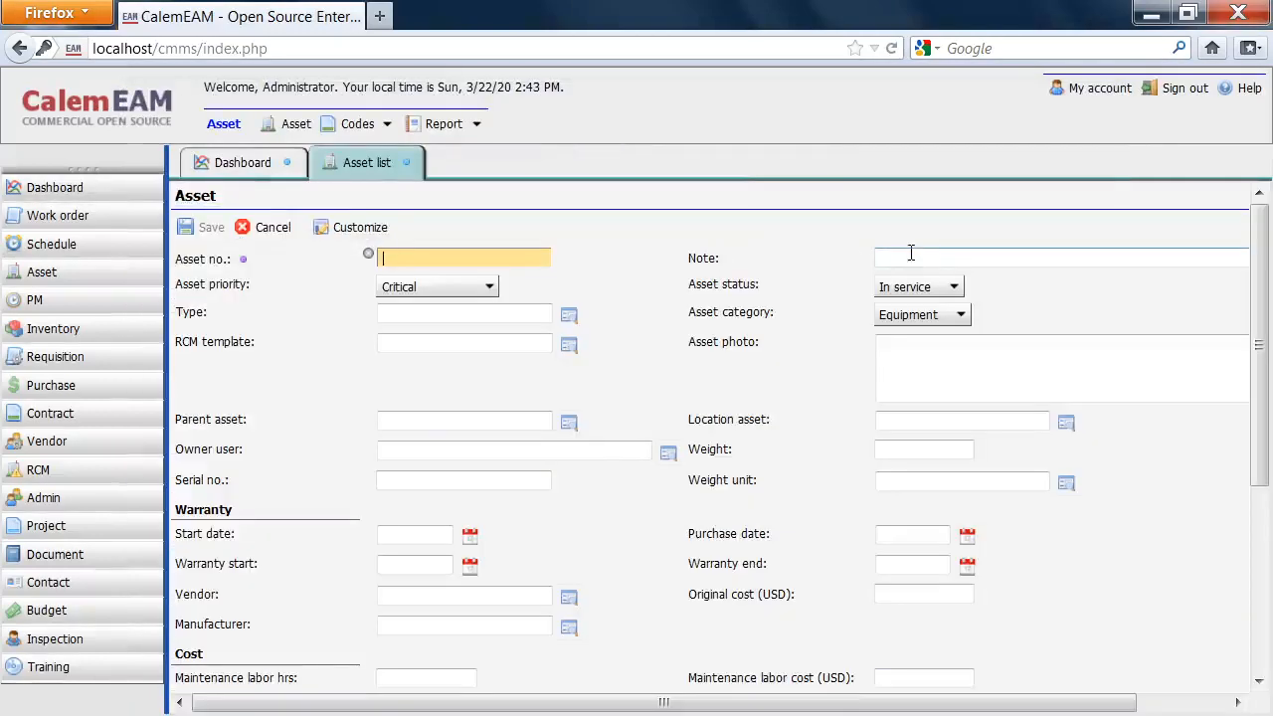
left_click(945, 258)
key("ctrl+v")
Copy Tensimeter-002 from the PDF as the new asset's number in CalemEAM and set its Type to Tensi meter.
key("alt+Tab")
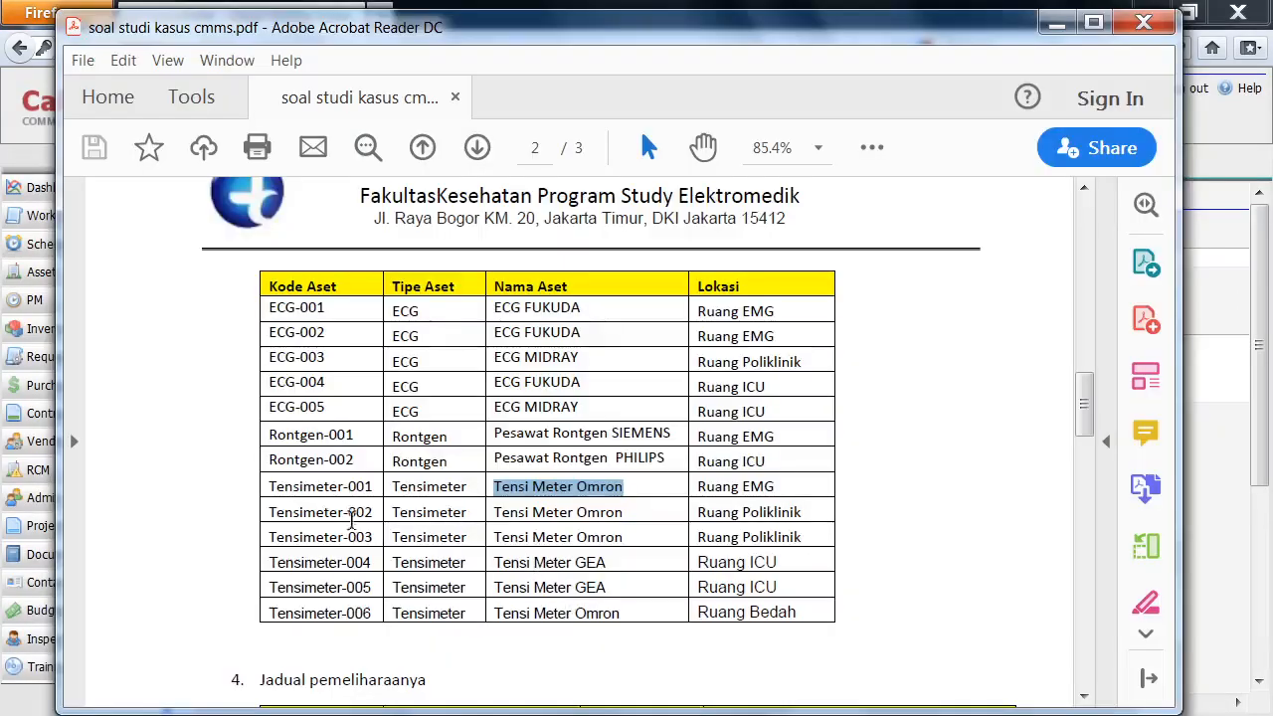
left_click_drag(376, 514, 250, 515)
key("ctrl+c")
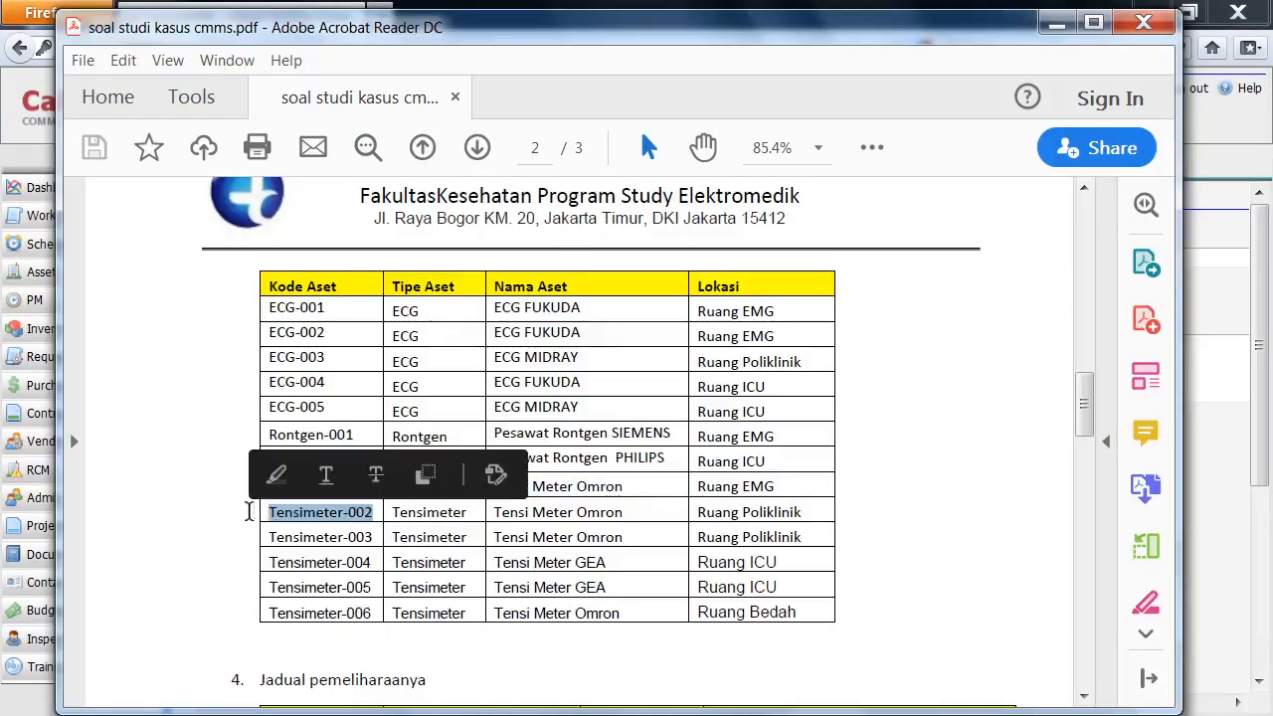
key("alt+Tab")
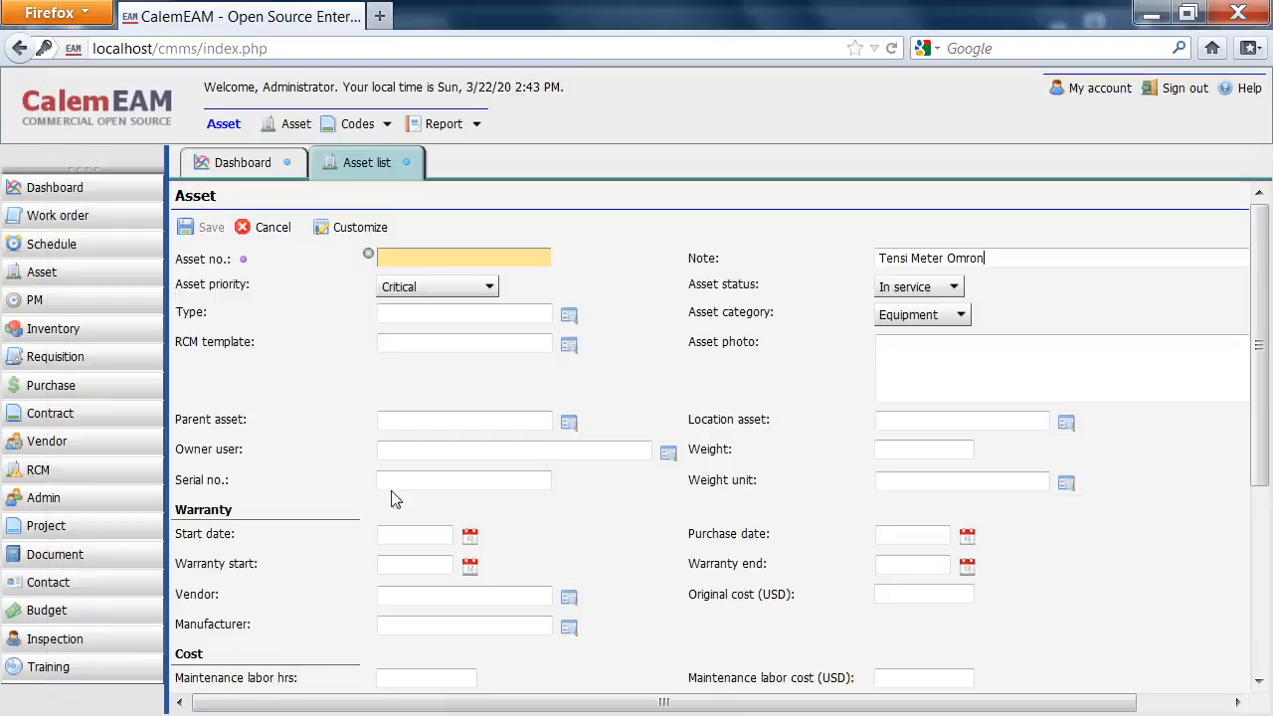
key("ctrl+v")
left_click(568, 316)
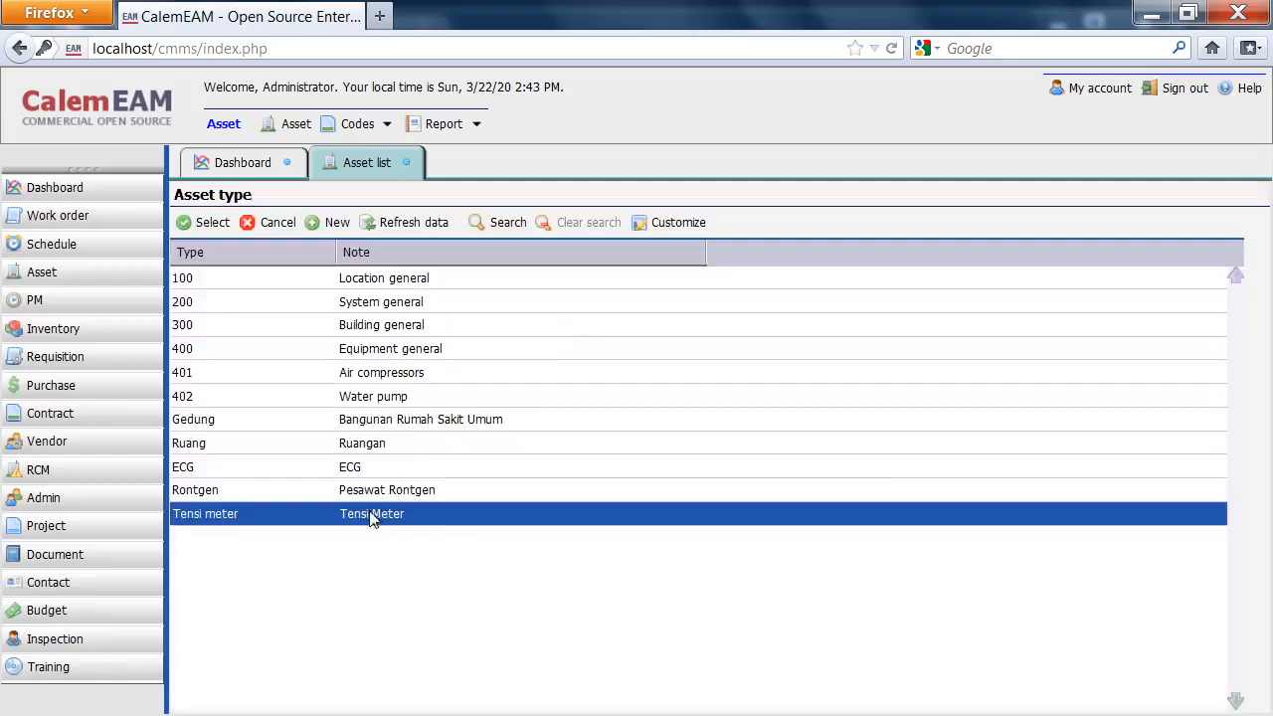
left_click(208, 223)
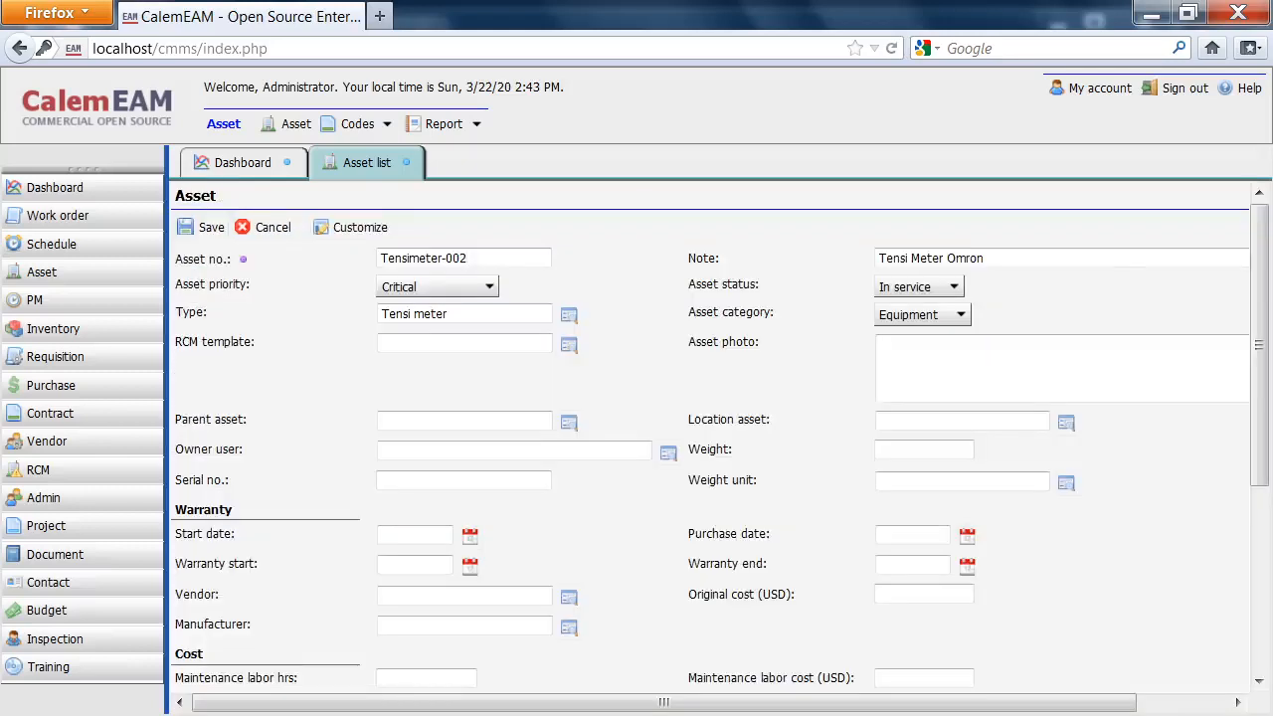
Check the Tensimeter-002 row in the PDF, set that asset's Location asset to POLI in CalemEAM, and save it.
key("alt+Tab")
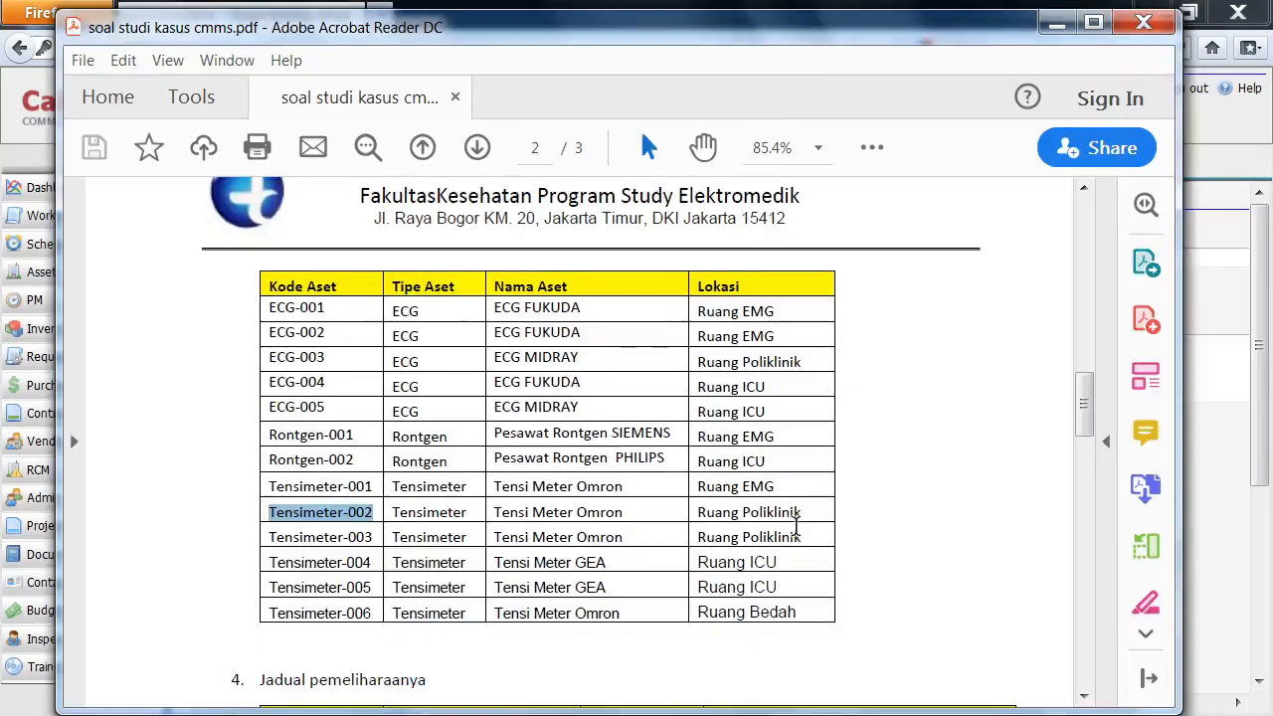
key("alt+Tab")
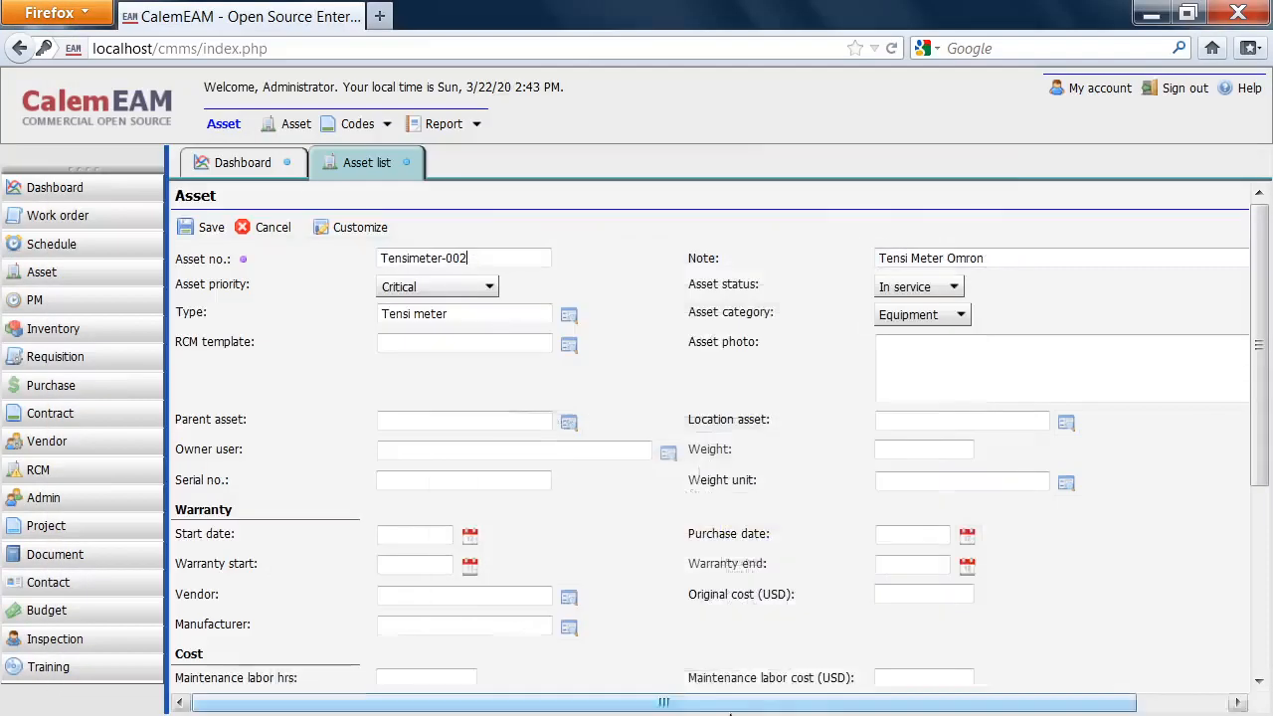
left_click(1066, 423)
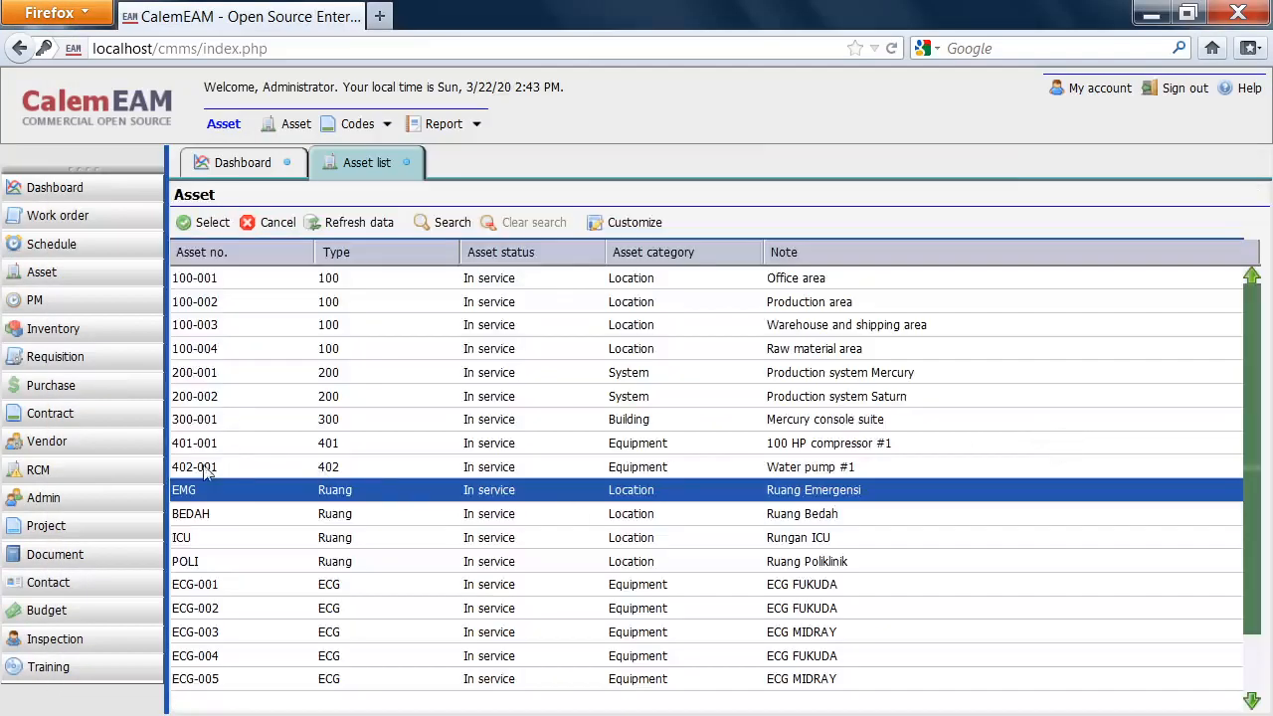
left_click(219, 560)
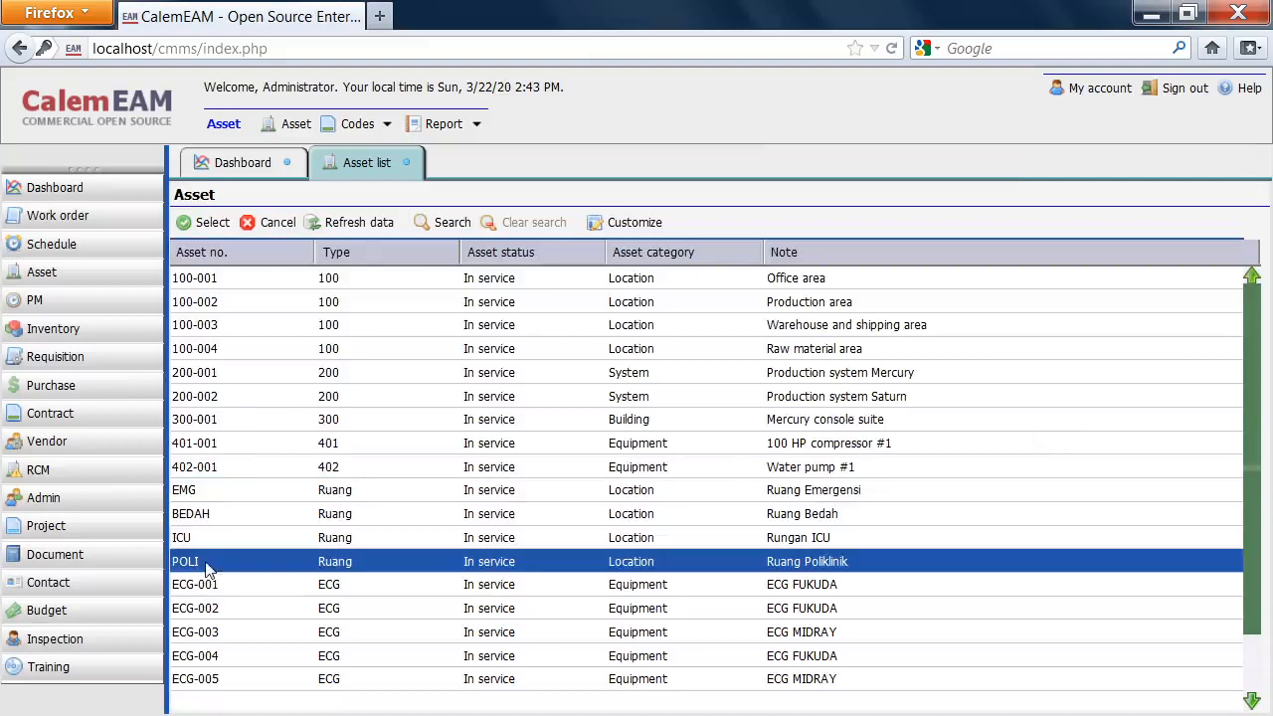
left_click(205, 222)
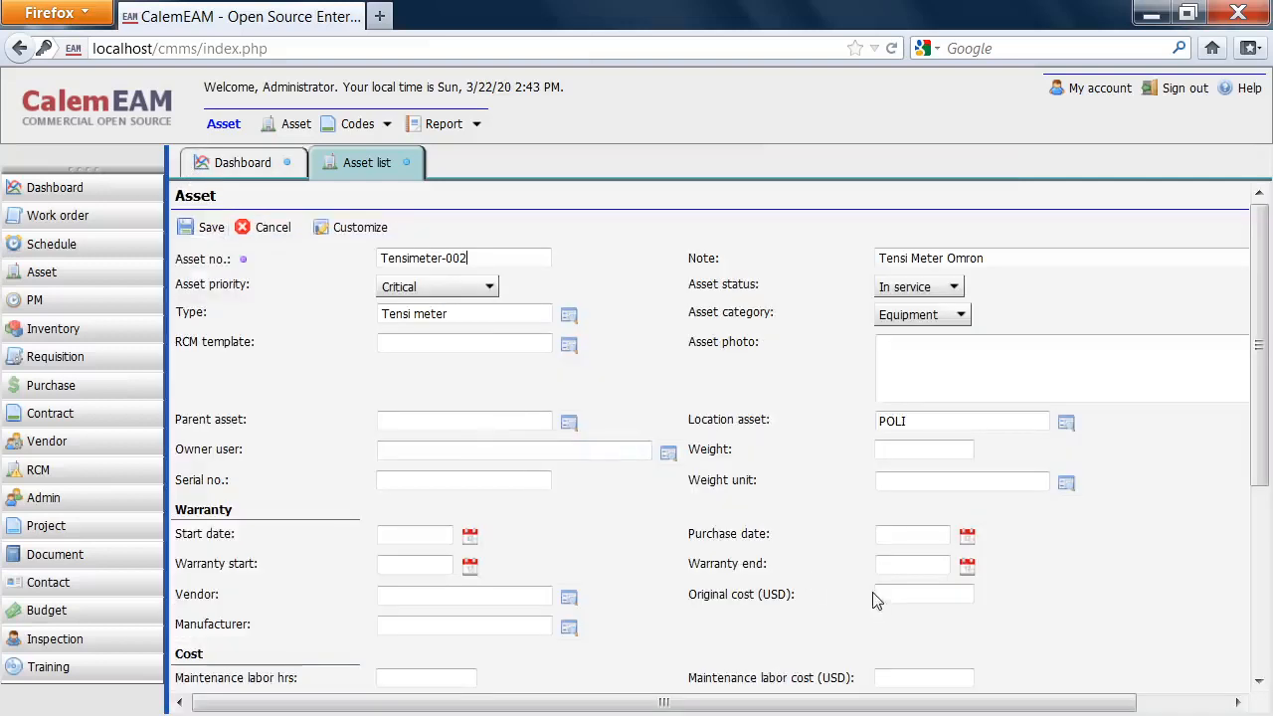
left_click(205, 227)
Create a new CalemEAM asset with the asset number Tensimeter-003 copied from the PDF's asset table.
scroll(838, 597, "down", 1)
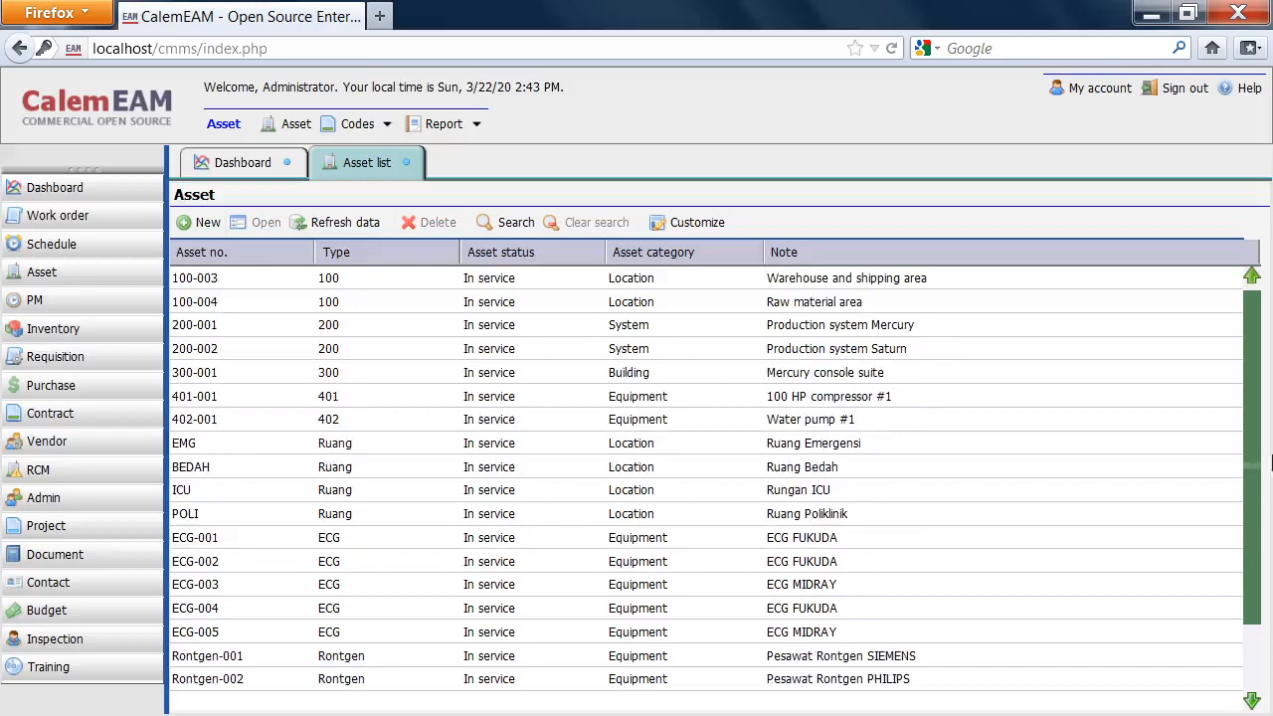
scroll(1238, 667, "down", 1)
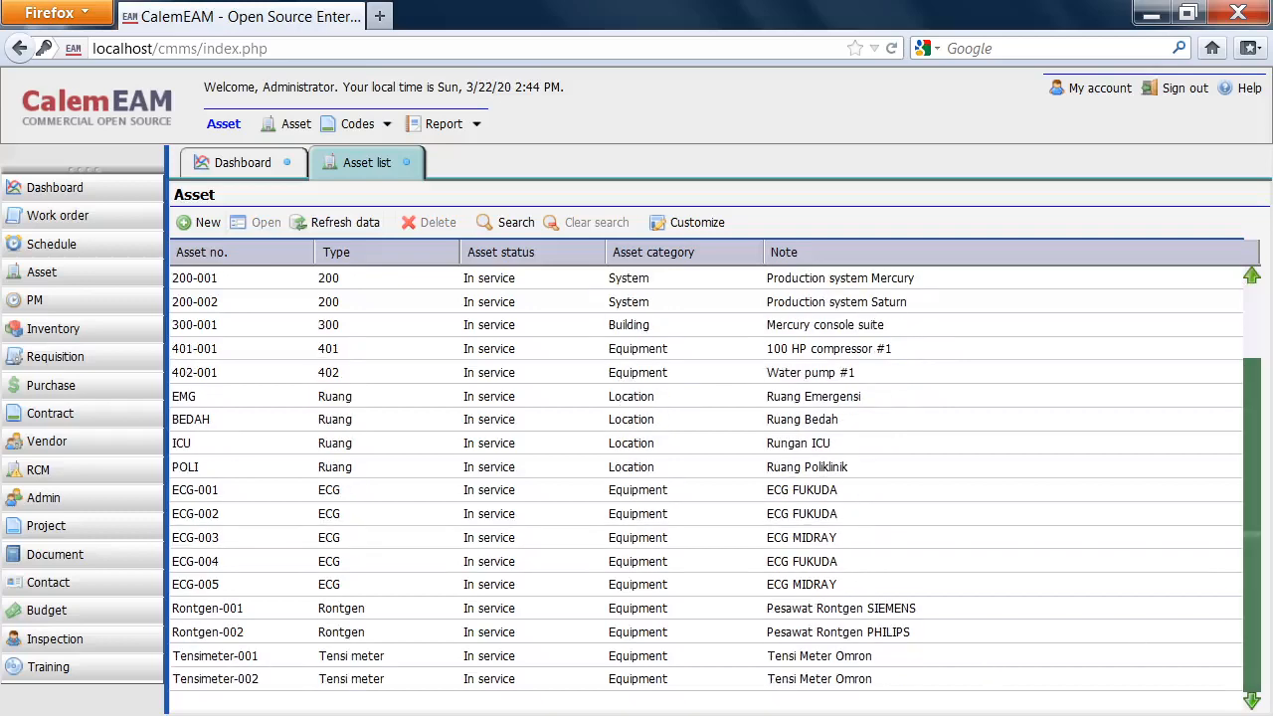
key("alt+Tab")
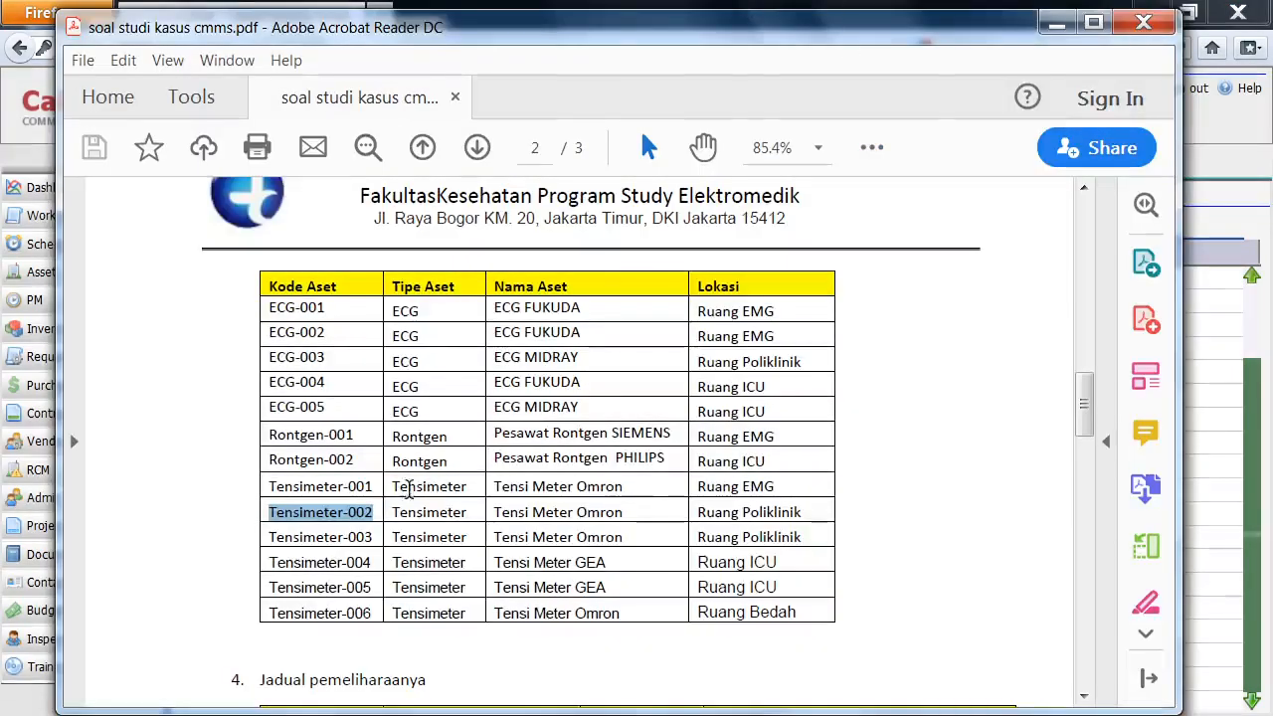
left_click_drag(370, 534, 264, 487)
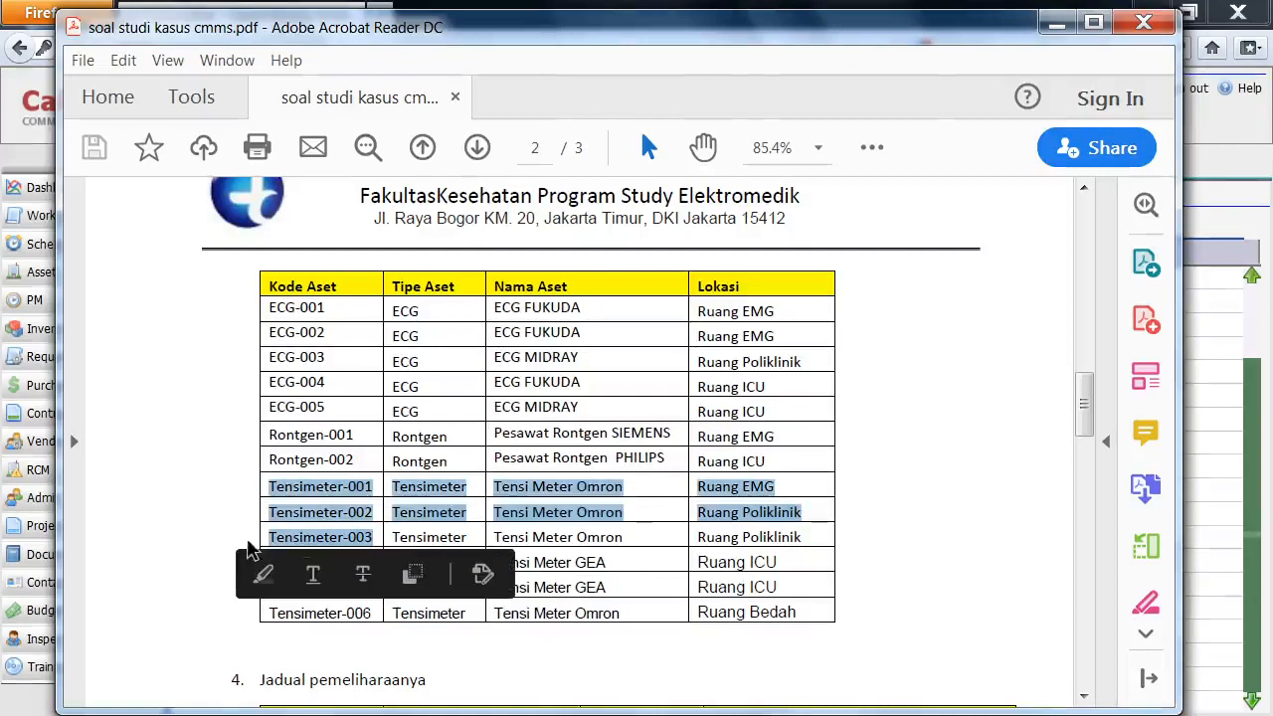
left_click(362, 640)
left_click_drag(376, 537, 264, 531)
key("ctrl+c")
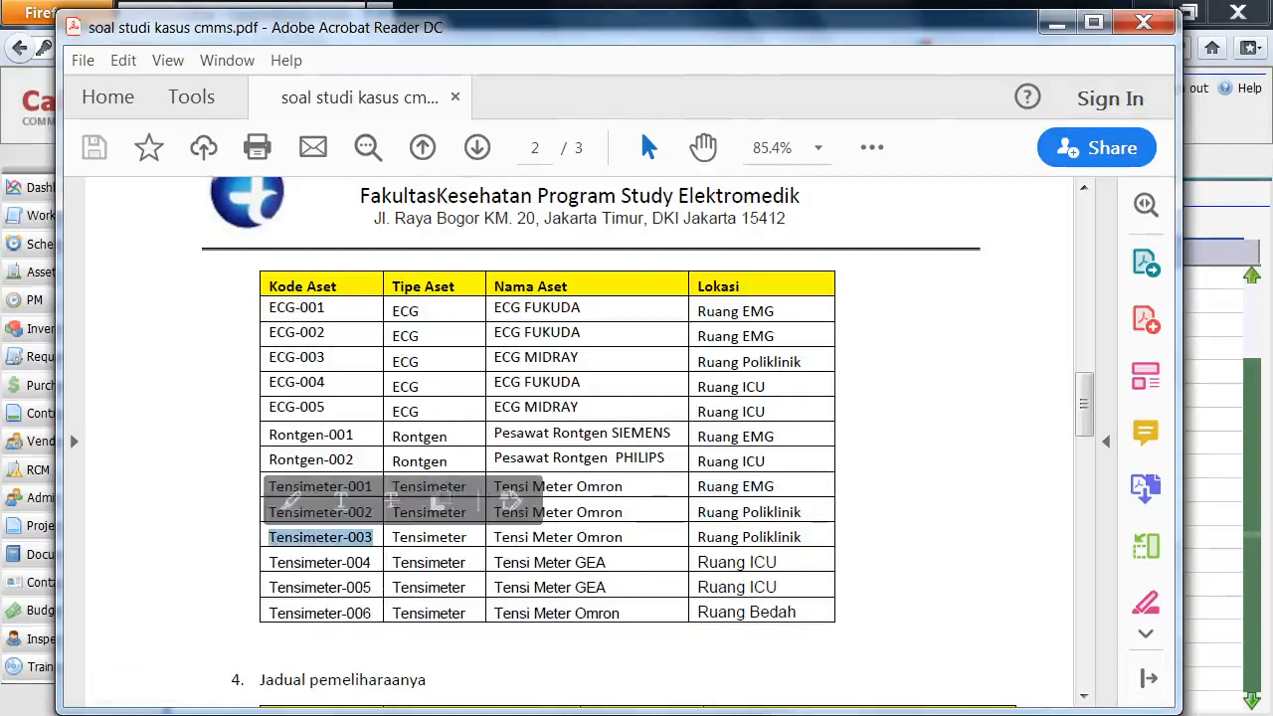
key("alt+Tab")
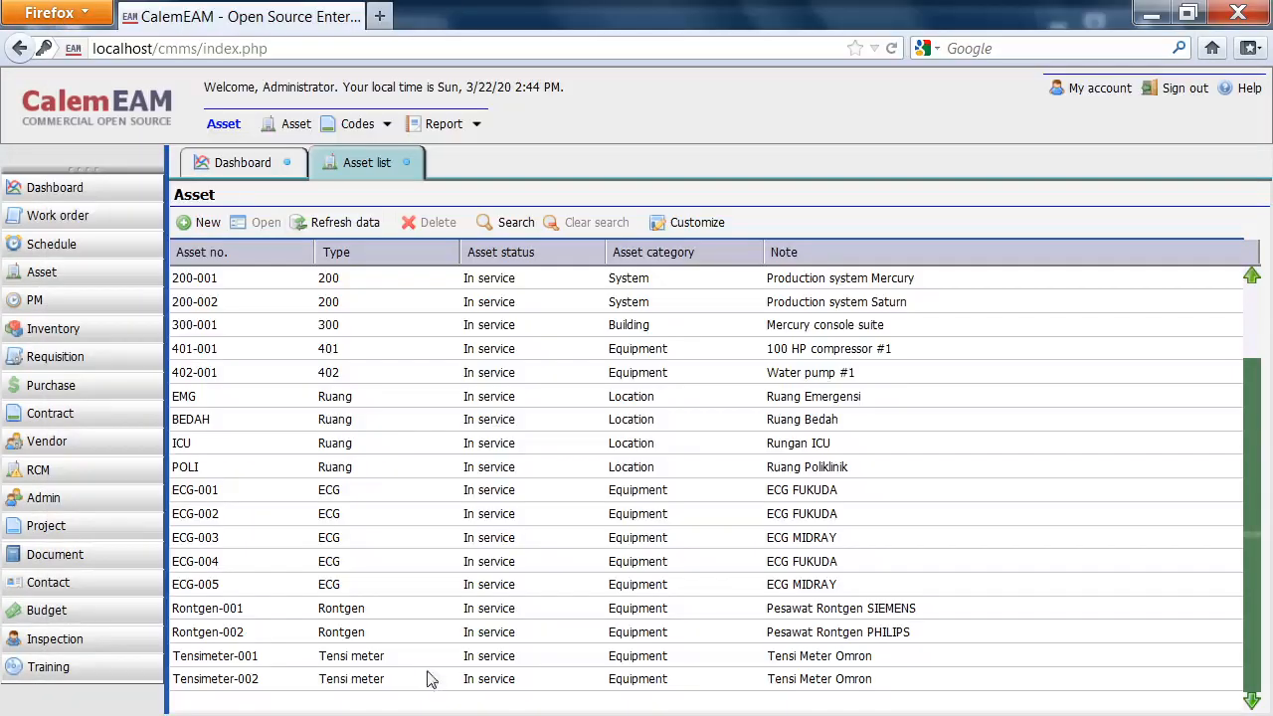
left_click(206, 223)
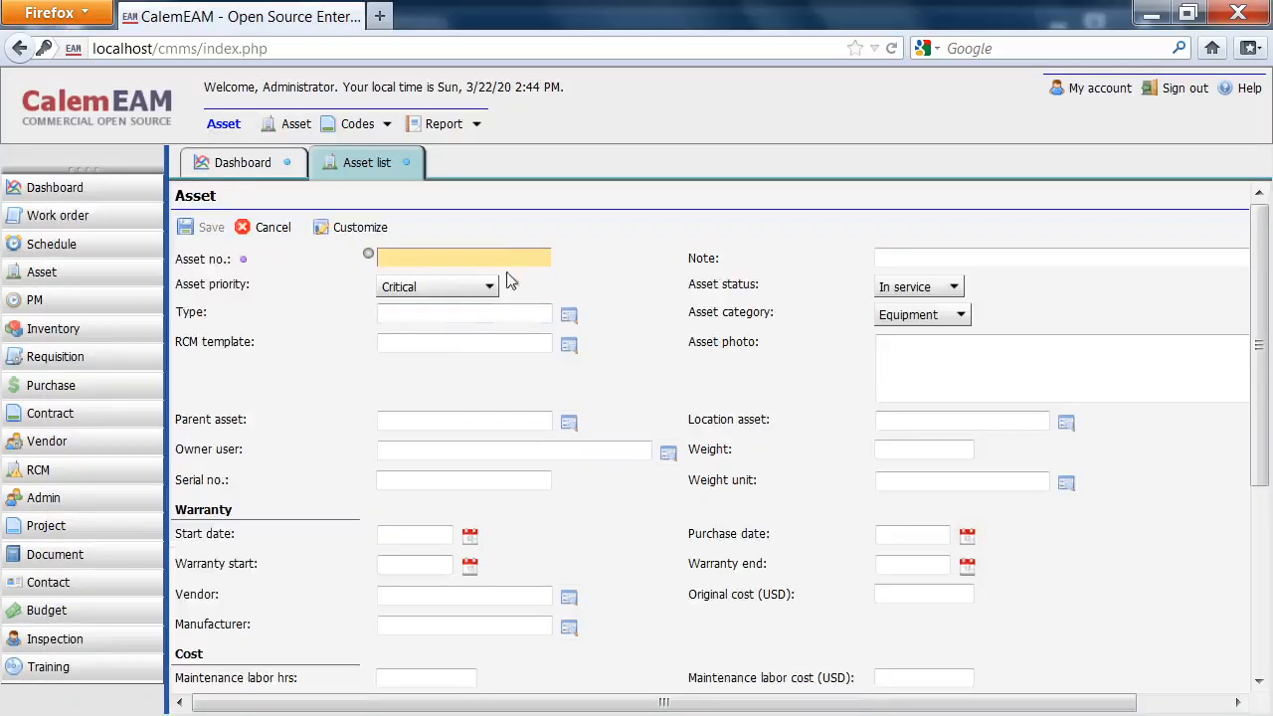
key("ctrl+v")
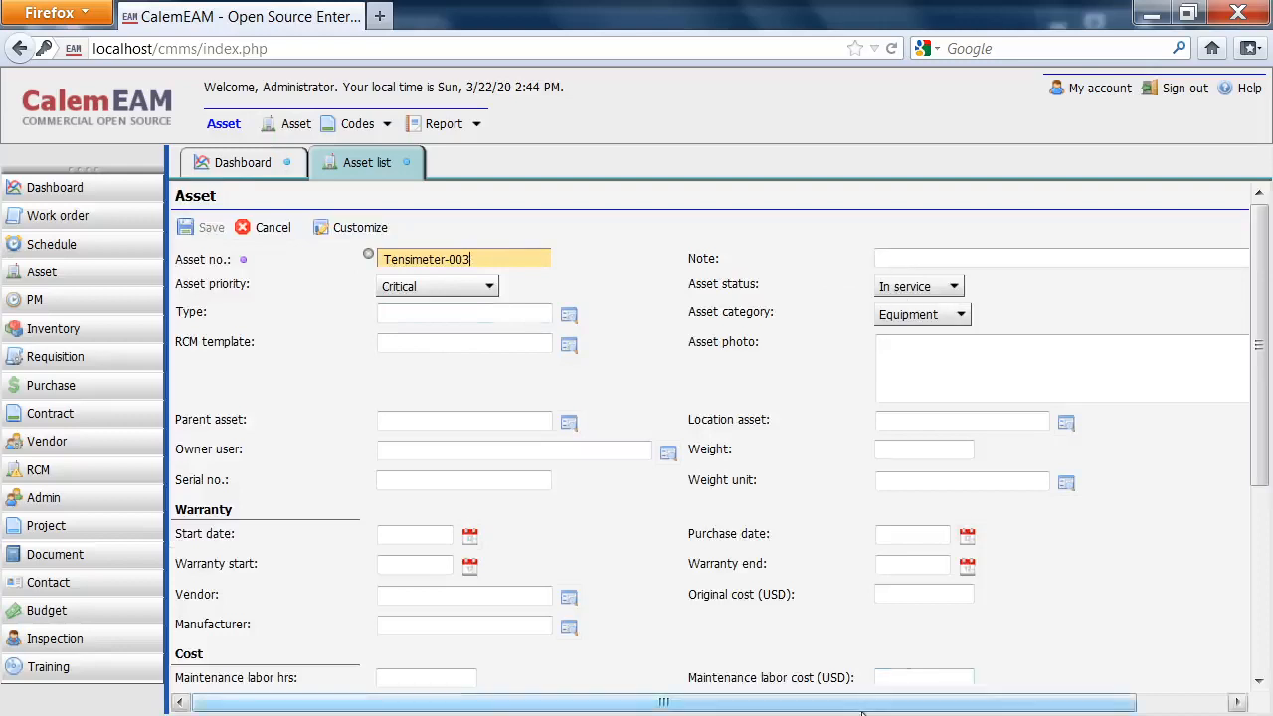
Copy the name Tensi Meter Omron from the PDF's Tensimeter-003 row into that asset's Note in CalemEAM.
key("alt+Tab")
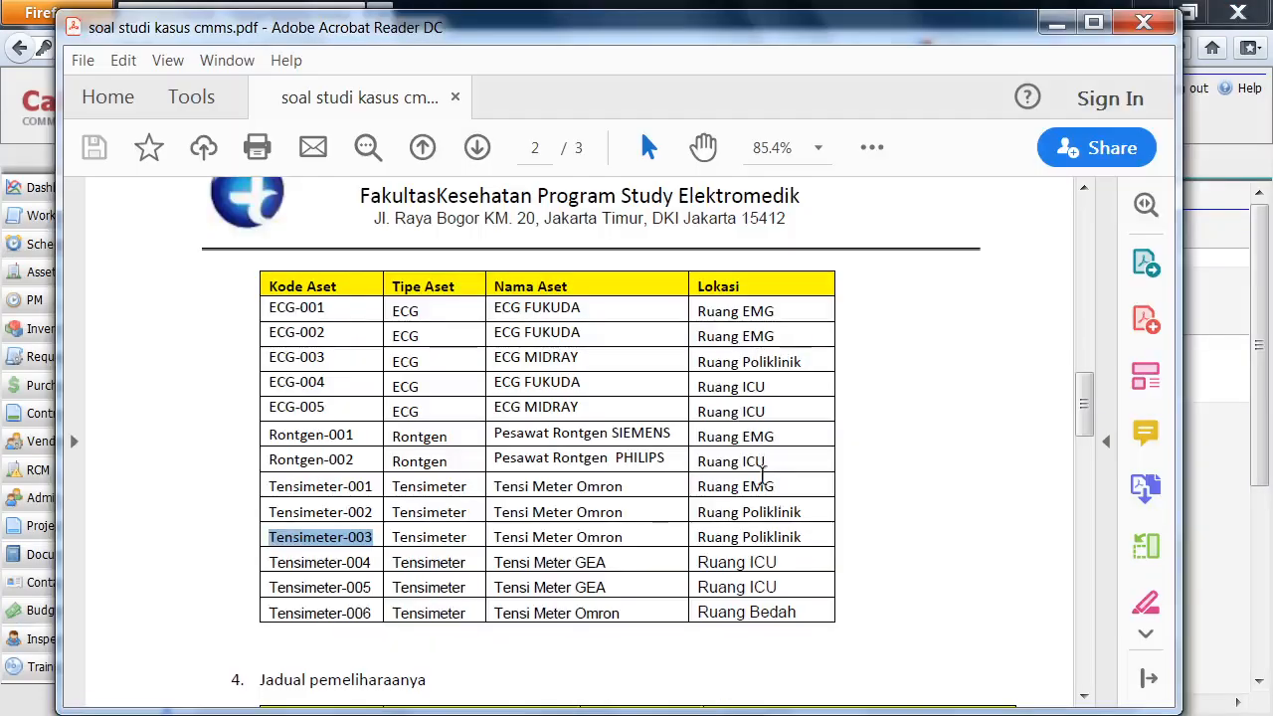
left_click_drag(639, 536, 504, 541)
key("ctrl+c")
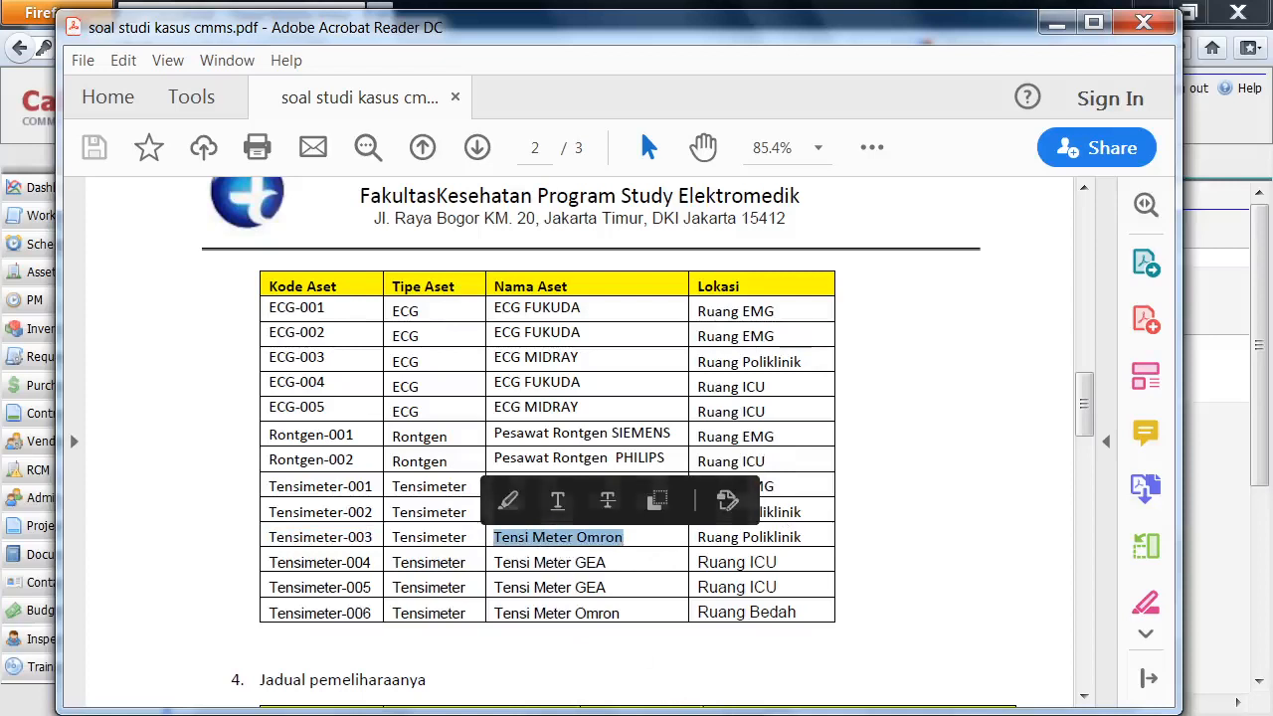
key("alt+Tab")
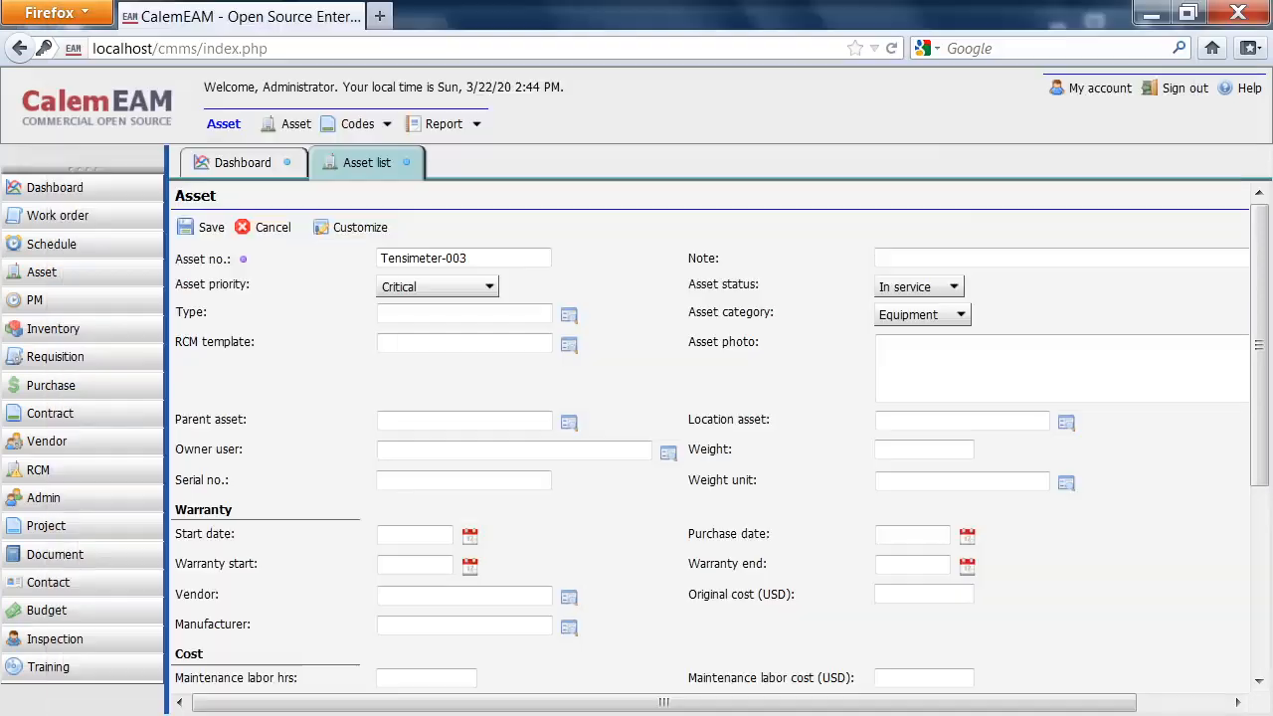
left_click(961, 257)
key("ctrl+v")
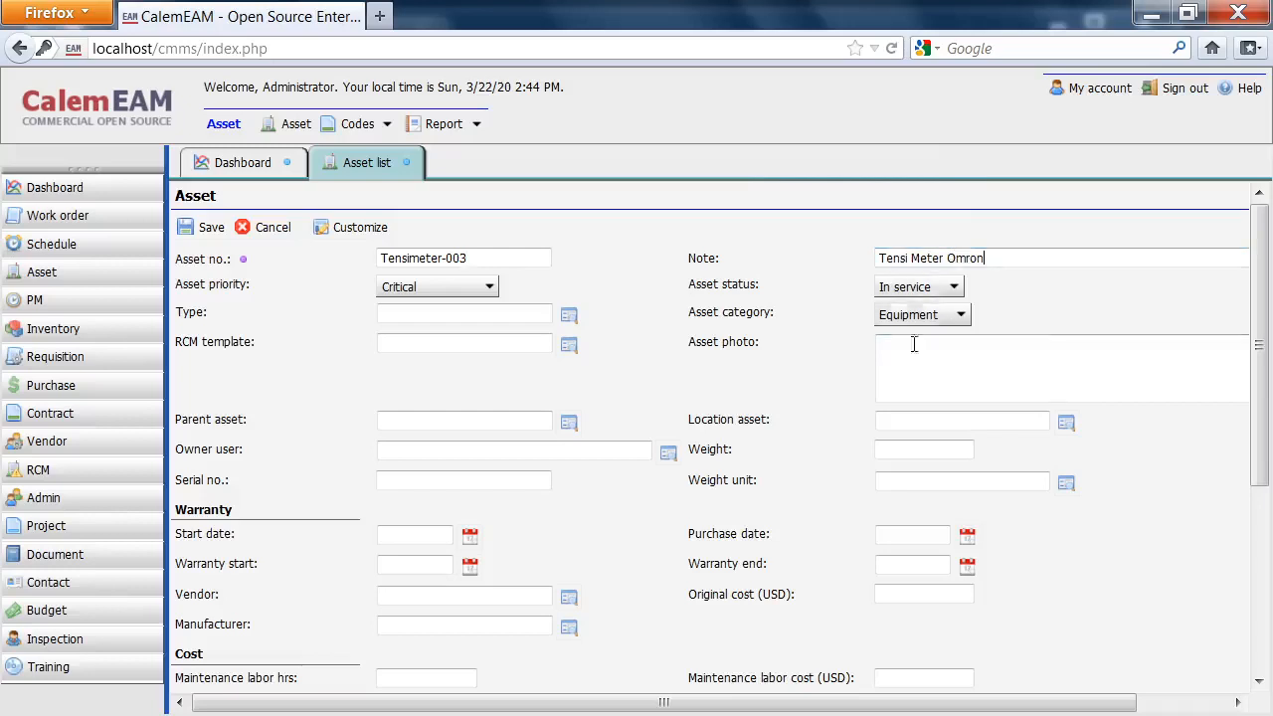
Check the Tensimeter-003 row in the PDF and set that asset's Location asset to POLI in CalemEAM.
left_click(1065, 423)
key("alt+Tab")
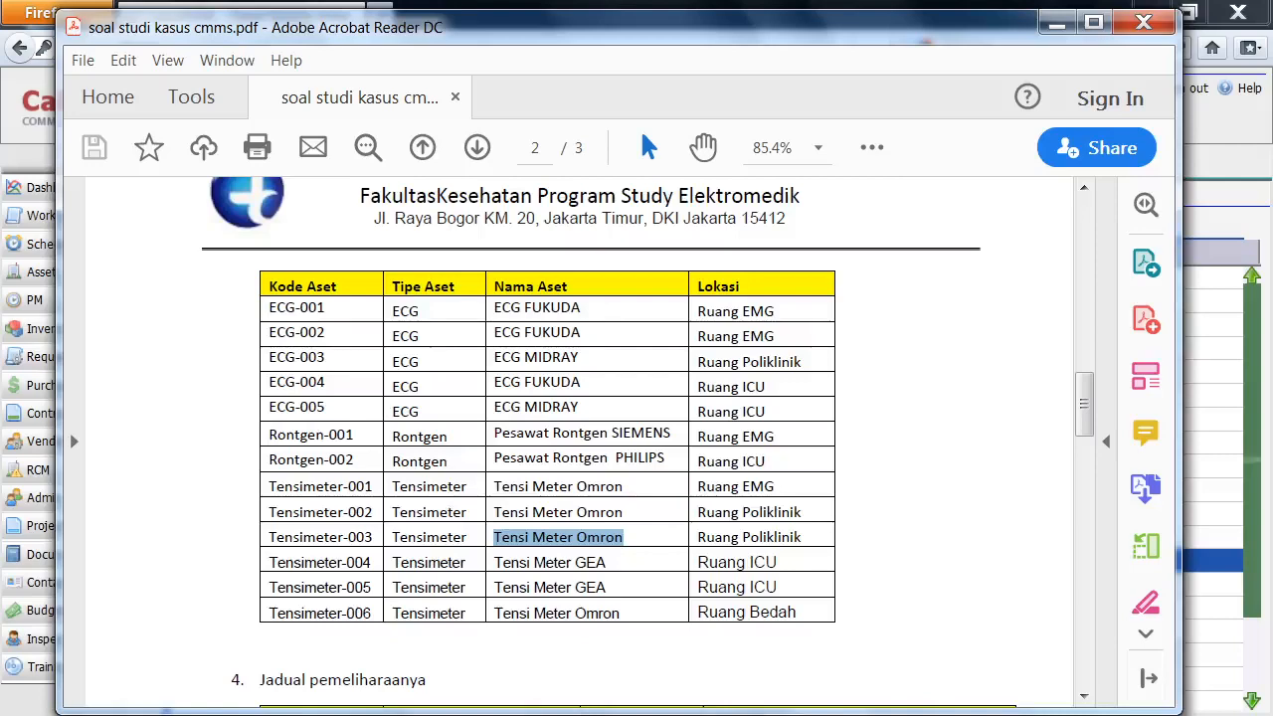
key("alt+Tab")
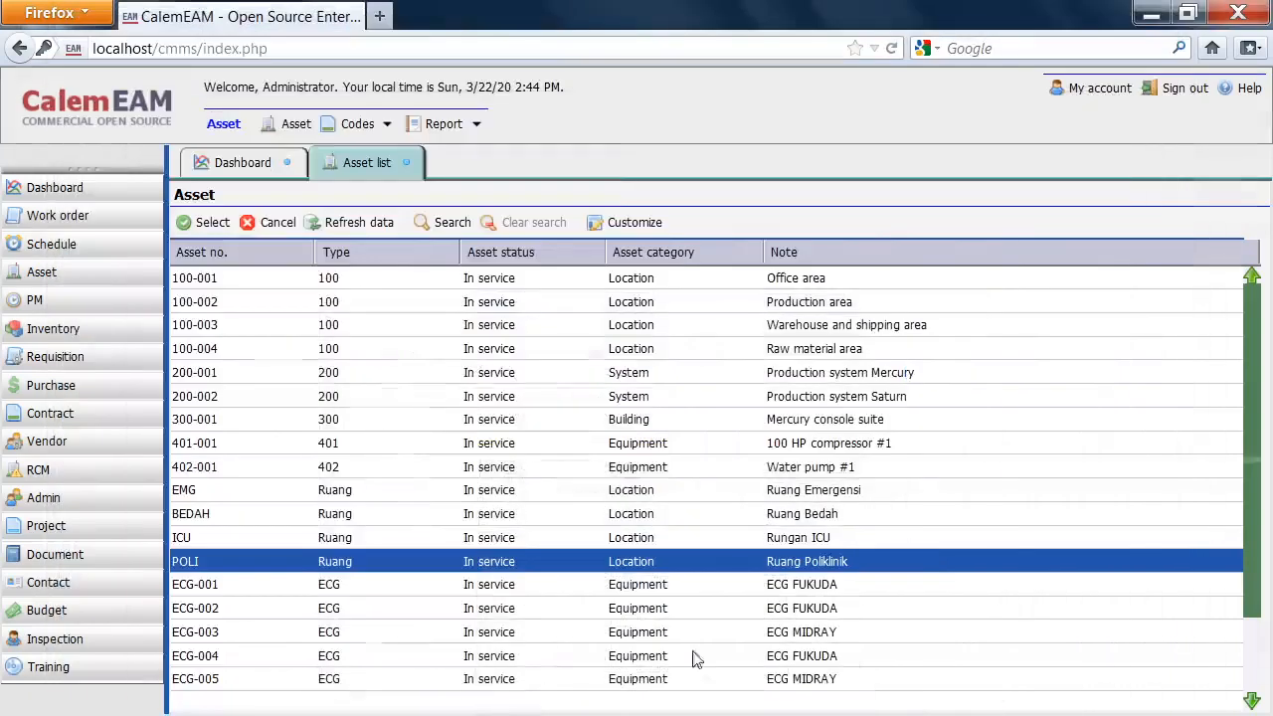
left_click(358, 350)
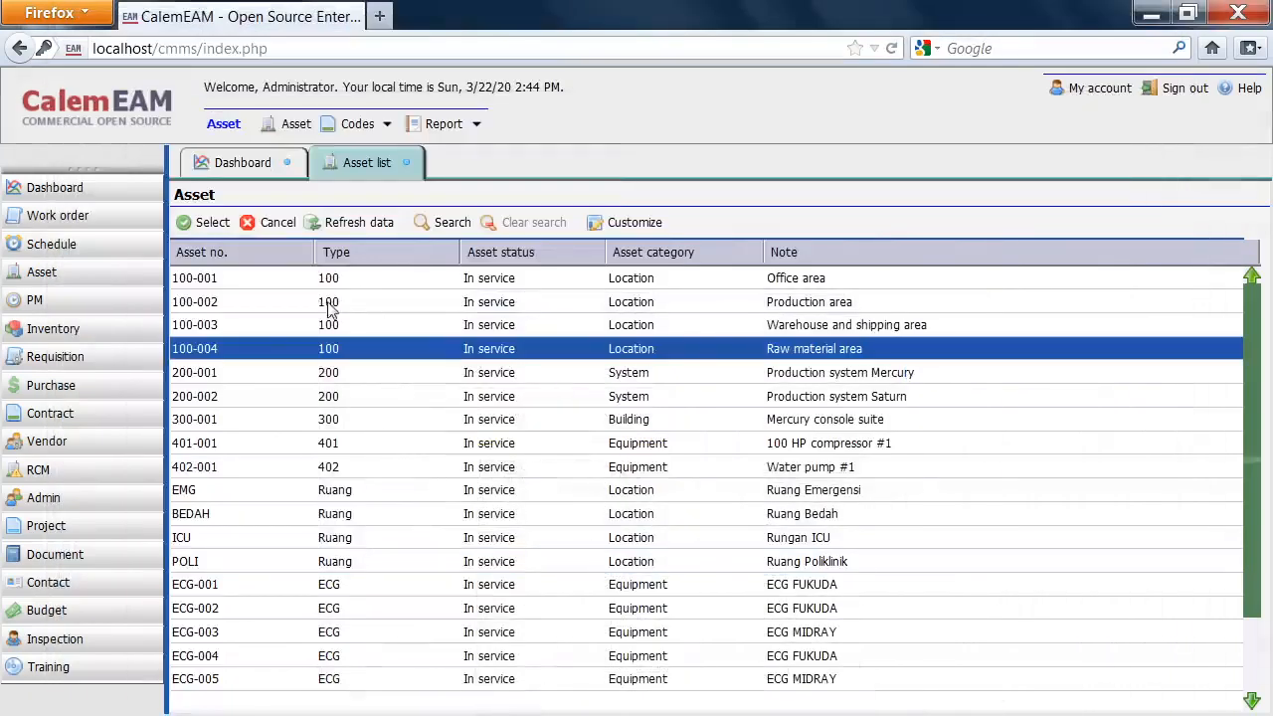
left_click(200, 563)
left_click(212, 225)
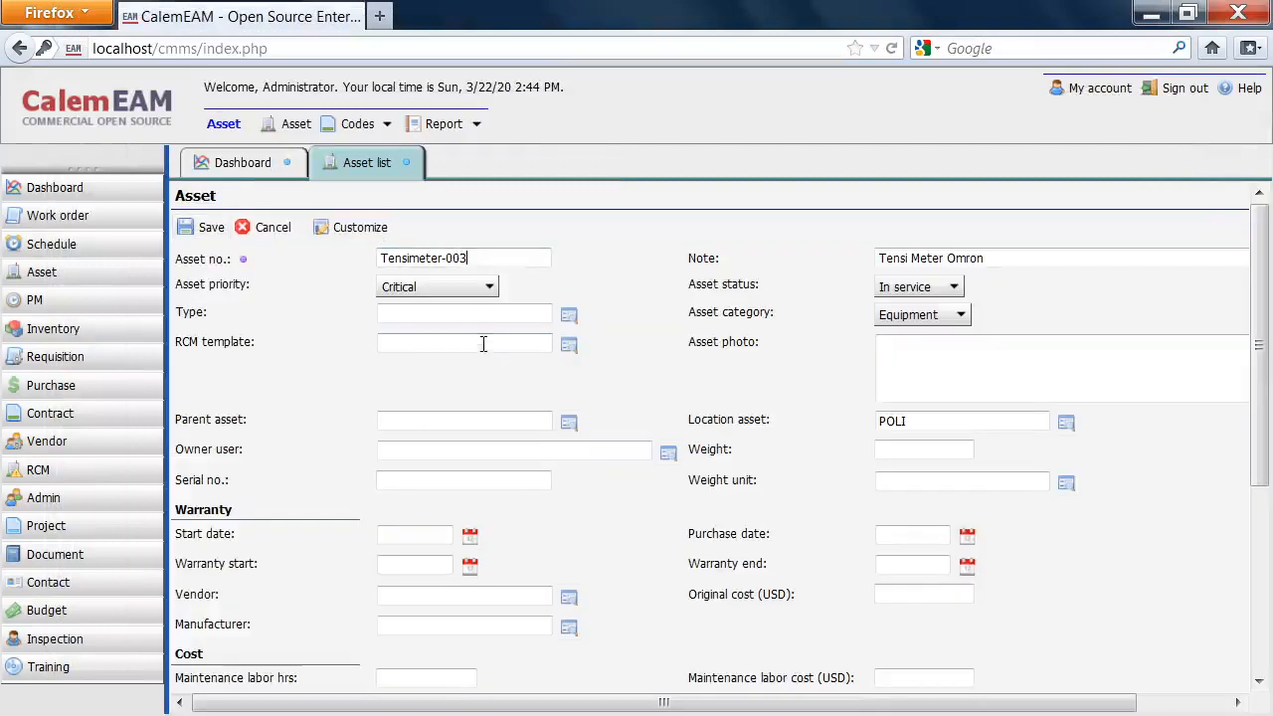
Set the Type of asset Tensimeter-003 to Tensi meter and save the asset.
left_click(568, 315)
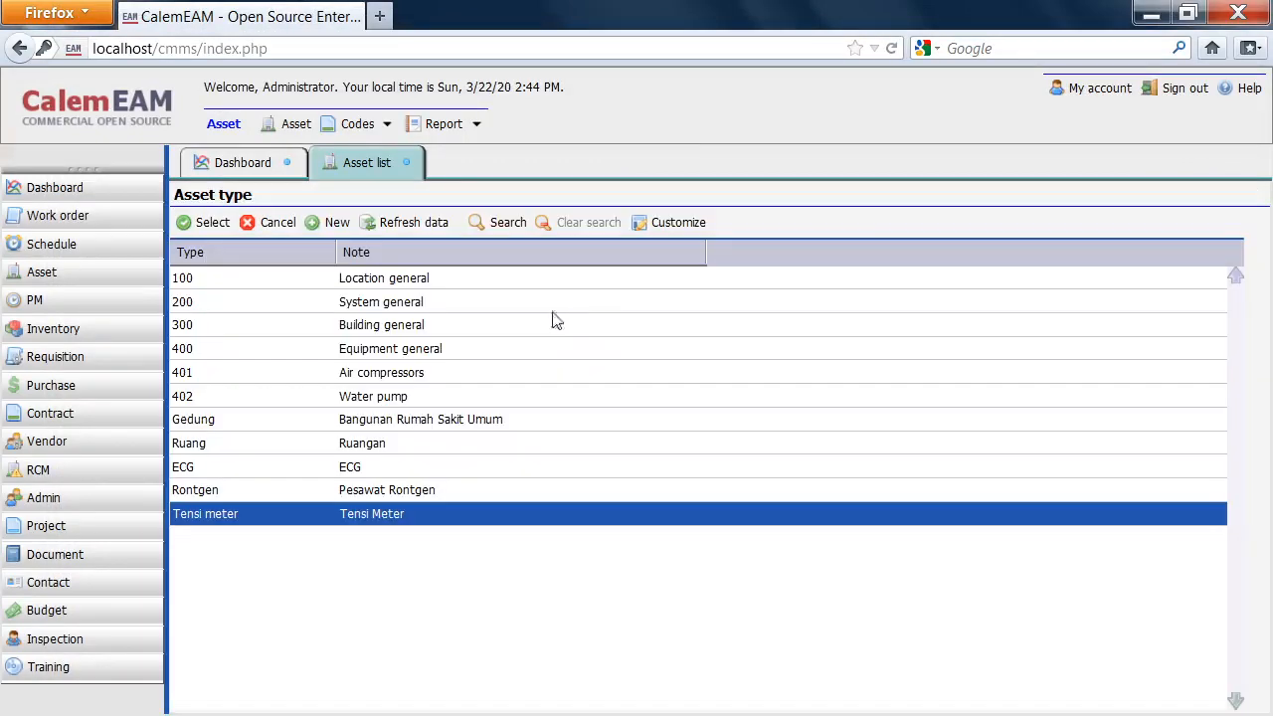
left_click(209, 222)
left_click(211, 228)
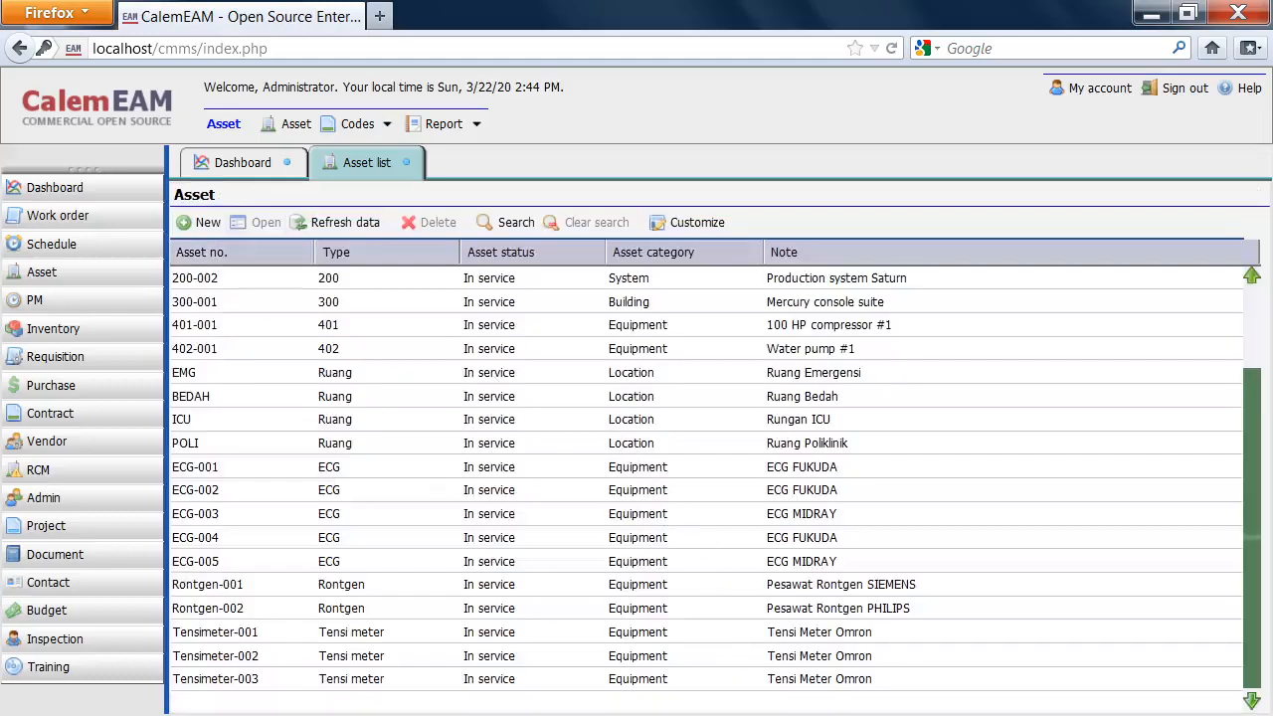
Copy Tensimeter-004 from the PDF's asset table and create a new CalemEAM asset with it as the asset number.
key("alt+Tab")
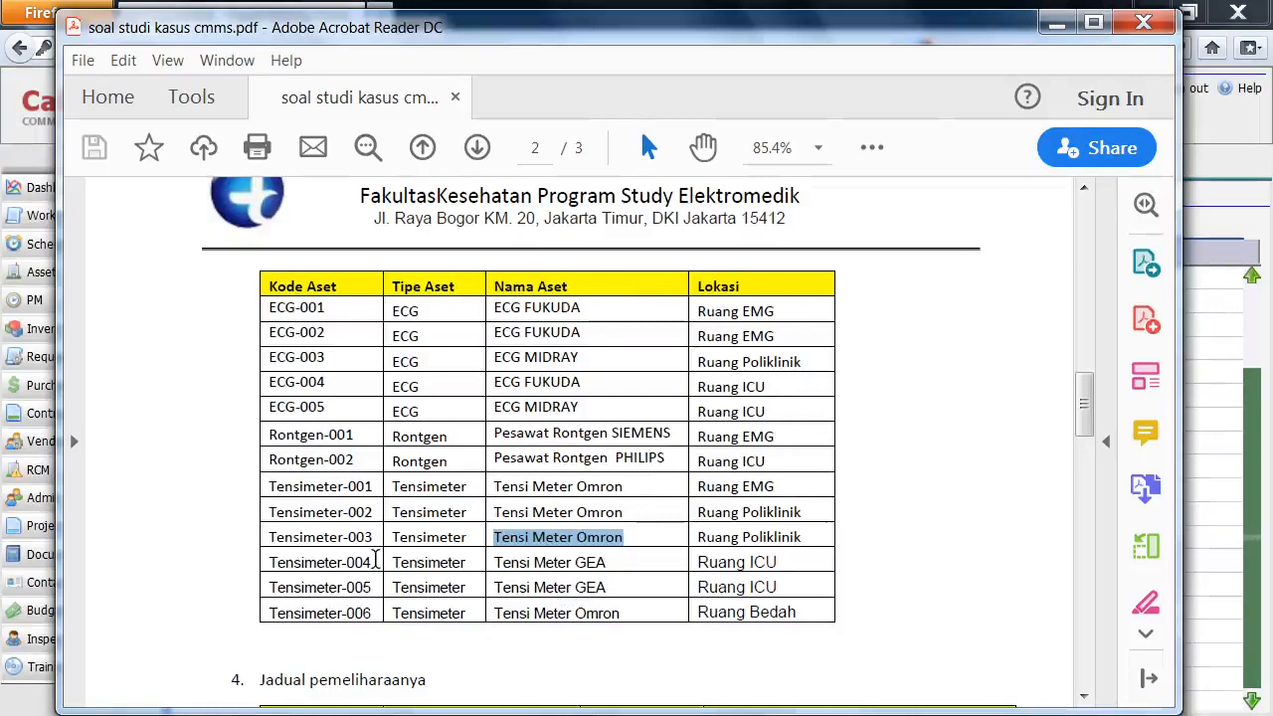
left_click_drag(376, 559, 266, 563)
key("ctrl+c")
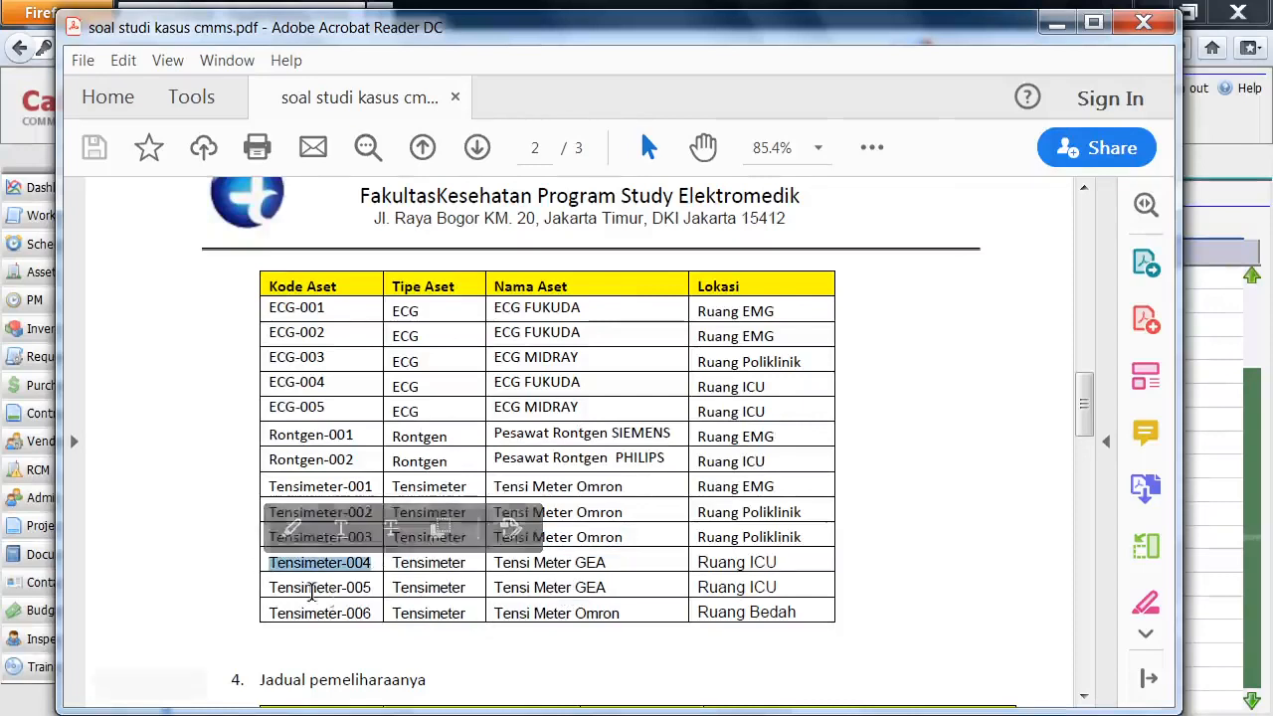
key("alt+Tab")
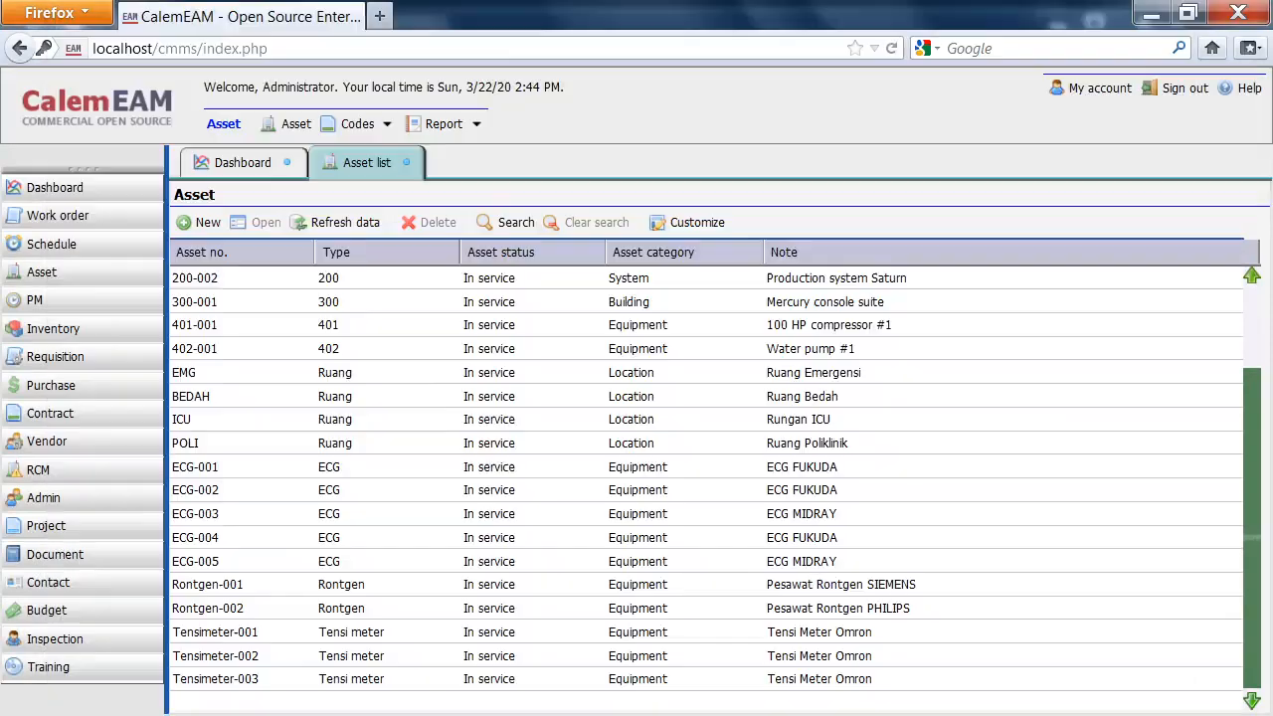
left_click(205, 222)
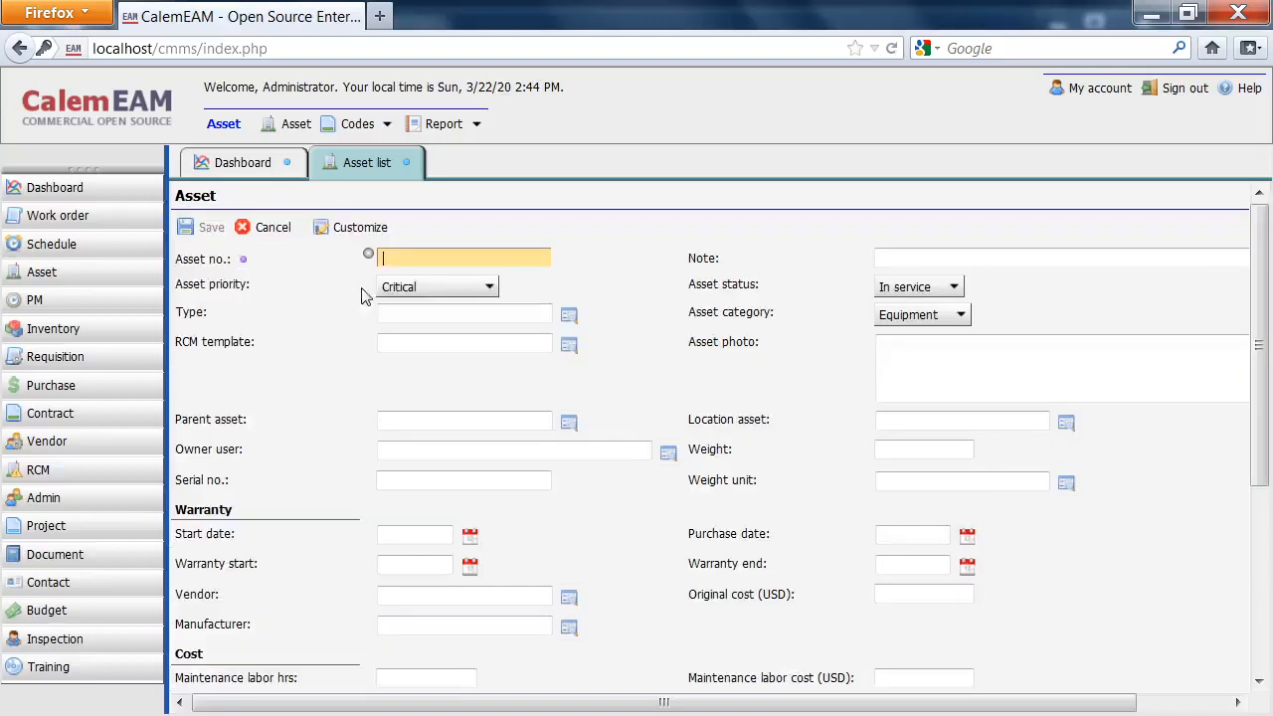
key("ctrl+v")
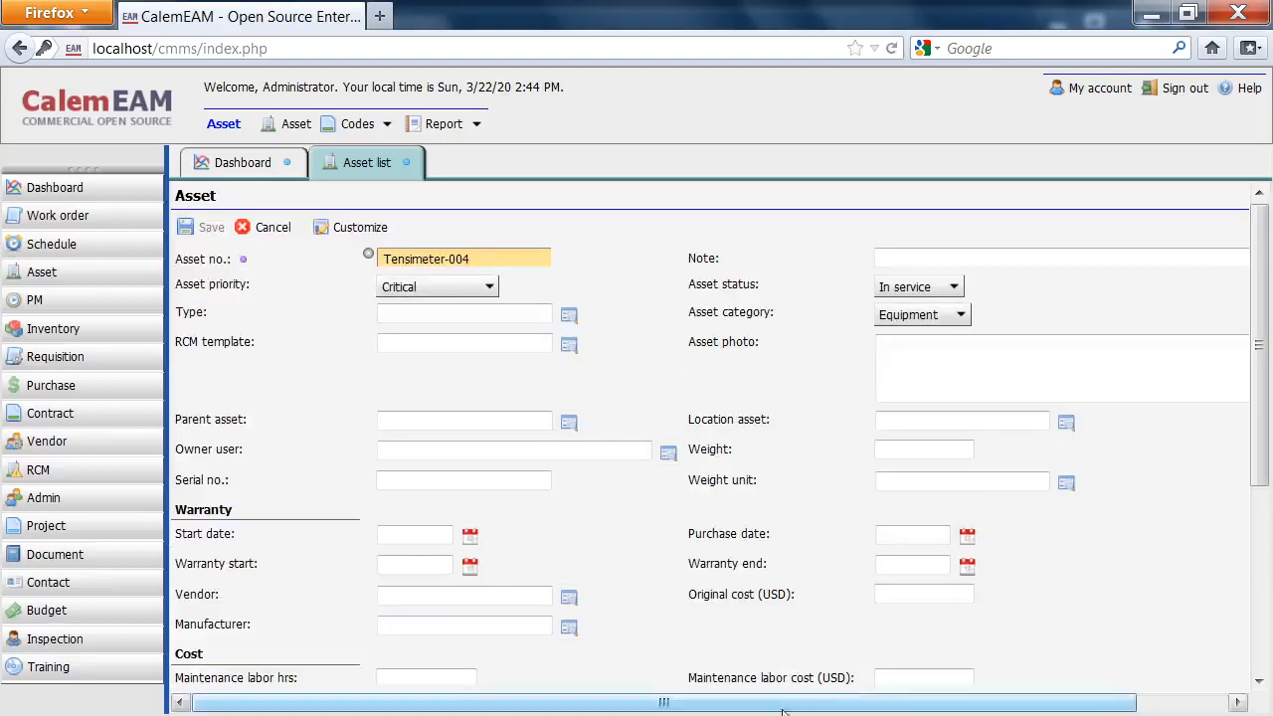
Copy the name Tensi Meter GEA from the PDF's Tensimeter-004 row into that asset's Note in CalemEAM.
key("alt+Tab")
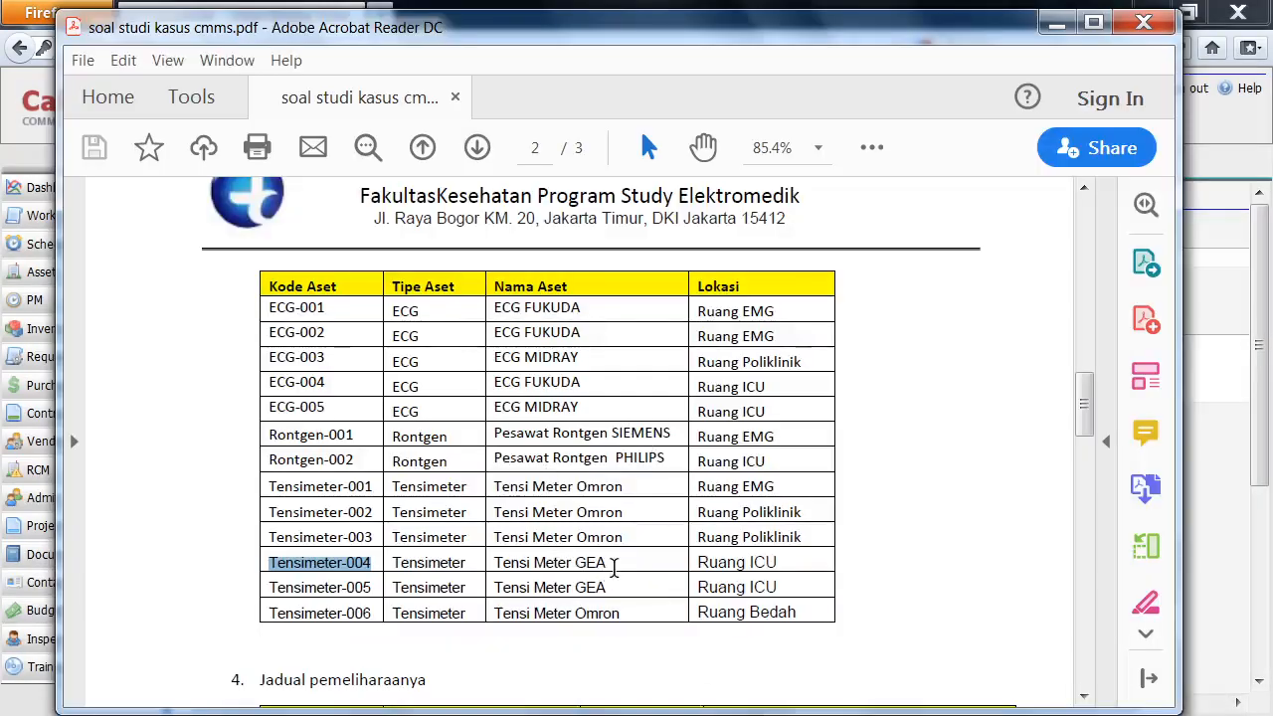
left_click_drag(614, 566, 496, 564)
key("ctrl+c")
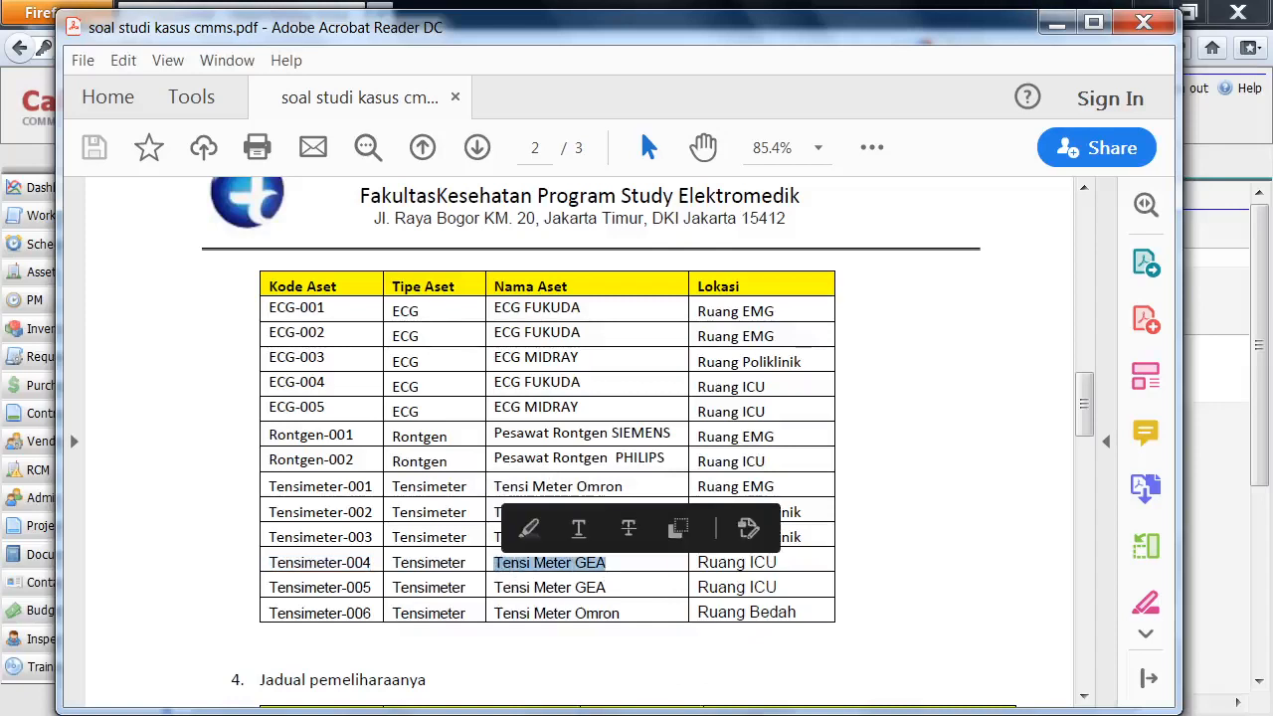
key("alt+Tab")
left_click(932, 257)
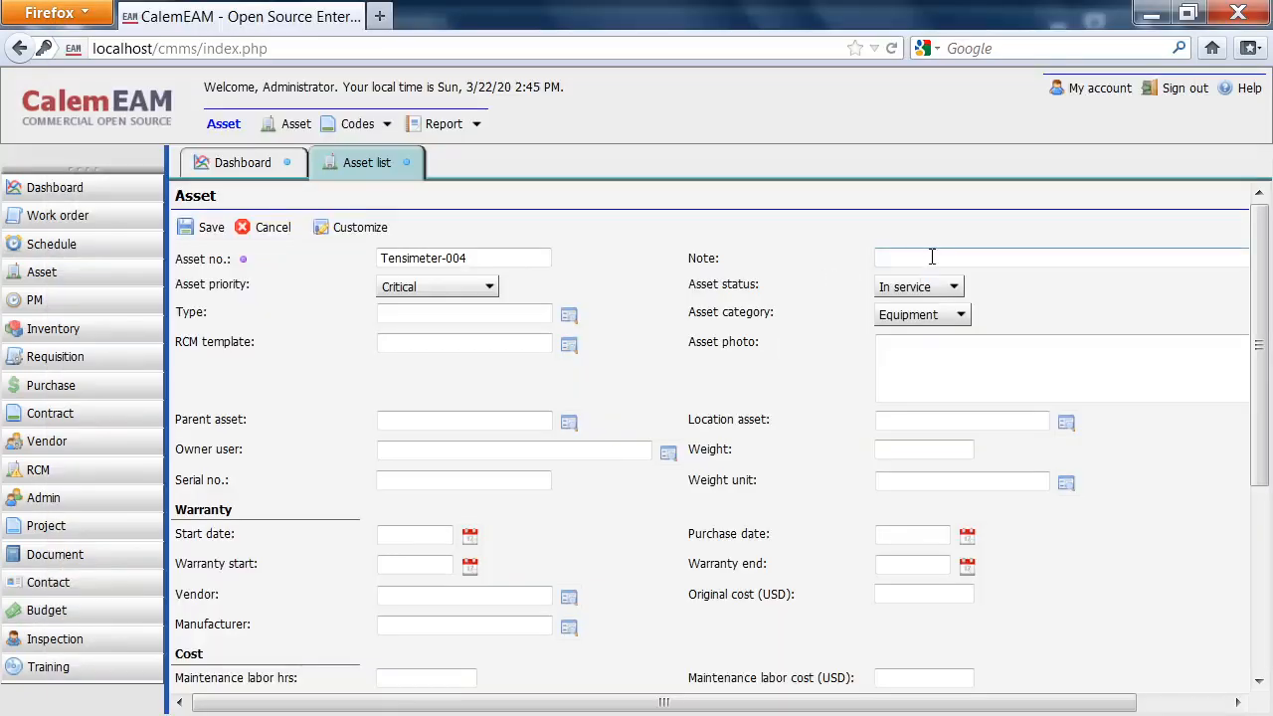
key("ctrl+v")
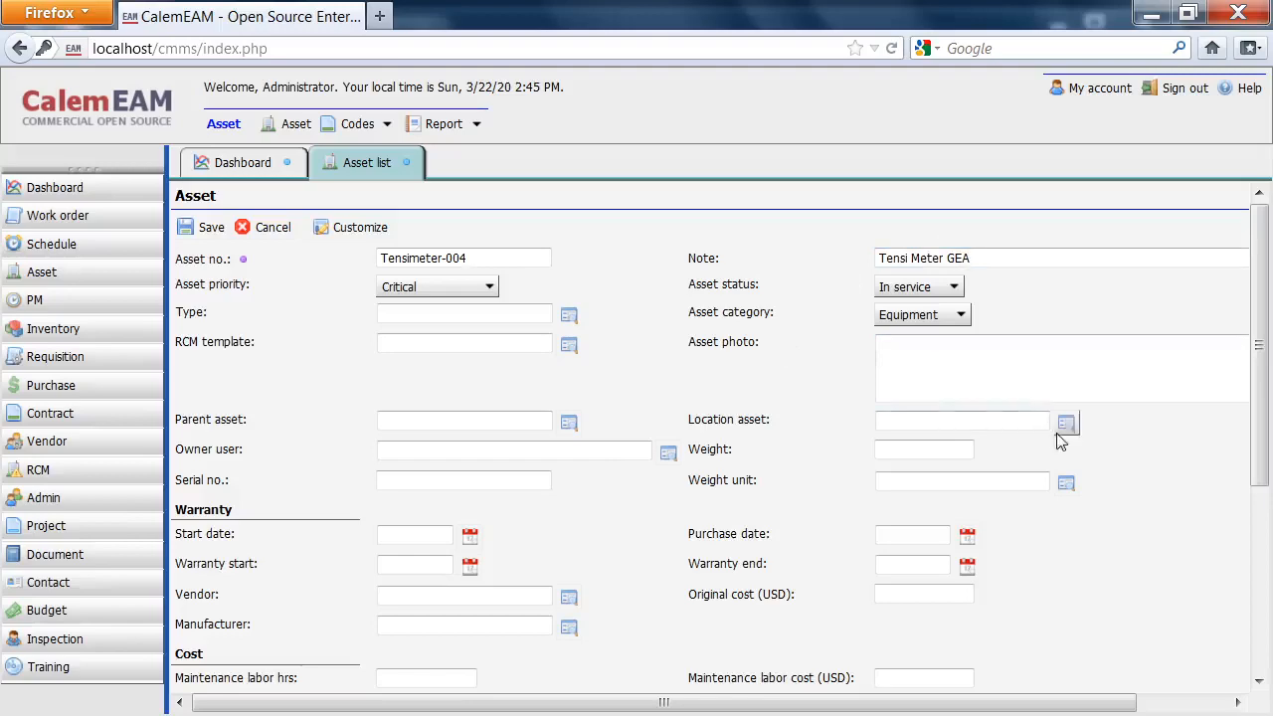
Check the Tensimeter-004 row in the PDF and set that asset's Location asset to ICU in CalemEAM.
left_click(1065, 423)
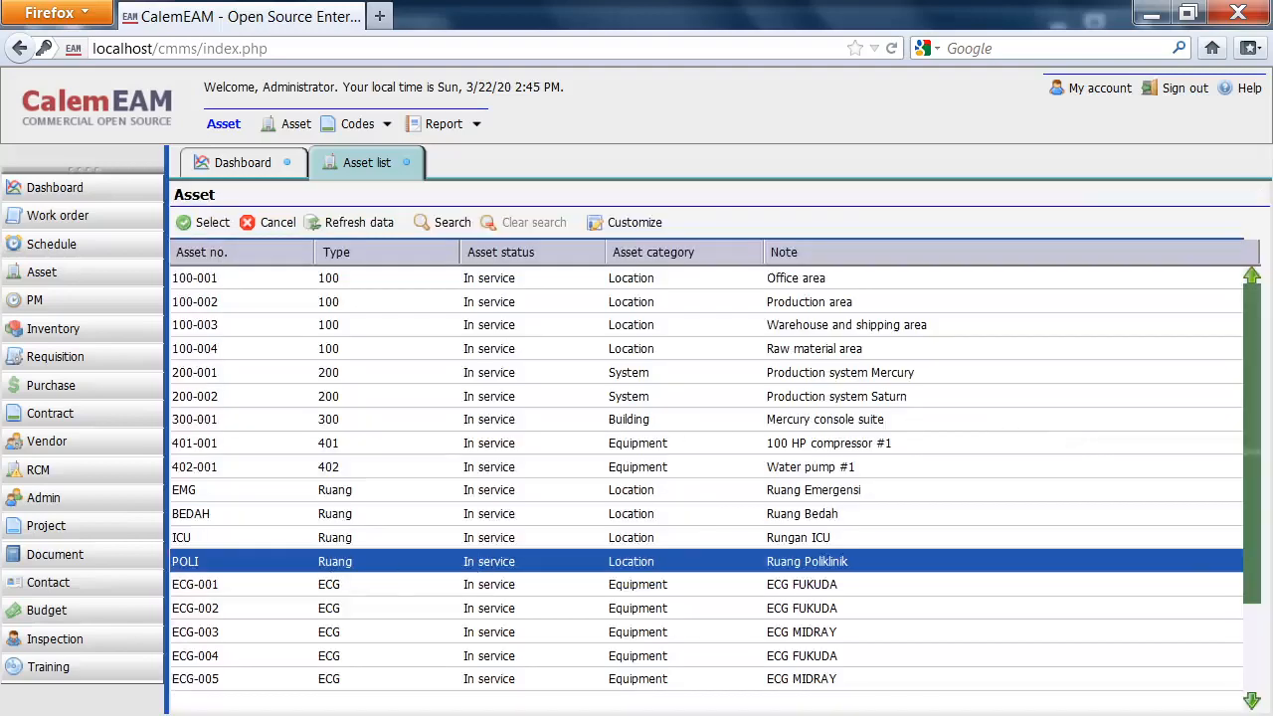
key("alt+Tab")
key("alt+Tab")
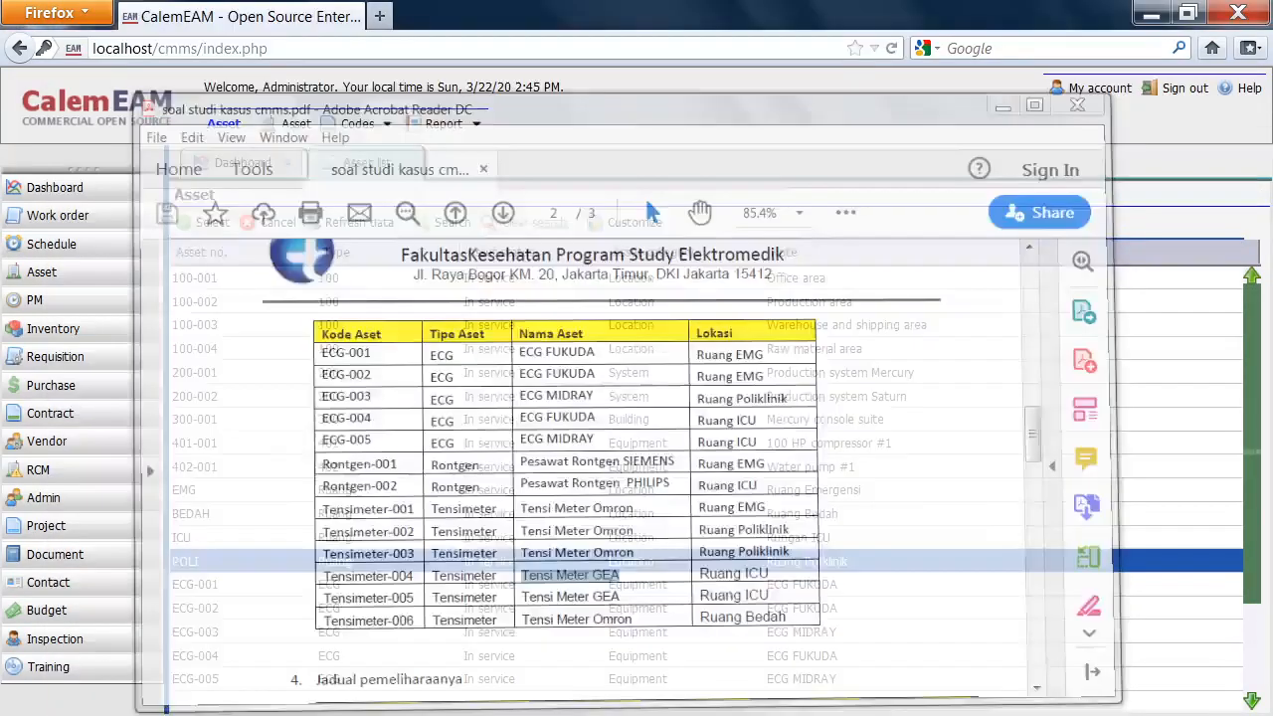
left_click(199, 537)
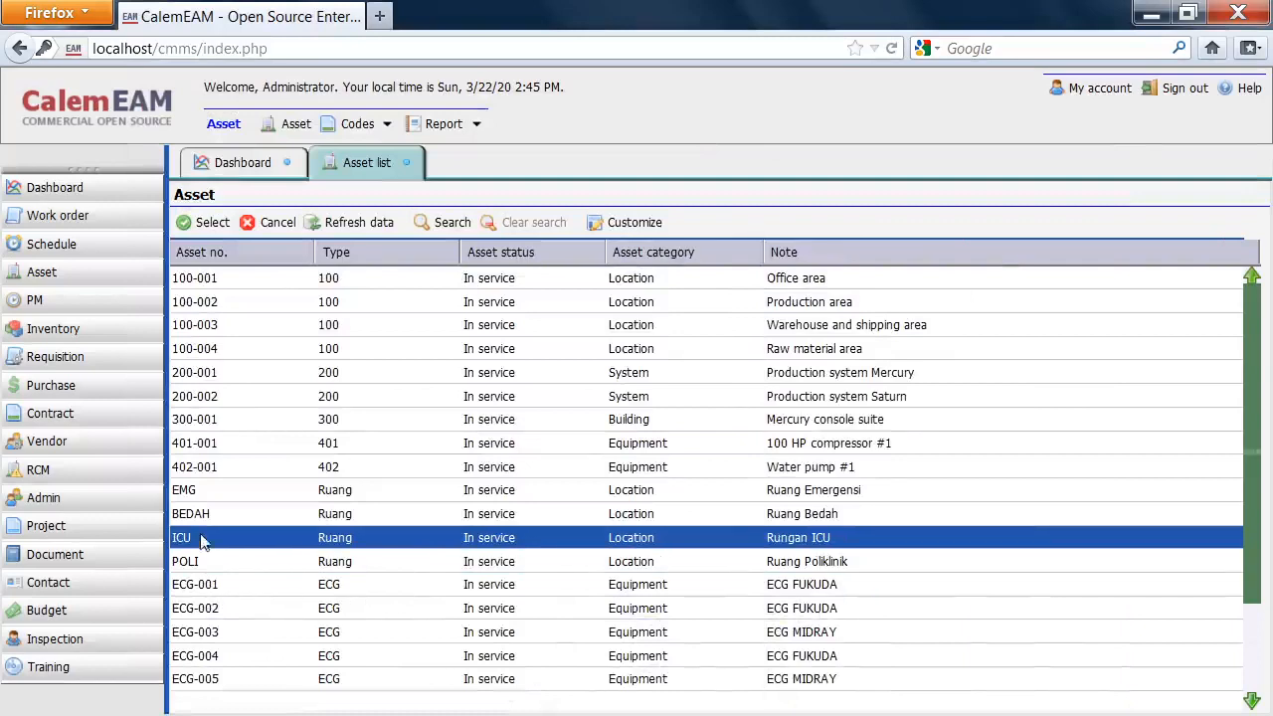
left_click(203, 223)
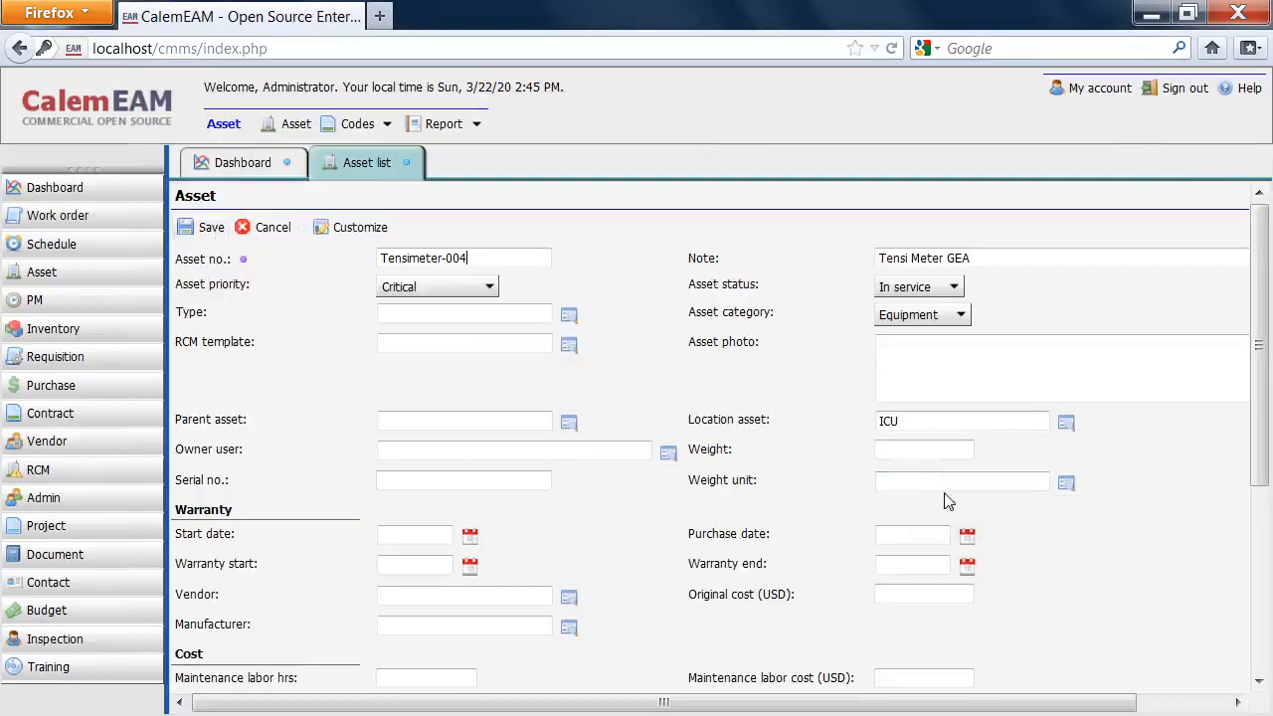
Set the Type of asset Tensimeter-004 to Tensi meter and save the asset.
left_click(569, 315)
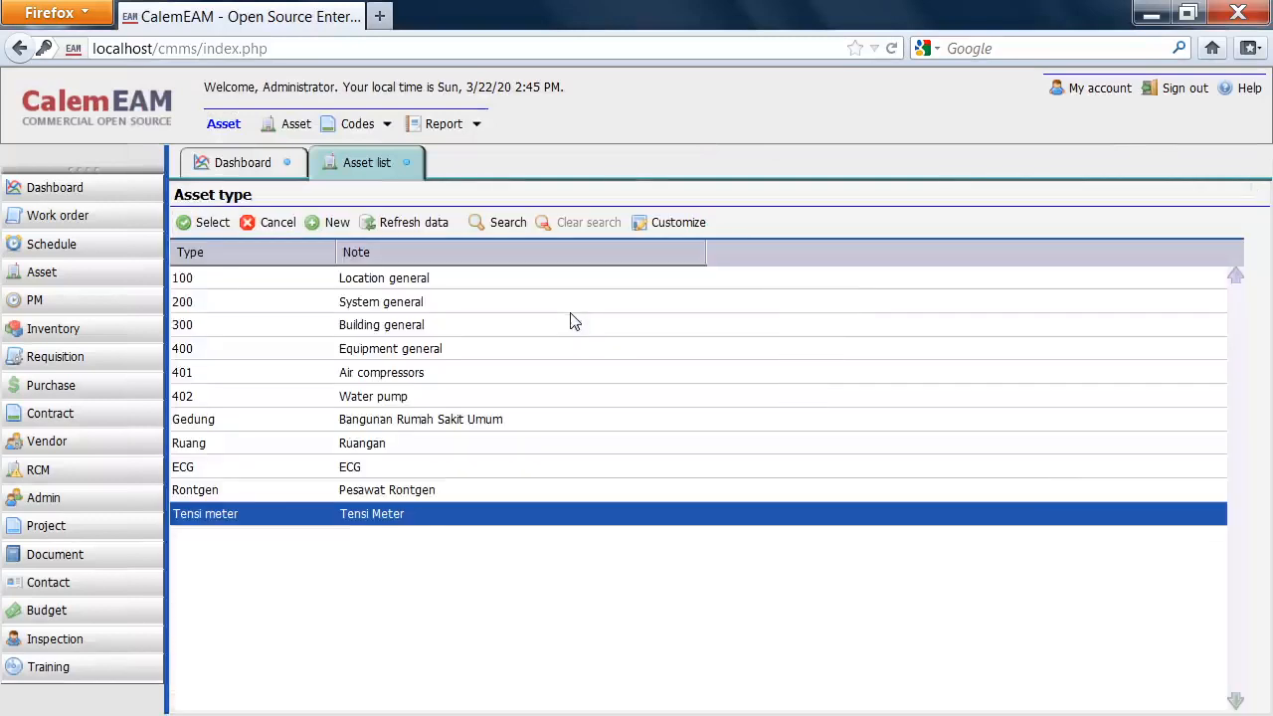
left_click(199, 221)
left_click(224, 229)
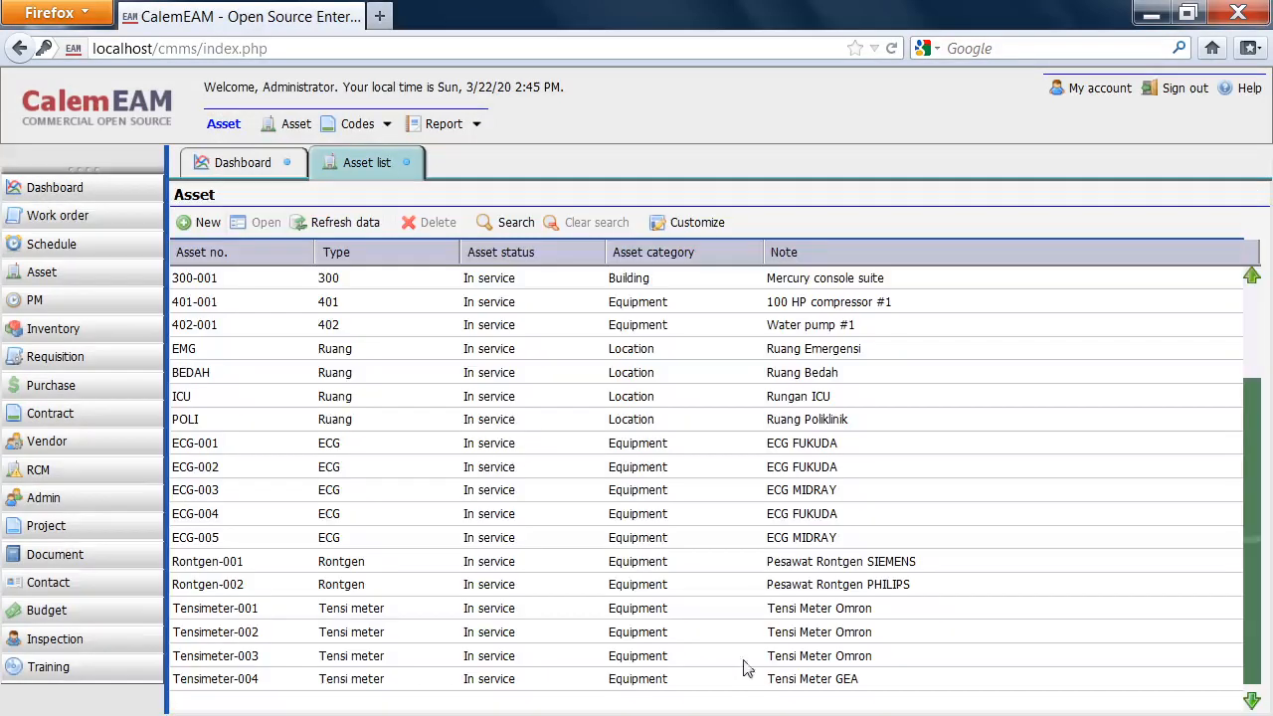
Copy Tensimeter-005 from the PDF's asset table and create a new CalemEAM asset with it as the asset number.
key("alt+Tab")
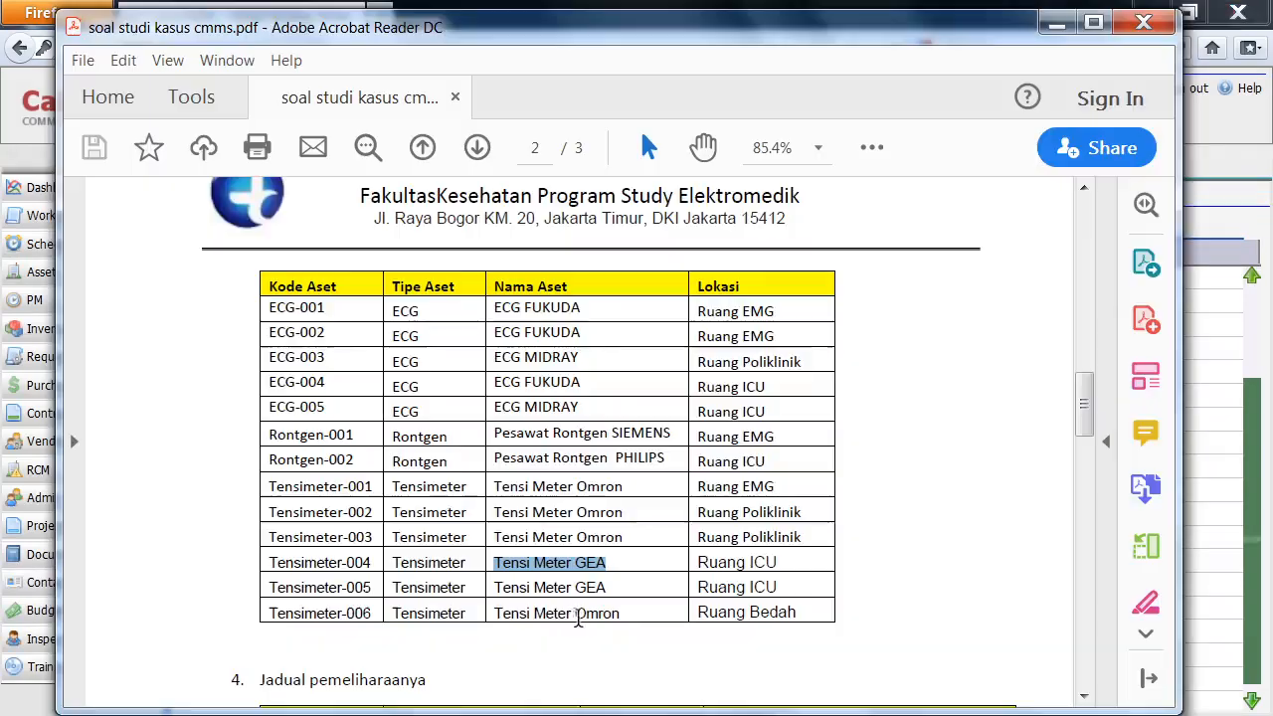
left_click_drag(377, 591, 257, 602)
key("ctrl+c")
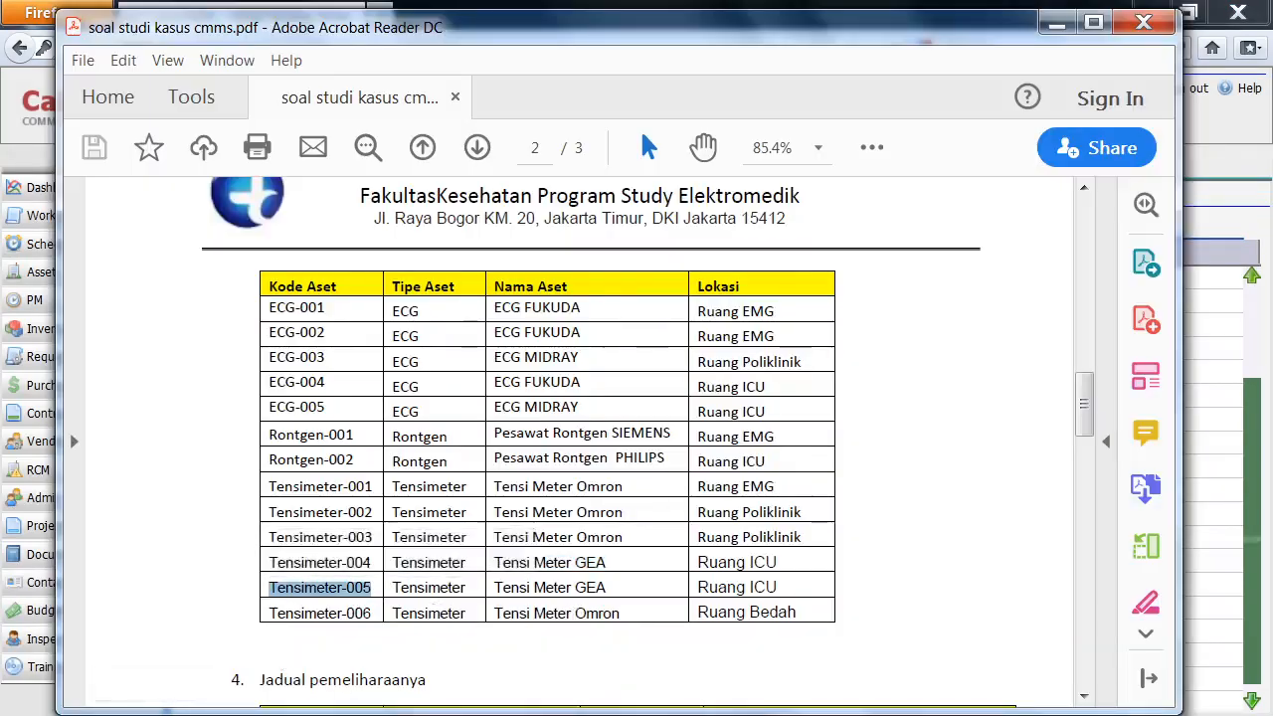
key("alt+Tab")
left_click(202, 221)
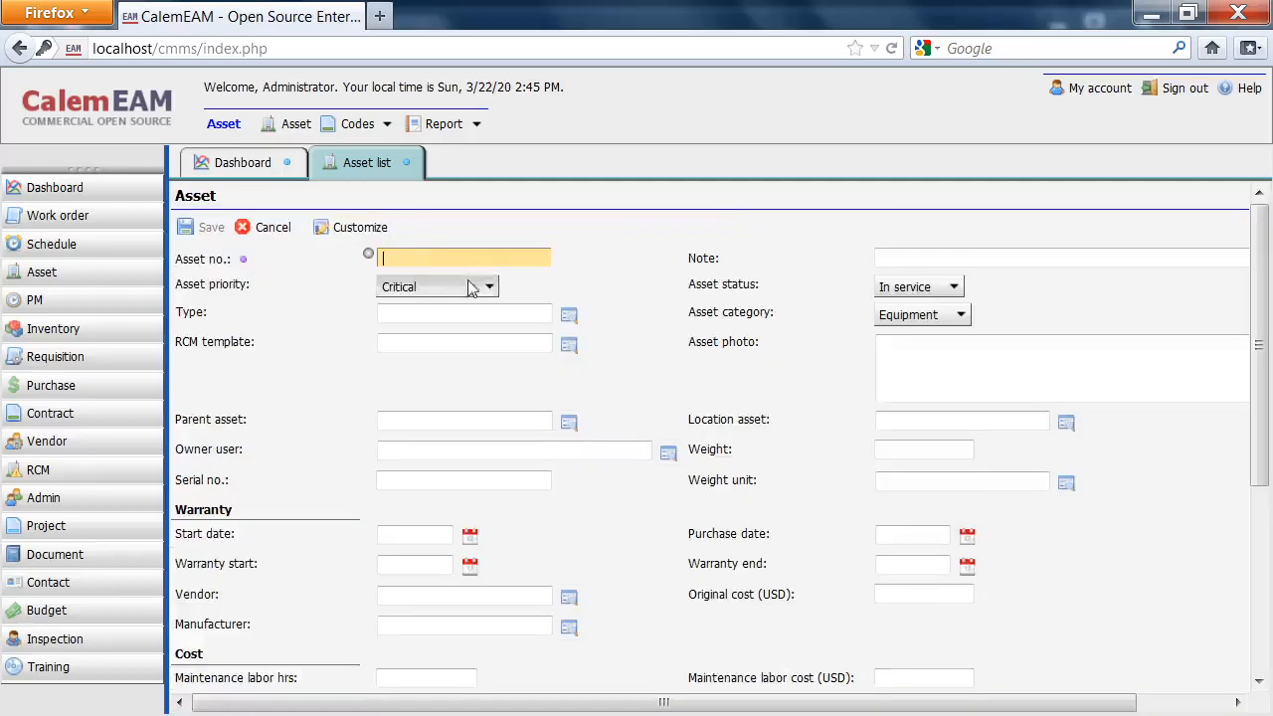
key("ctrl+v")
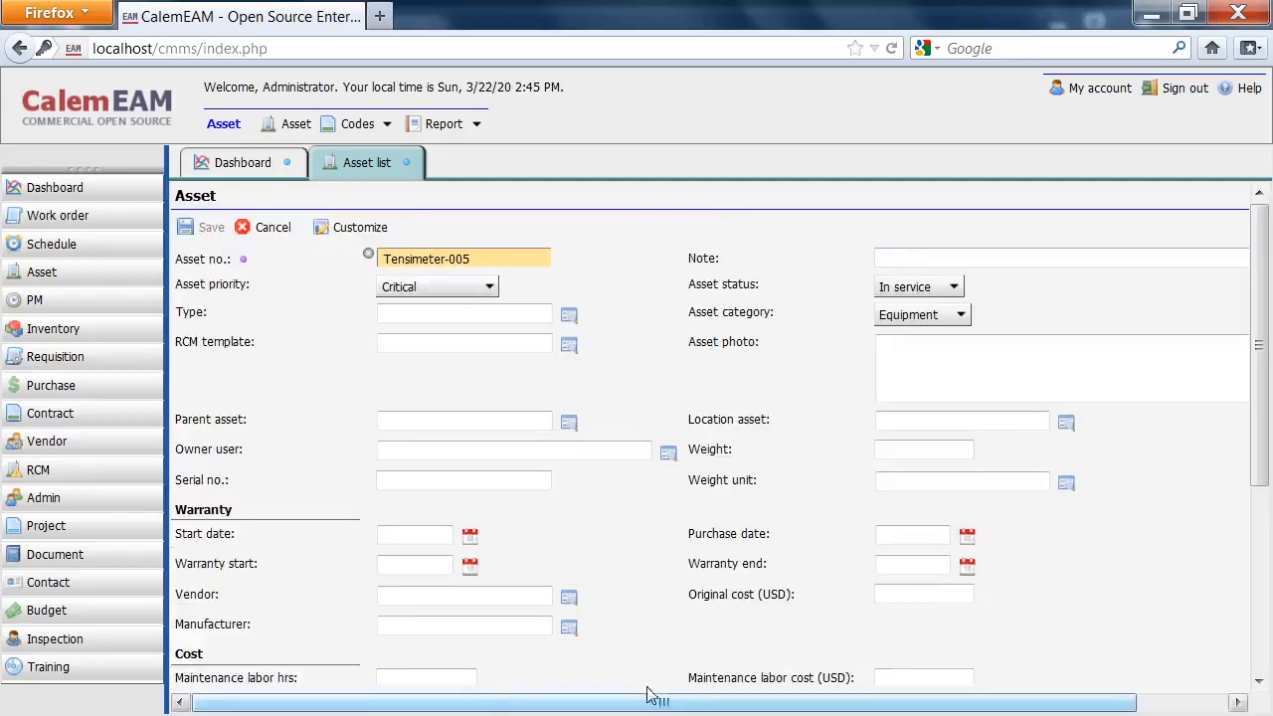
Copy the name Tensi Meter GEA from the PDF's Tensimeter-005 row into that asset's Note in CalemEAM.
key("alt+Tab")
left_click(557, 588)
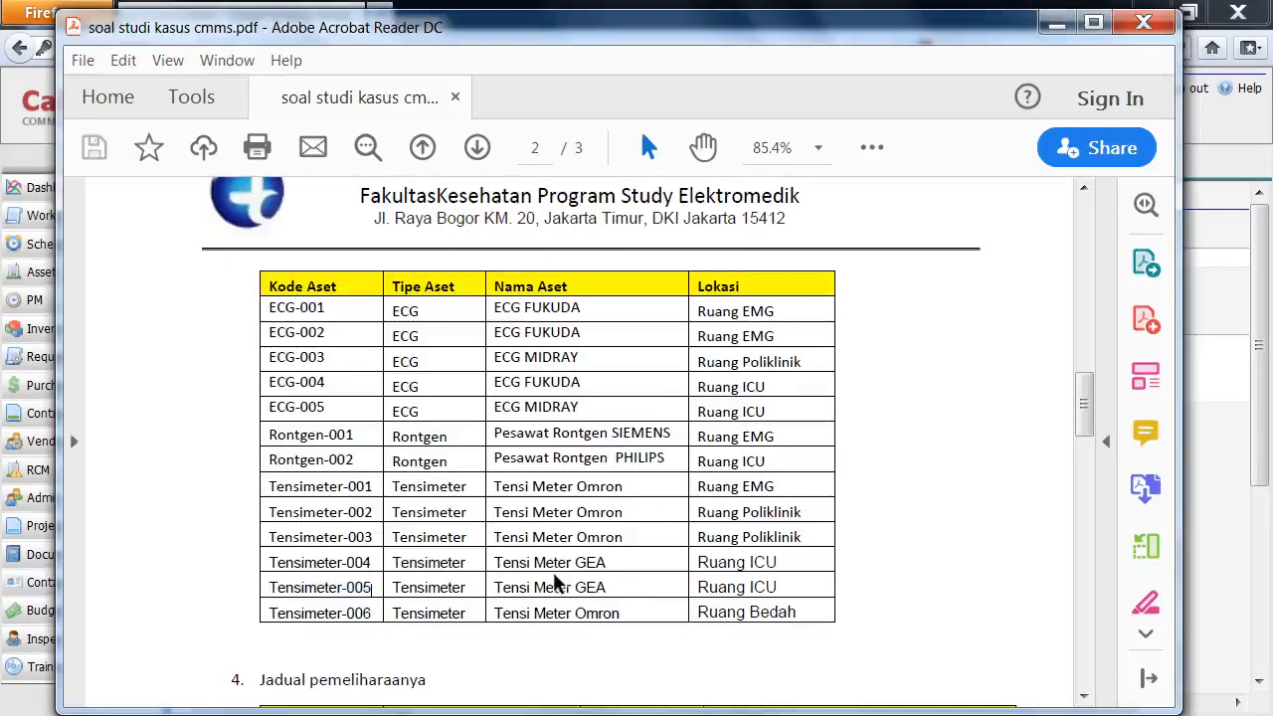
mouse_move(610, 587)
left_mouse_down()
mouse_move(438, 565)
mouse_move(512, 587)
mouse_move(487, 591)
left_mouse_up()
key("ctrl+c")
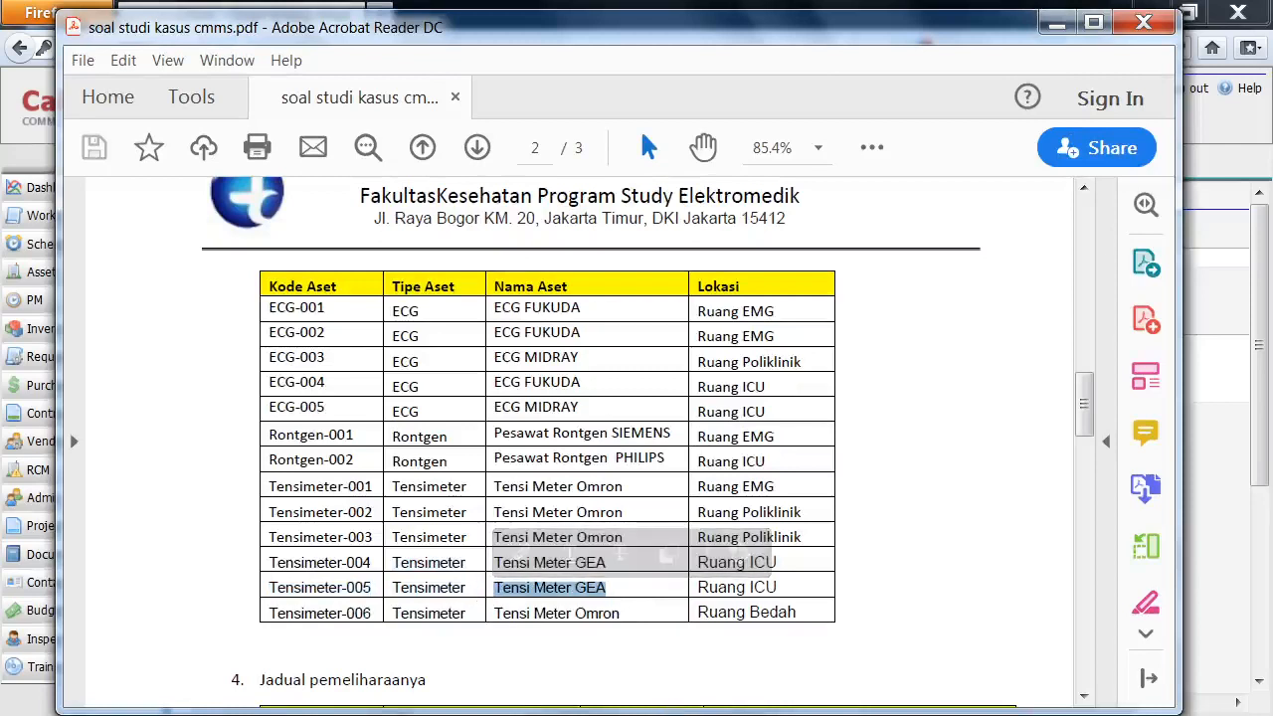
key("alt+Tab")
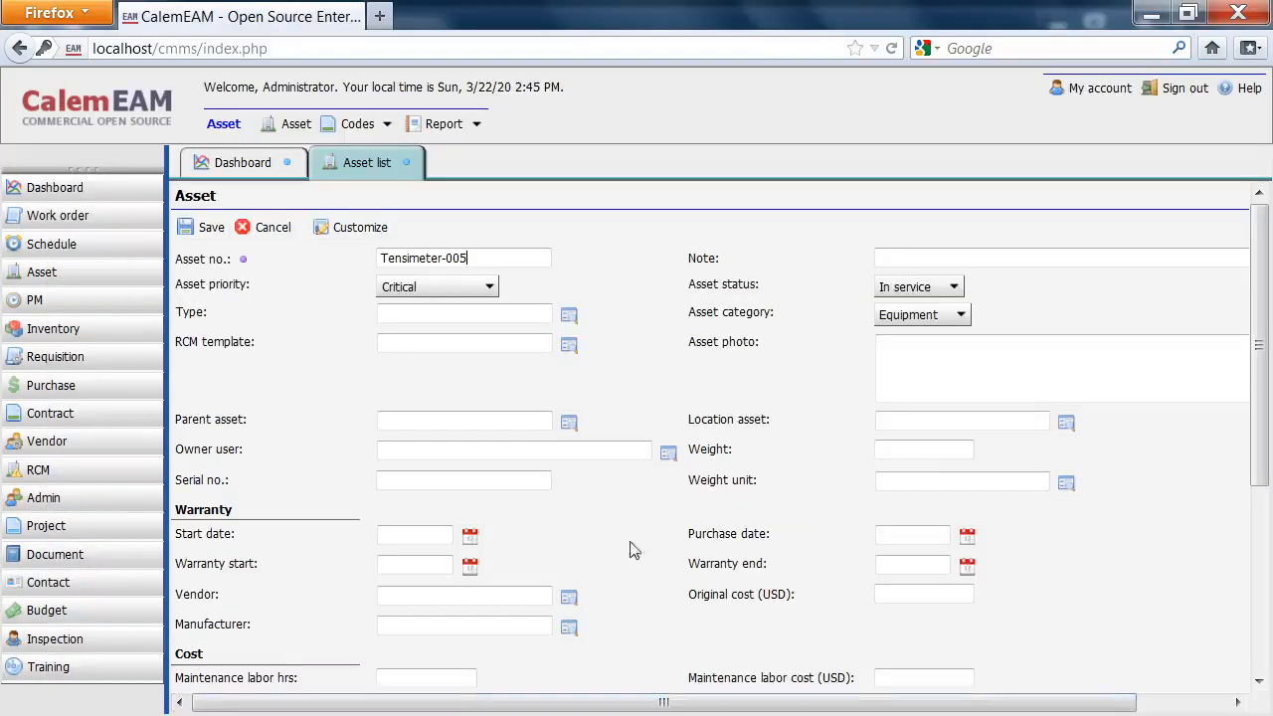
left_click(908, 256)
key("ctrl+v")
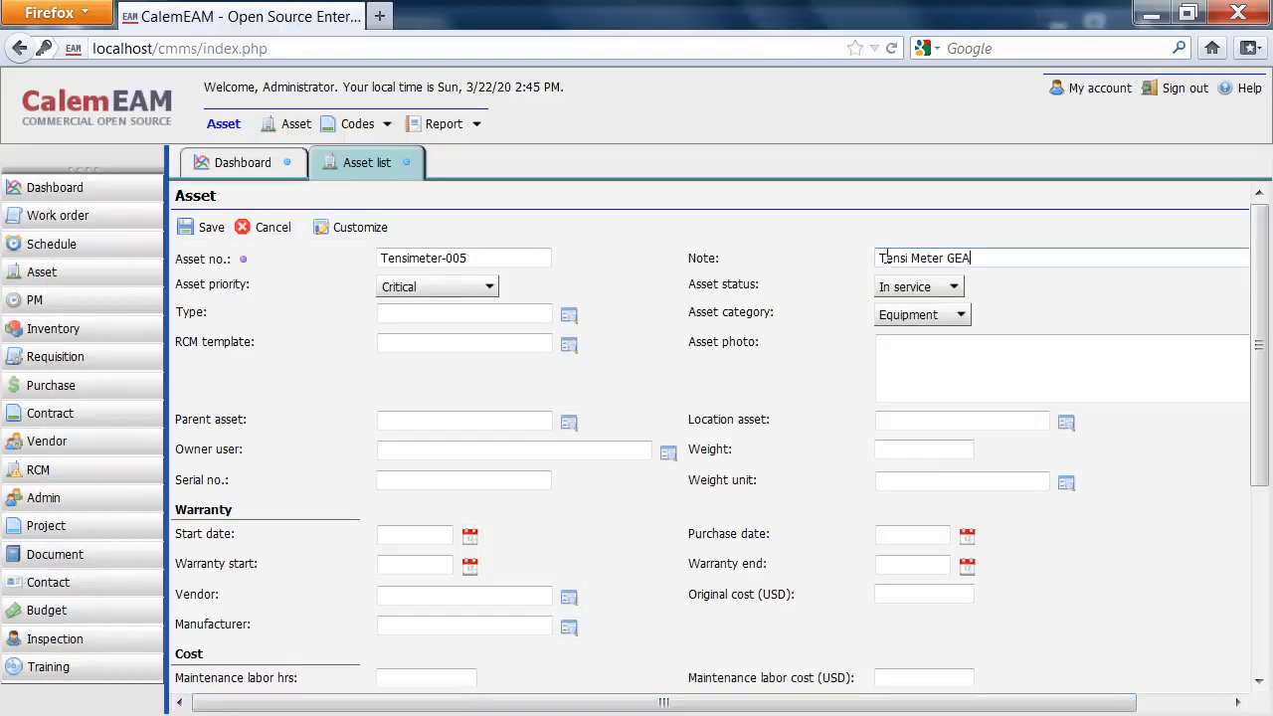
Set the Type of asset Tensimeter-005 to Tensi meter and its Location asset to ICU, and save the asset.
left_click(568, 314)
left_click(209, 223)
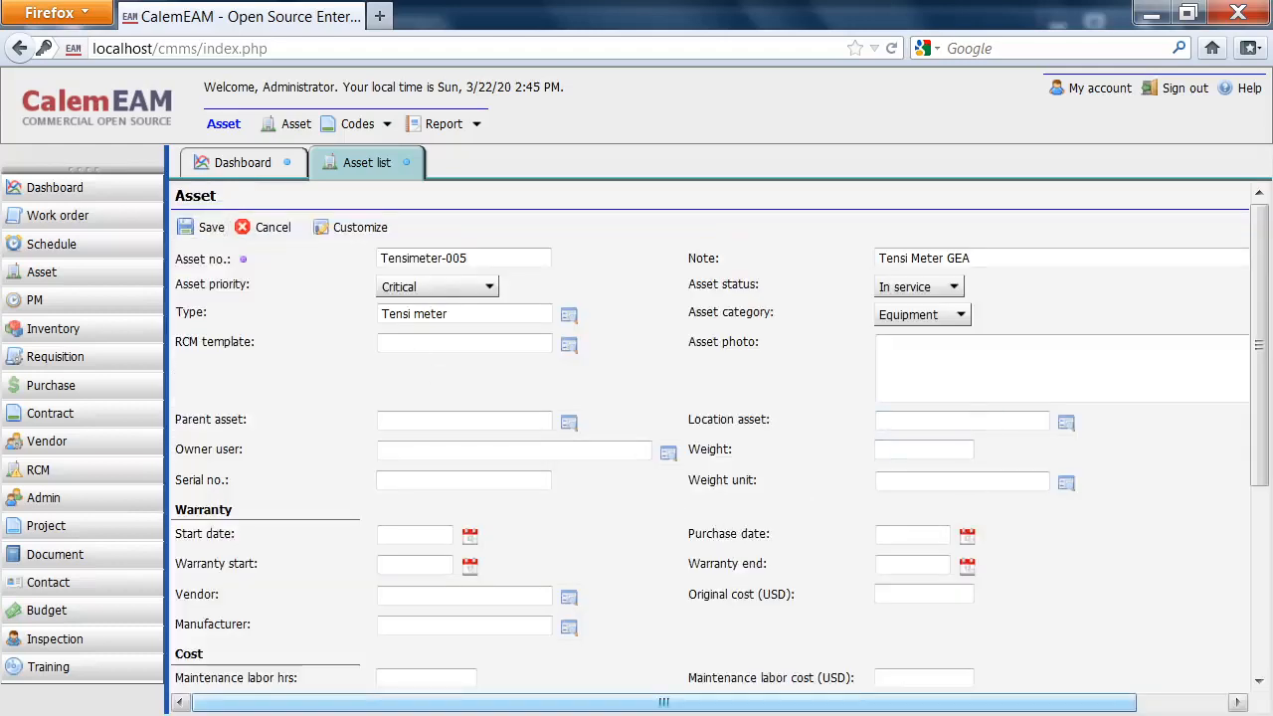
left_click(1065, 423)
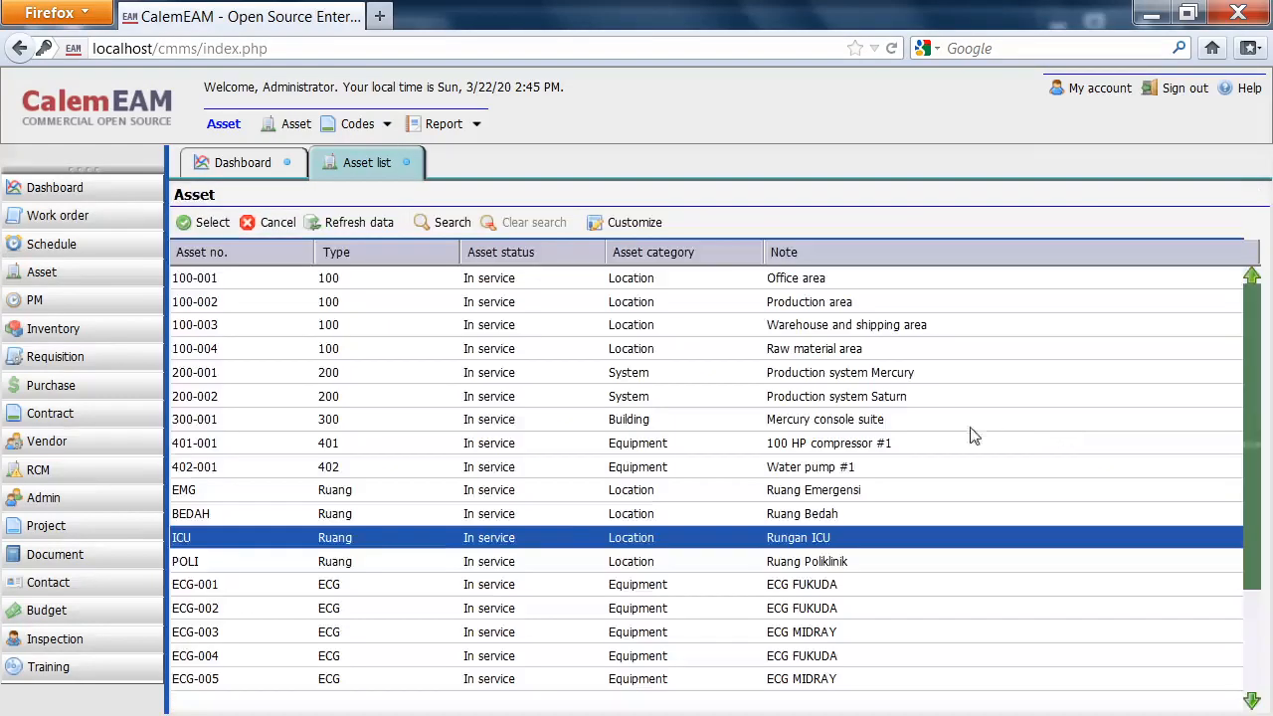
left_click(204, 223)
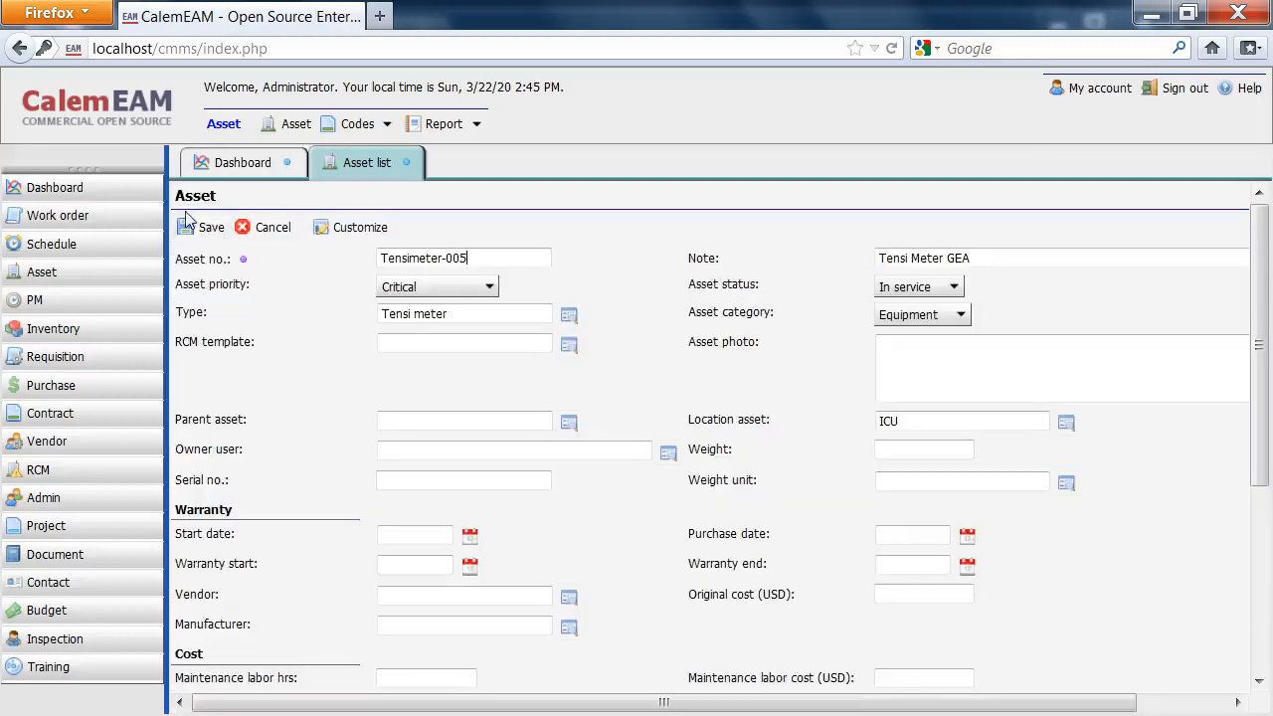
left_click(204, 227)
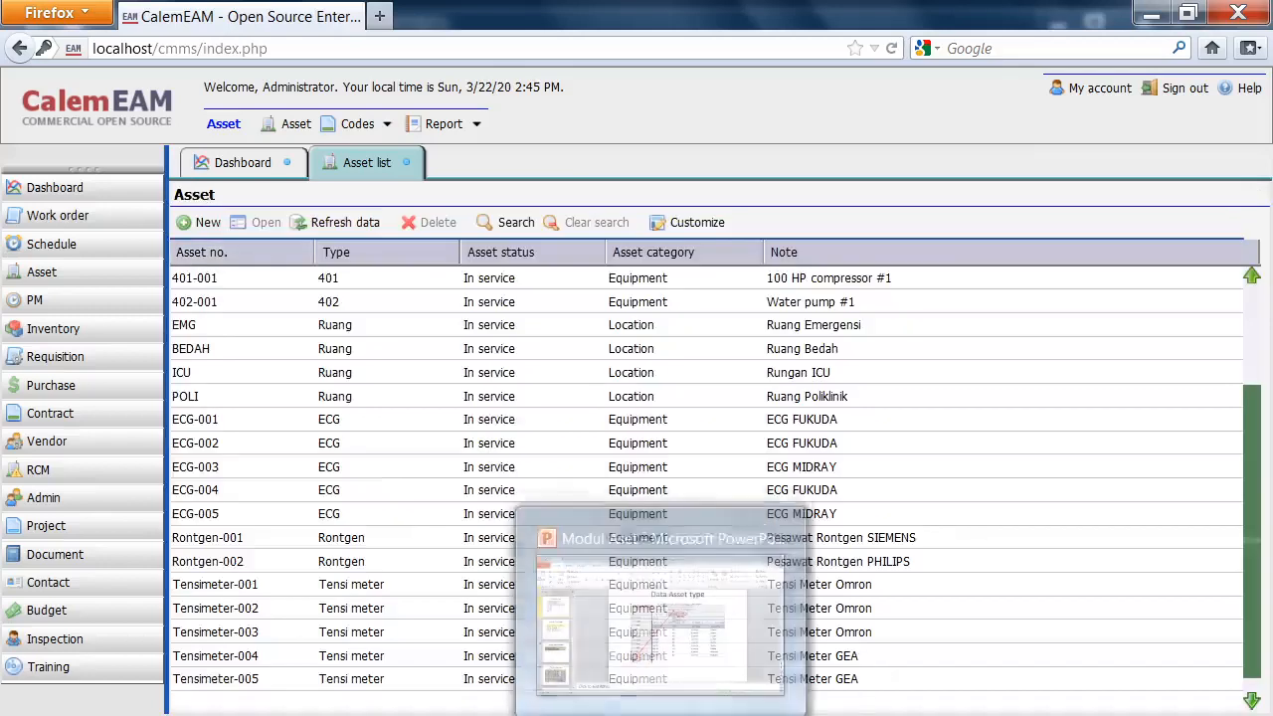
Copy Tensimeter-006 from the PDF's asset table and create a new CalemEAM asset with it as the asset number.
left_click(641, 684)
left_click_drag(386, 607, 270, 609)
key("ctrl+c")
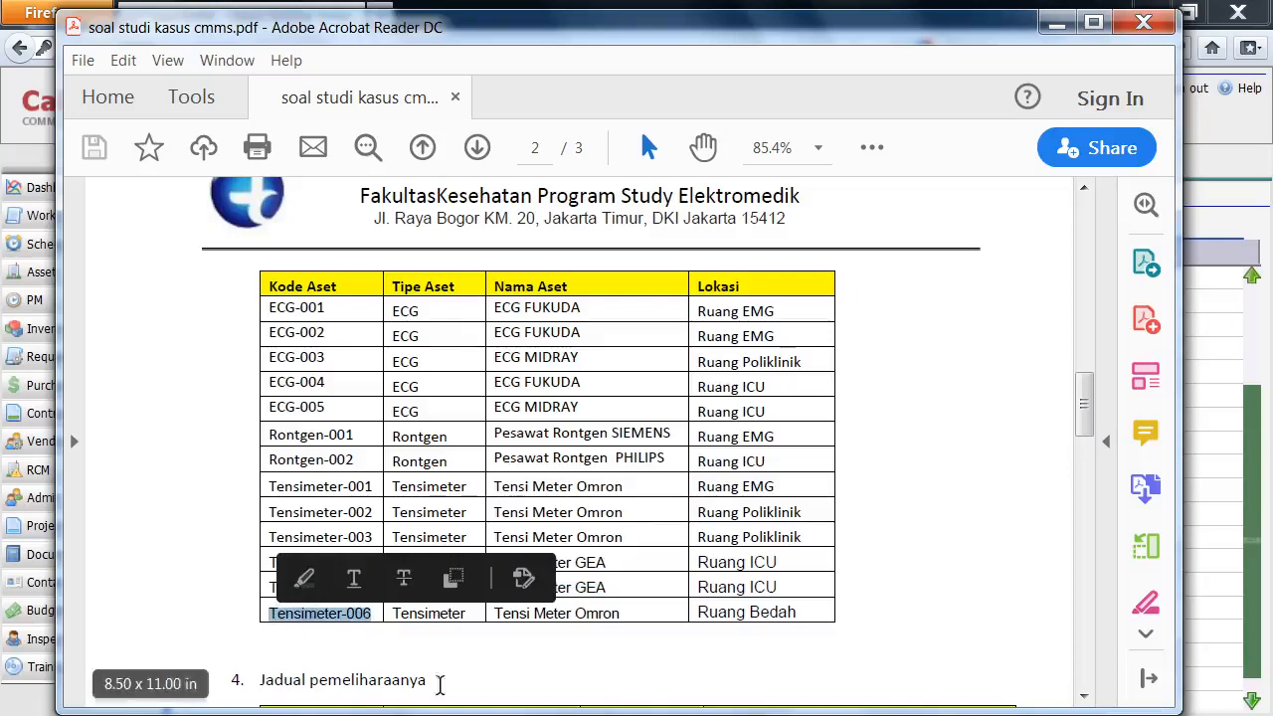
left_click(426, 713)
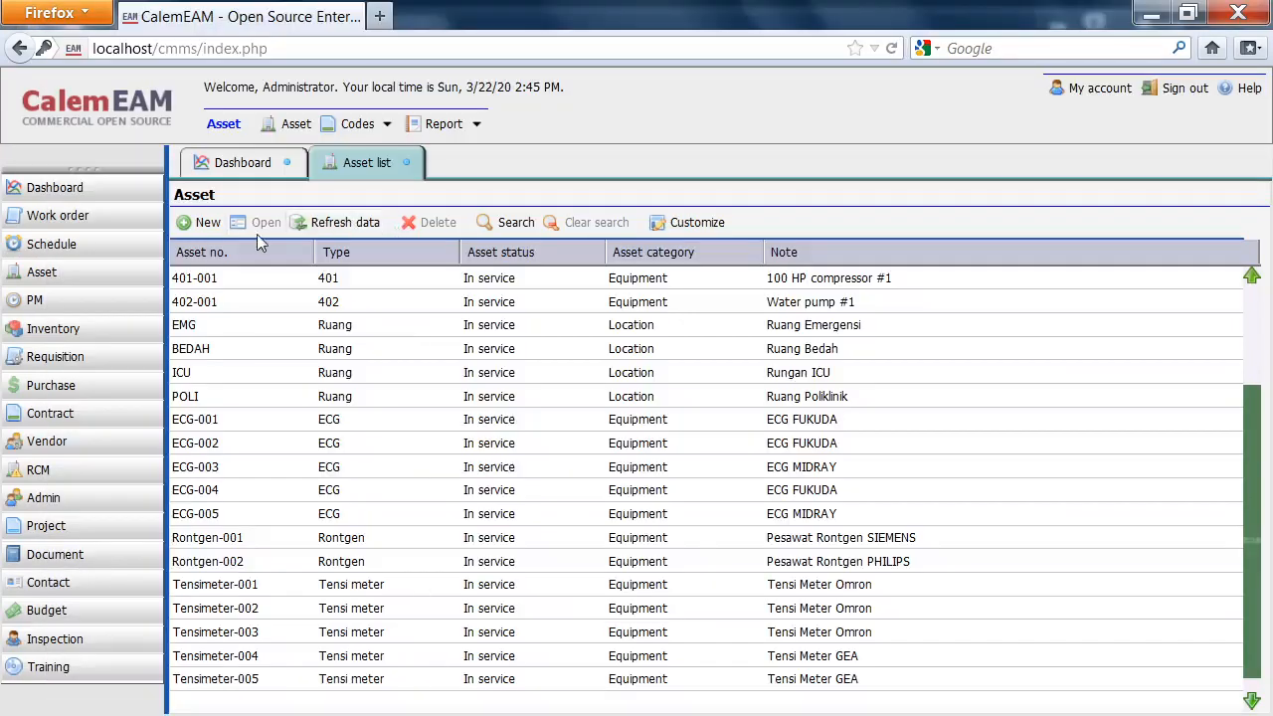
left_click(206, 227)
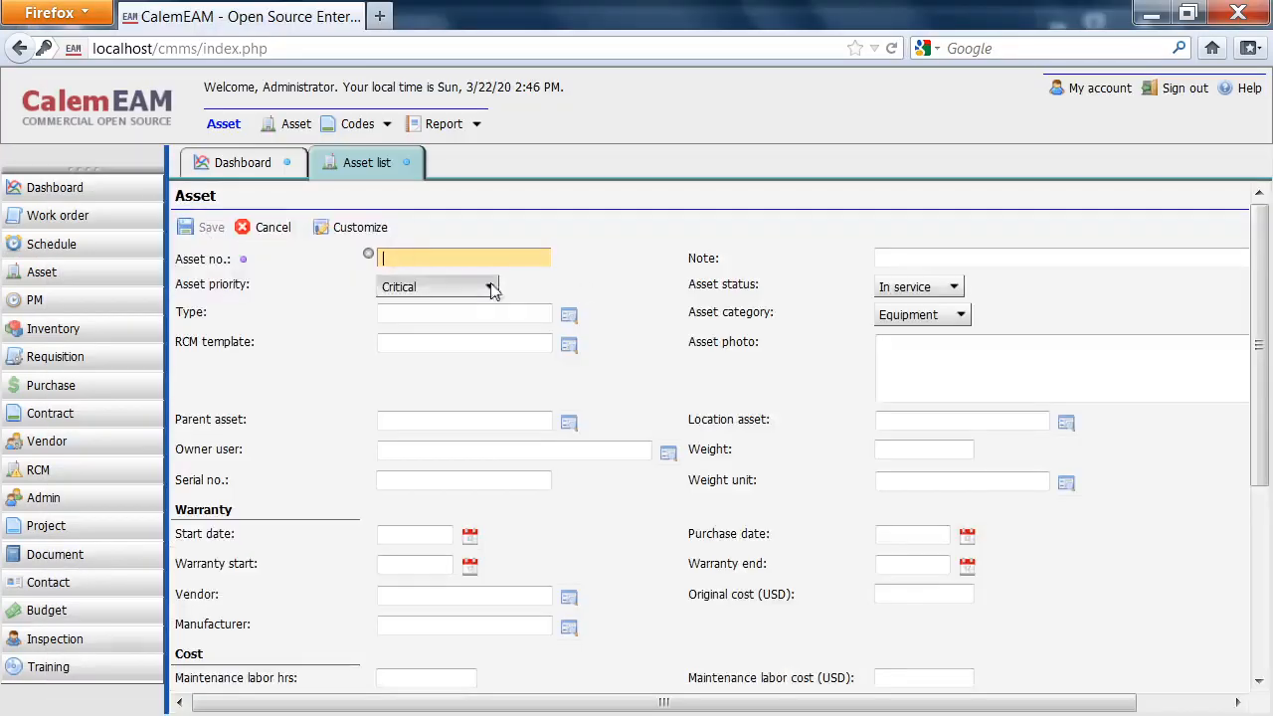
key("ctrl+v")
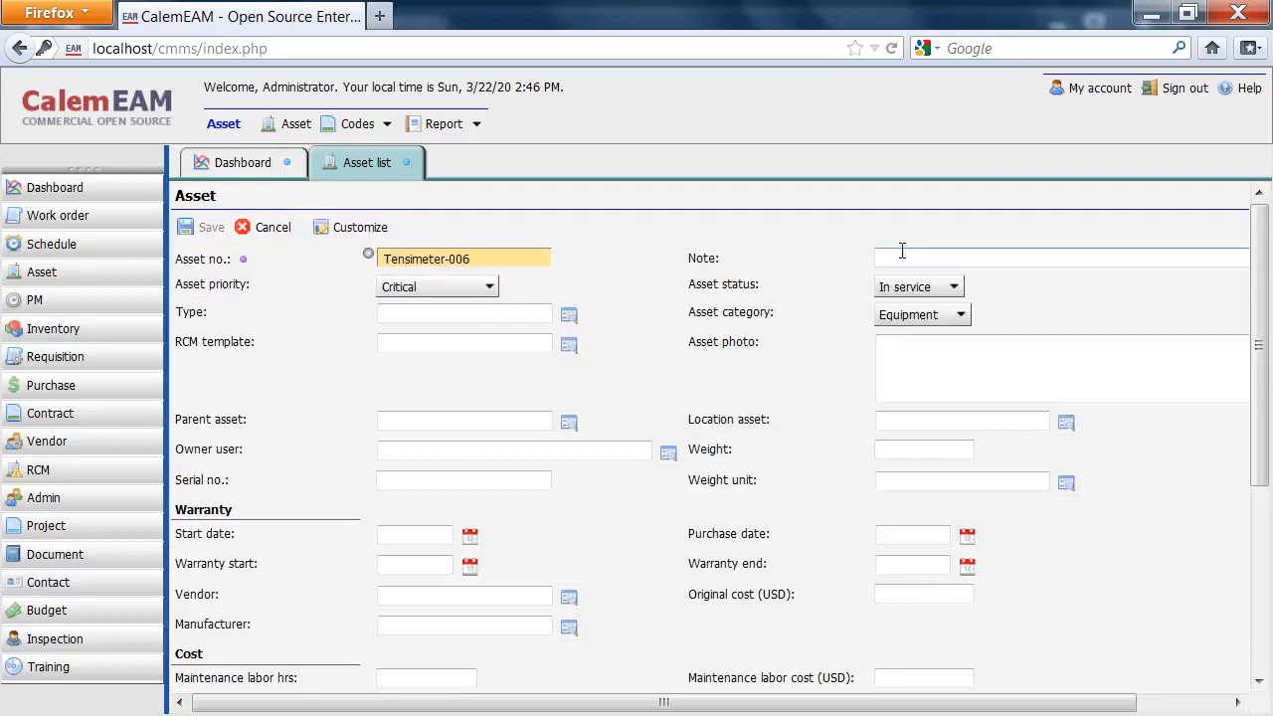
Copy the name Tensi Meter Omron from the PDF's Tensimeter-006 row into that asset's Note in CalemEAM.
left_click(902, 255)
left_click(656, 713)
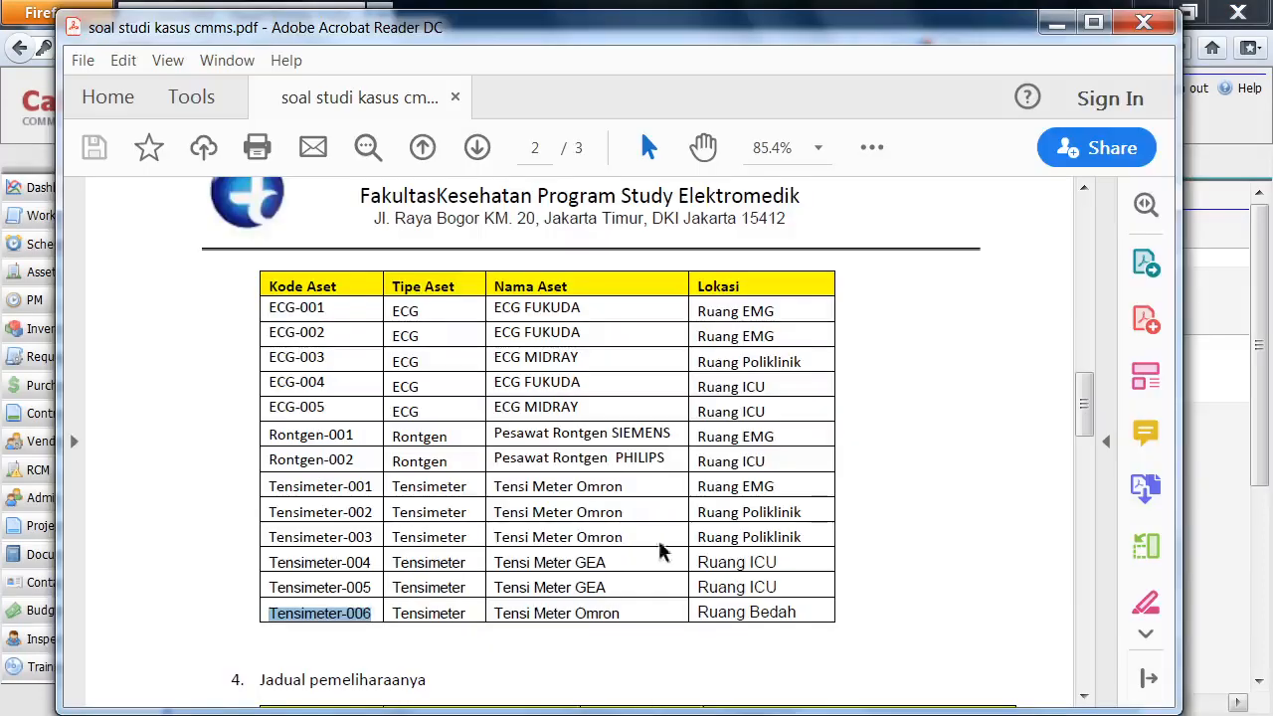
left_click_drag(631, 616, 490, 617)
key("ctrl+c")
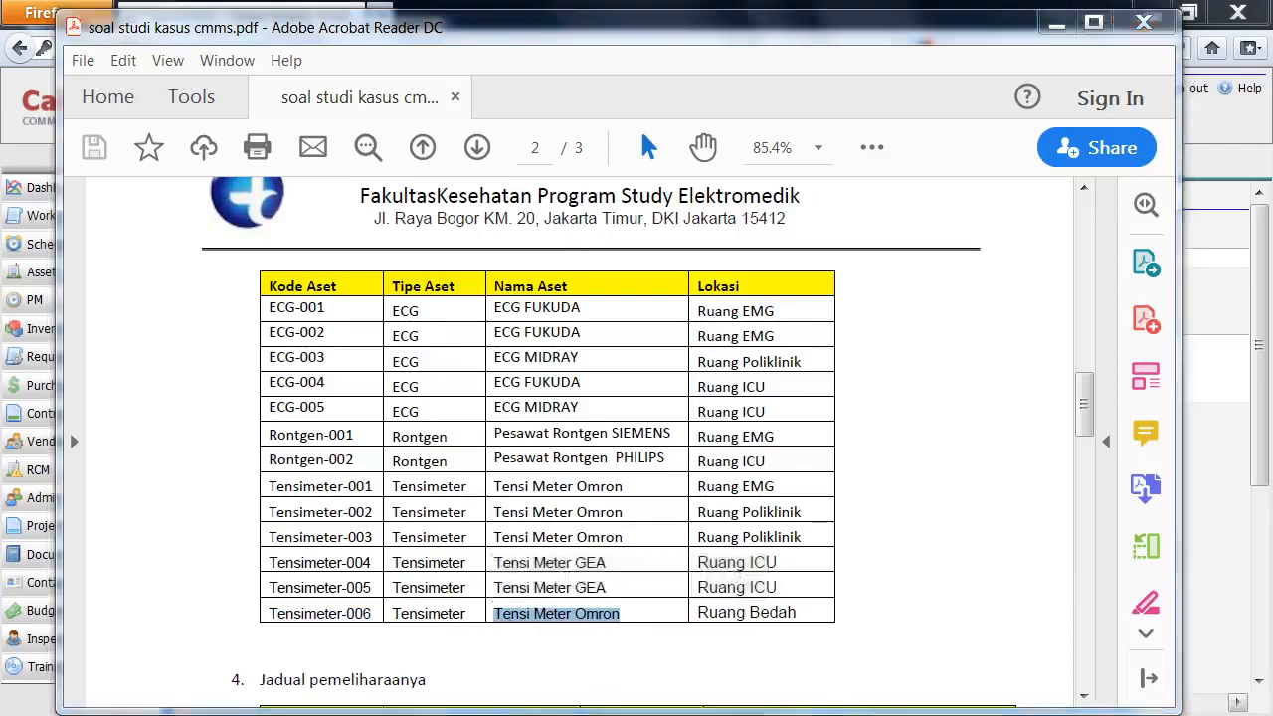
key("alt+Tab")
left_click(971, 254)
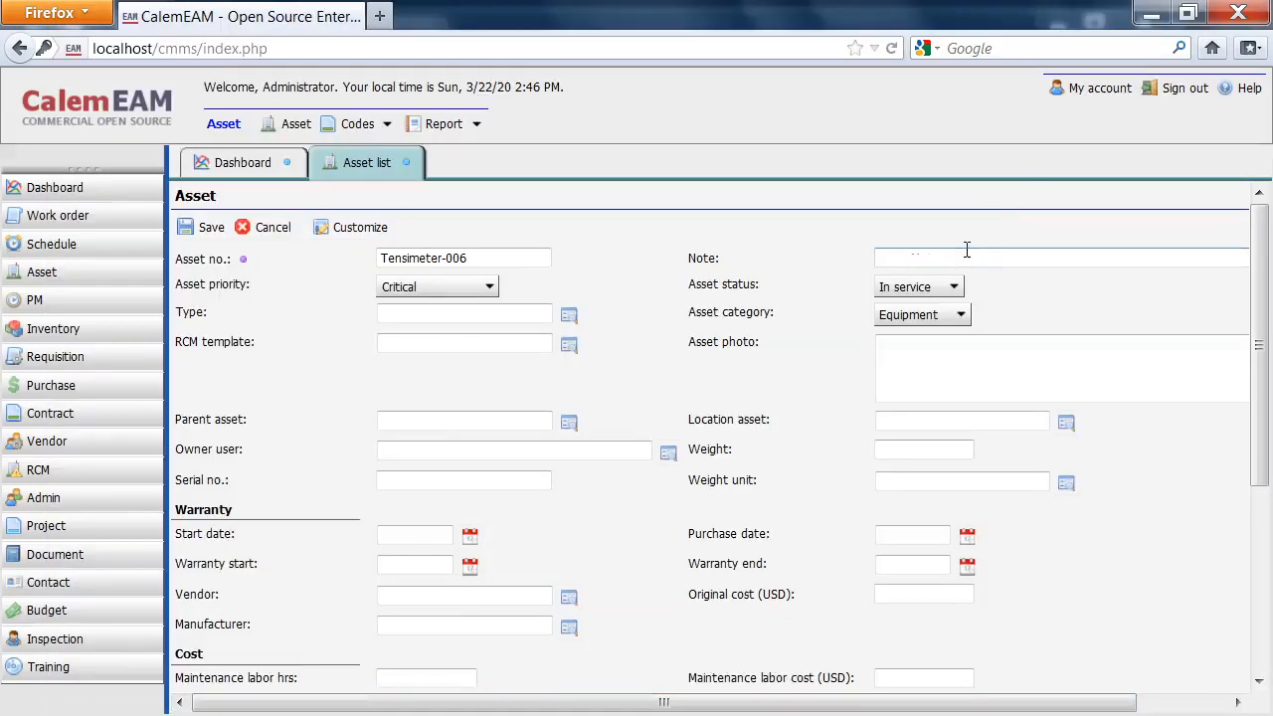
key("ctrl+v")
Check the Tensimeter-006 row in the PDF and set that asset's Location asset to BEDAH in CalemEAM.
key("alt+Tab")
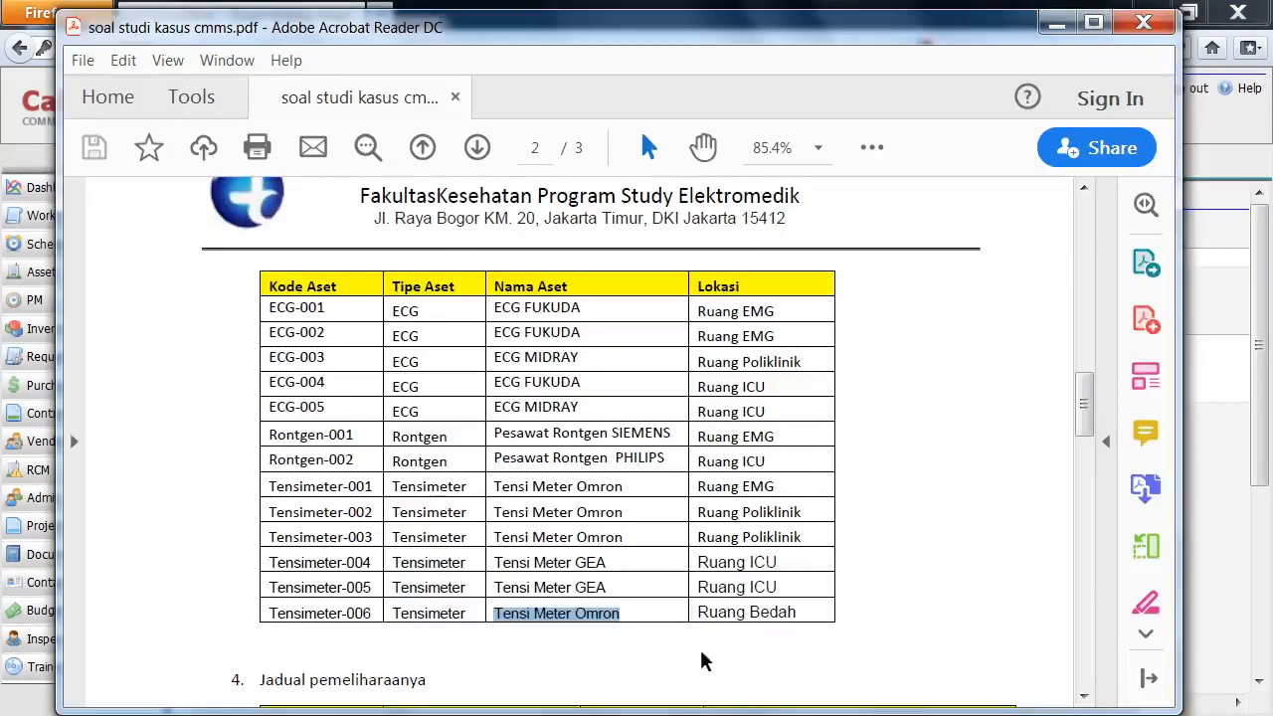
key("alt+Tab")
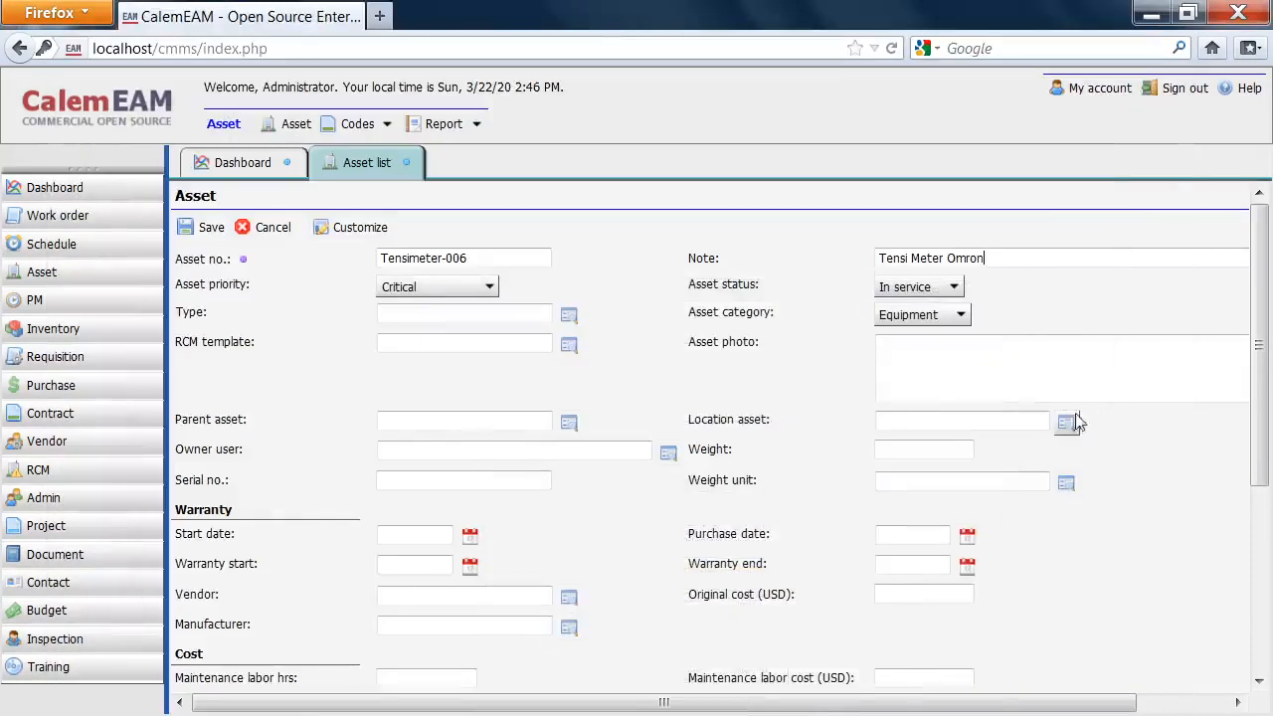
left_click(1068, 422)
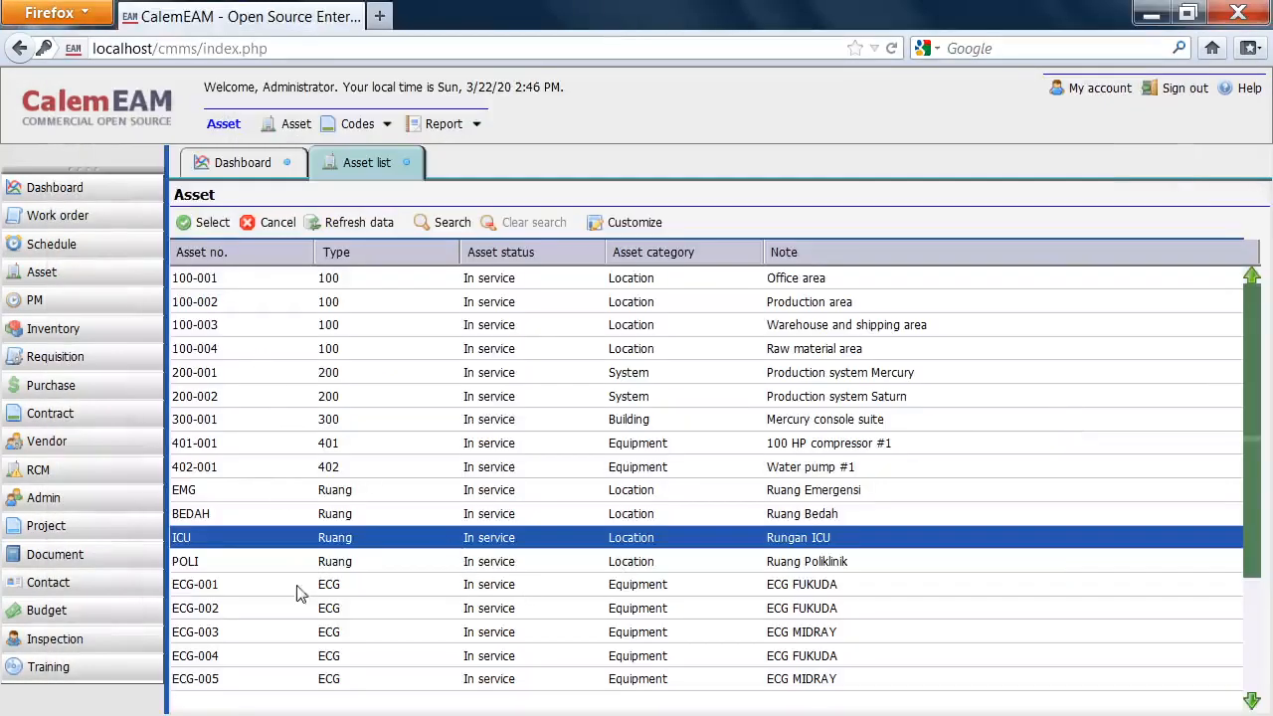
left_click(194, 522)
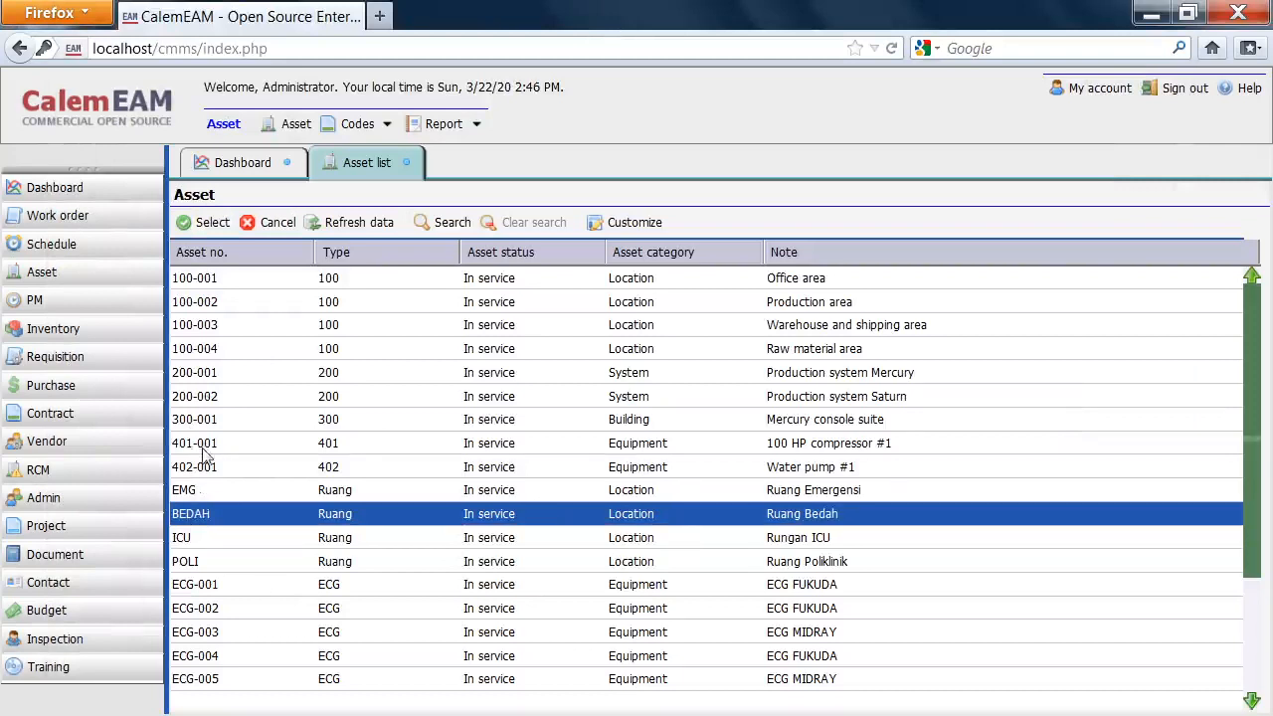
left_click(189, 221)
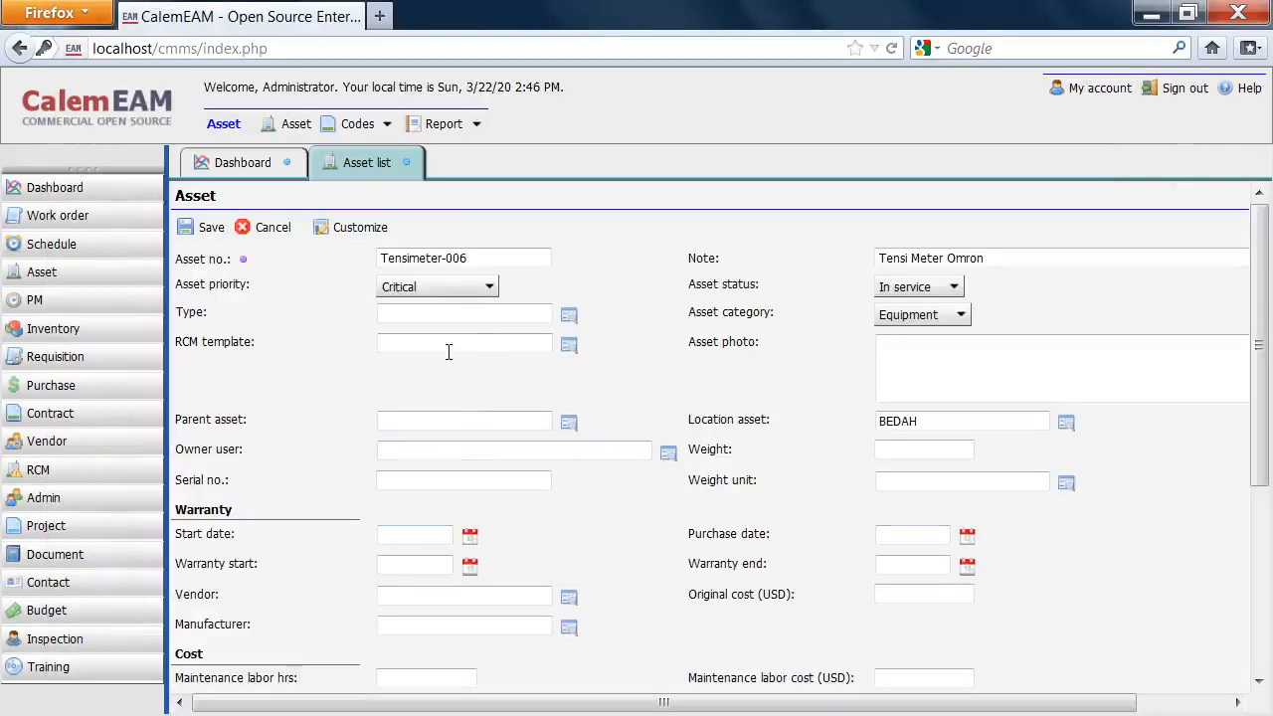
Set the Type of asset Tensimeter-006 to Tensi meter and save the asset.
left_click(570, 316)
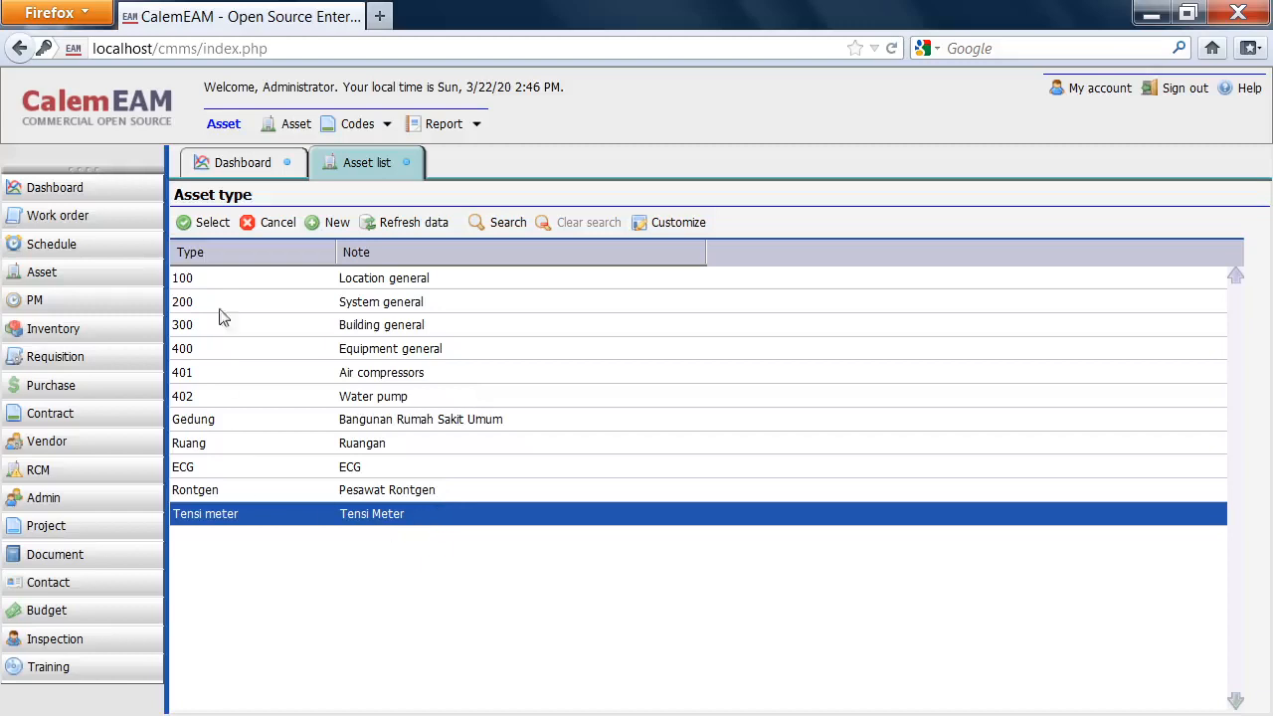
left_click(184, 221)
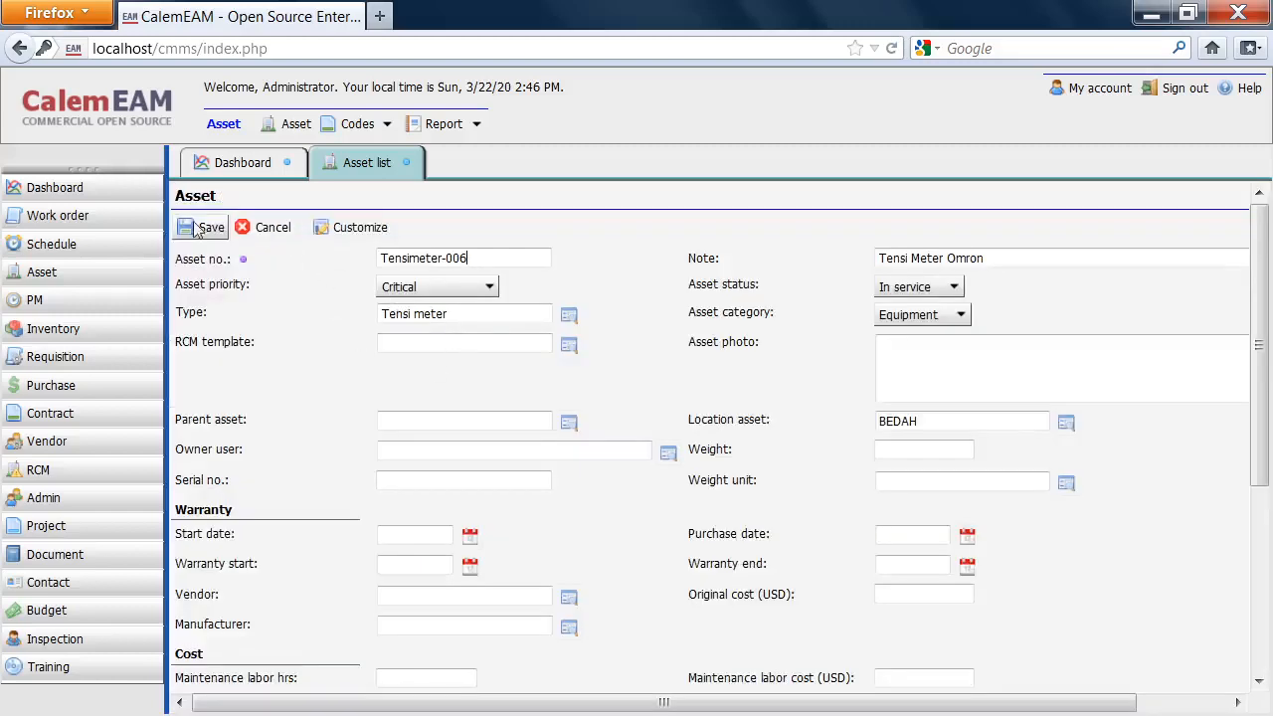
left_click(196, 230)
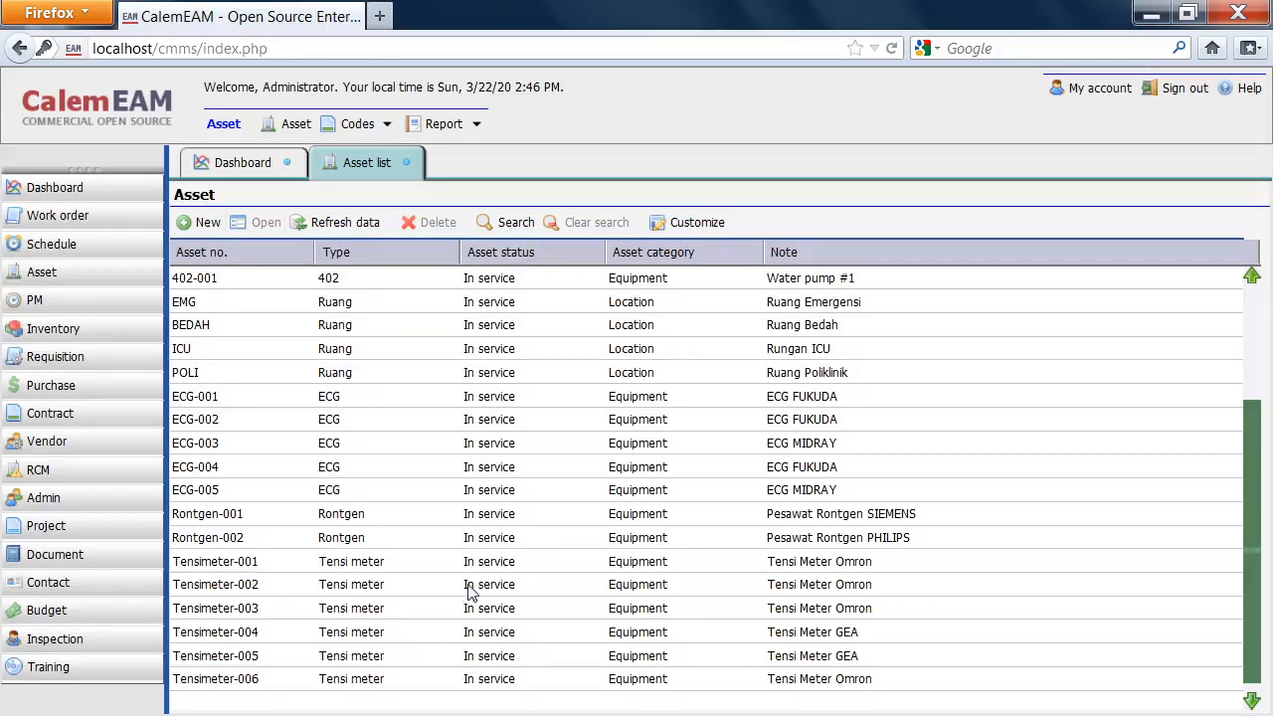
Search the asset list for assets whose Location asset equals EMG and refresh the list.
left_click(519, 224)
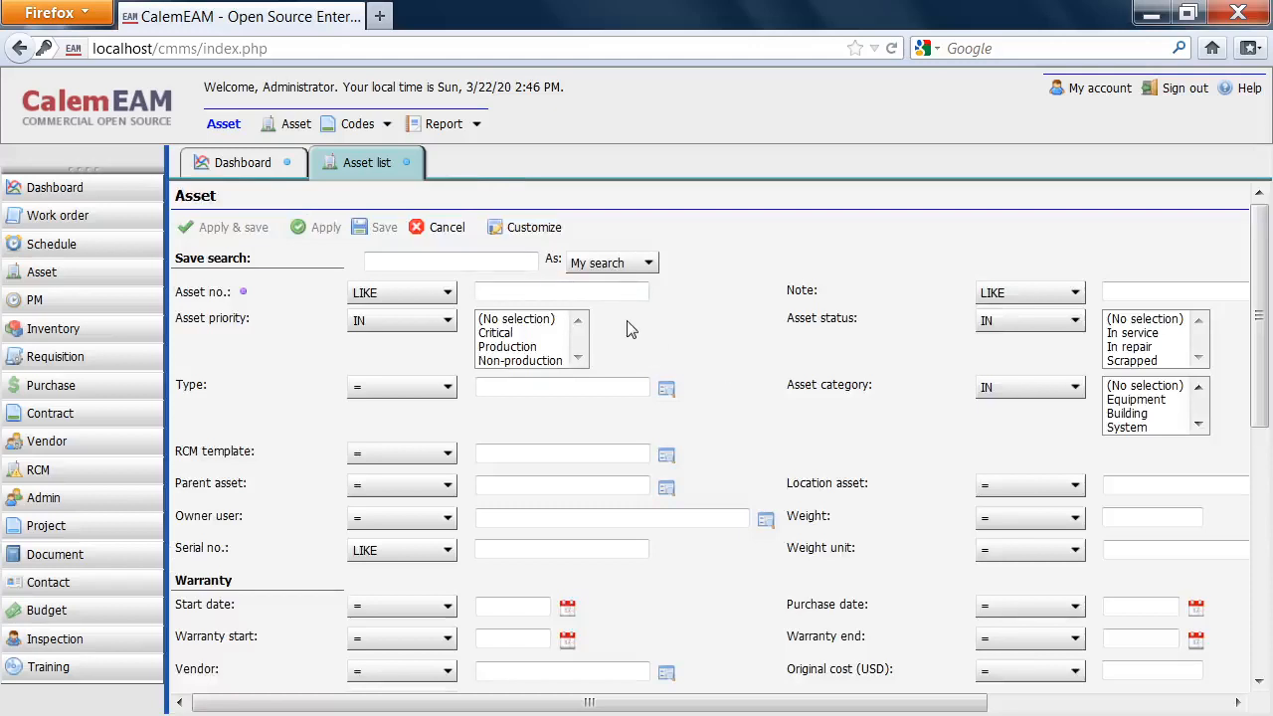
left_click(667, 389)
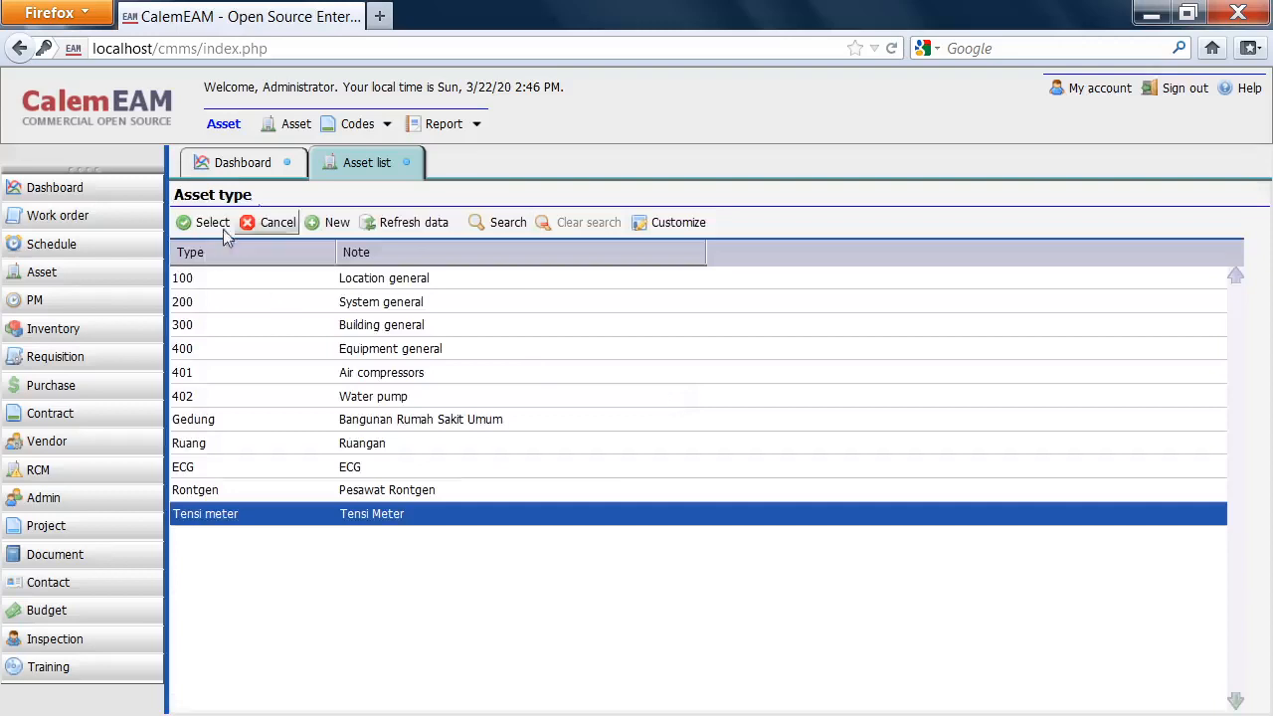
left_click(267, 223)
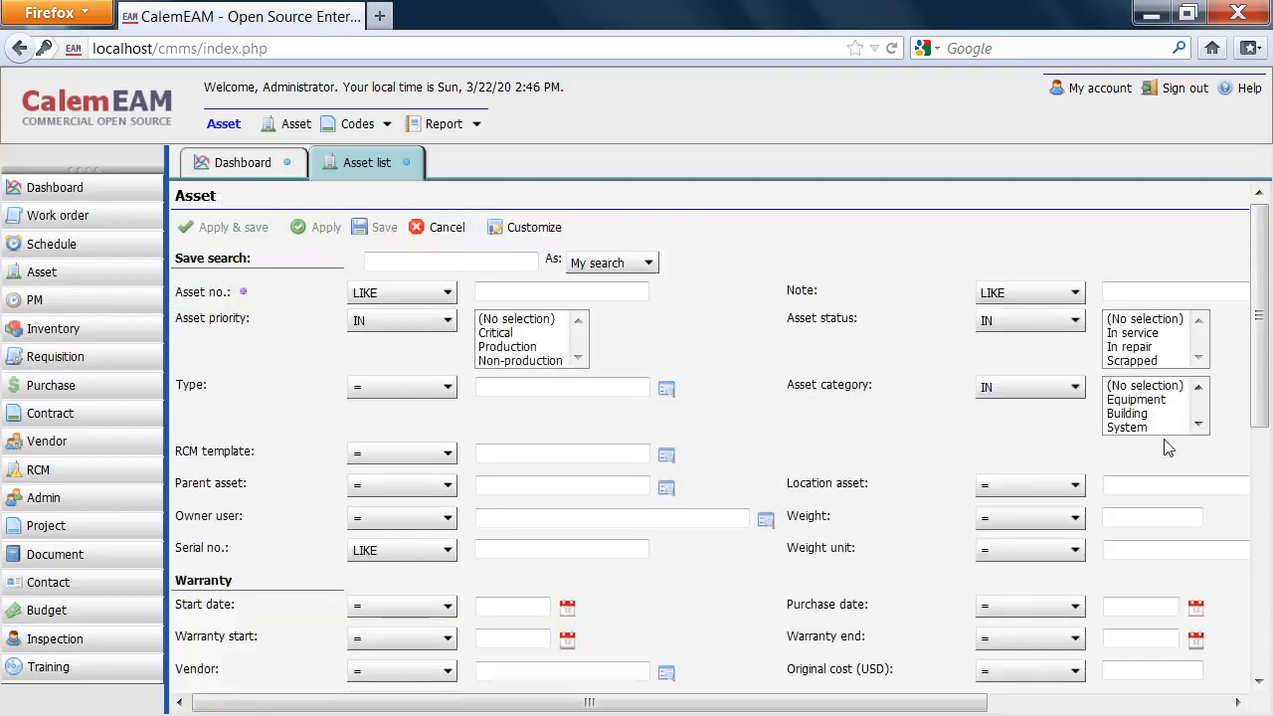
left_click_drag(966, 704, 1144, 705)
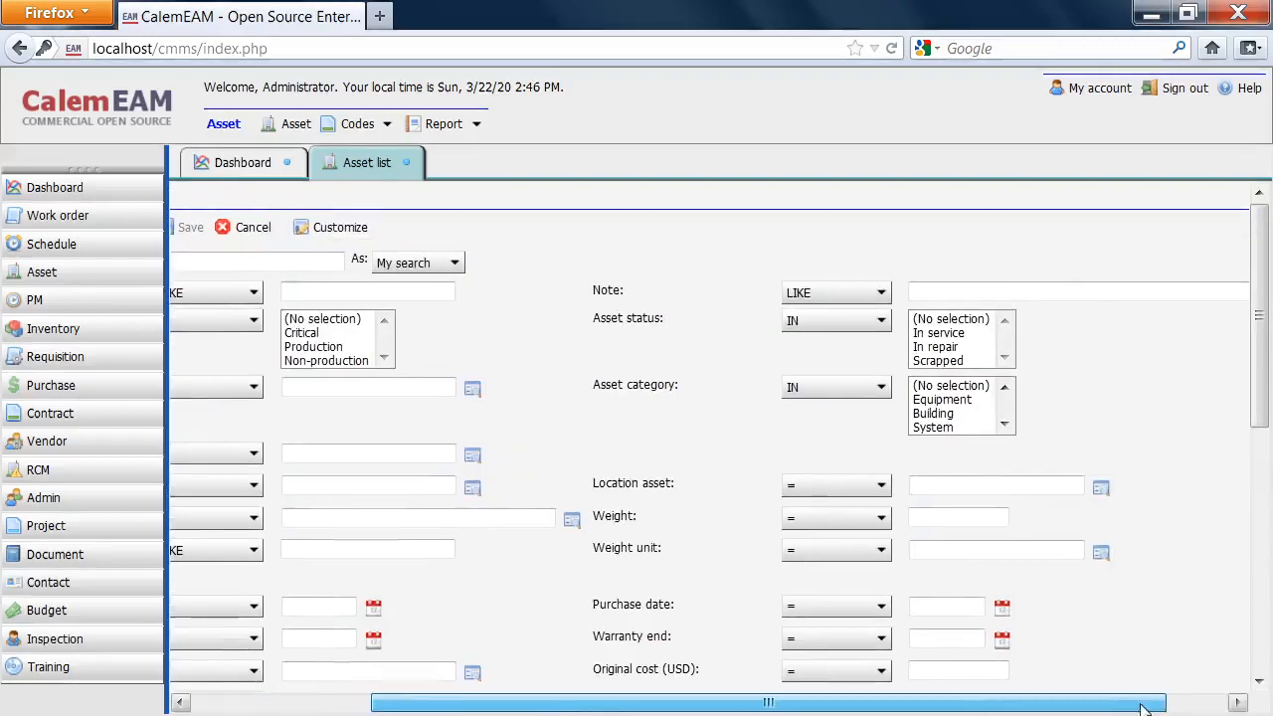
left_click(1099, 490)
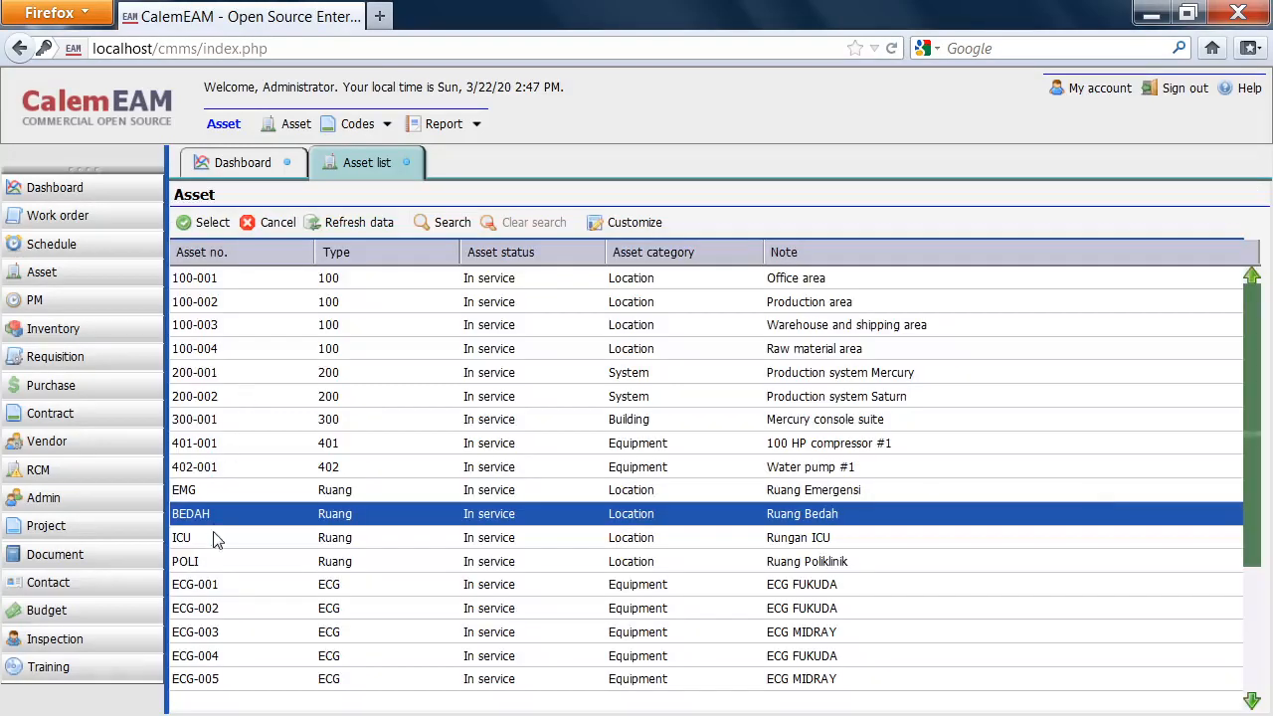
left_click(186, 490)
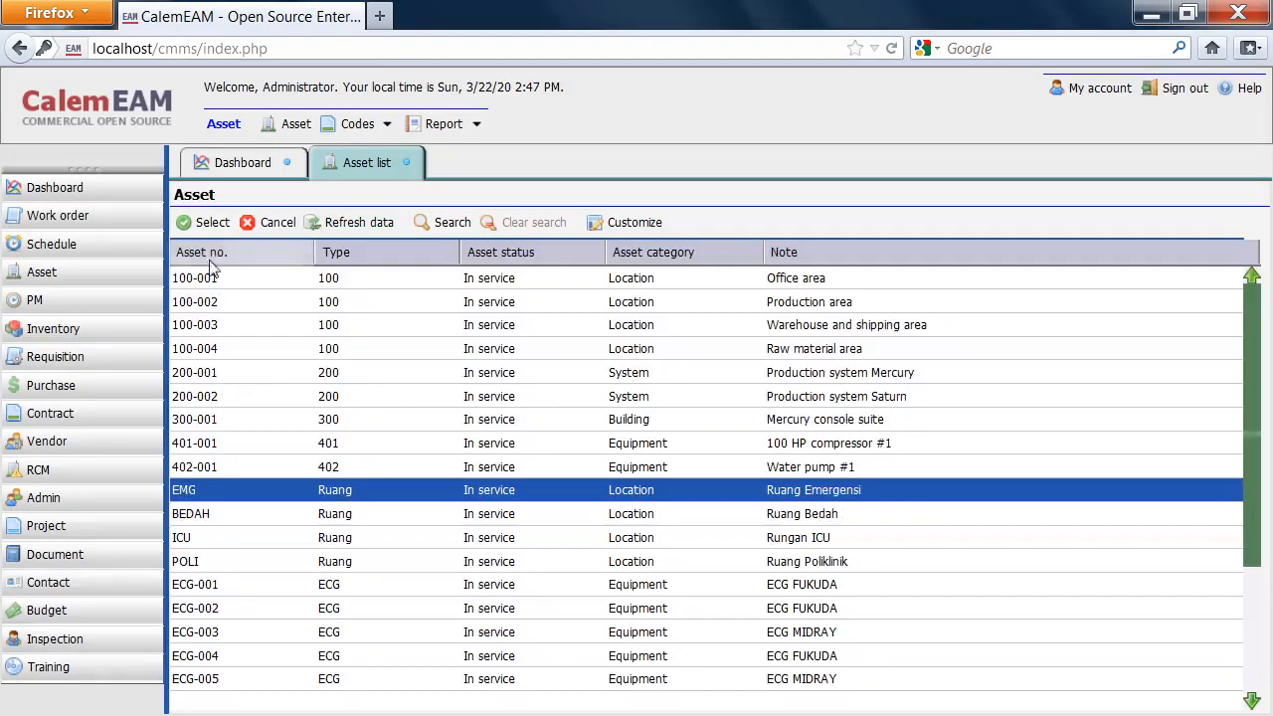
left_click(207, 222)
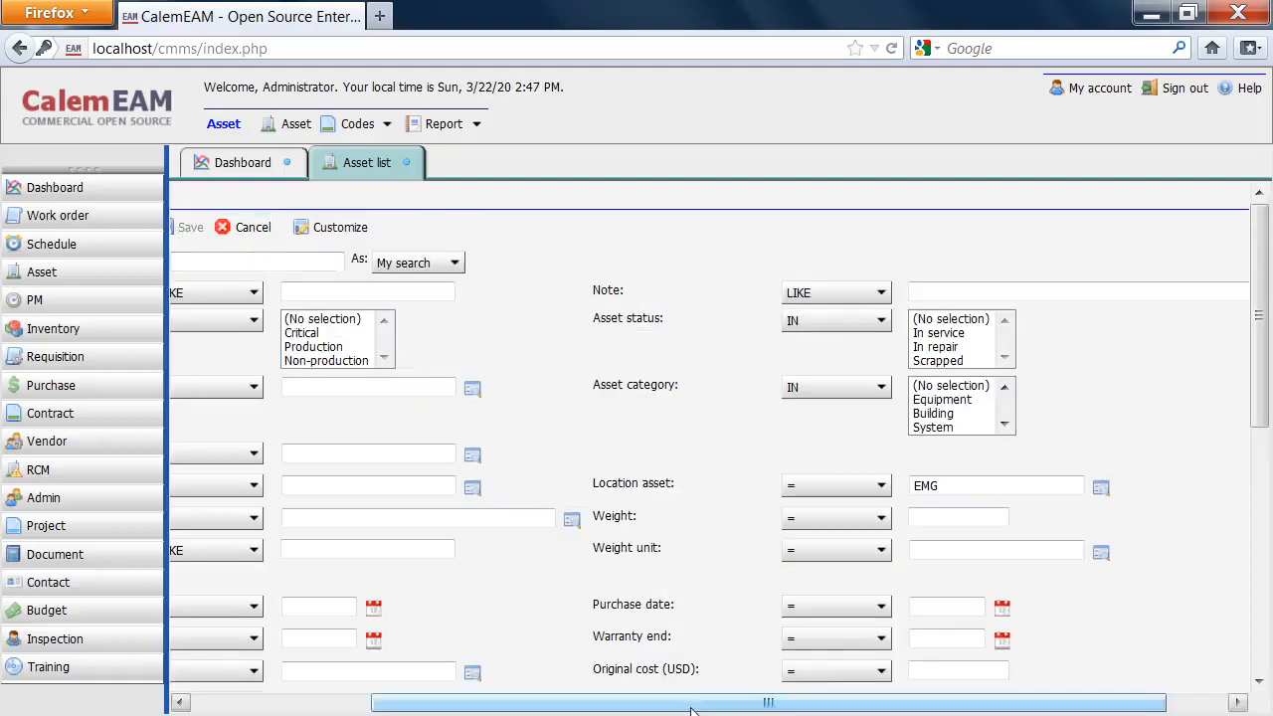
left_click_drag(689, 704, 506, 704)
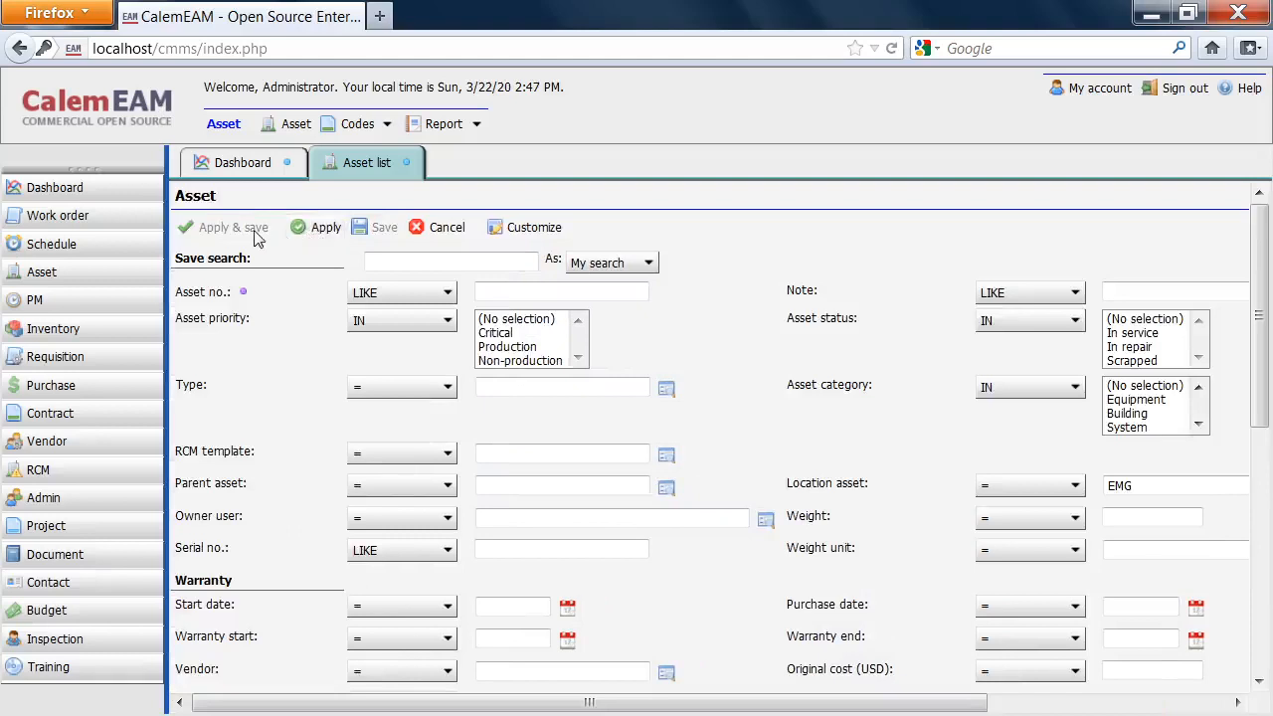
left_click(314, 229)
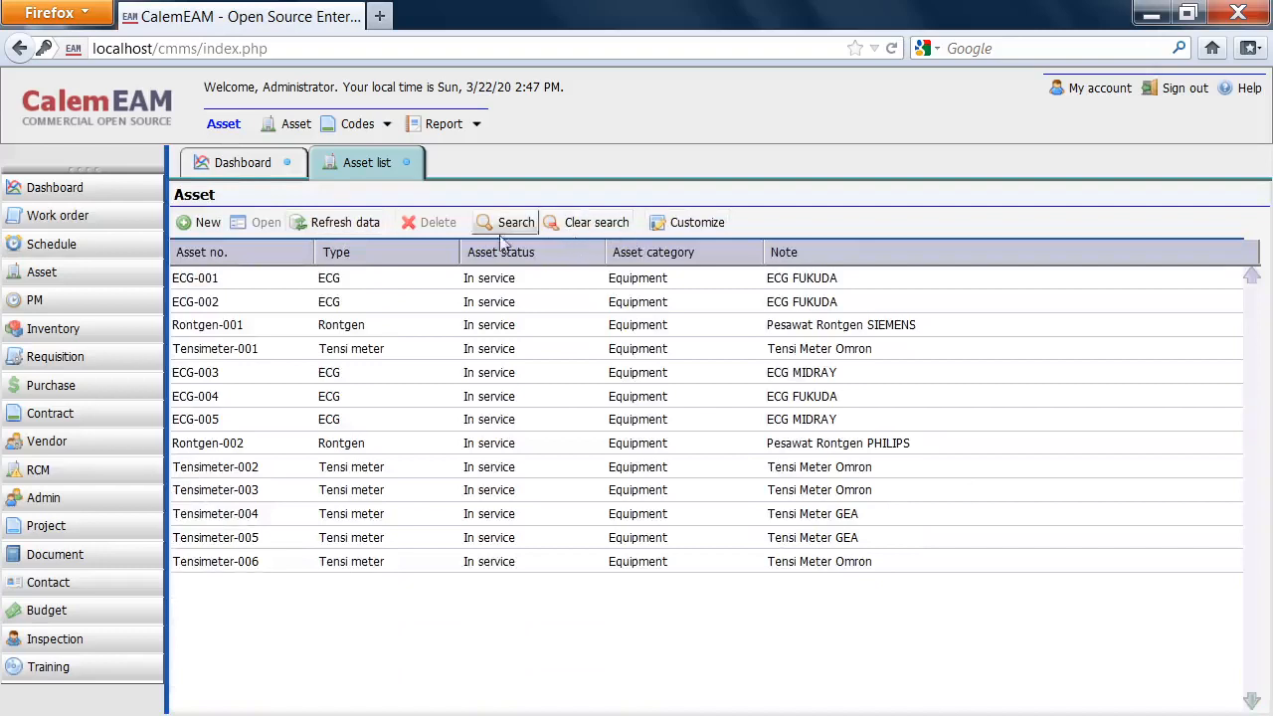
left_click(358, 224)
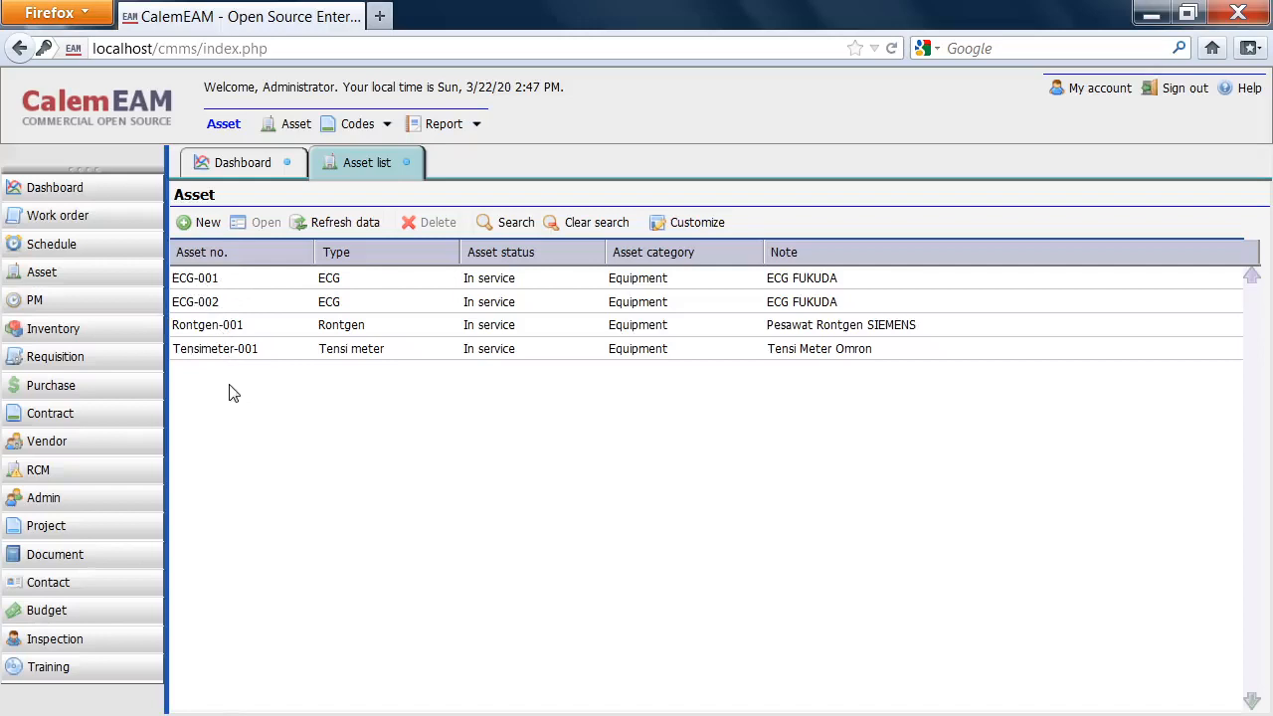
Clear the EMG location search and run a new asset search with Type equal to ECG.
left_click(599, 232)
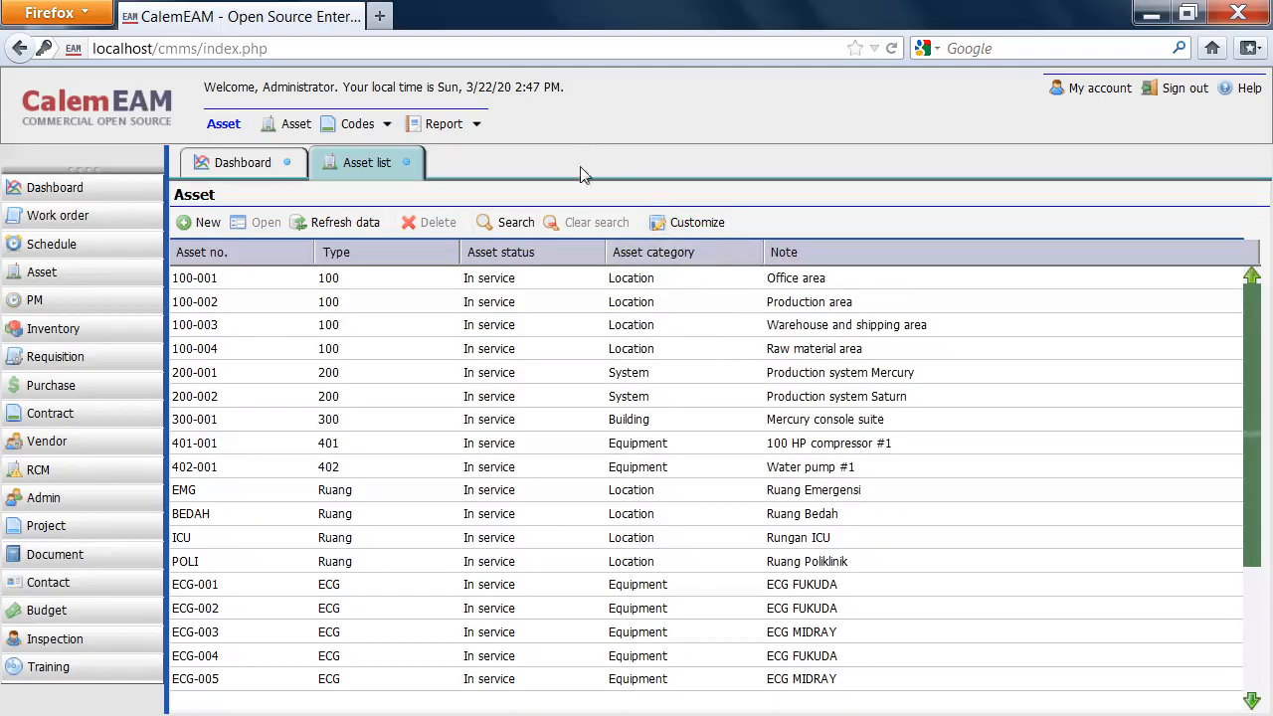
left_click(516, 223)
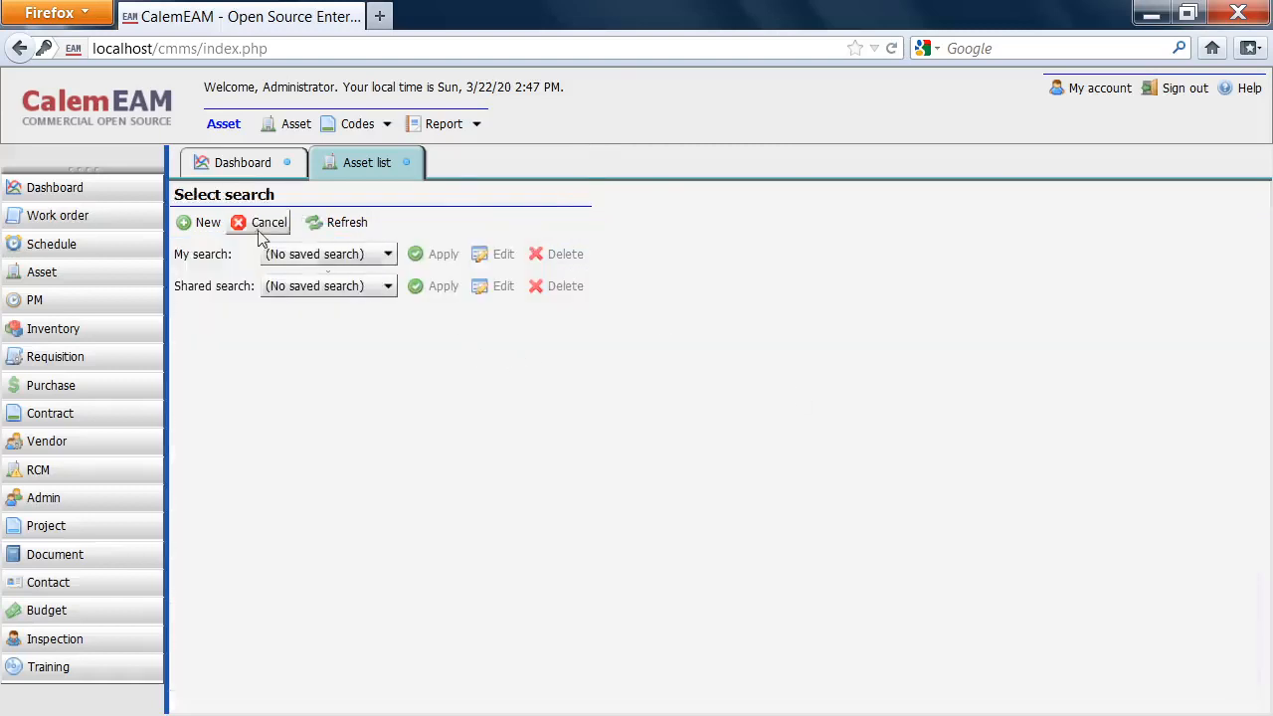
left_click(206, 223)
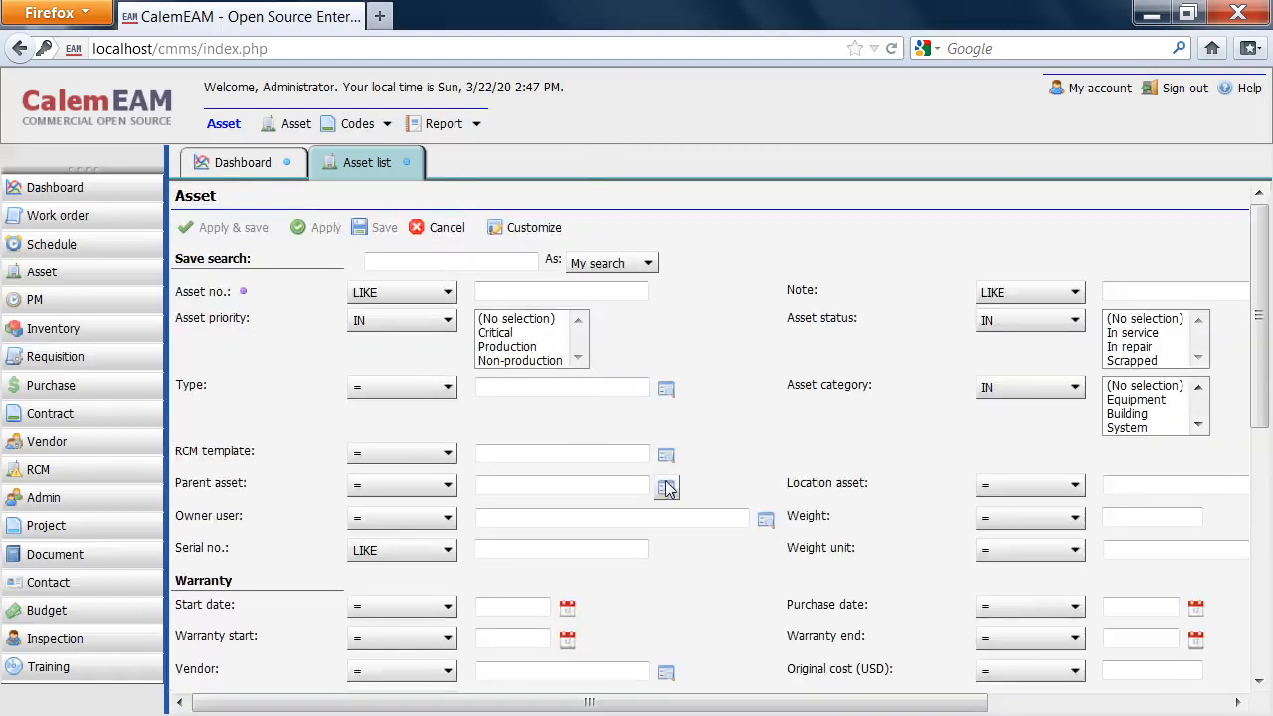
left_click(667, 390)
left_click(175, 474)
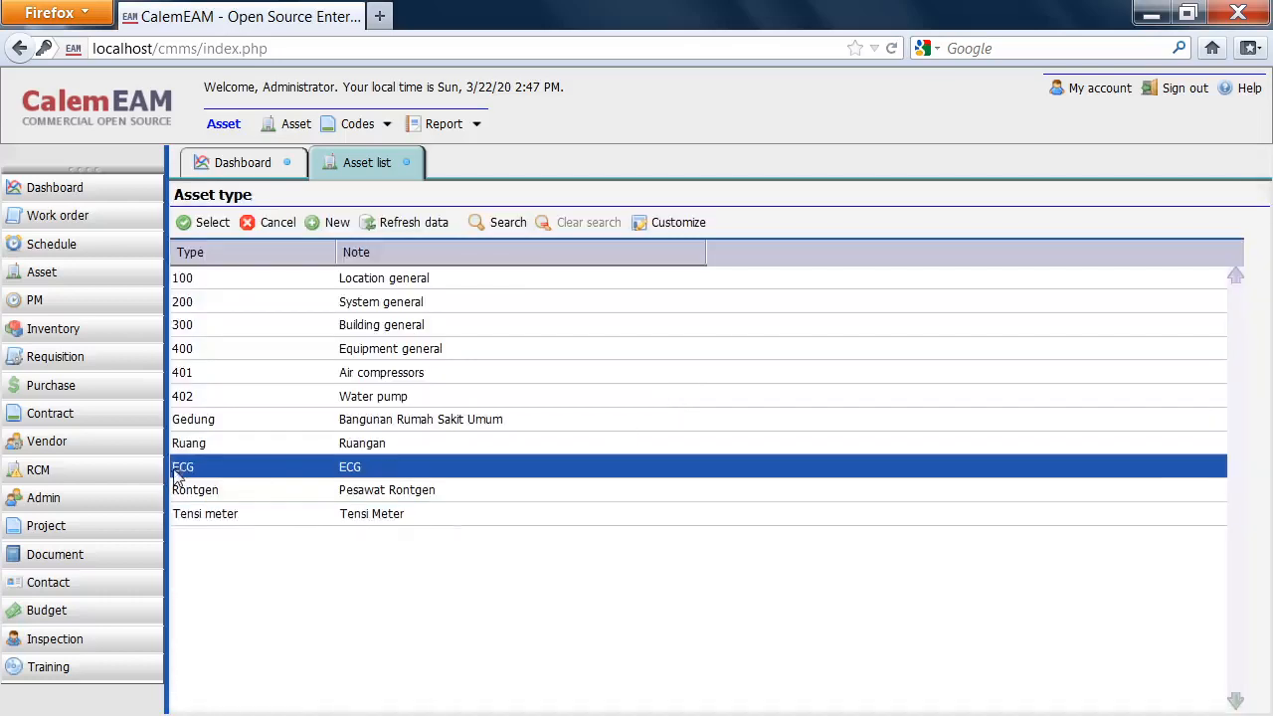
left_click(195, 225)
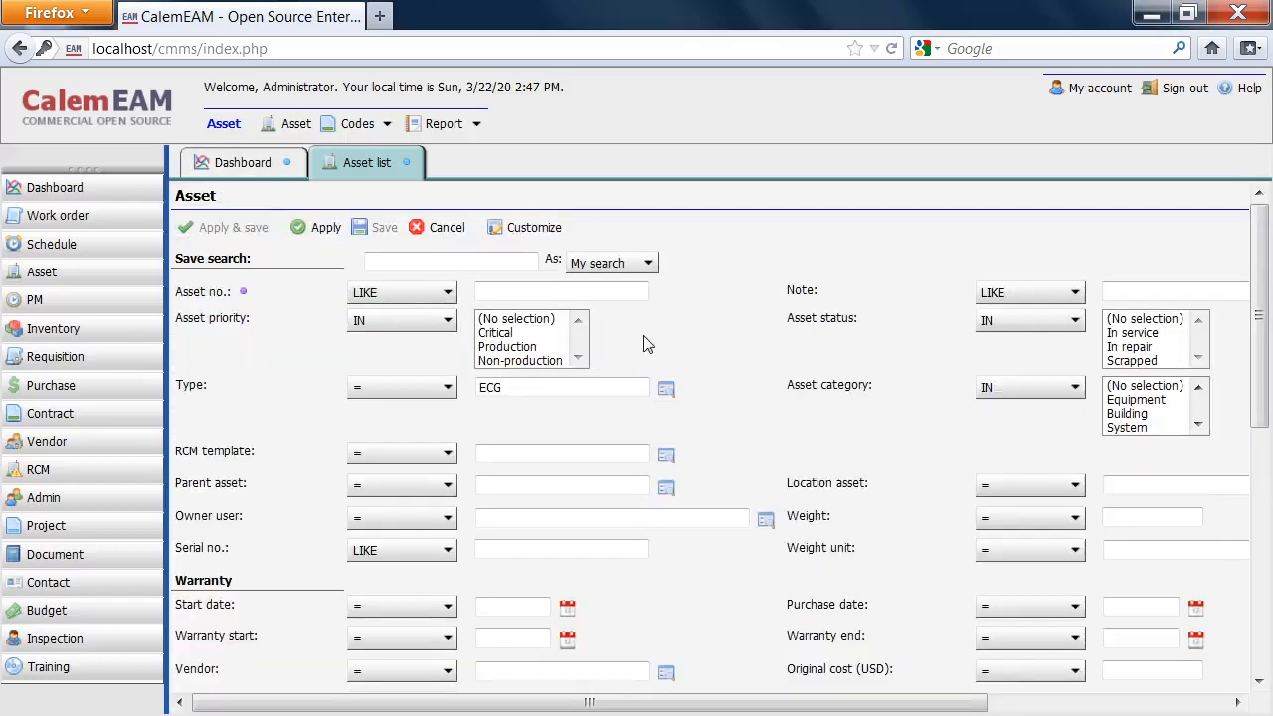
left_click(311, 229)
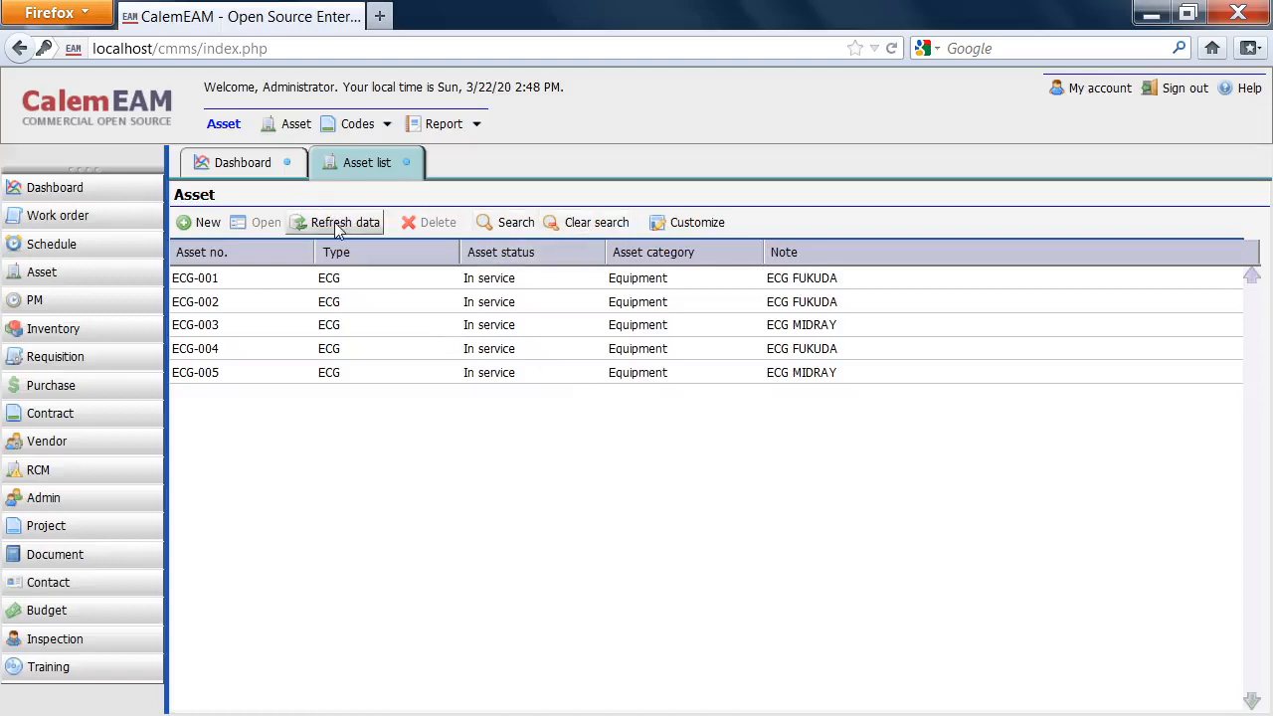
Clear the current type search and start a new asset search with Type equal to ECG.
left_click(587, 222)
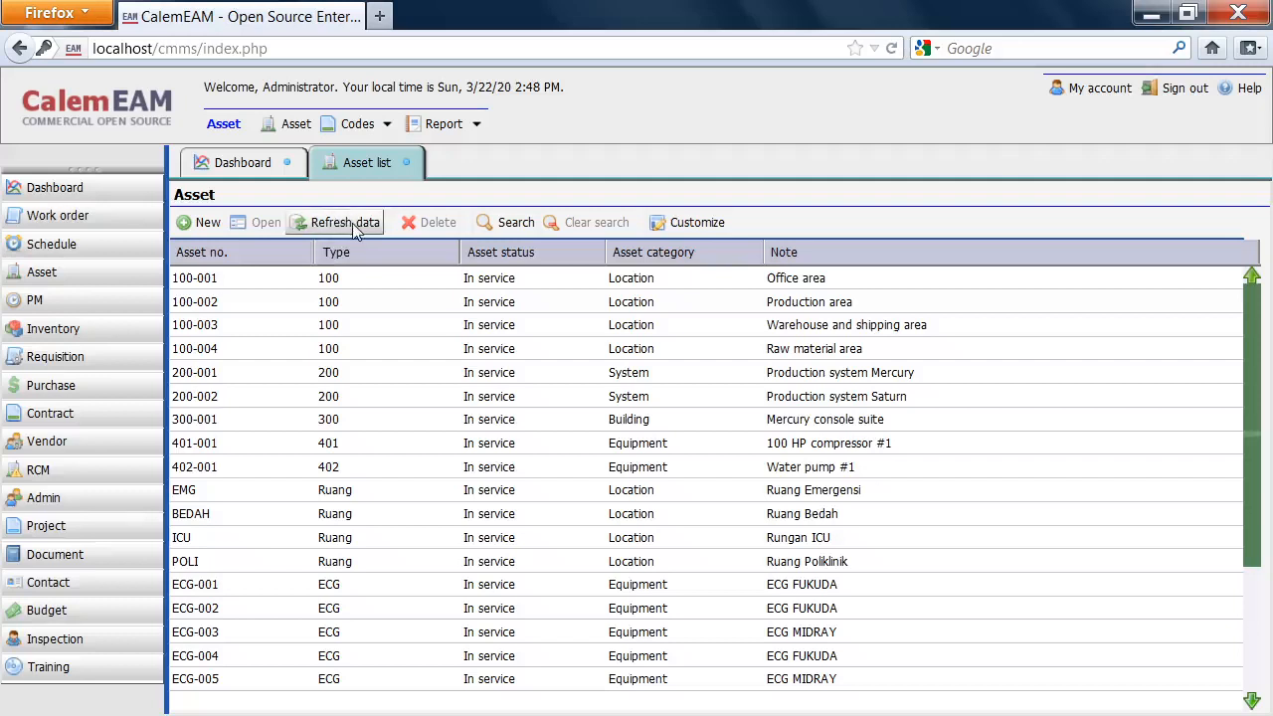
left_click(532, 227)
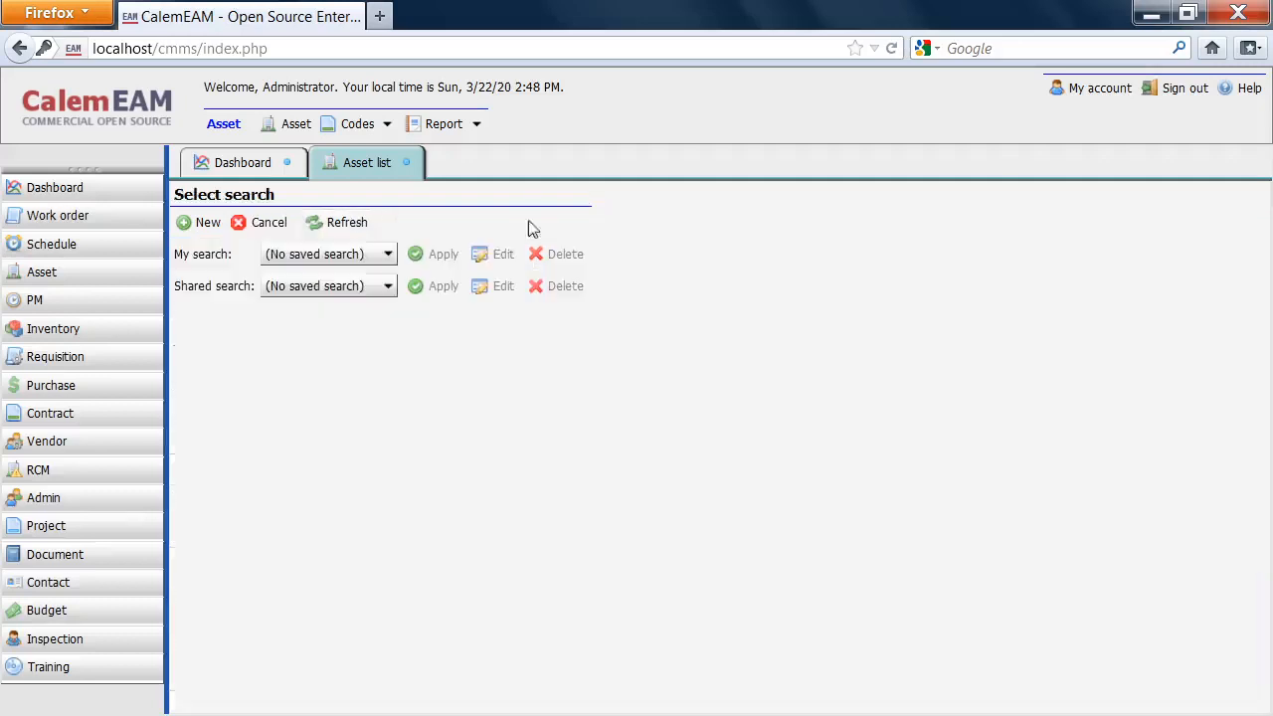
left_click(204, 222)
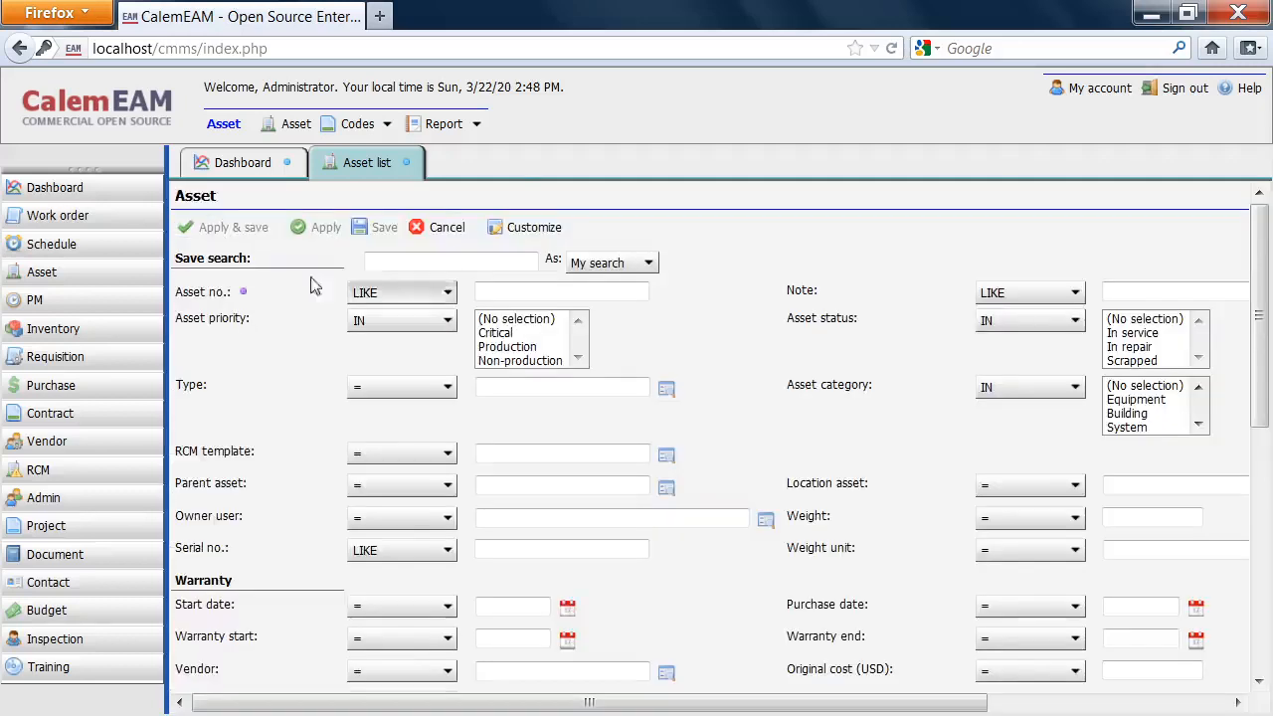
left_click(669, 389)
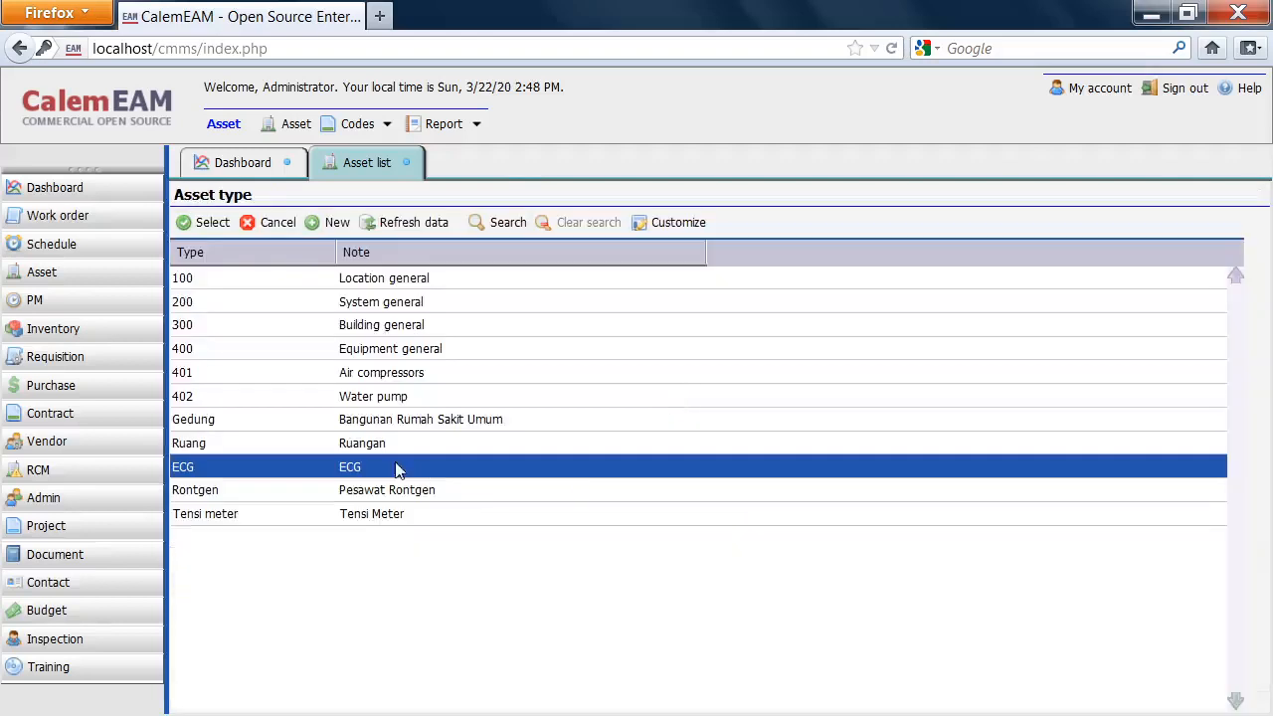
left_click(209, 222)
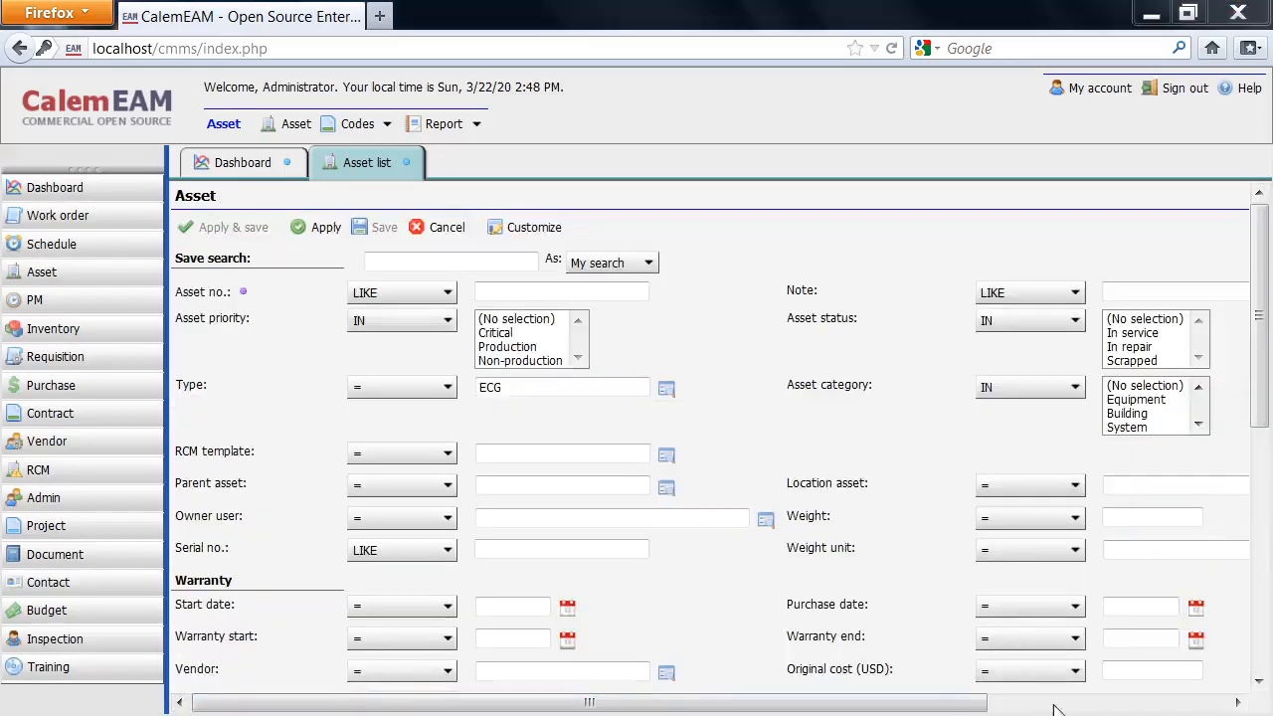
Add the condition Location asset equal to EMG to the ECG search and apply it to the asset list.
left_click_drag(943, 710, 1140, 697)
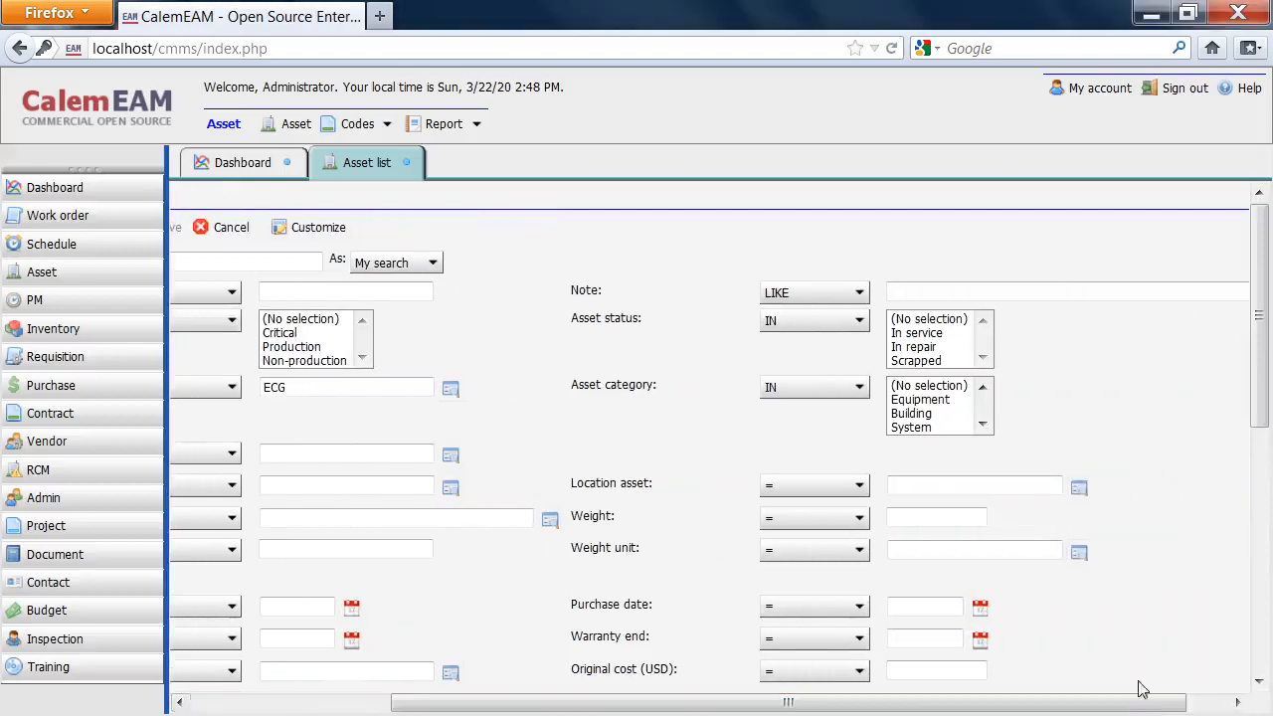
left_click(1081, 490)
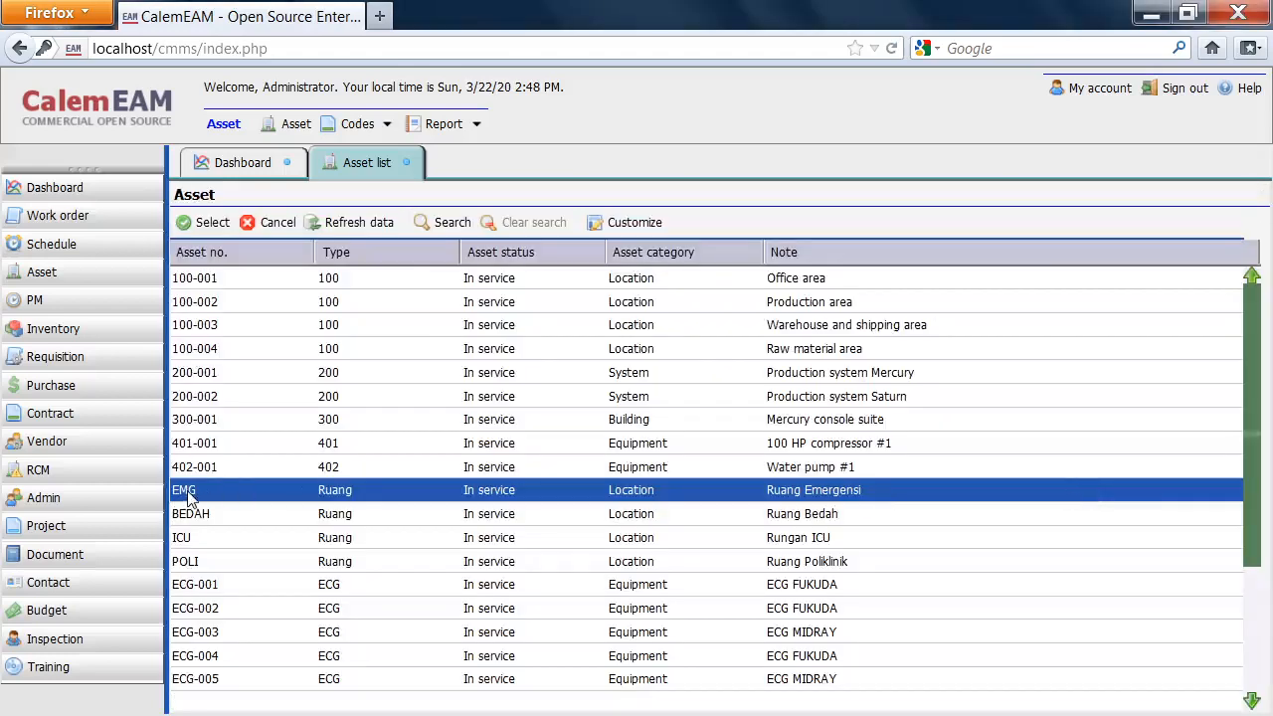
left_click(206, 222)
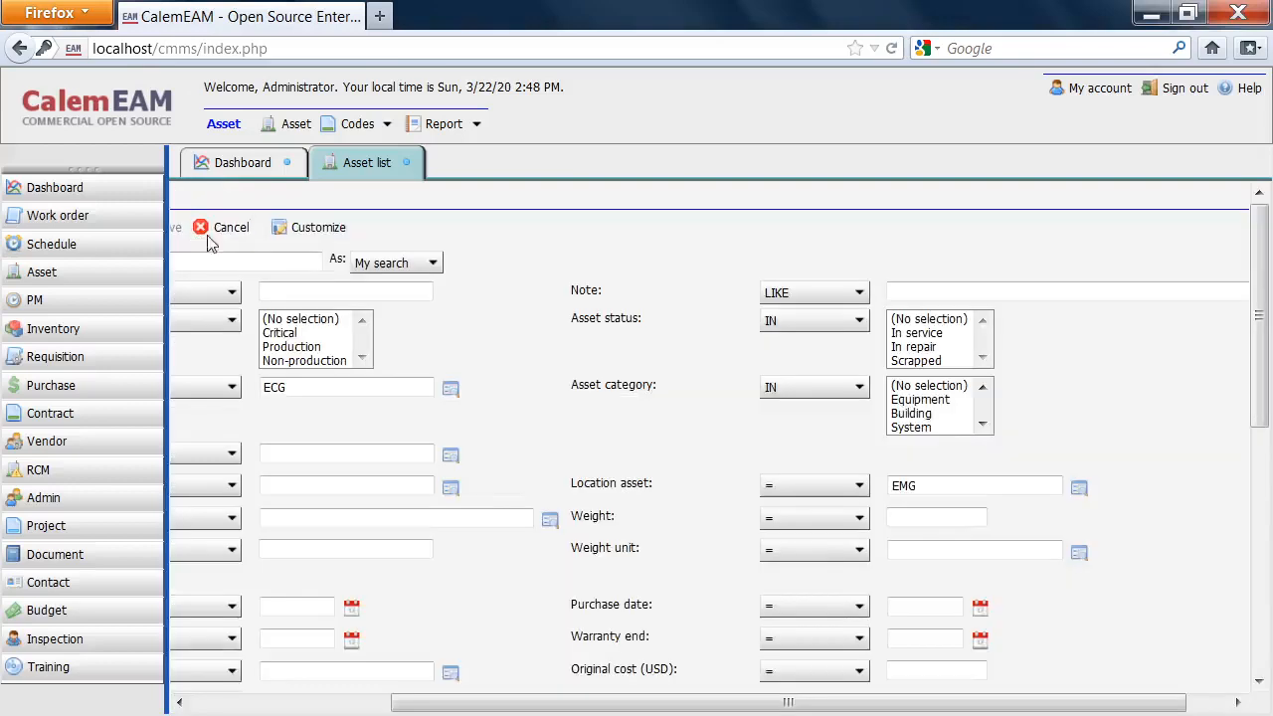
left_click_drag(690, 704, 418, 700)
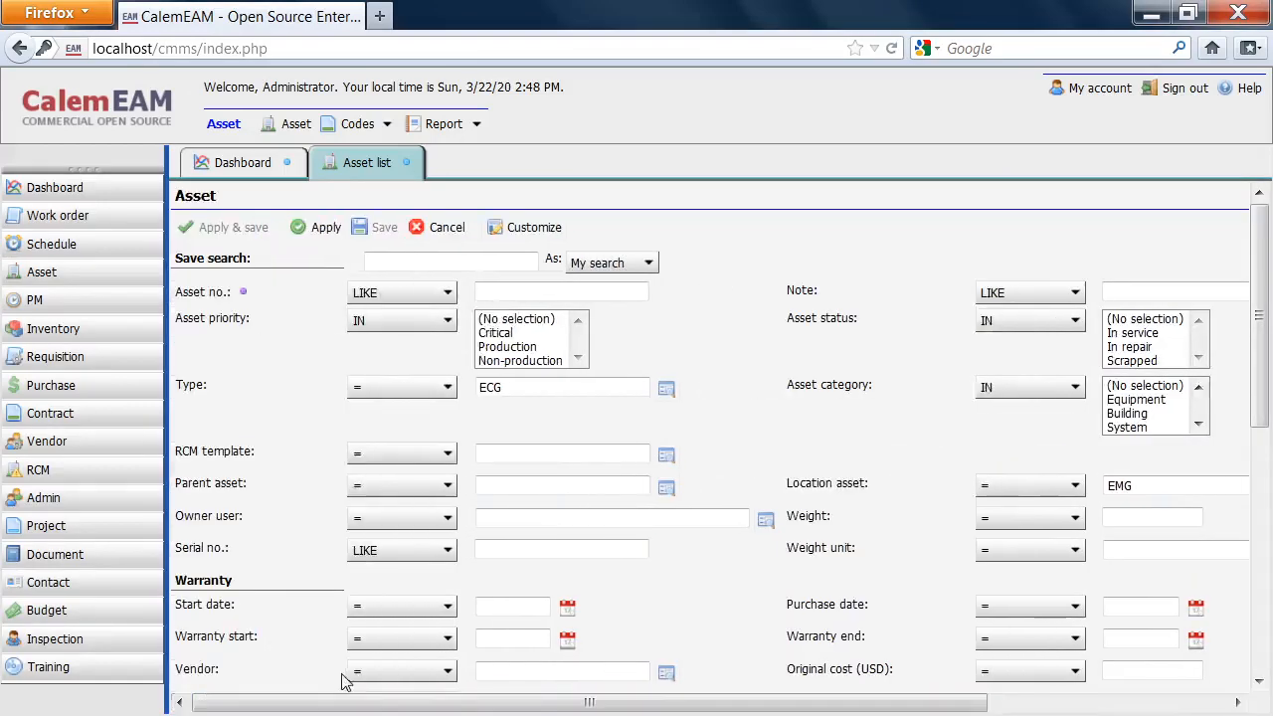
left_click(321, 229)
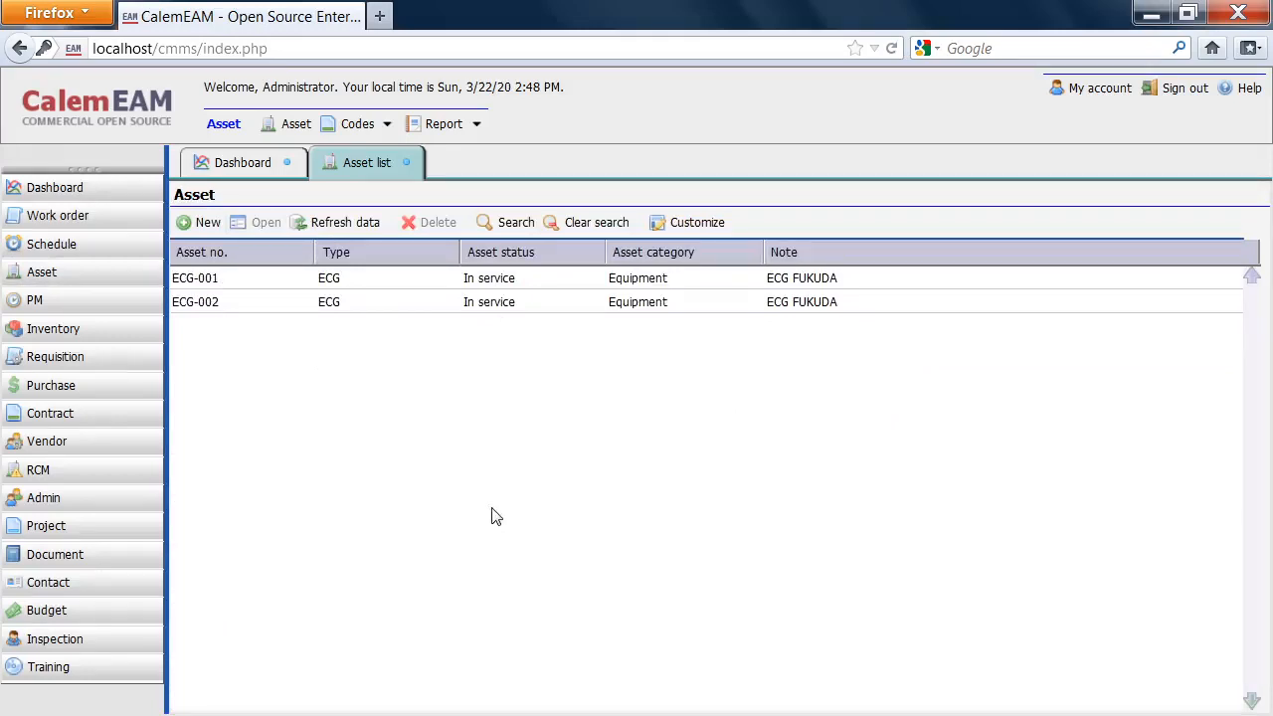
Clear the asset search and narrow the Asset no., Type, Asset category and Note columns of the asset list.
left_click(581, 225)
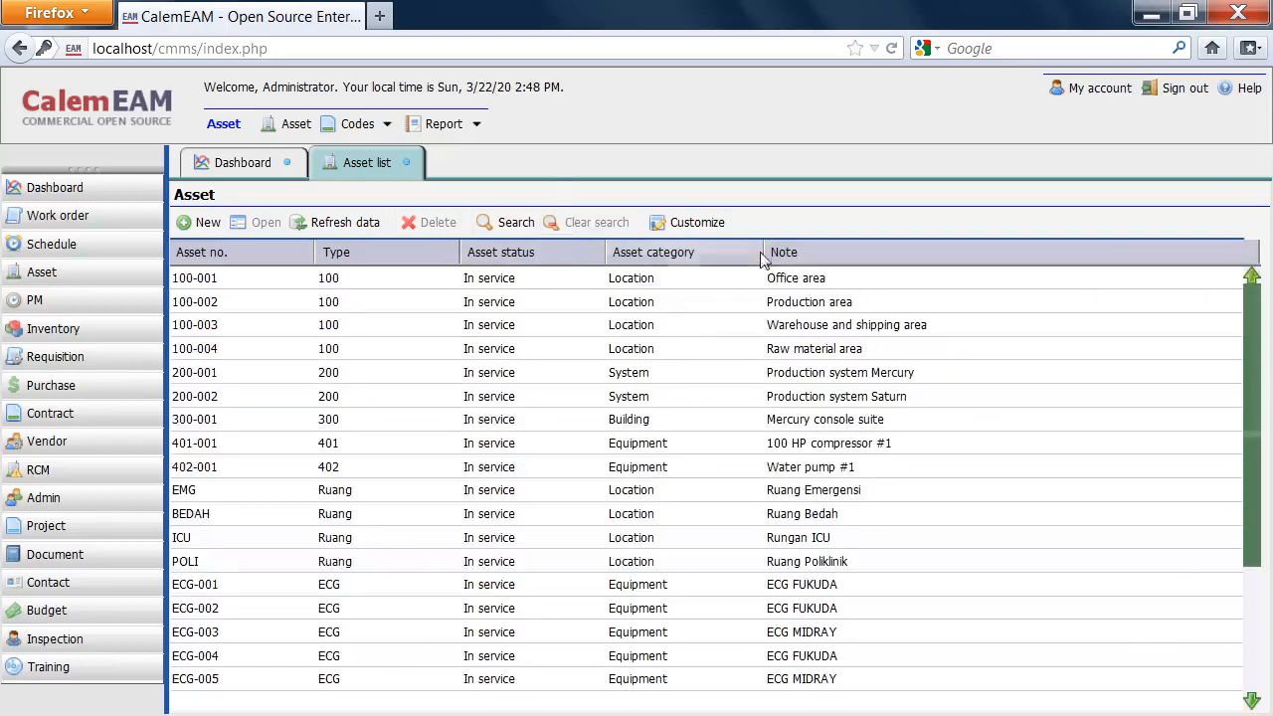
left_click_drag(761, 252, 722, 251)
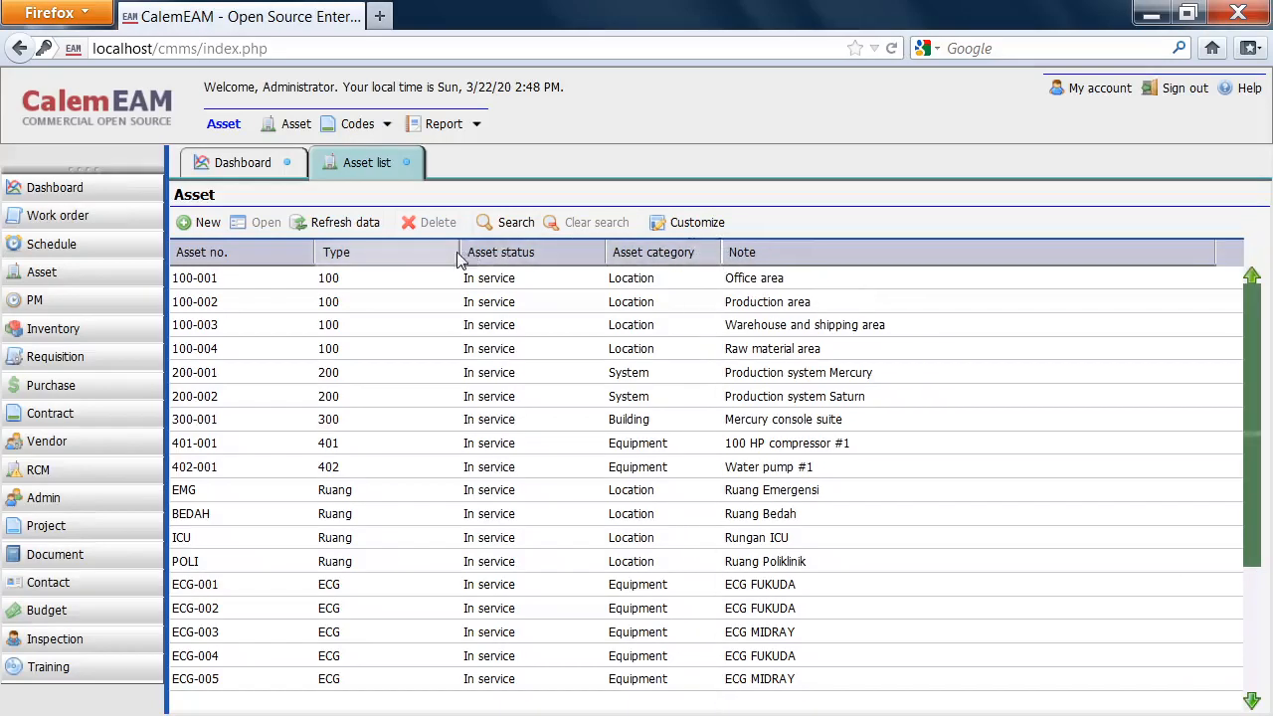
left_click_drag(457, 255, 263, 255)
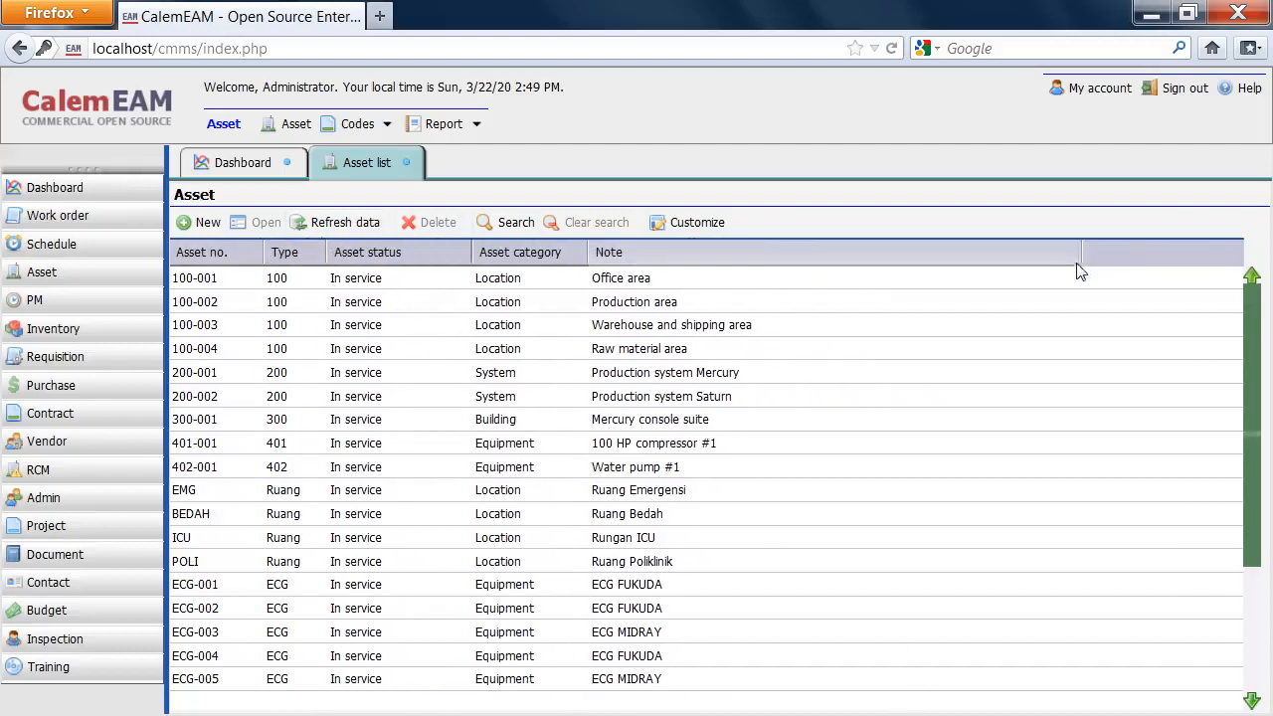
left_click_drag(1082, 253, 866, 257)
Show the Location asset column in the asset list and check the locations of the ECG, Rontgen and Tensimeter equipment.
right_click(773, 251)
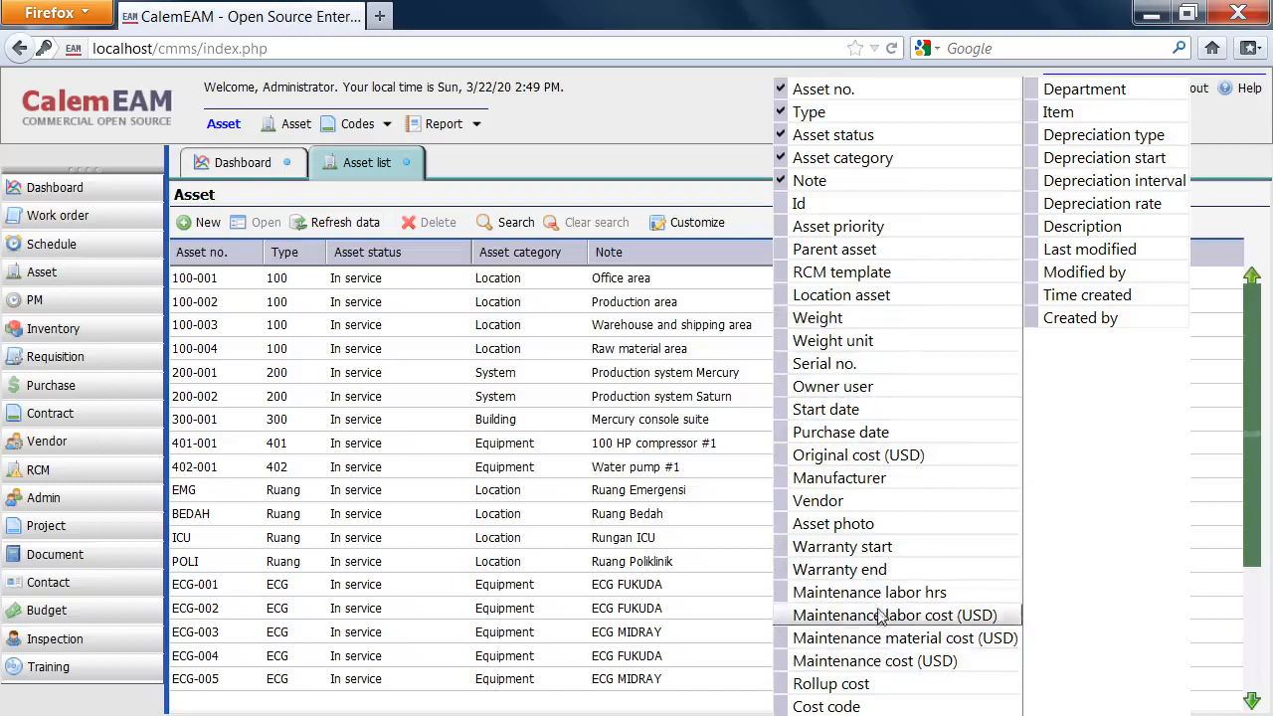
left_click(821, 296)
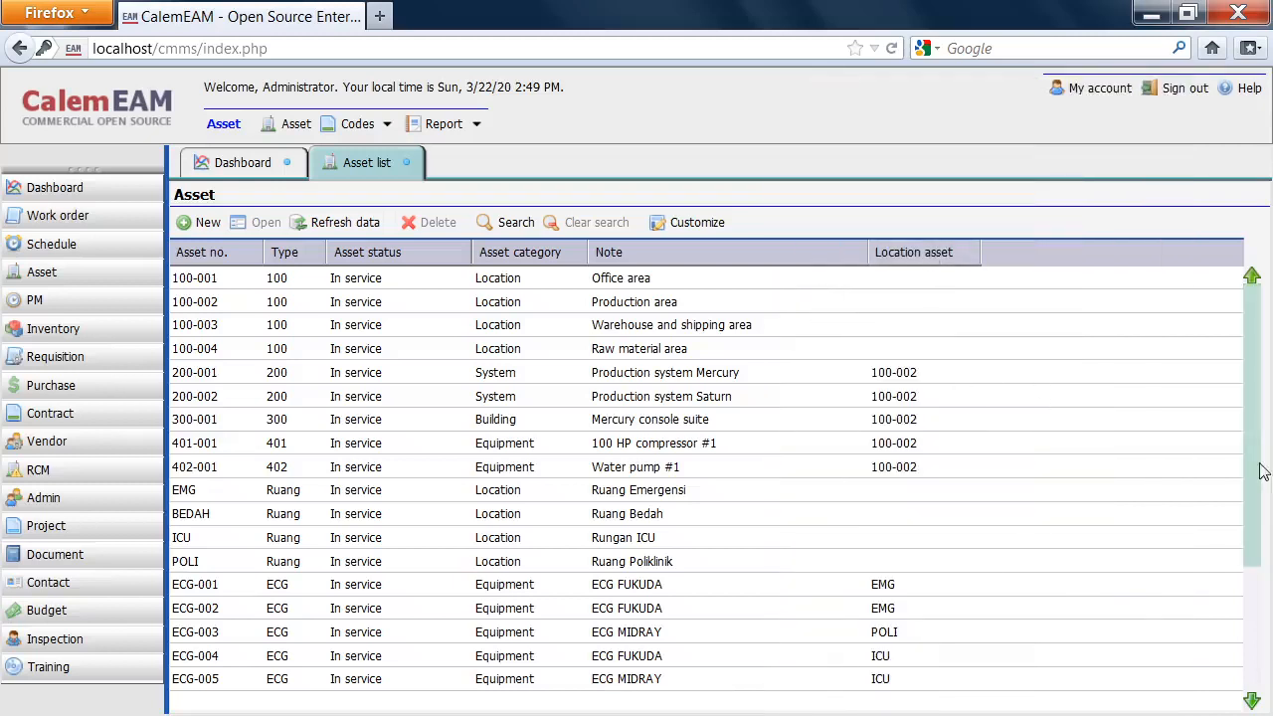
left_click_drag(1242, 453, 1253, 606)
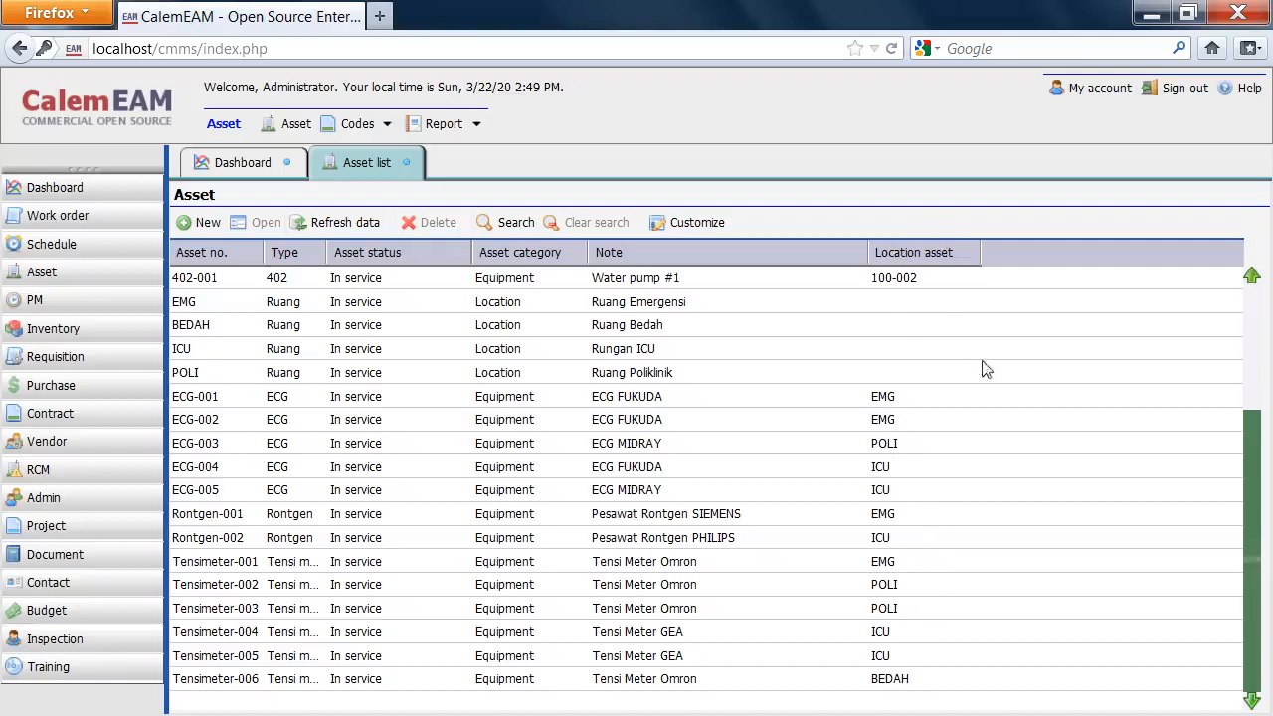
Hide the Location asset column from the asset list.
right_click(835, 249)
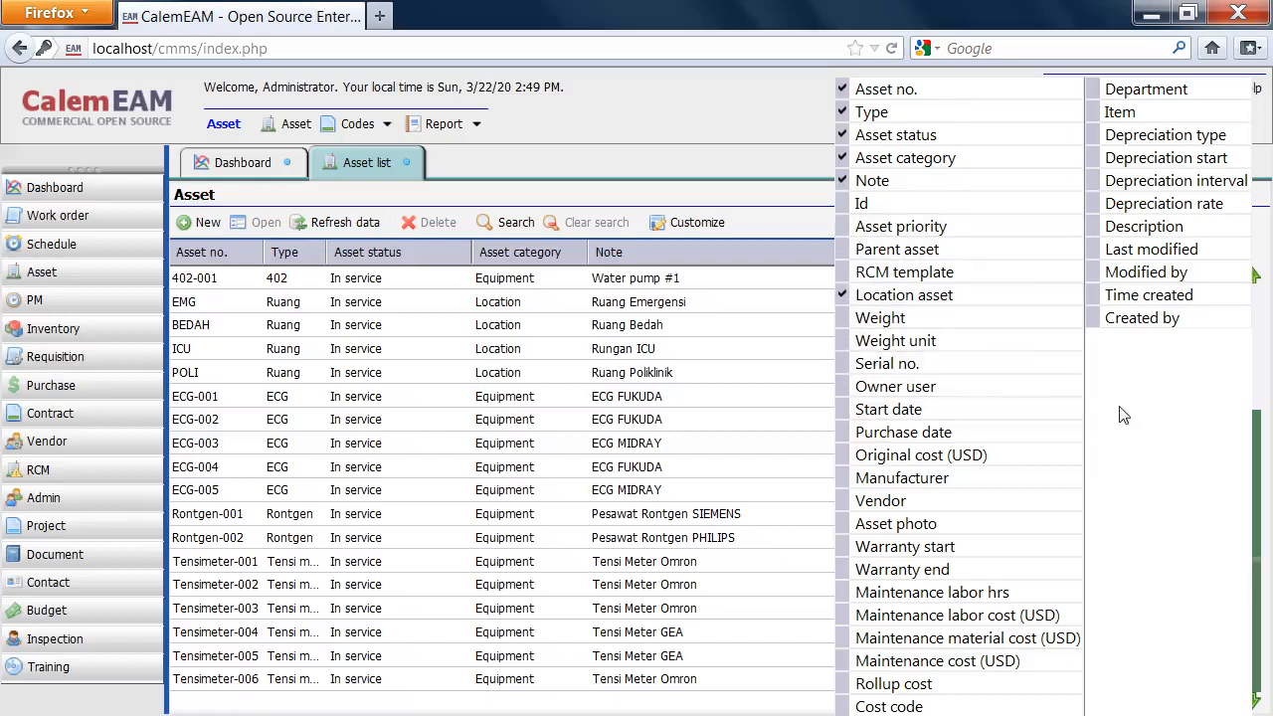
left_click(783, 382)
left_click(787, 376)
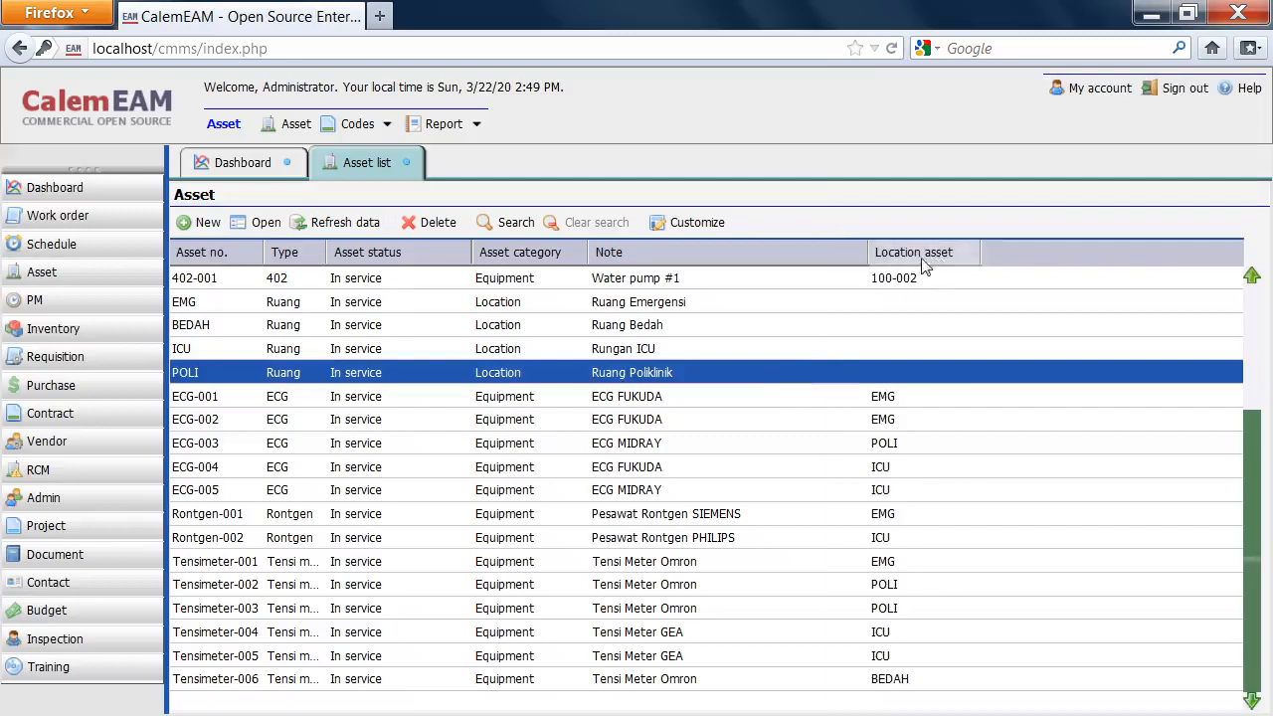
left_click(957, 255)
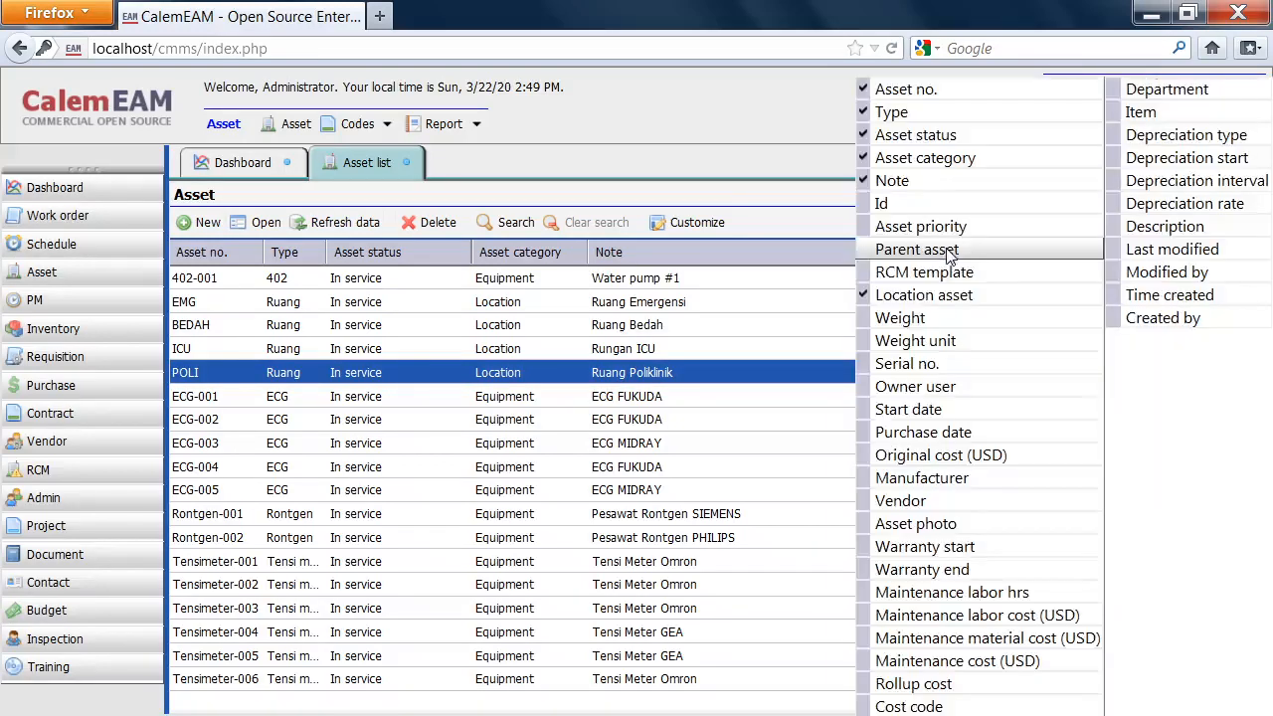
left_click(863, 296)
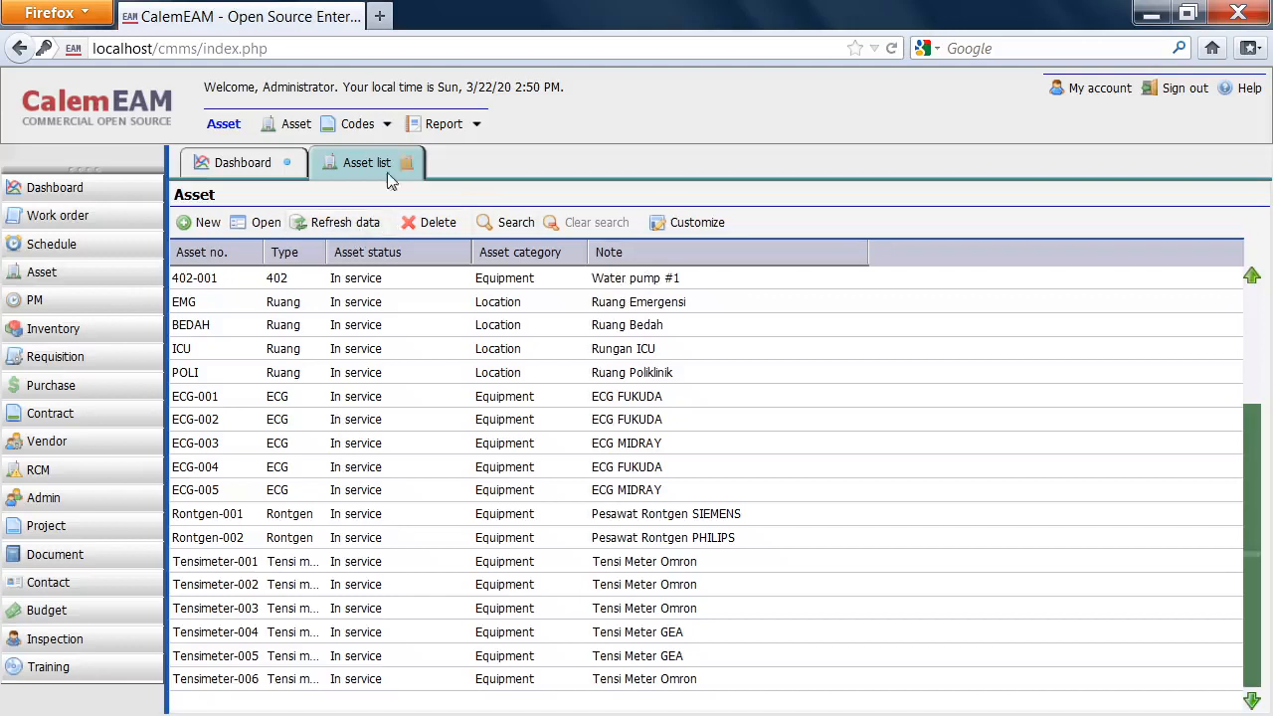
Open the Asset list report and start its export to asset.xls, then cancel opening the exported file.
left_click(459, 124)
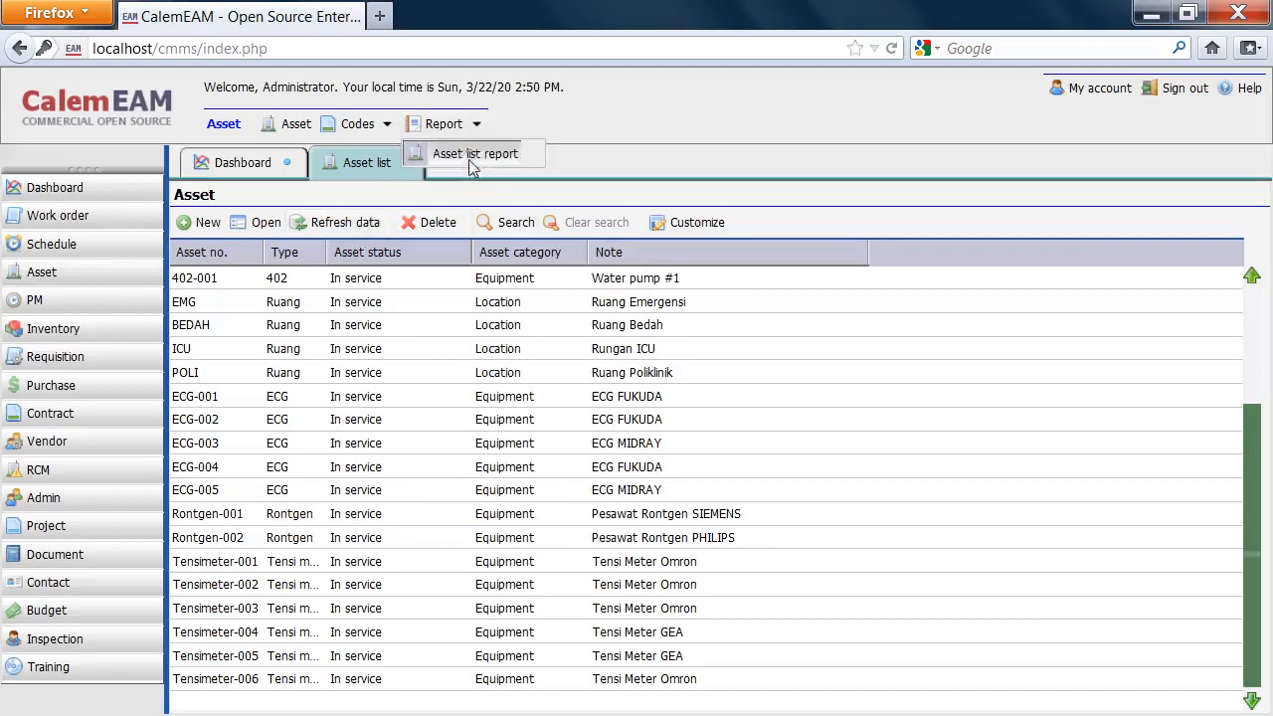
left_click(473, 156)
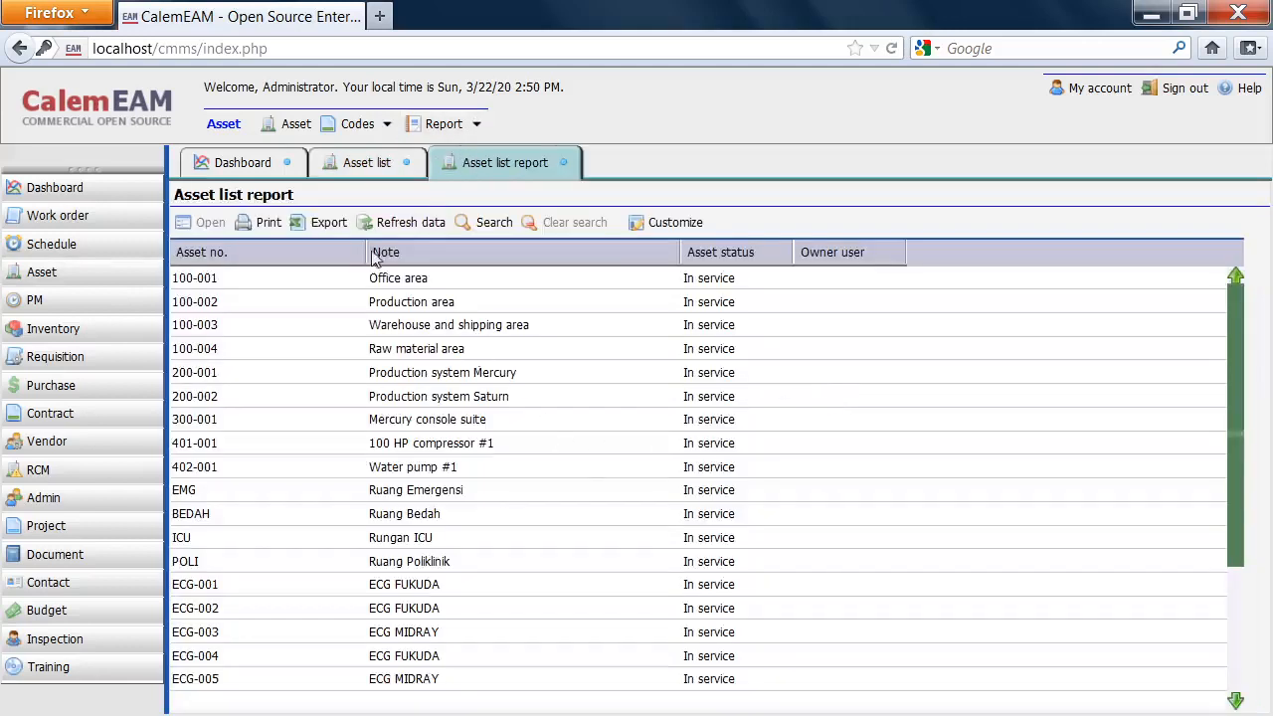
left_click(339, 230)
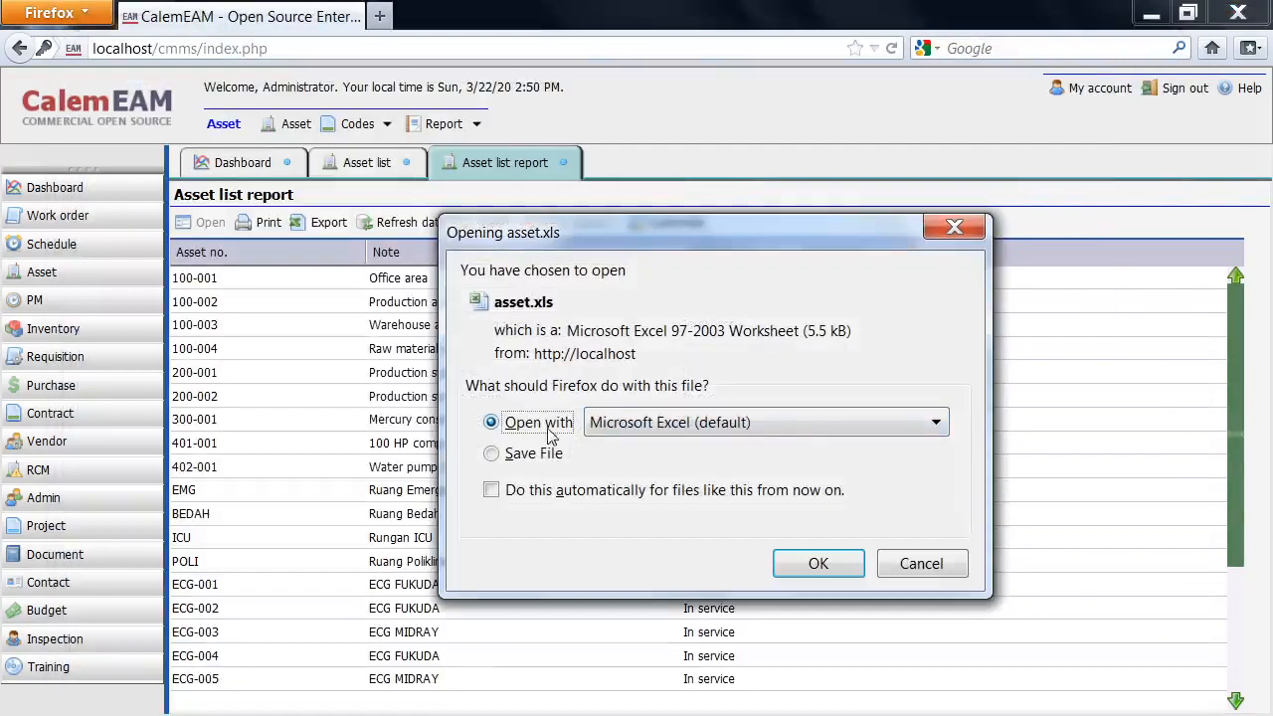
left_click(947, 569)
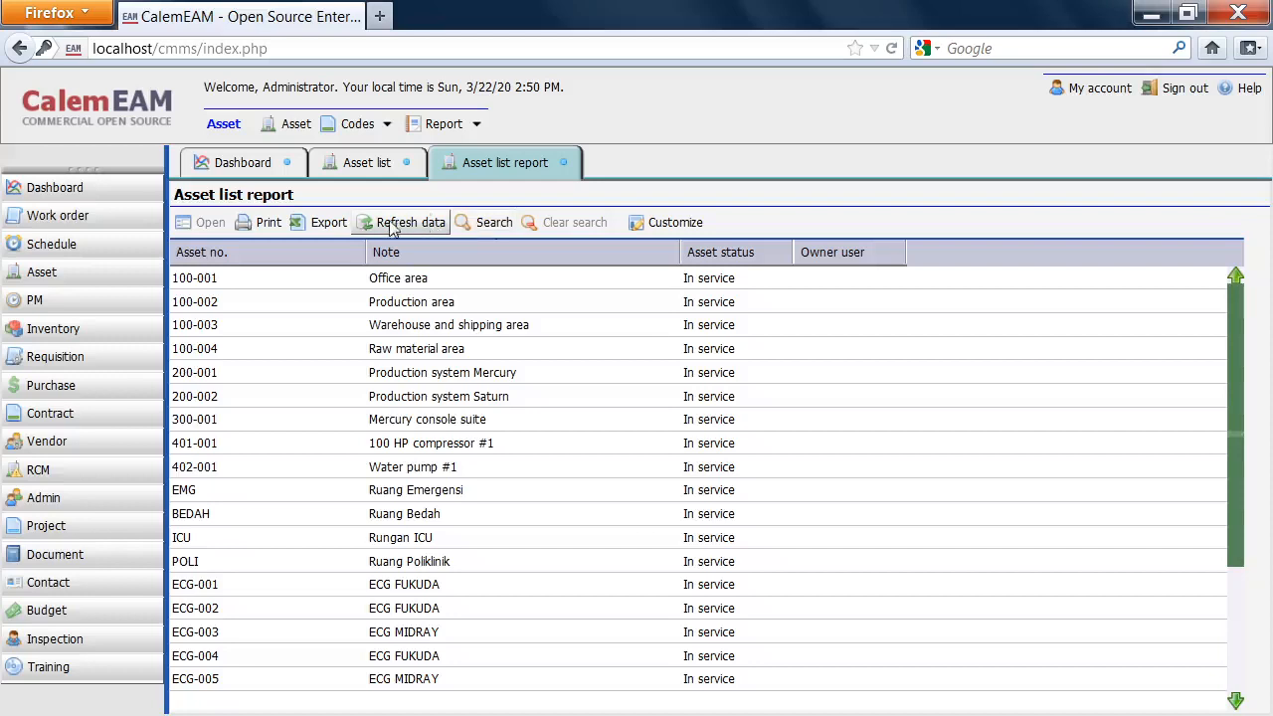
Open the print version of the Asset list report, look at the available printers, and close it without printing.
left_click(477, 124)
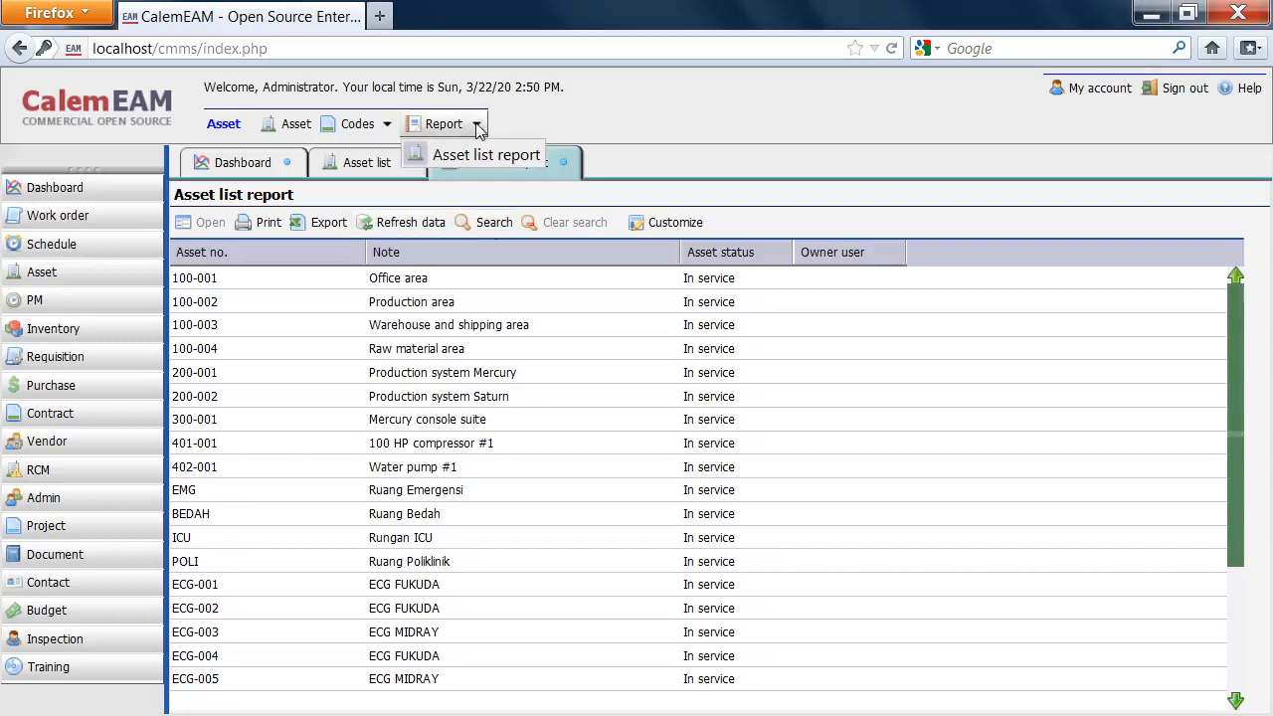
left_click(485, 155)
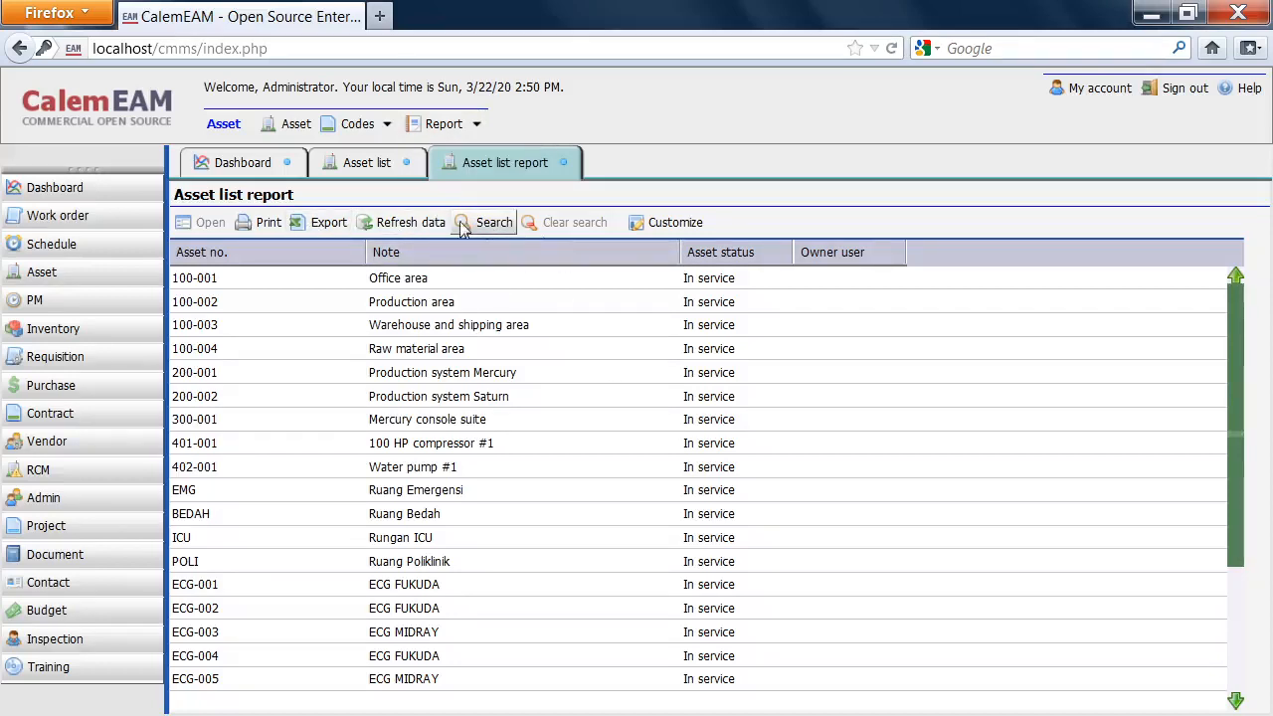
left_click(260, 224)
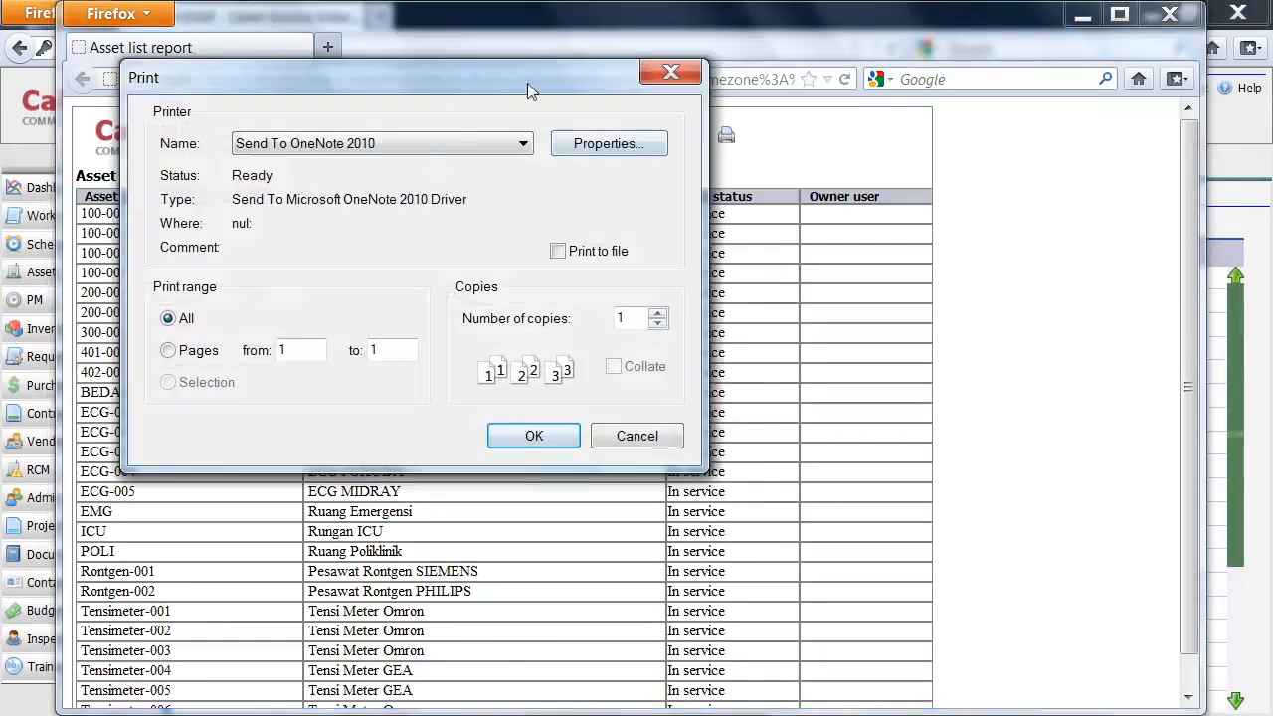
left_click_drag(580, 81, 671, 236)
left_click(609, 300)
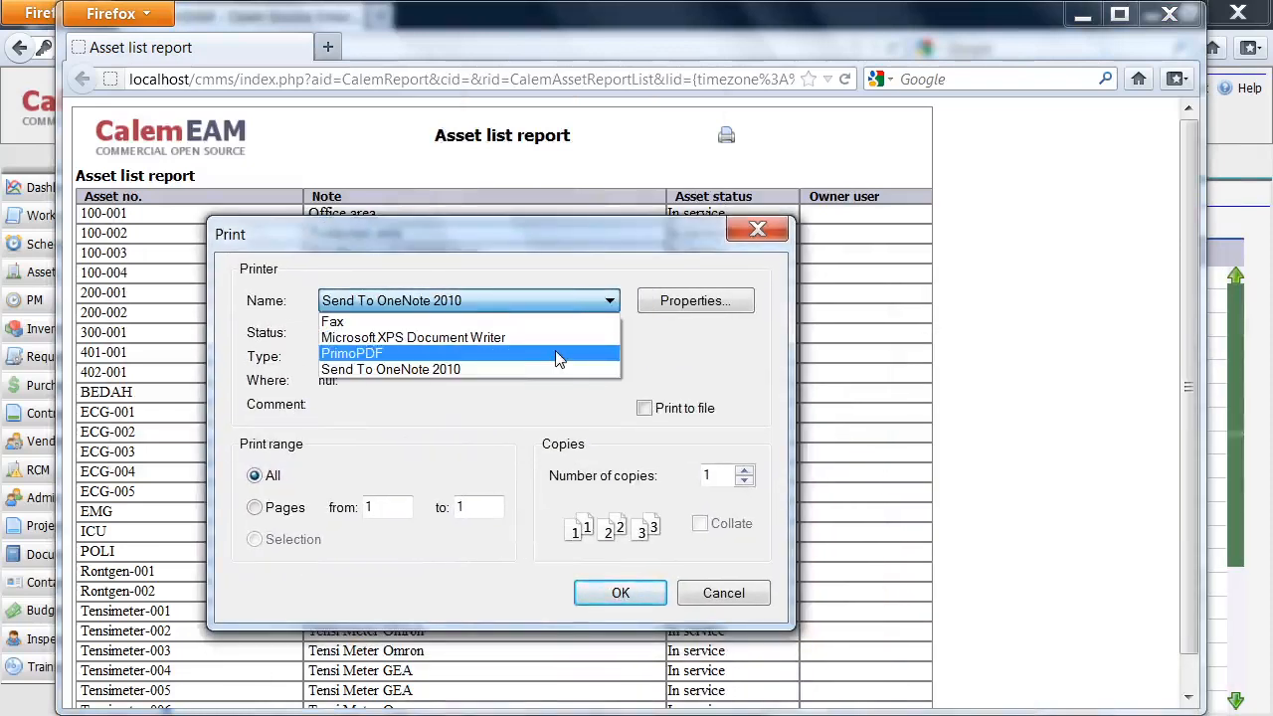
left_click(731, 593)
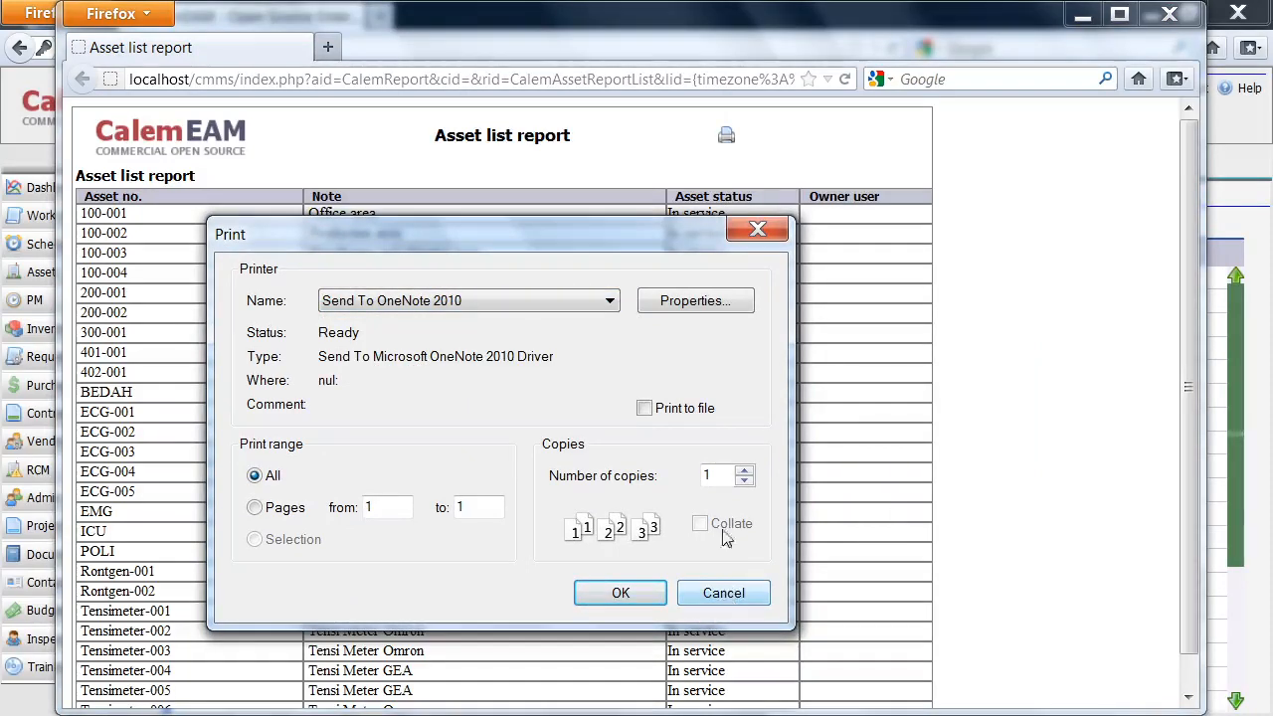
left_click(756, 231)
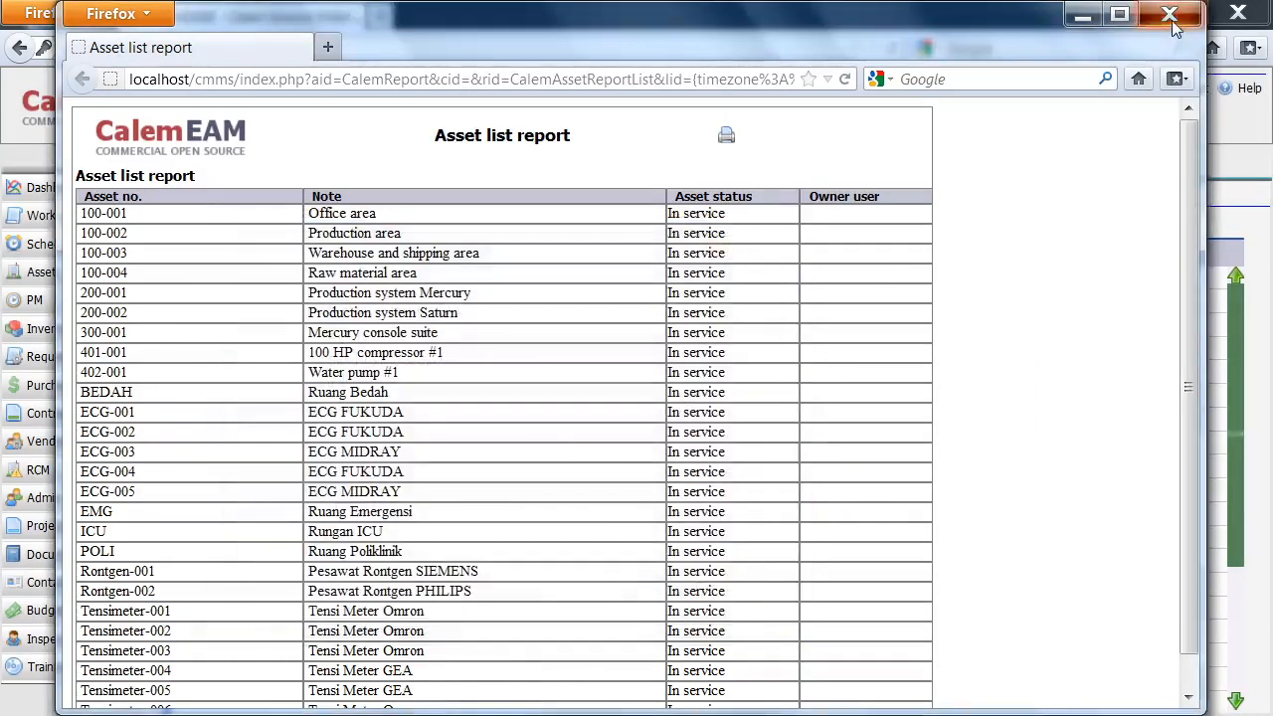
left_click(1169, 14)
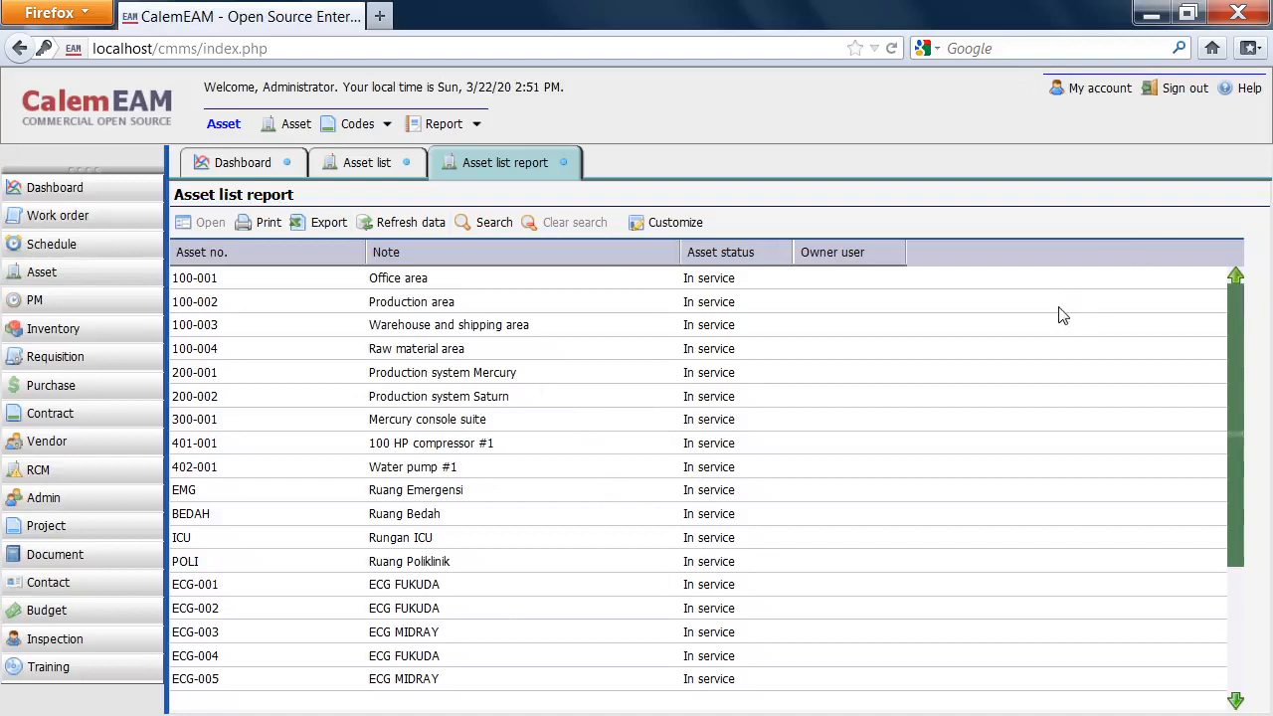
Sign out of CalemEAM and minimise the browser and the XAMPP Control Panel.
left_click(1174, 93)
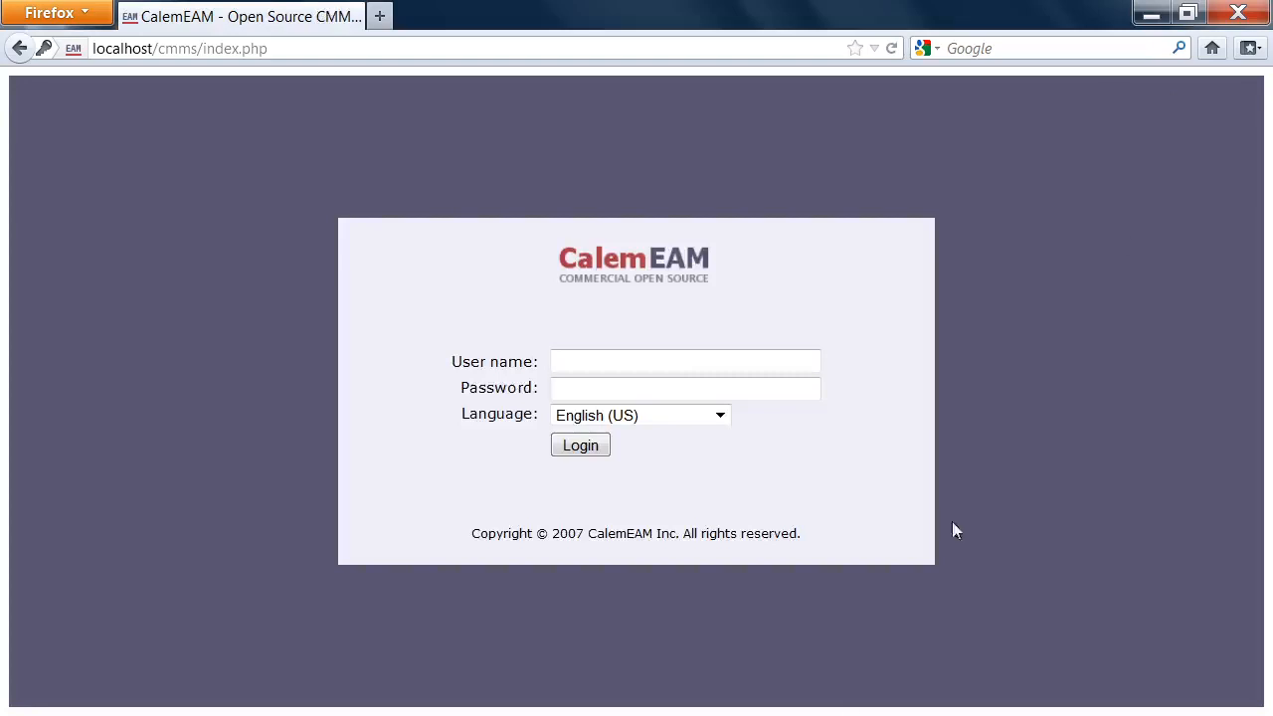
left_click(1151, 12)
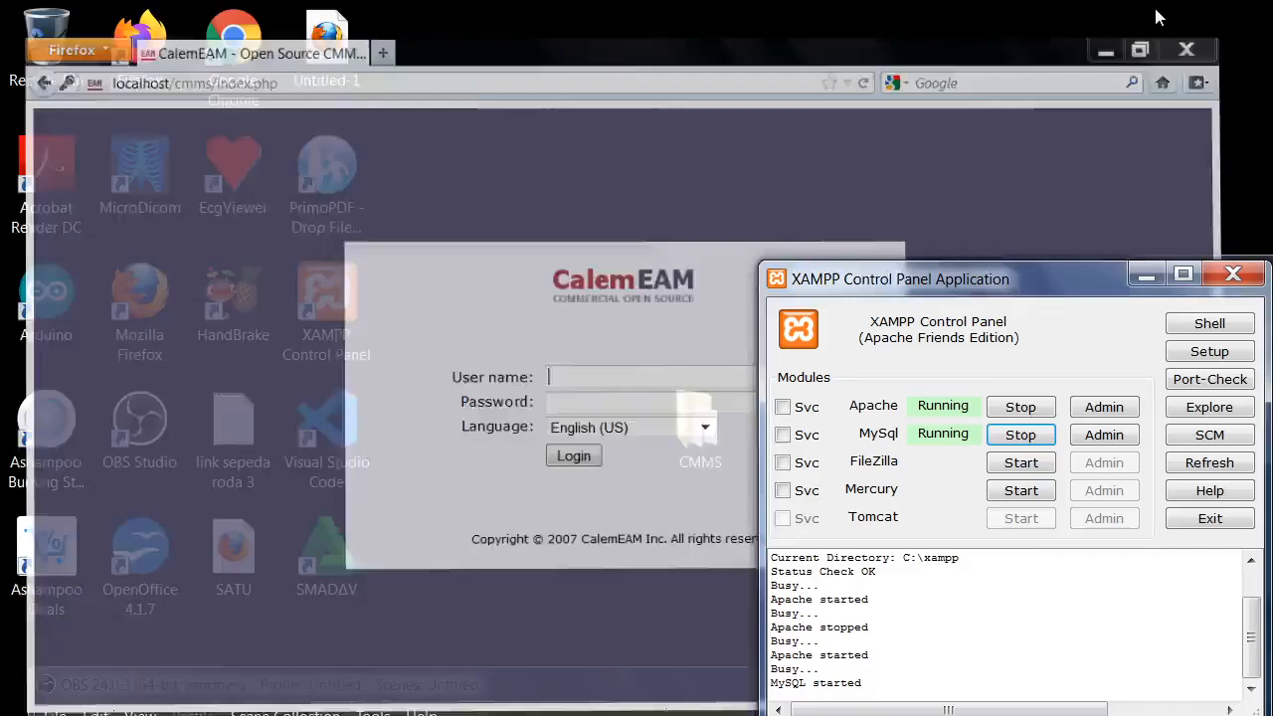
left_click(1147, 276)
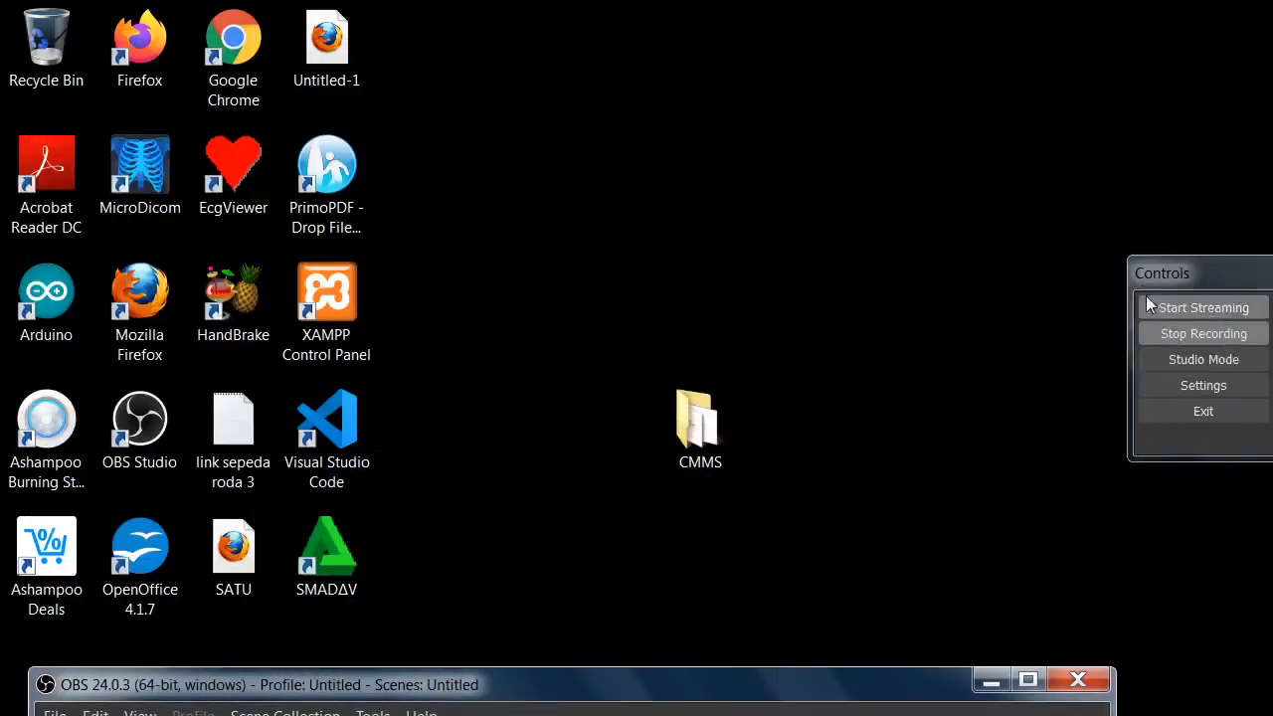